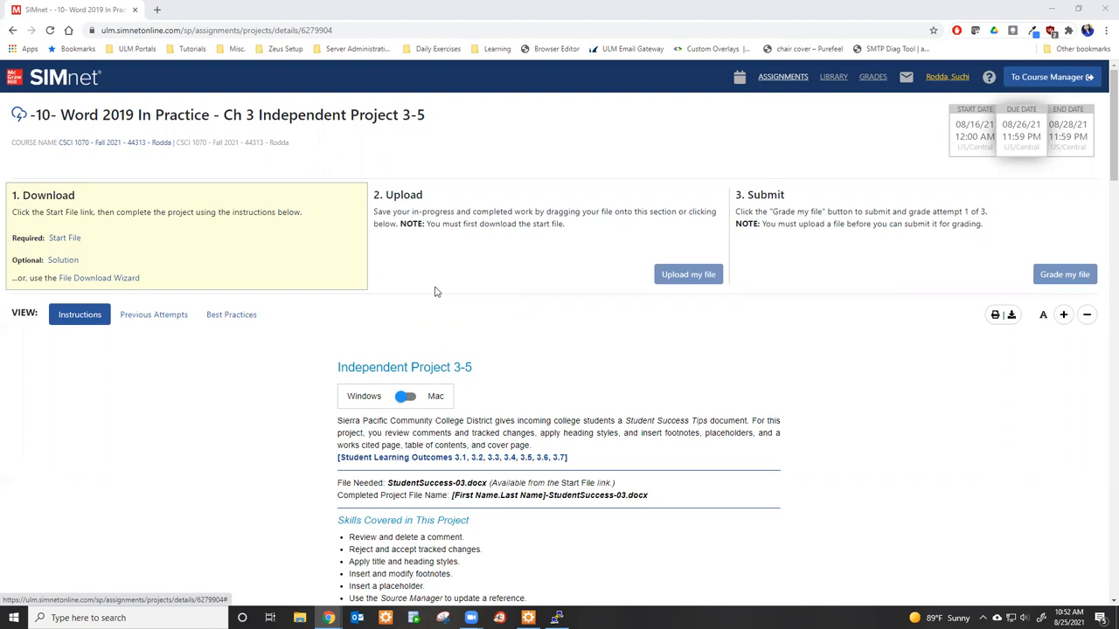
# Download the StudentSuccess-03 start file into the CSCI 1070 Projects folder, then open it in Word with editing enabled.
pyautogui.click(67, 244)
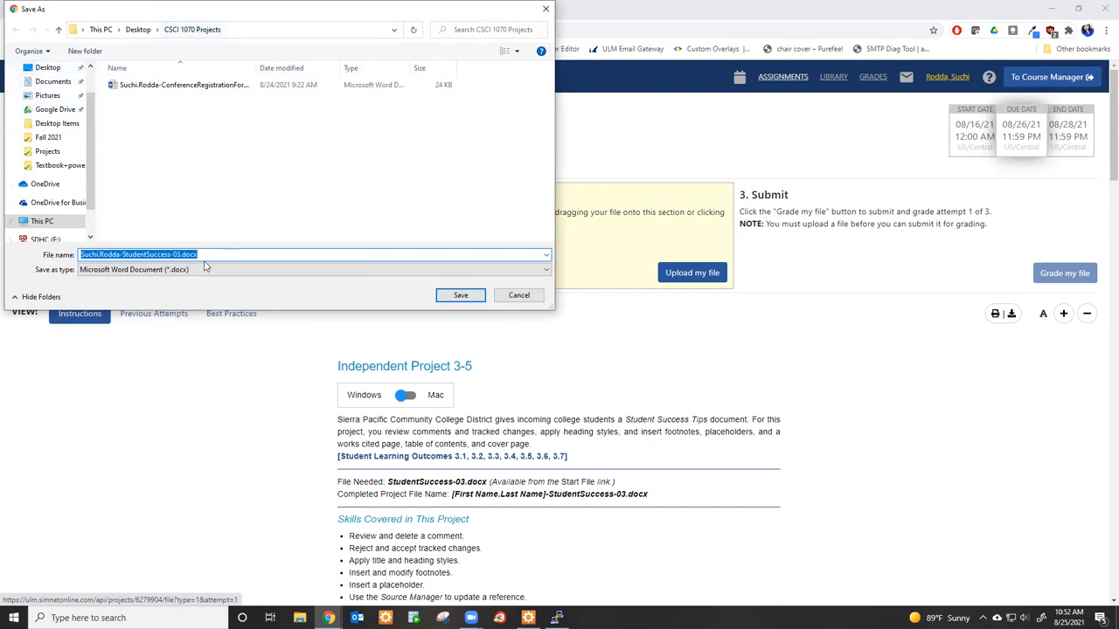
pyautogui.click(450, 298)
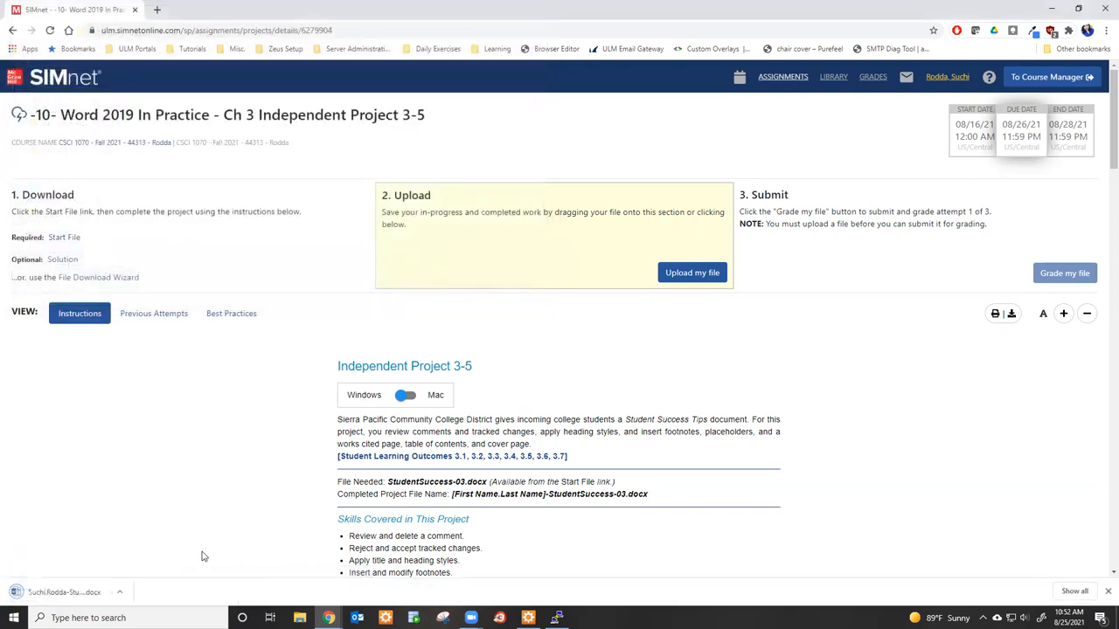
pyautogui.click(83, 592)
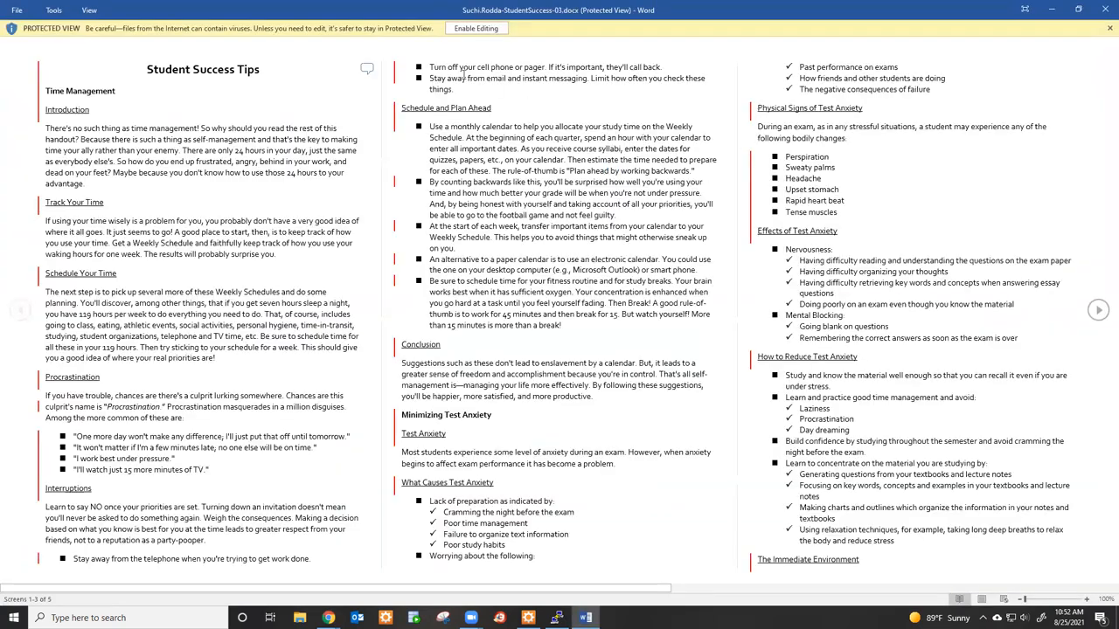
pyautogui.click(475, 28)
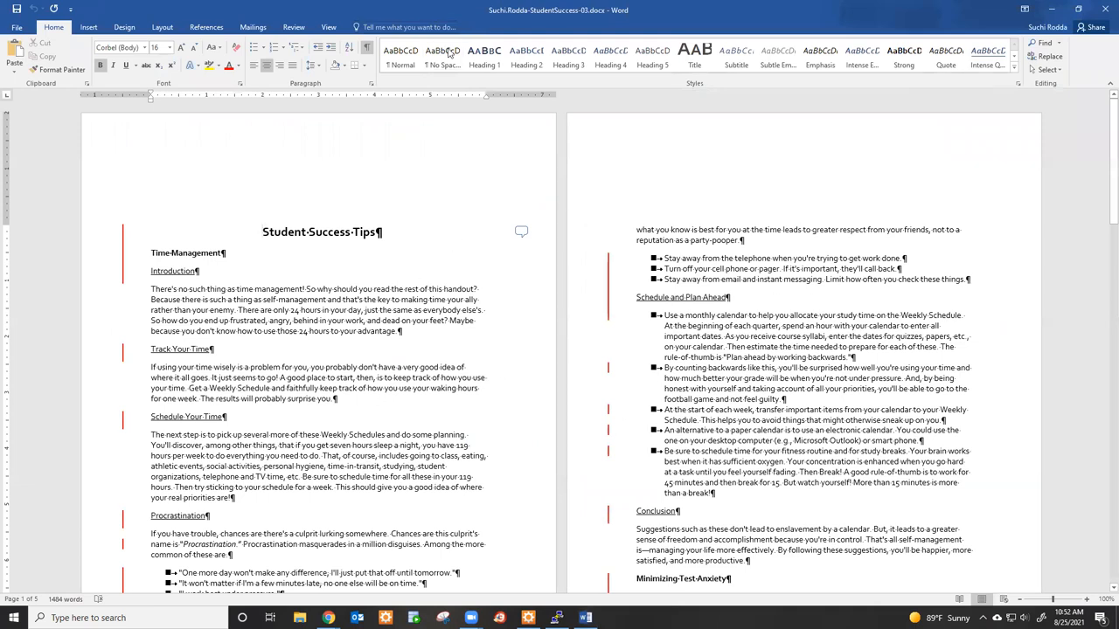
# Display the document one page at a time and set the zoom to 100%.
pyautogui.click(329, 27)
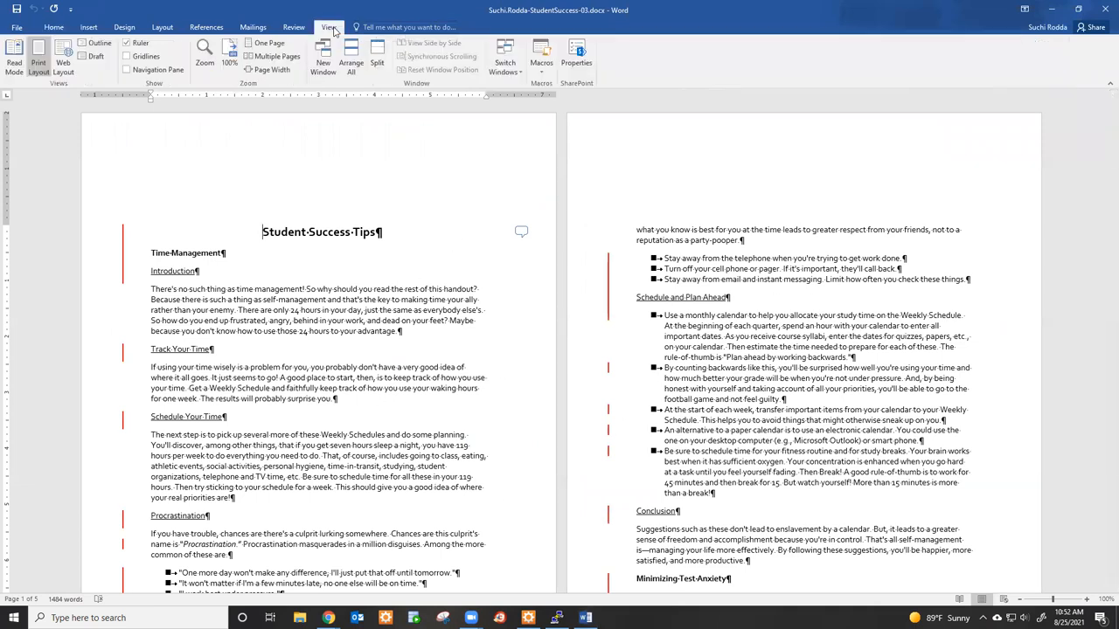
pyautogui.click(267, 43)
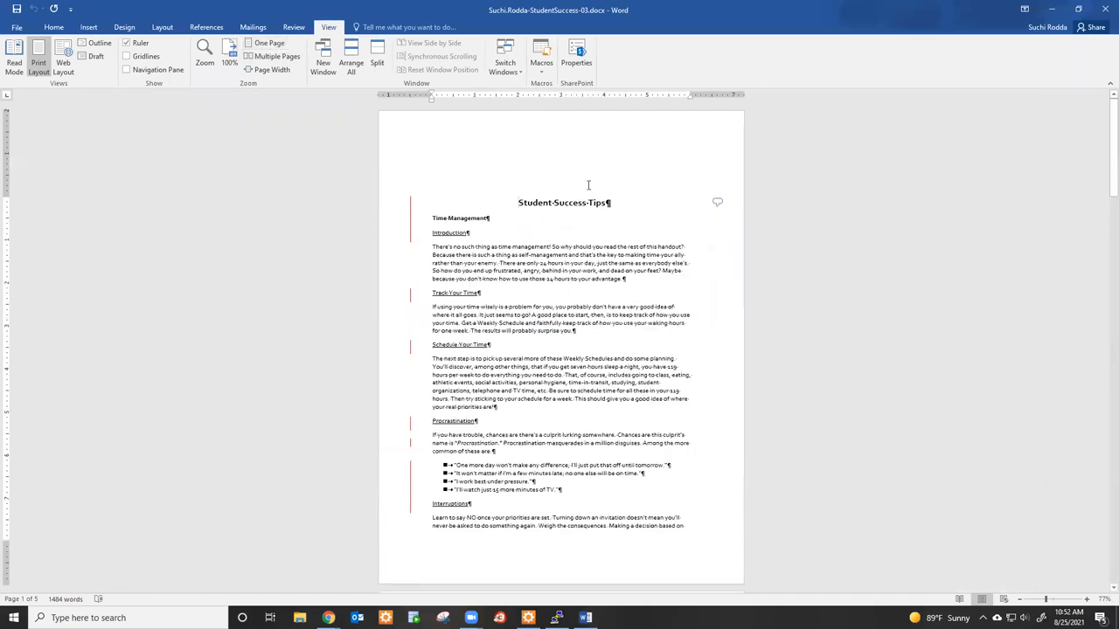
pyautogui.click(1088, 600)
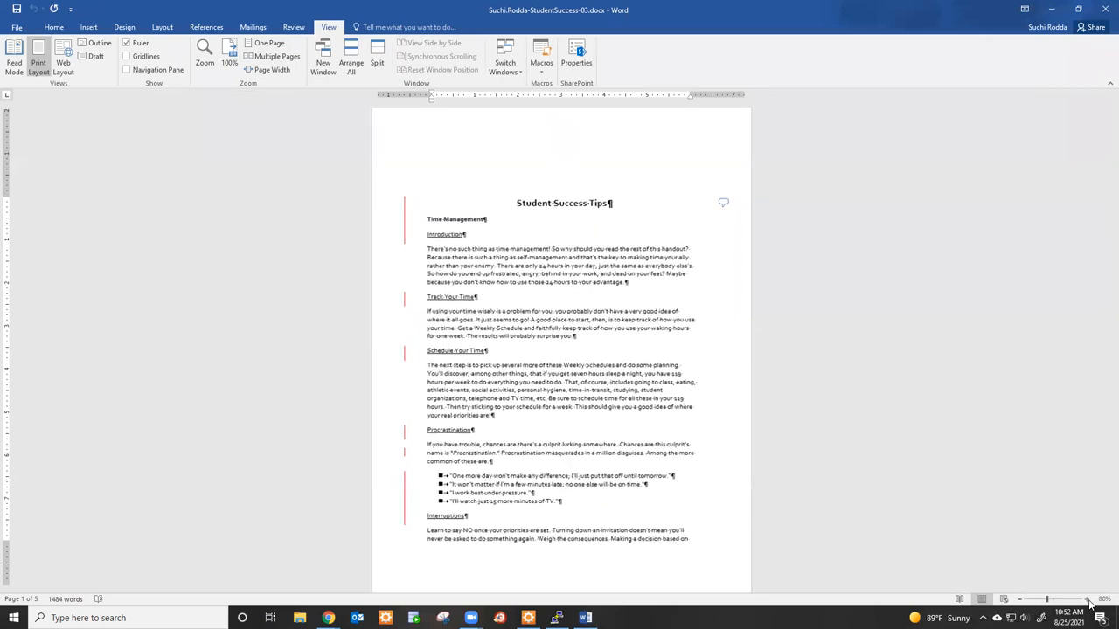
pyautogui.click(1088, 600)
pyautogui.click(1088, 599)
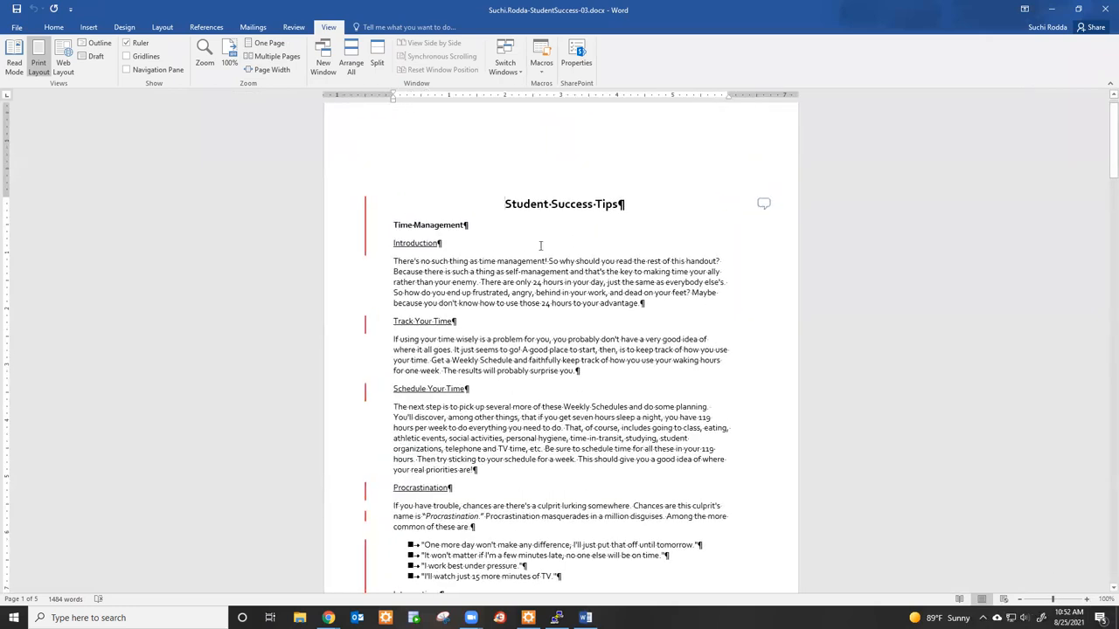
# Arrange the SIMnet browser window and the Word document side by side at full height, giving the document the wider share of the screen.
pyautogui.click(1077, 9)
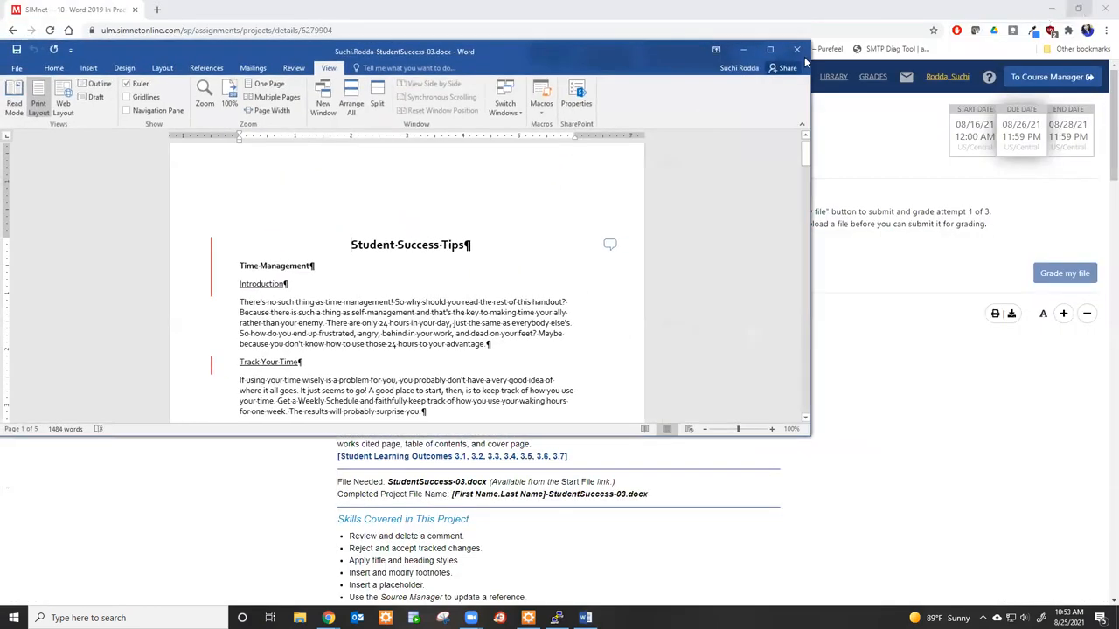
pyautogui.moveTo(809, 254); pyautogui.dragTo(459, 254)
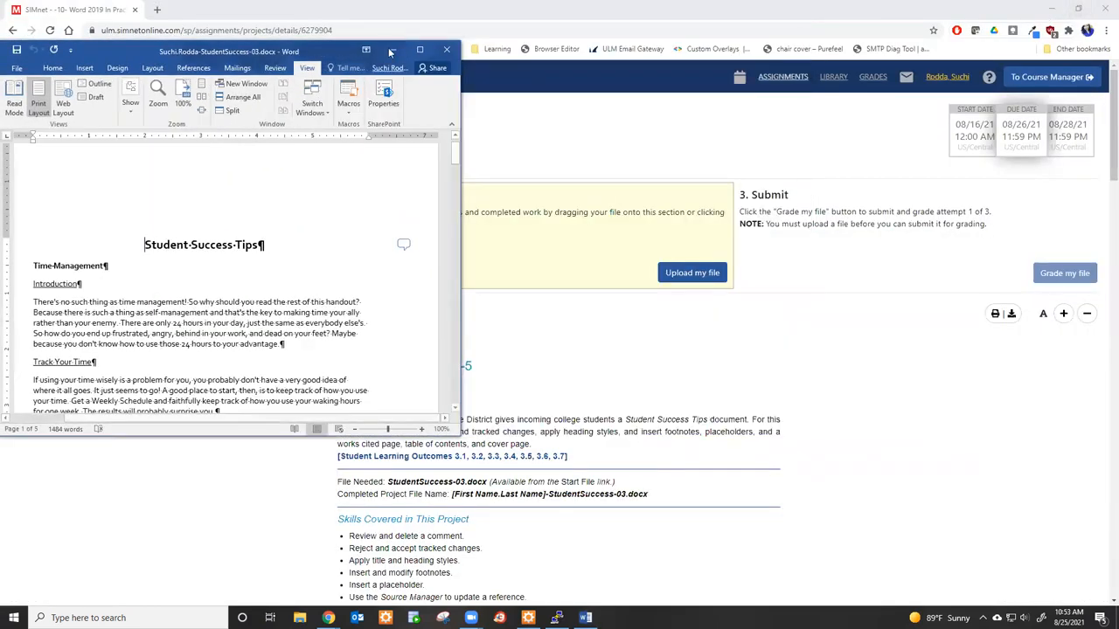
pyautogui.moveTo(328, 56); pyautogui.dragTo(747, 115)
pyautogui.moveTo(281, 10); pyautogui.dragTo(441, 96)
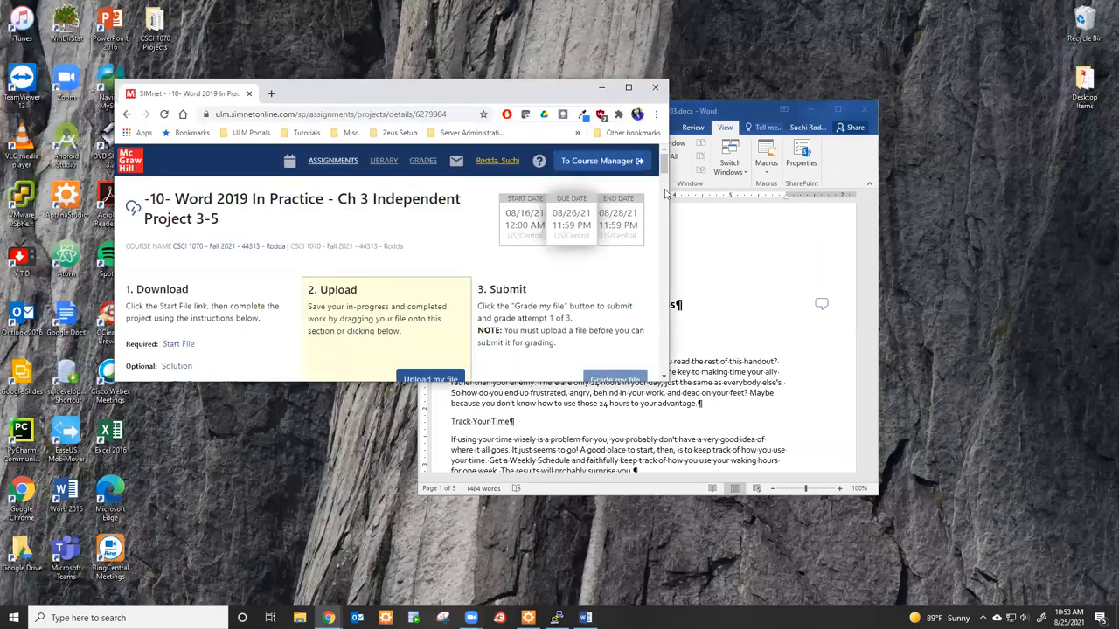
pyautogui.moveTo(670, 188); pyautogui.dragTo(405, 188)
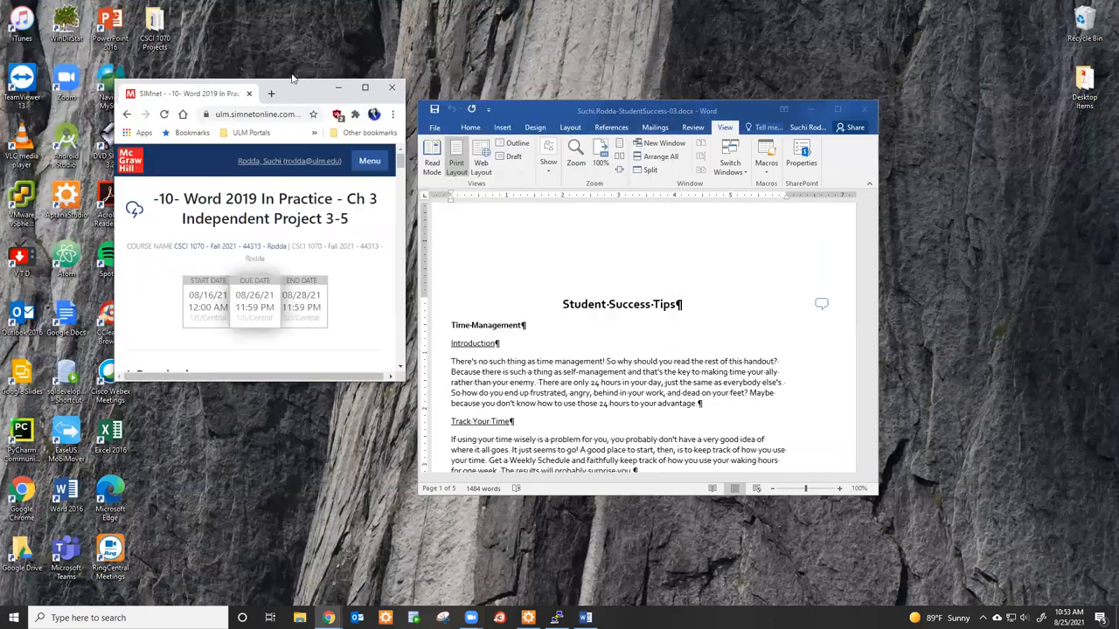
pyautogui.moveTo(248, 7); pyautogui.dragTo(164, 15)
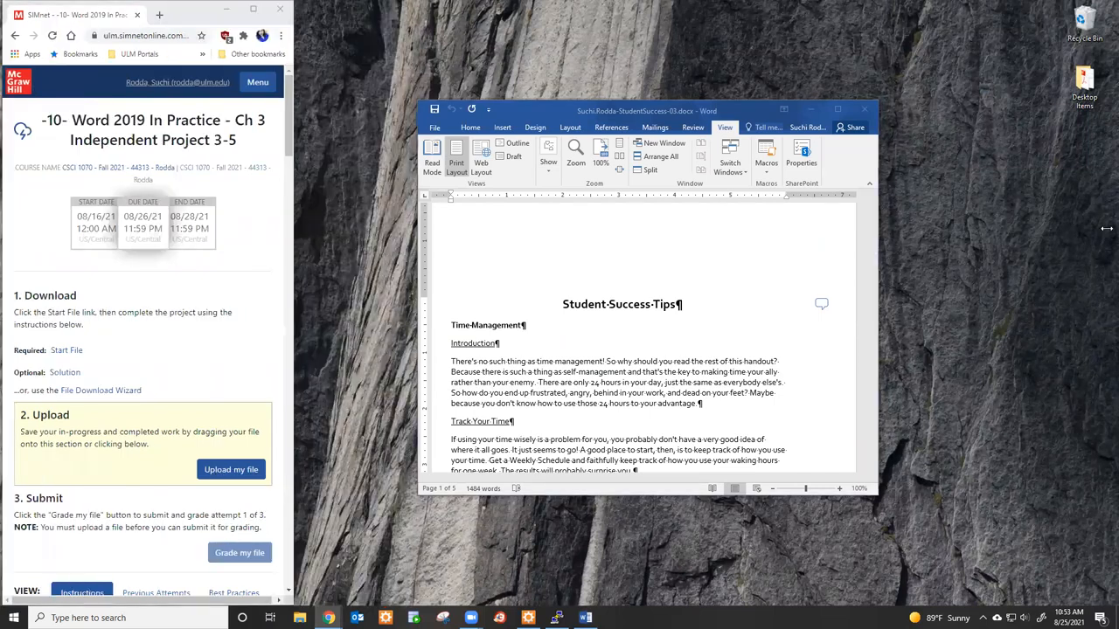
pyautogui.moveTo(1105, 228); pyautogui.dragTo(1106, 228)
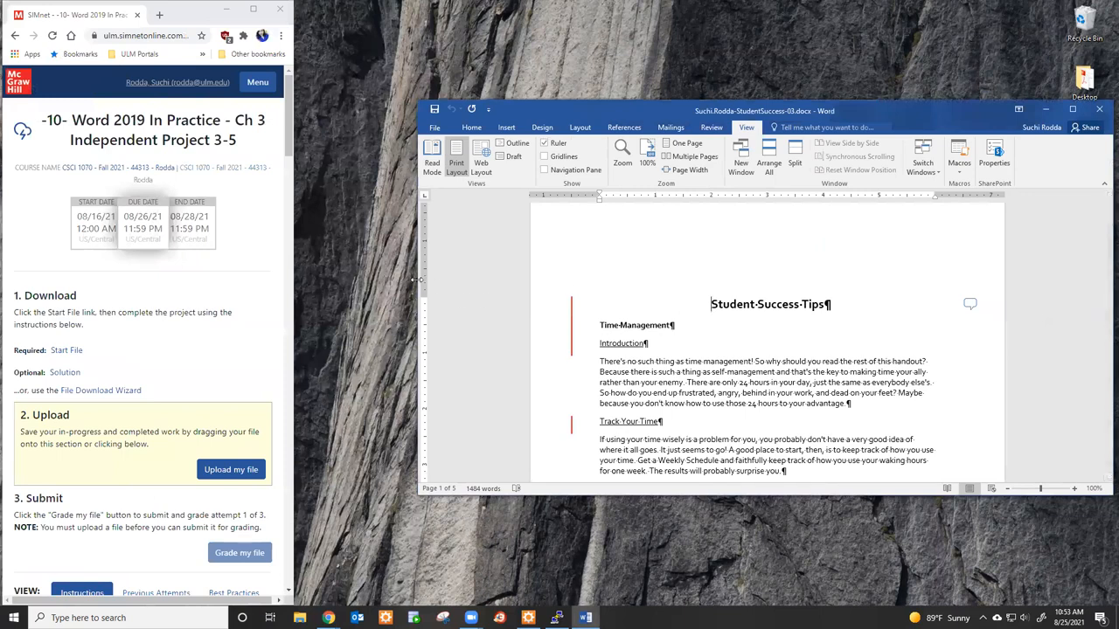
pyautogui.moveTo(418, 280); pyautogui.dragTo(295, 279)
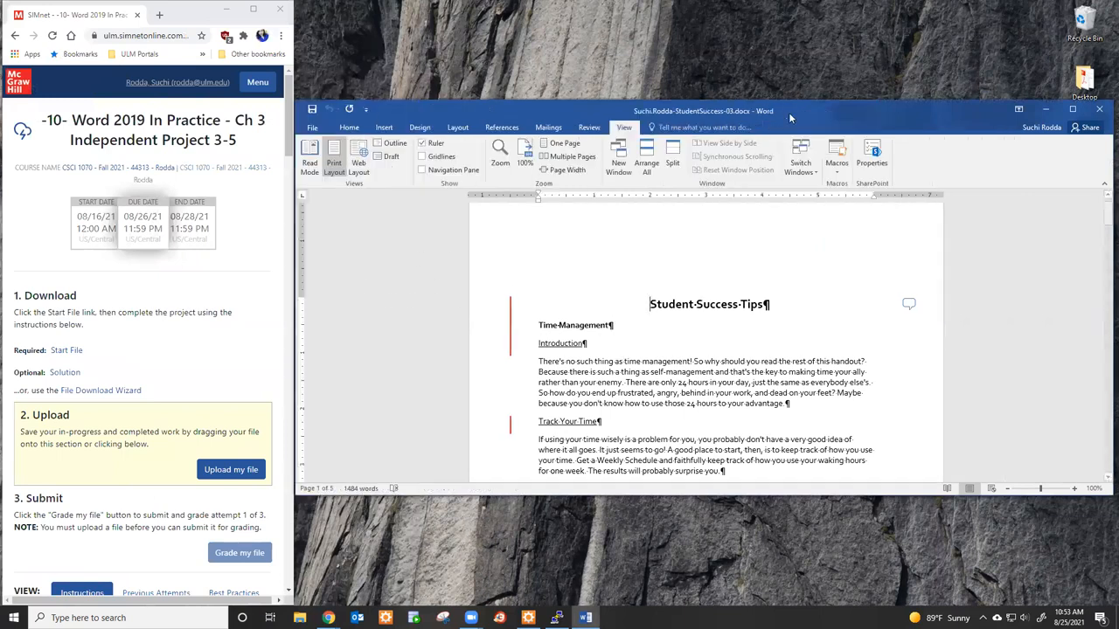
pyautogui.doubleClick(849, 97)
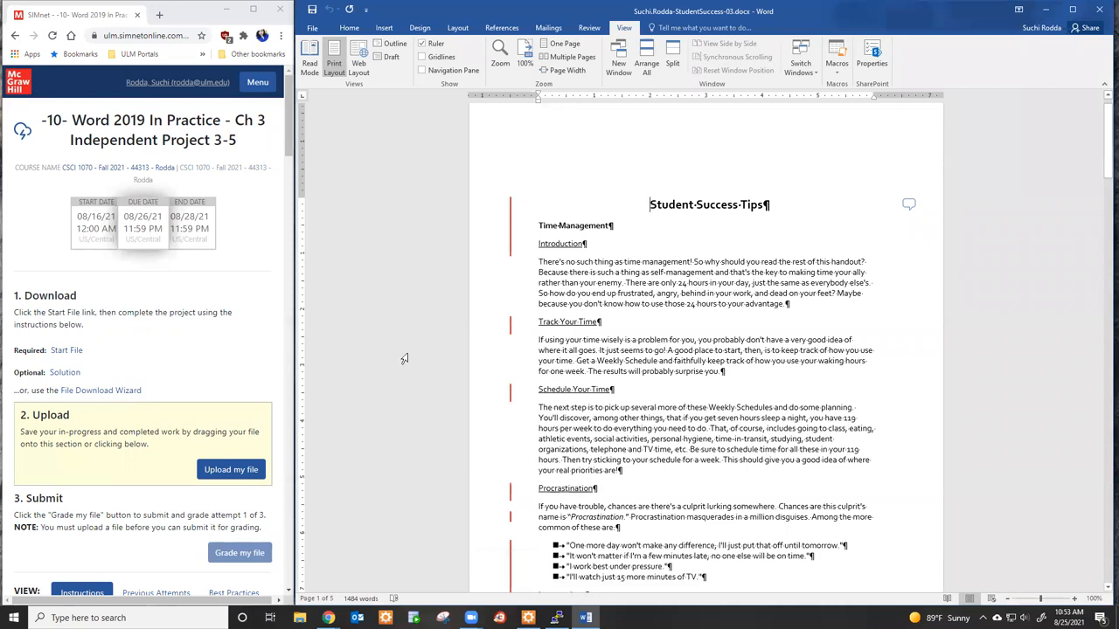
# Mark instructions 1 and 2, opening and naming the start file, as completed in the SIMnet project checklist.
pyautogui.scroll(-15, 157, 426)
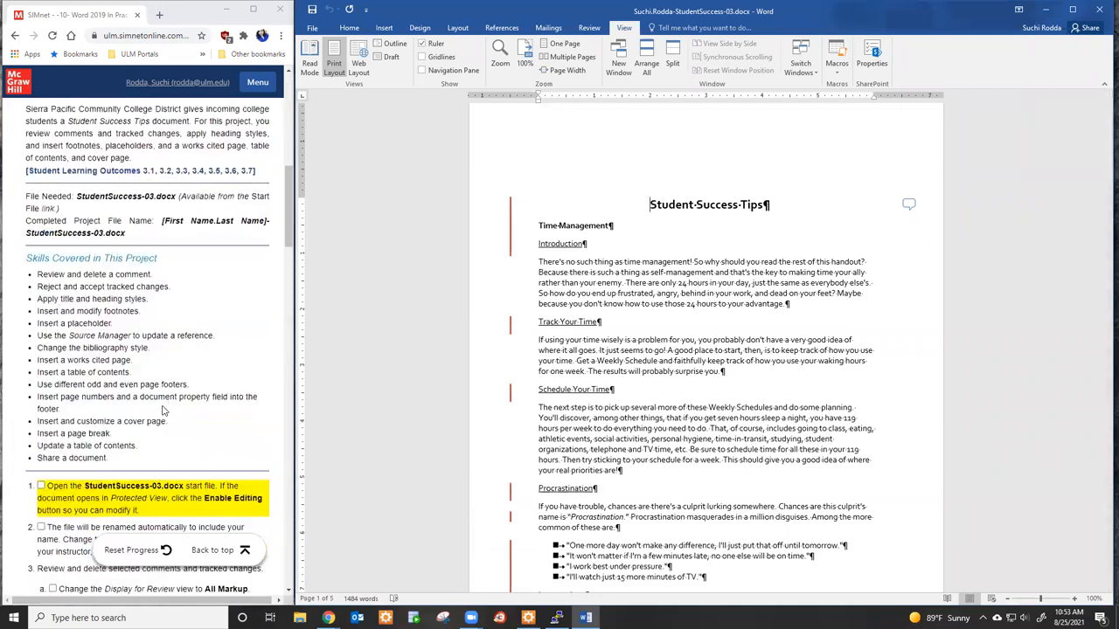
pyautogui.click(42, 264)
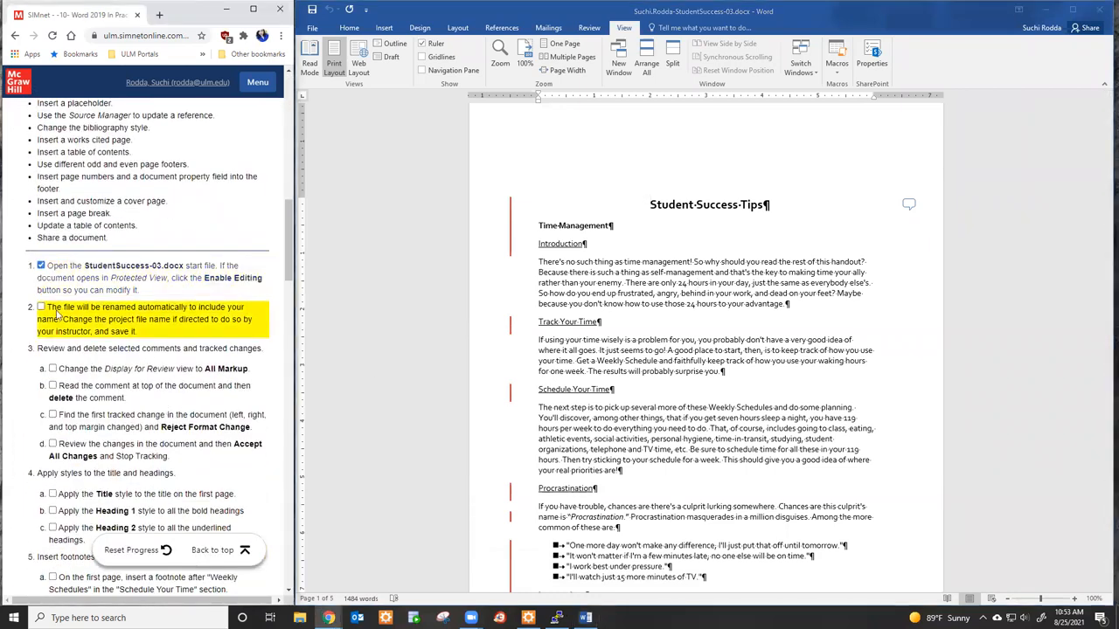
pyautogui.click(41, 307)
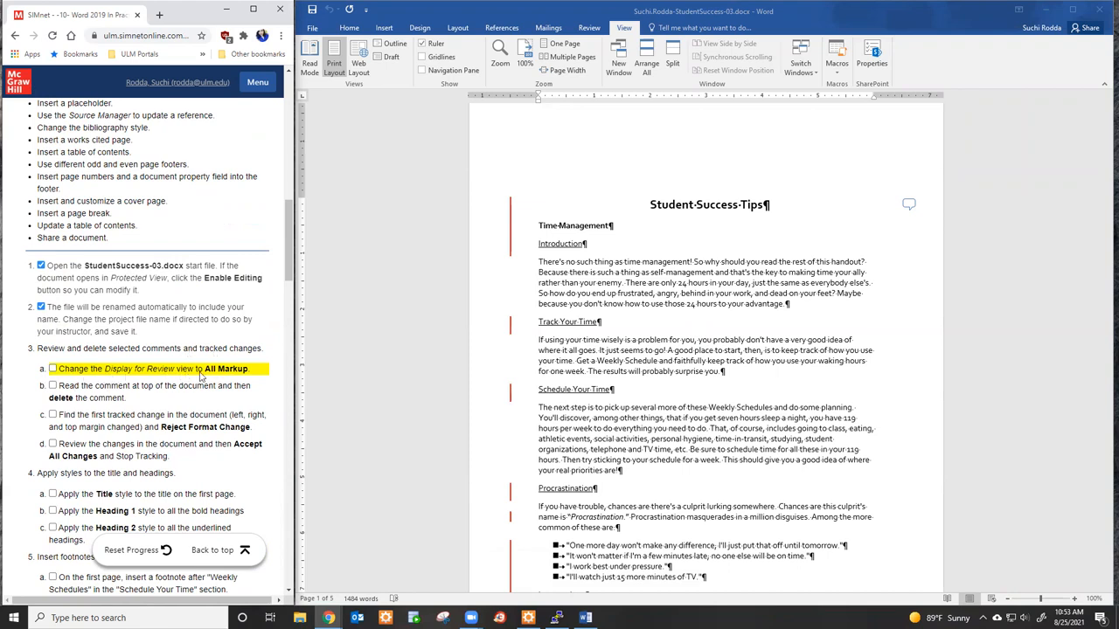
# Change the document's Display for Review view to All Markup and check off instruction 3a.
pyautogui.click(594, 30)
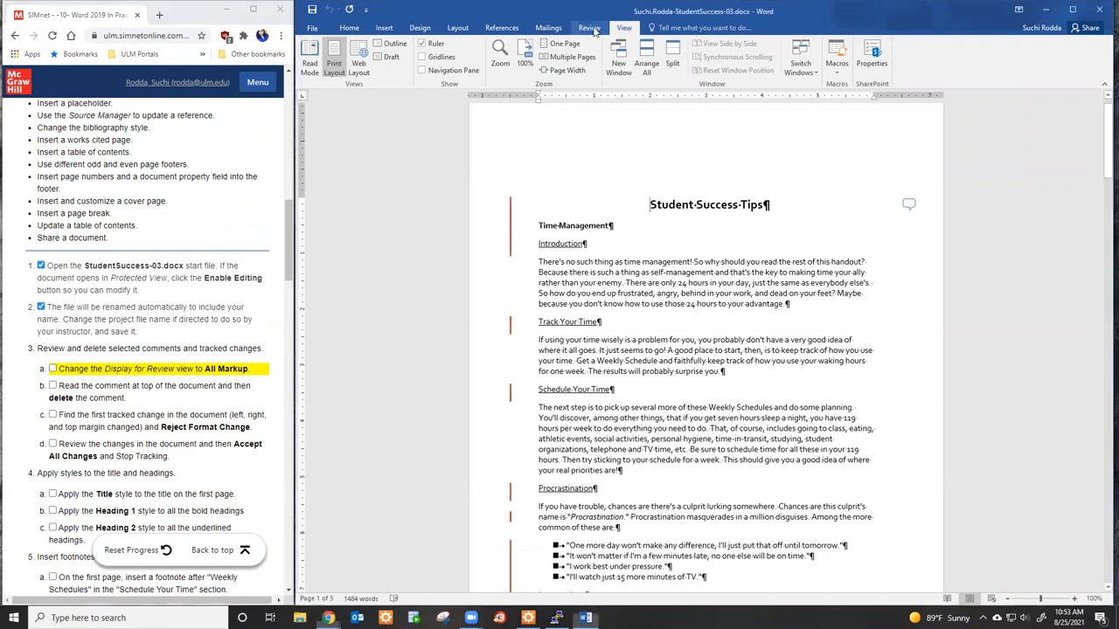
pyautogui.click(591, 29)
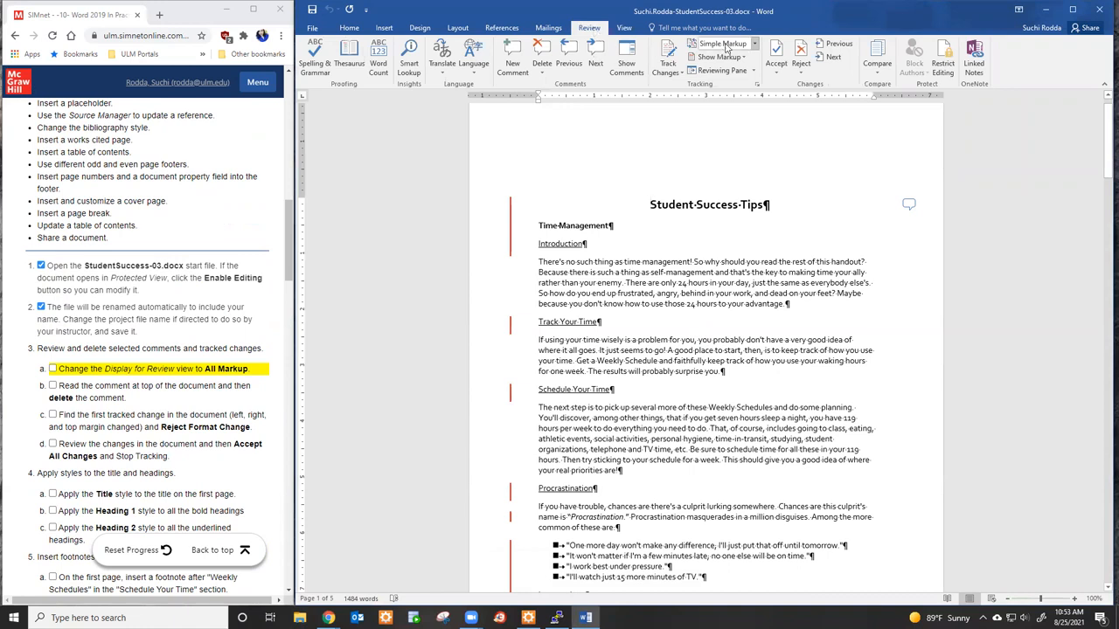
pyautogui.click(754, 46)
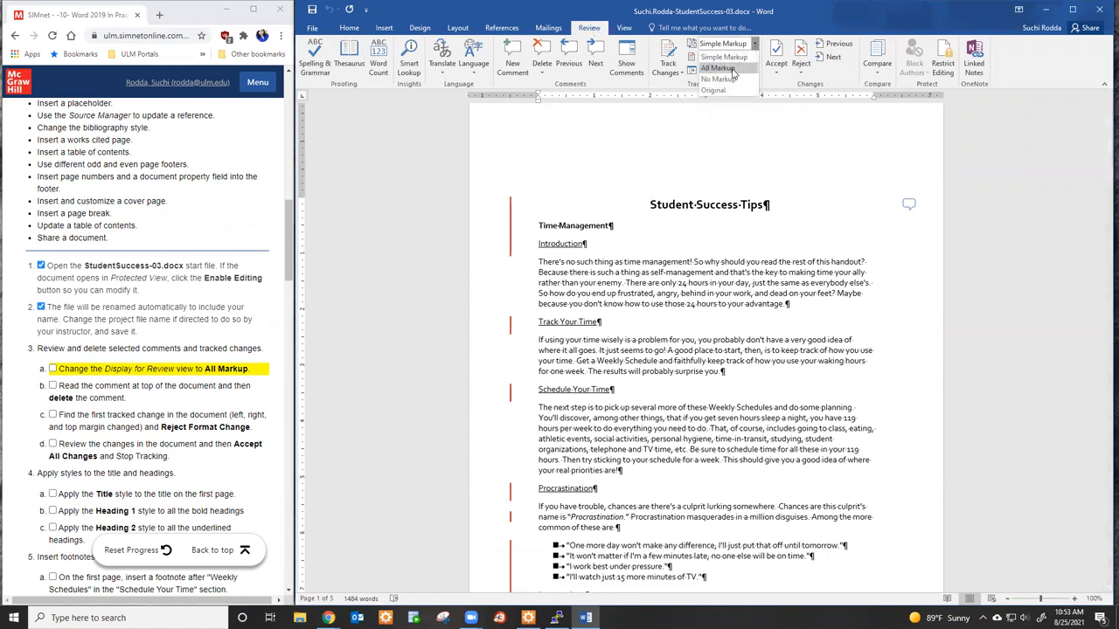
pyautogui.click(732, 70)
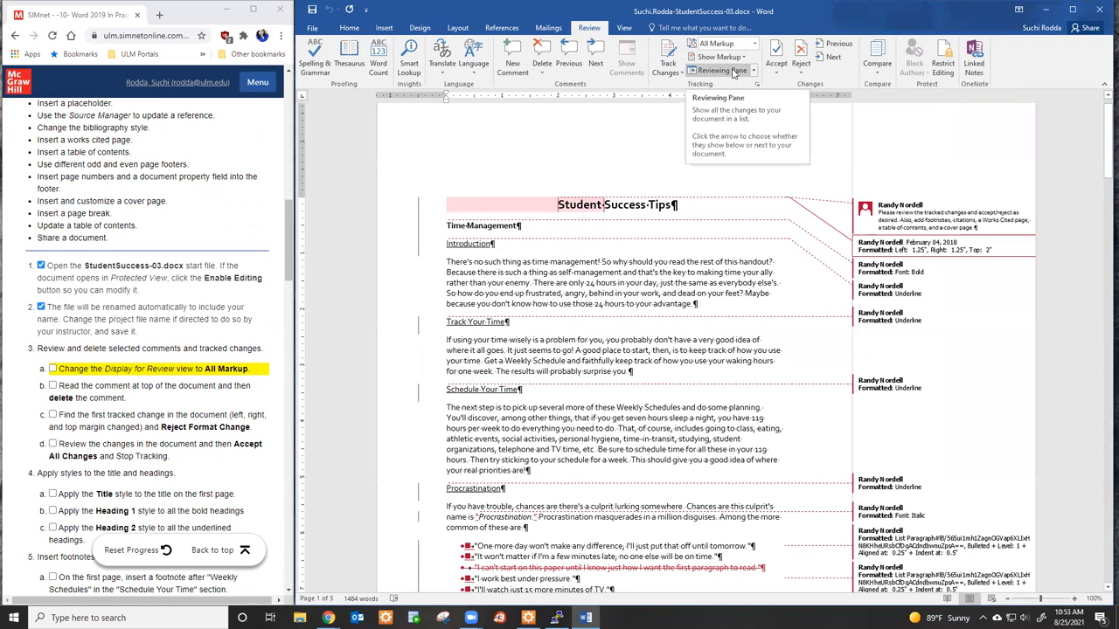
pyautogui.click(52, 368)
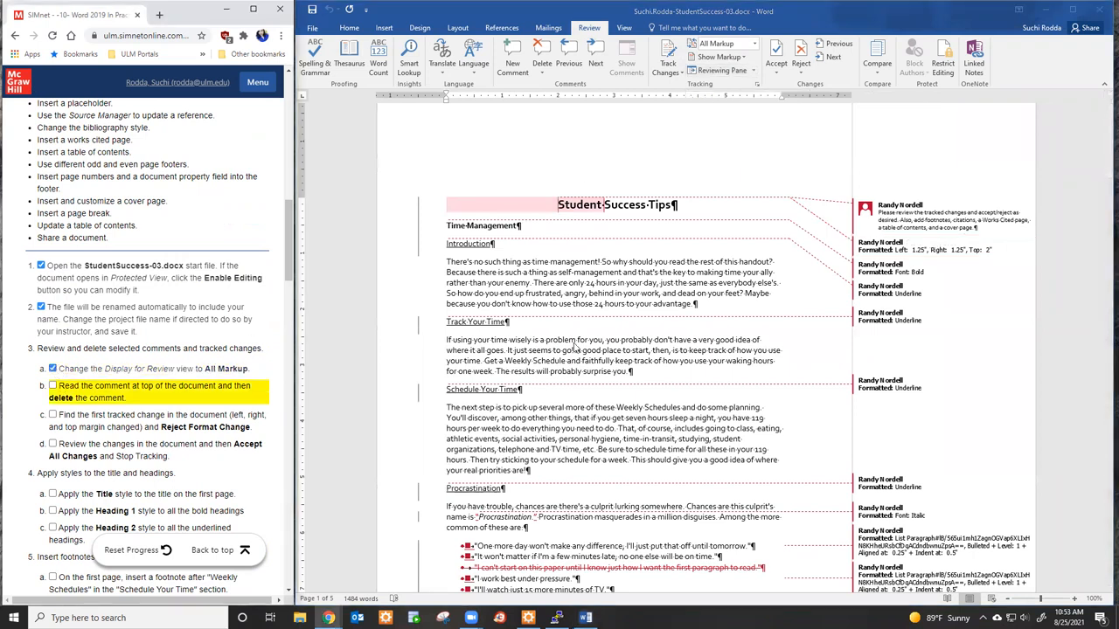
# Delete the comment attached to the Student Success Tips title and check off instruction 3b.
pyautogui.click(926, 221)
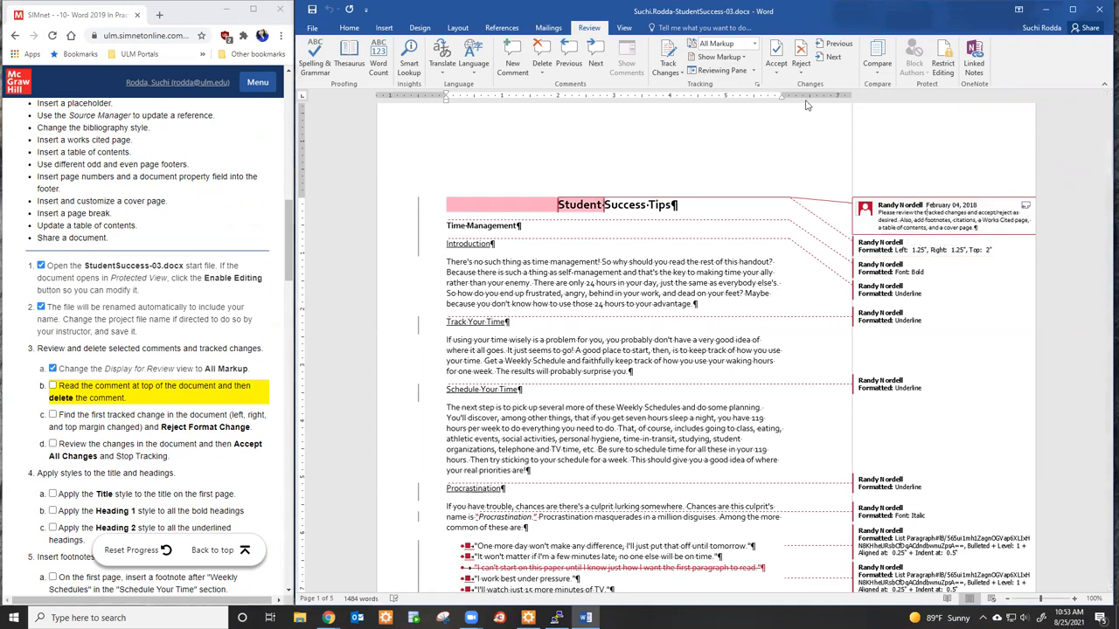
pyautogui.click(543, 74)
pyautogui.click(560, 85)
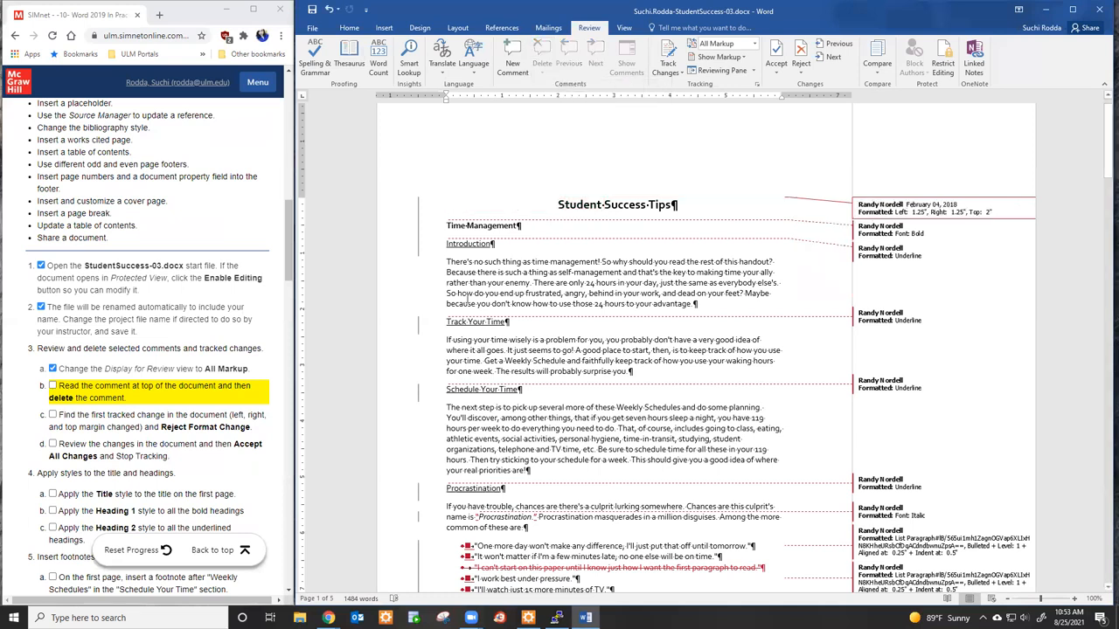
pyautogui.click(50, 390)
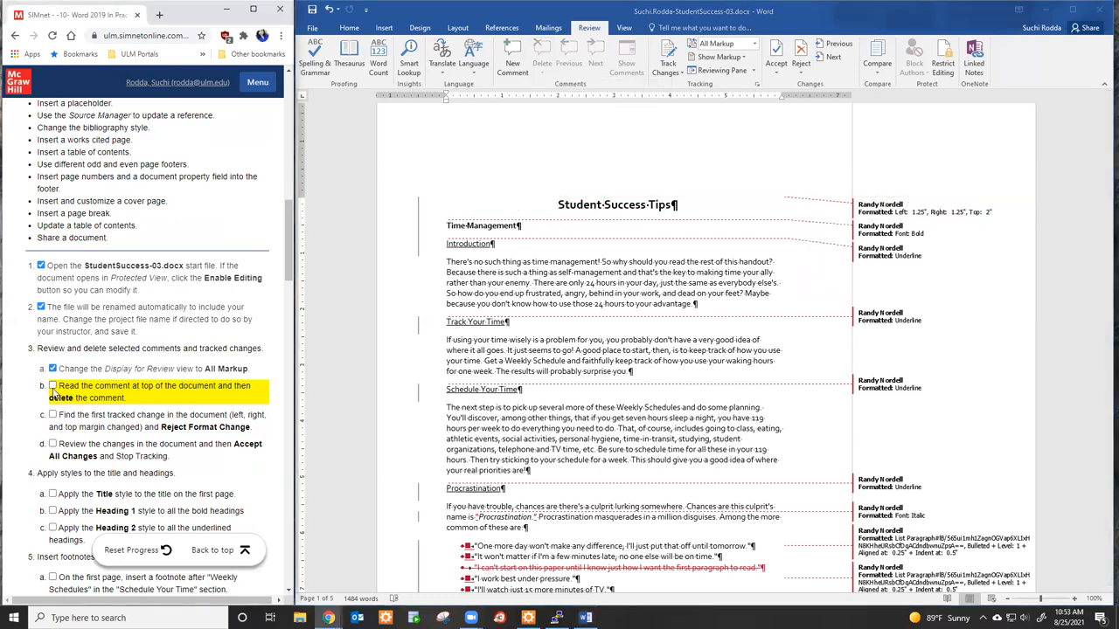
pyautogui.click(52, 388)
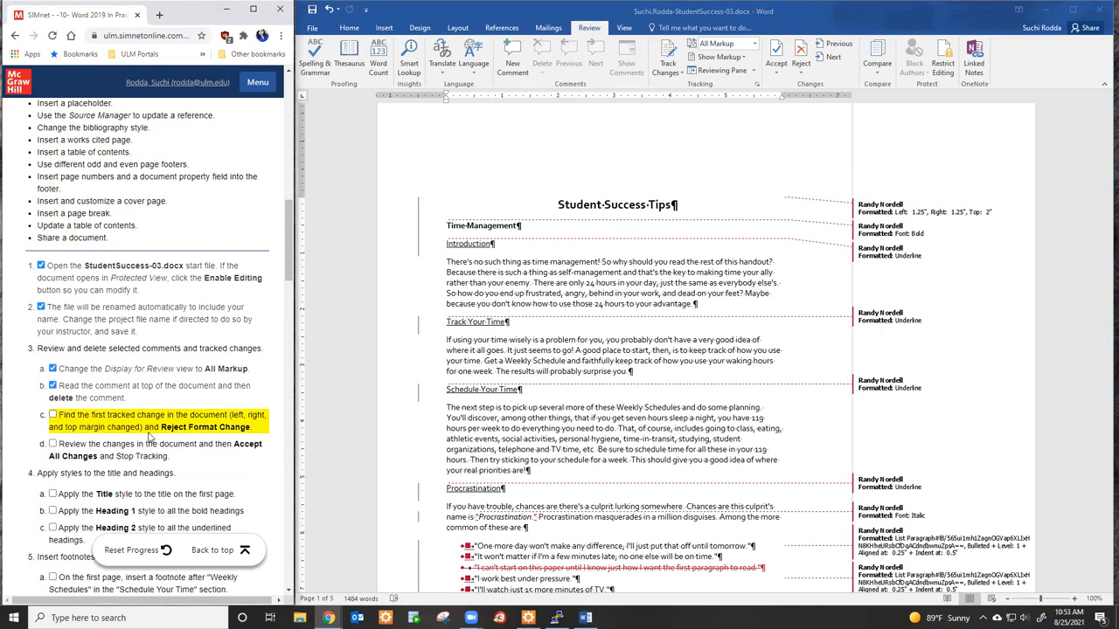
# Reject the first tracked change, the left, right and top margin formatting, and check off instruction 3c.
pyautogui.click(909, 215)
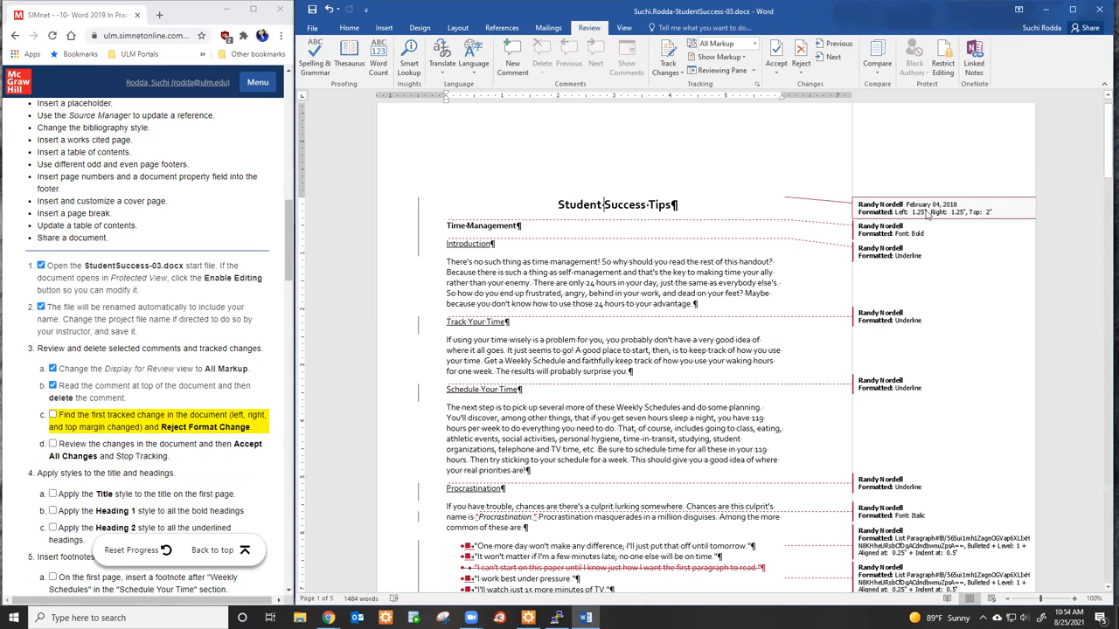
pyautogui.click(801, 70)
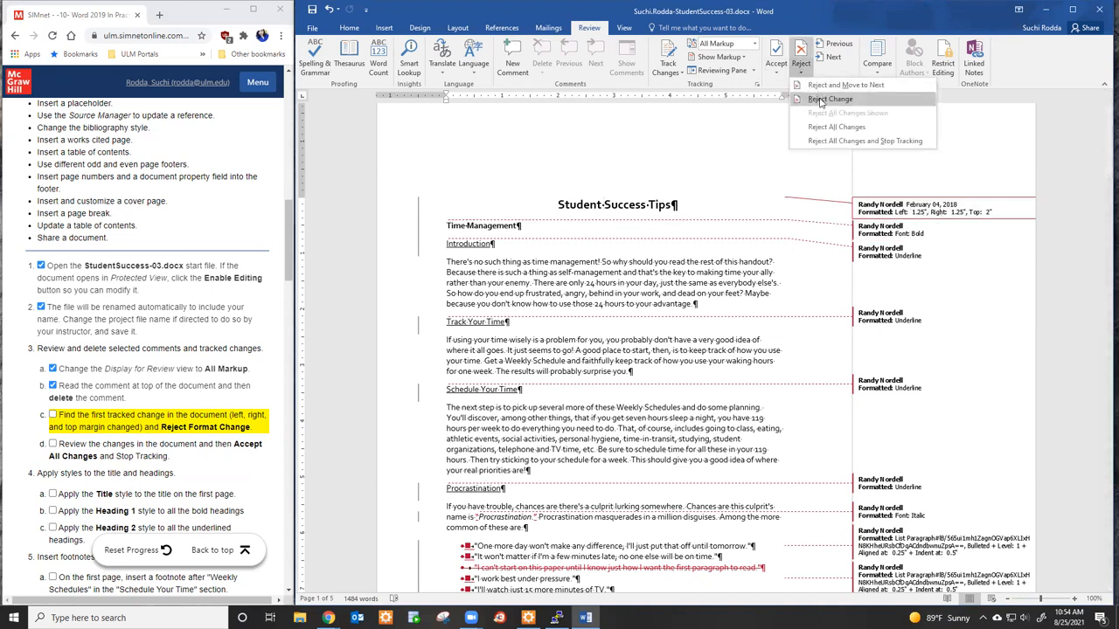
pyautogui.click(822, 100)
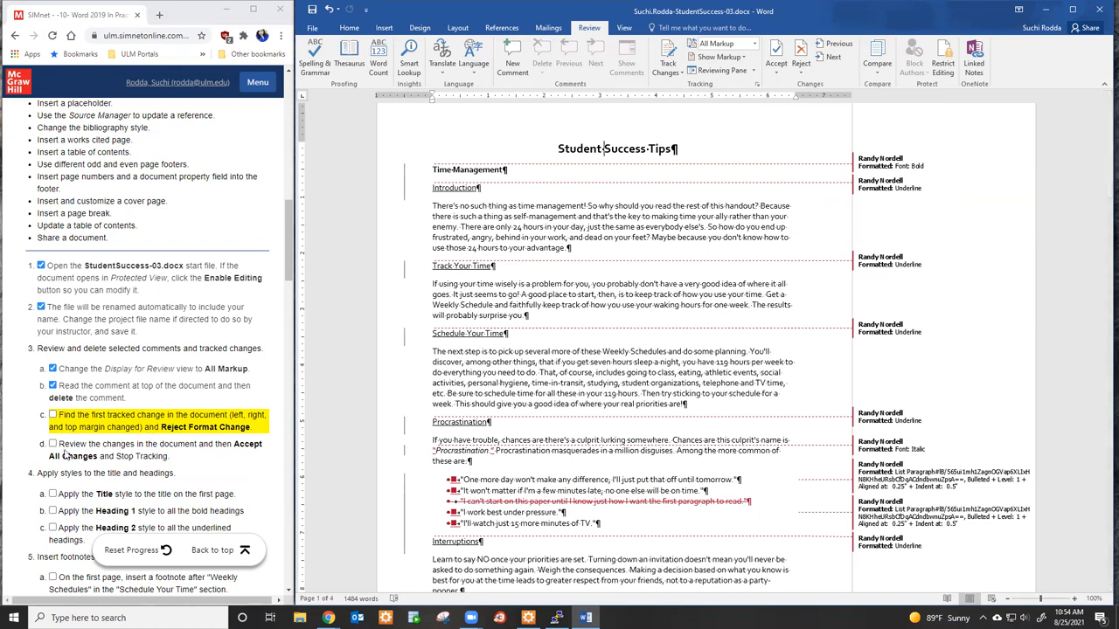
pyautogui.click(54, 423)
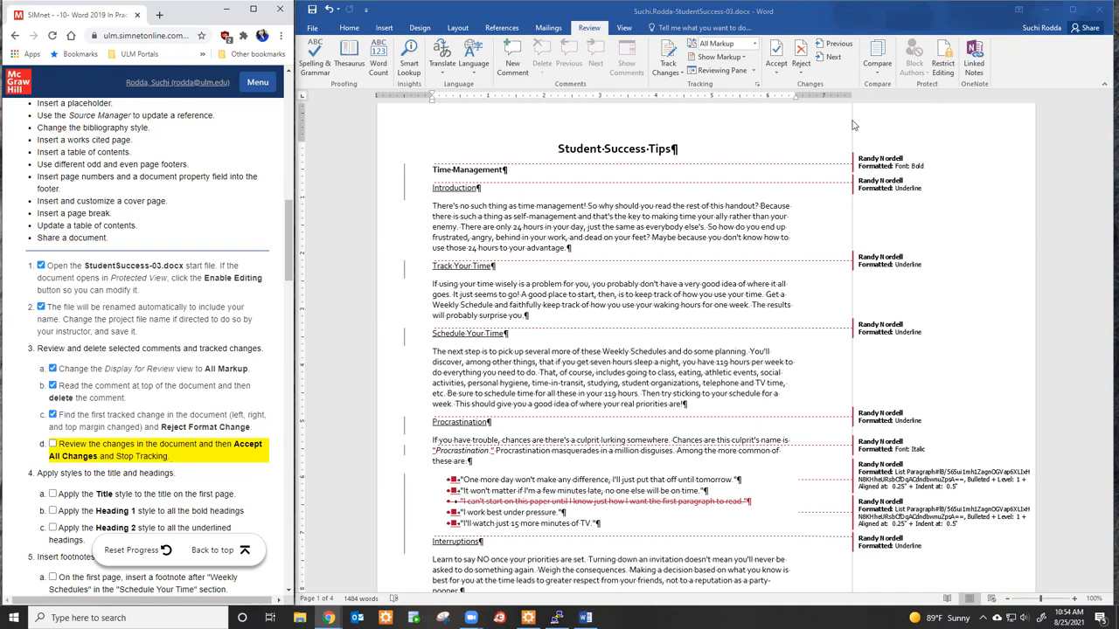
# Accept all remaining tracked changes in the document and stop tracking.
pyautogui.click(777, 75)
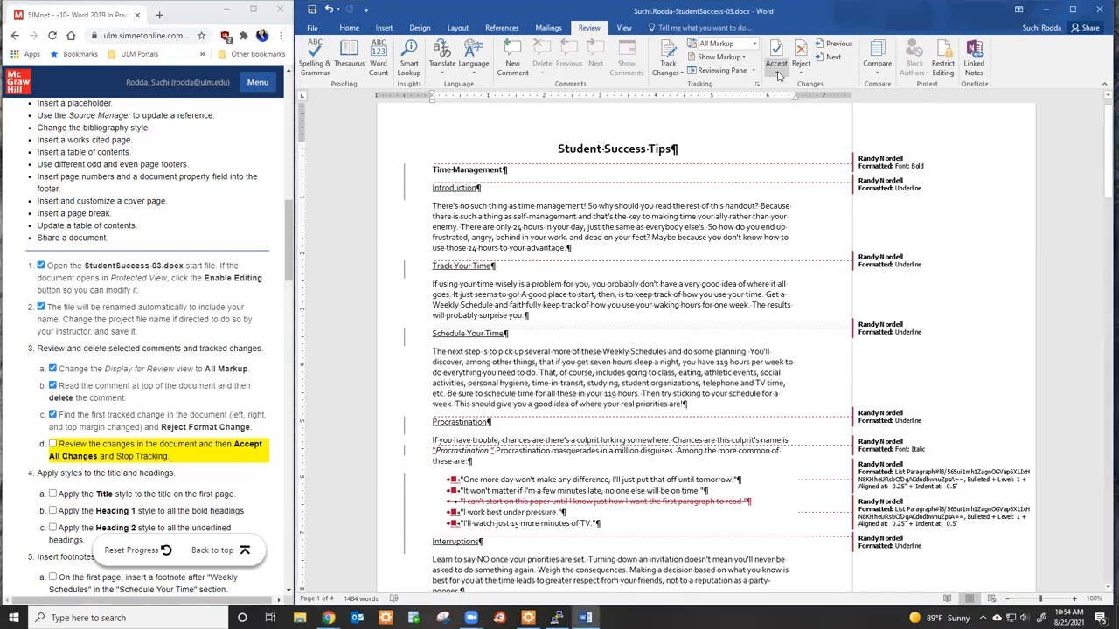
pyautogui.click(777, 75)
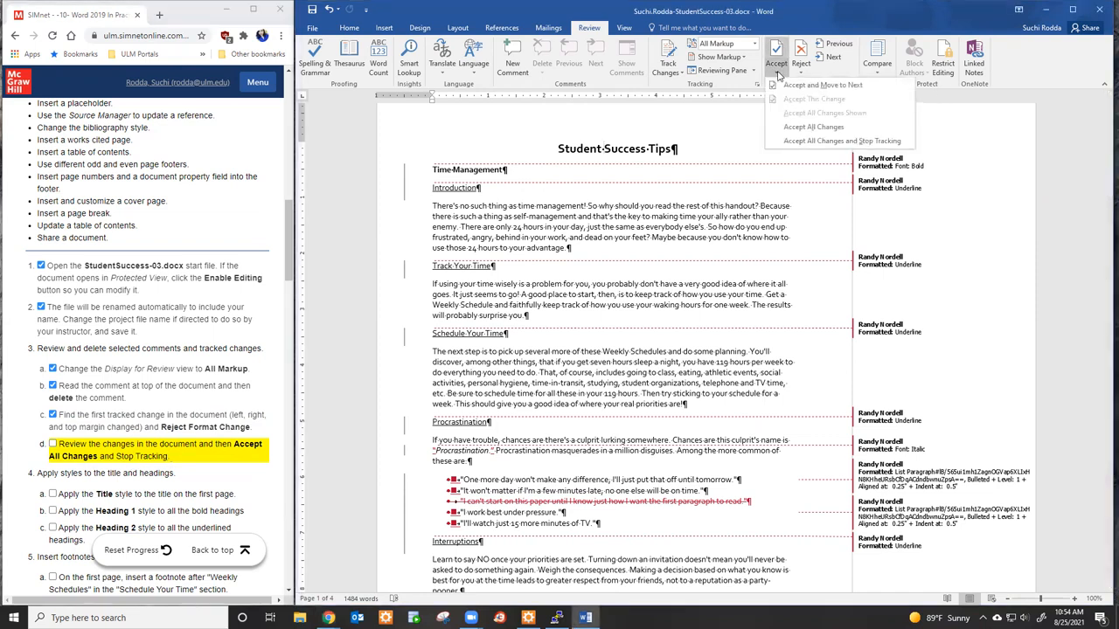
pyautogui.click(869, 143)
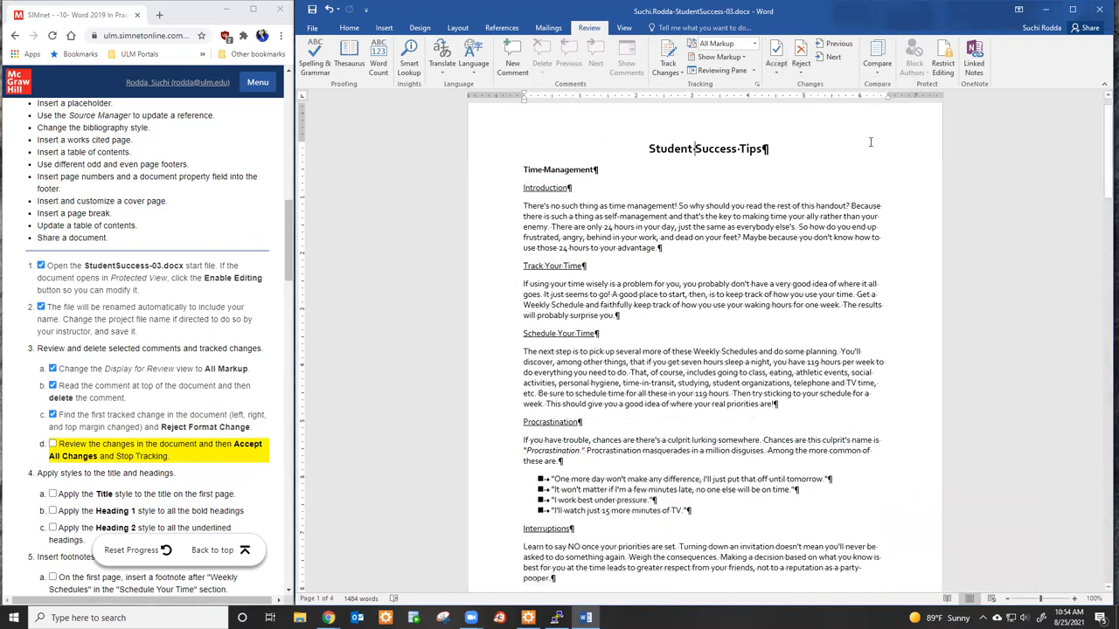
# Apply the Title style to the Student Success Tips title on the first page, and check off instructions 3d and 4a.
pyautogui.click(52, 446)
pyautogui.scroll(-2, 200, 372)
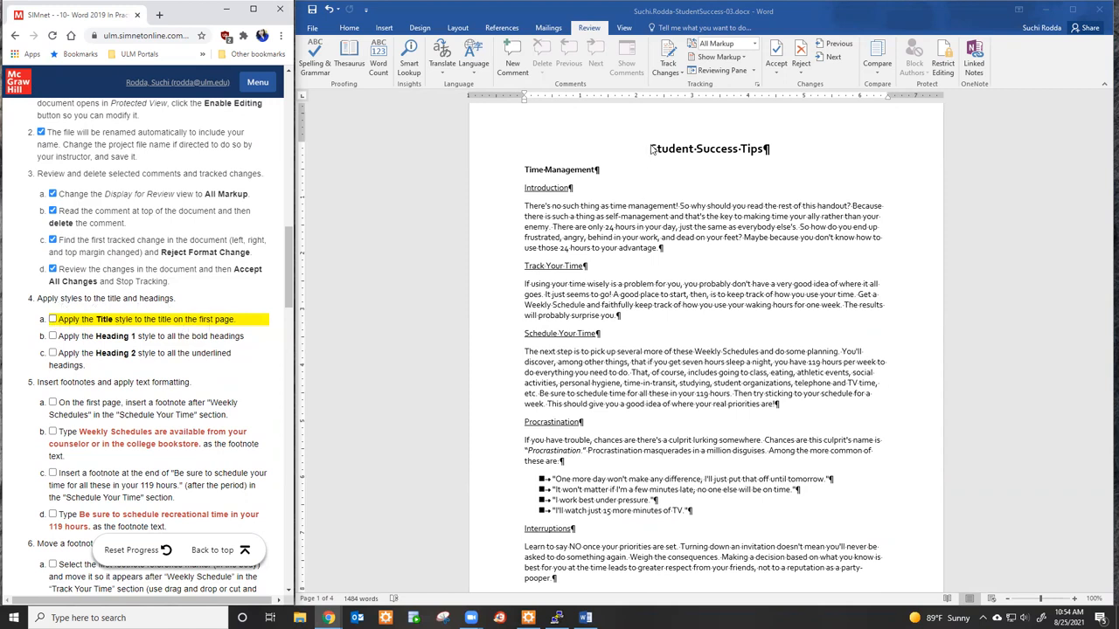
pyautogui.moveTo(651, 150); pyautogui.dragTo(760, 148)
pyautogui.click(348, 28)
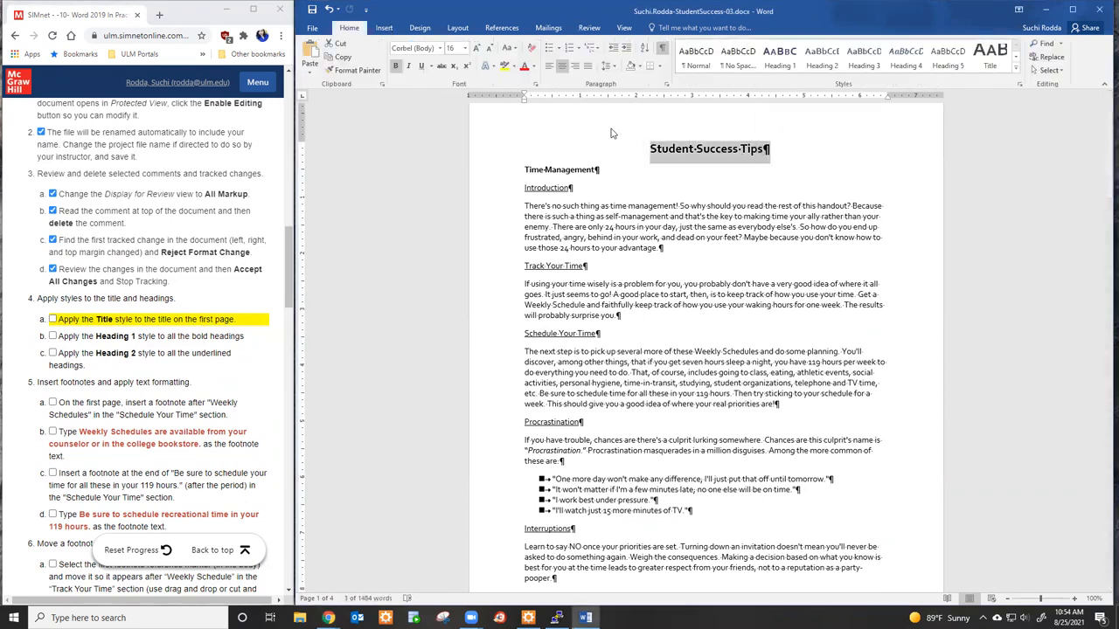
pyautogui.click(727, 150)
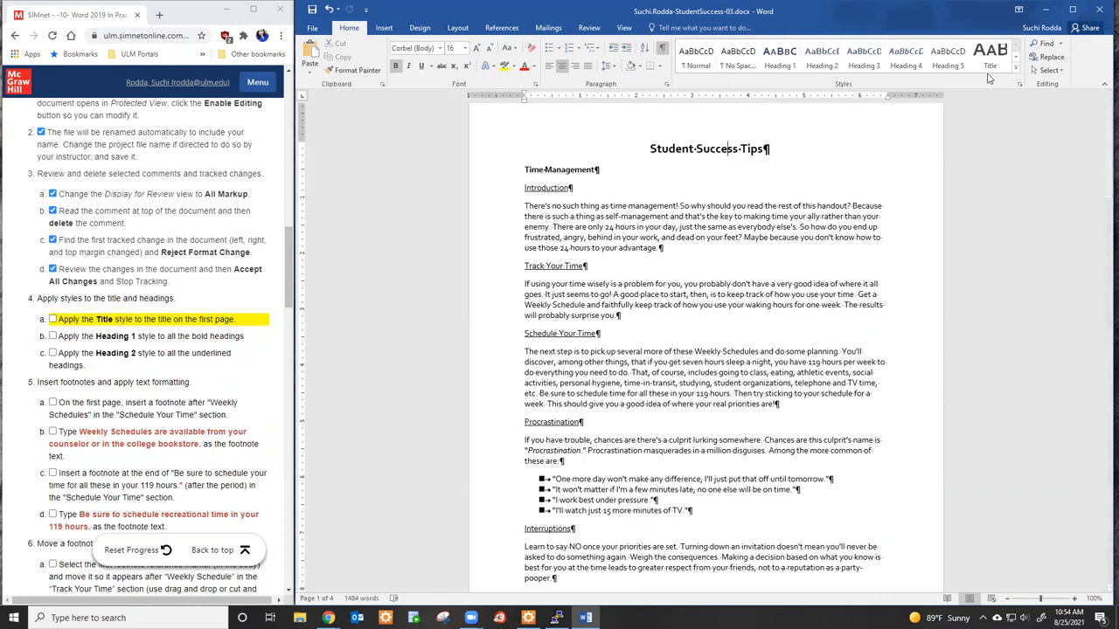
pyautogui.click(992, 58)
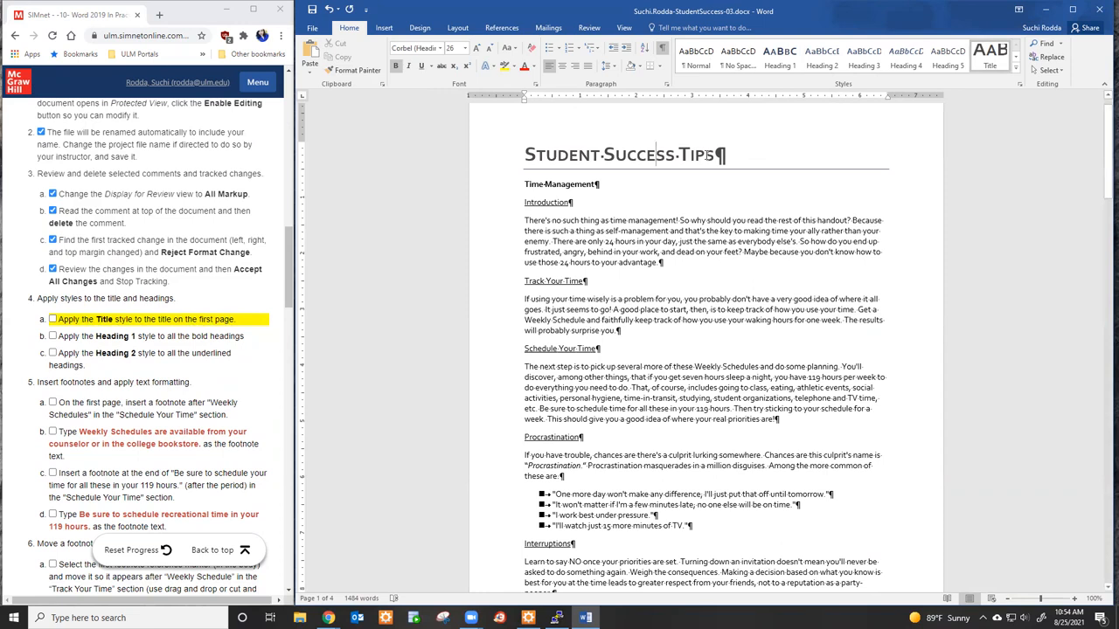
pyautogui.click(52, 319)
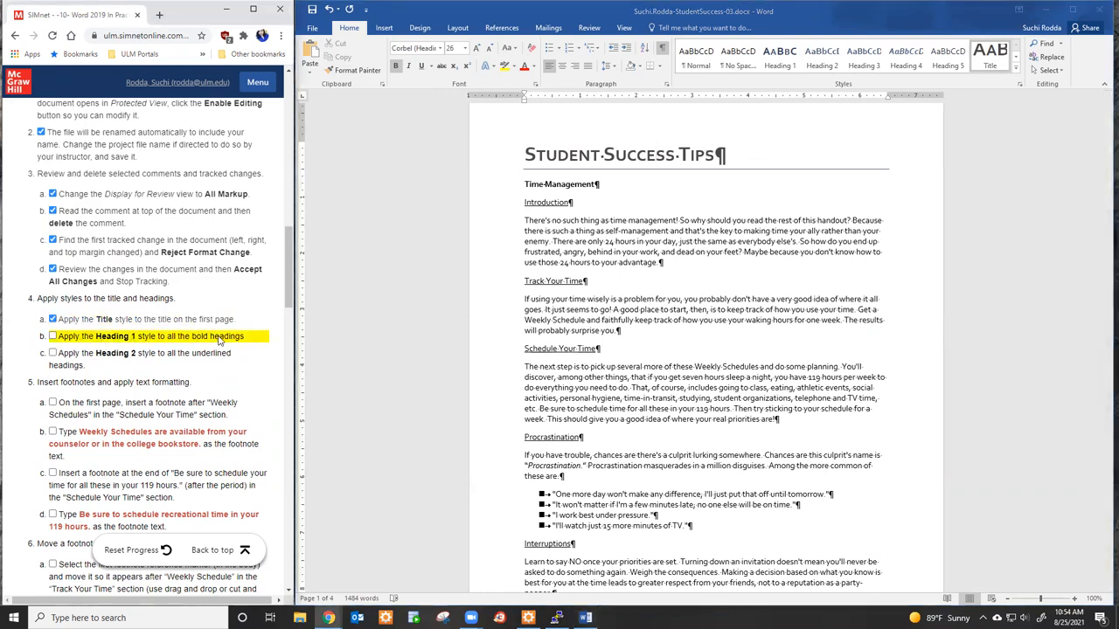
# Apply the Heading 1 style to the bold headings Time Management, Minimizing Test Anxiety and Goal Setting, and check off instruction 4b.
pyautogui.click(527, 185)
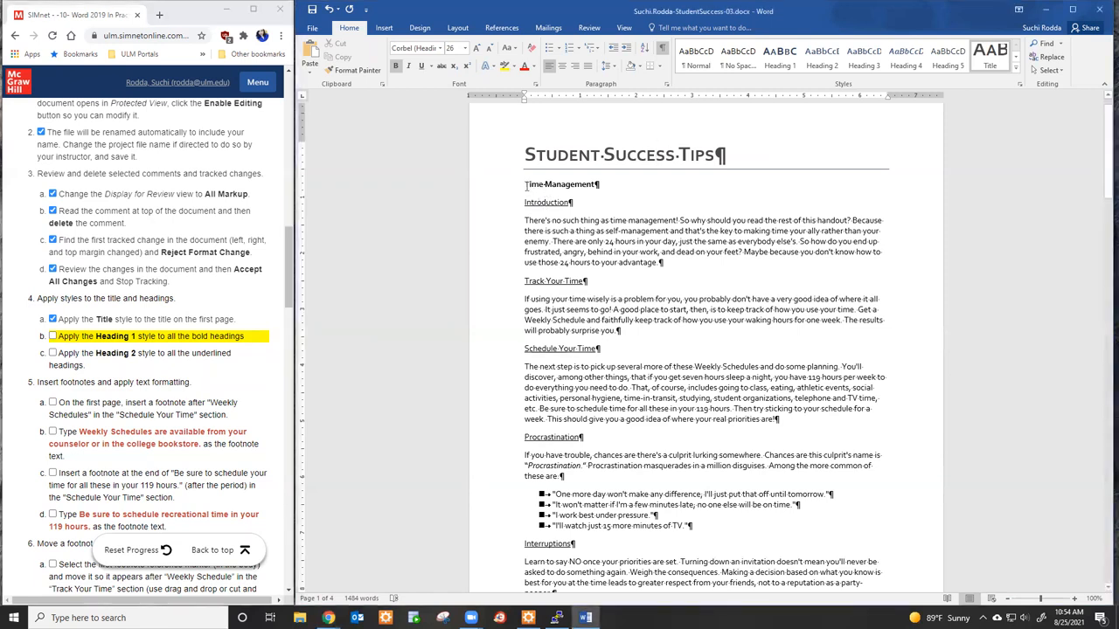
pyautogui.moveTo(527, 186); pyautogui.dragTo(599, 185)
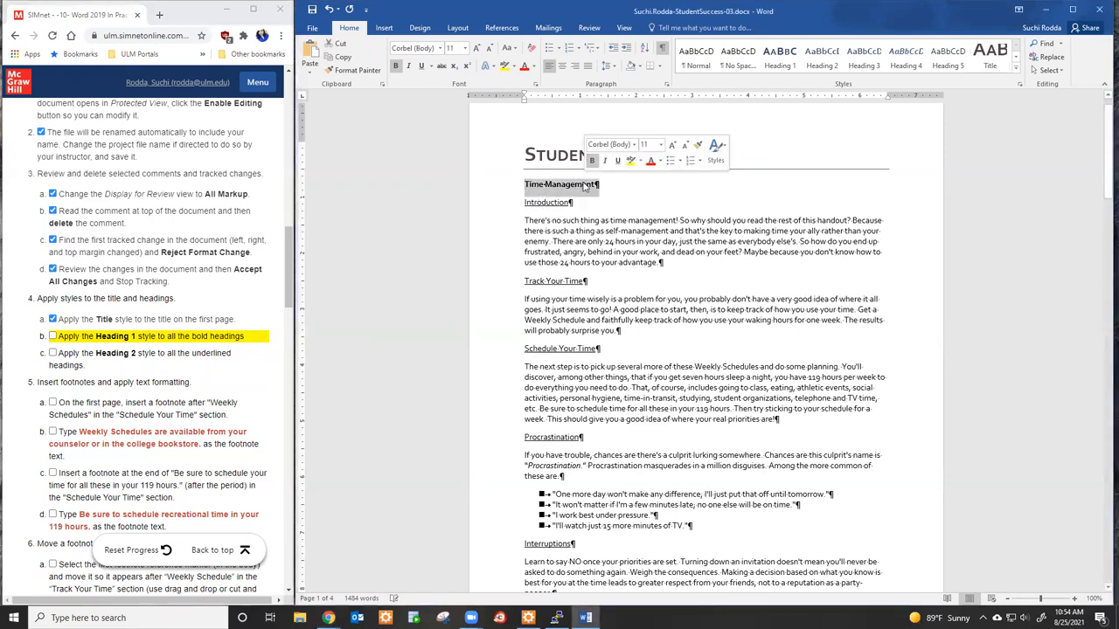
pyautogui.scroll(-10, 555, 280)
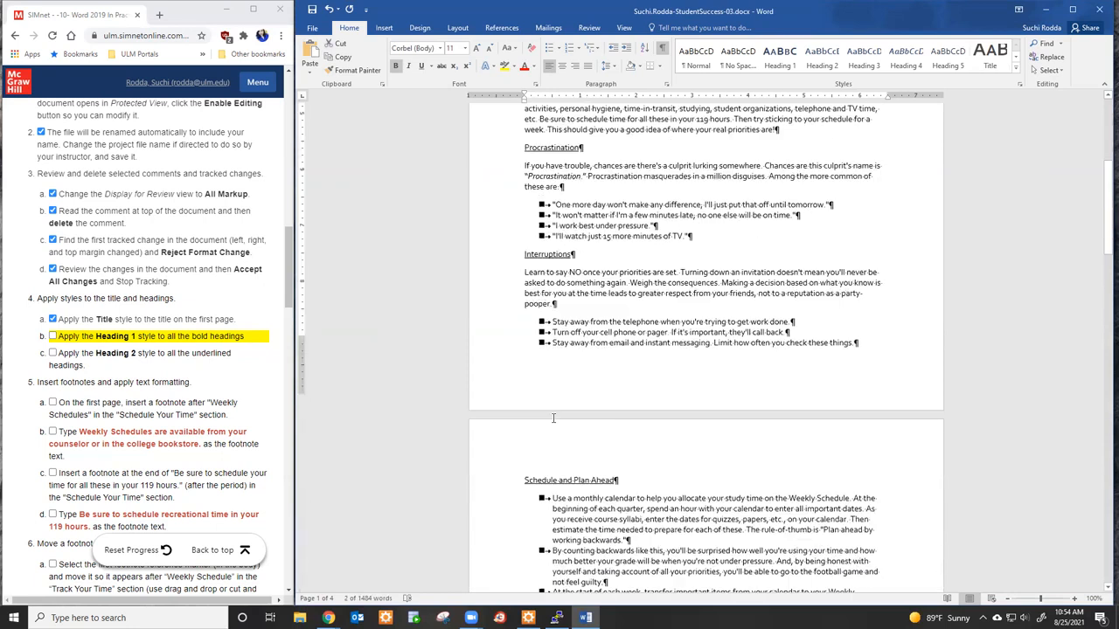
pyautogui.scroll(-5, 552, 421)
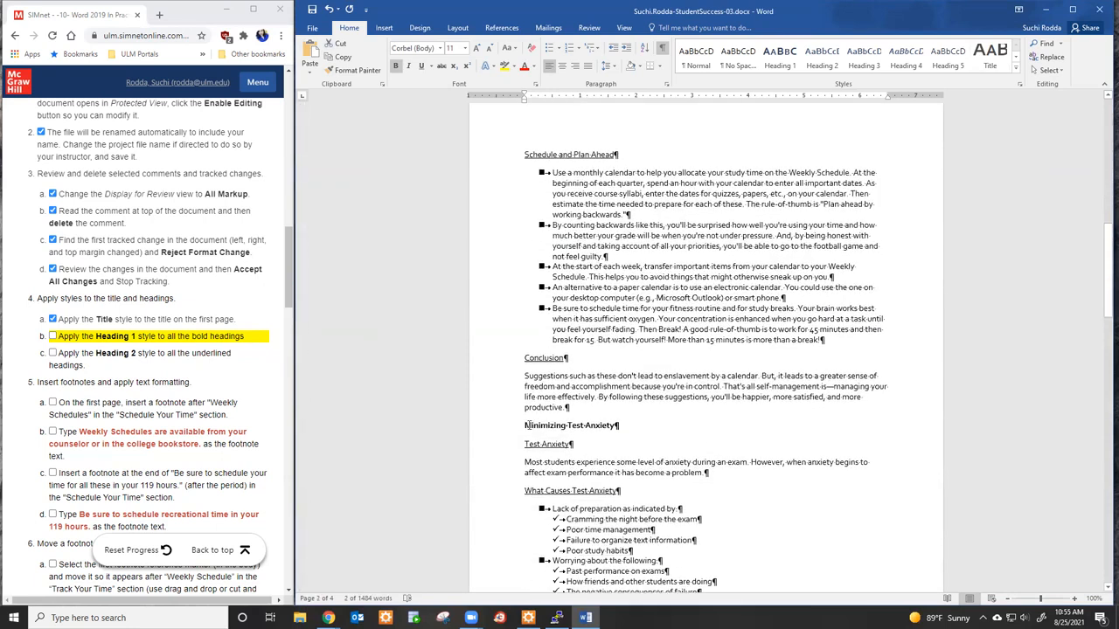
pyautogui.moveTo(525, 426); pyautogui.dragTo(619, 425)
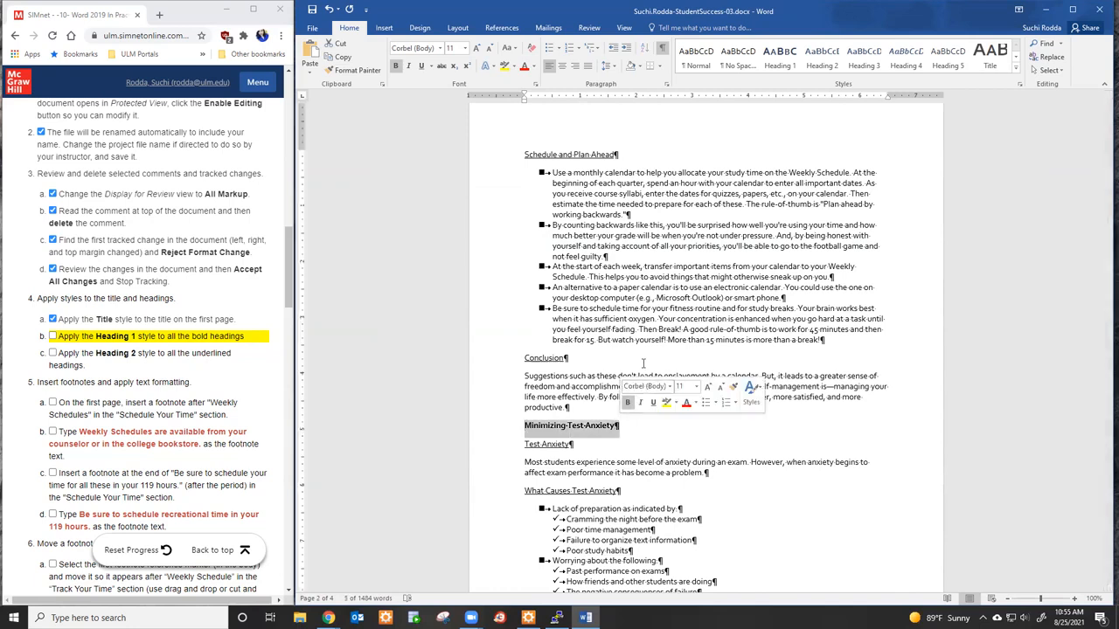
pyautogui.scroll(-5, 637, 323)
pyautogui.scroll(-17, 636, 327)
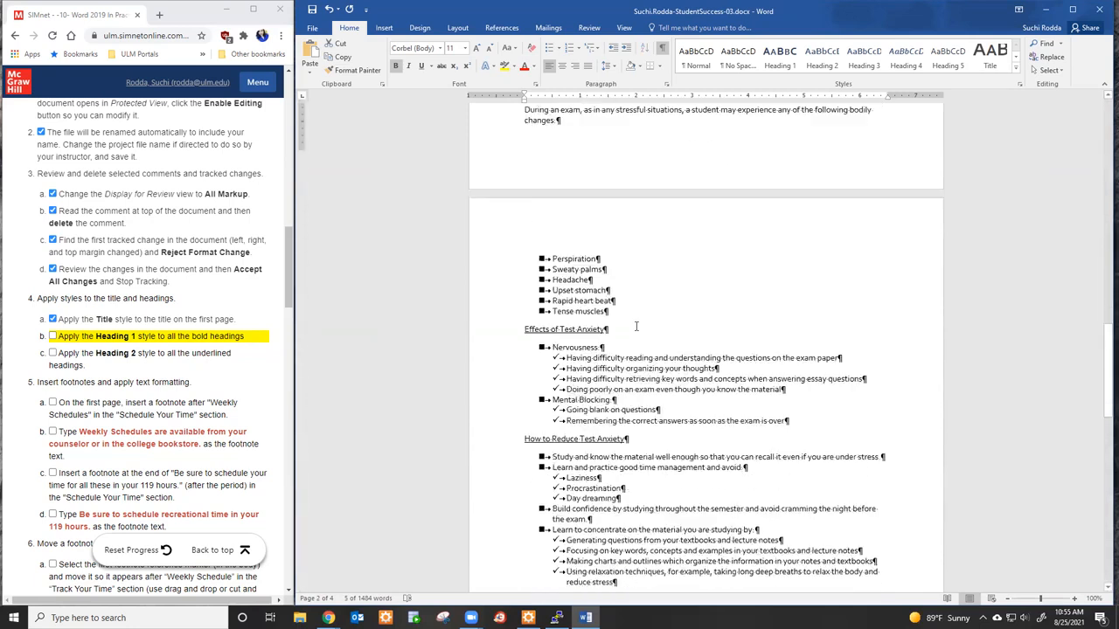
pyautogui.scroll(-8, 637, 327)
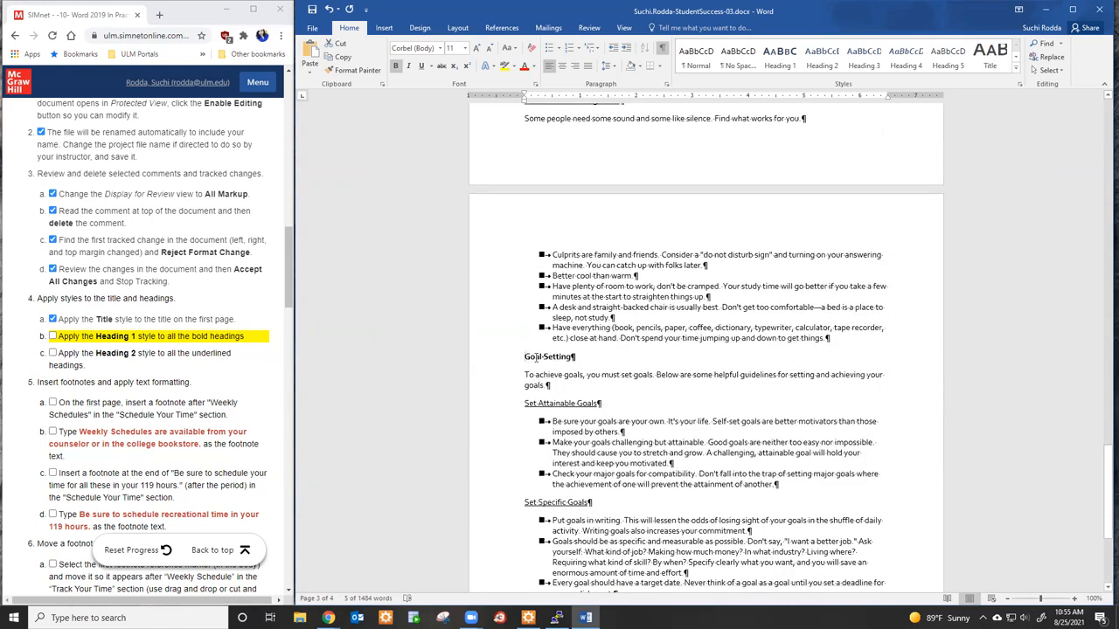
pyautogui.moveTo(532, 356); pyautogui.dragTo(575, 356)
pyautogui.scroll(-5, 612, 356)
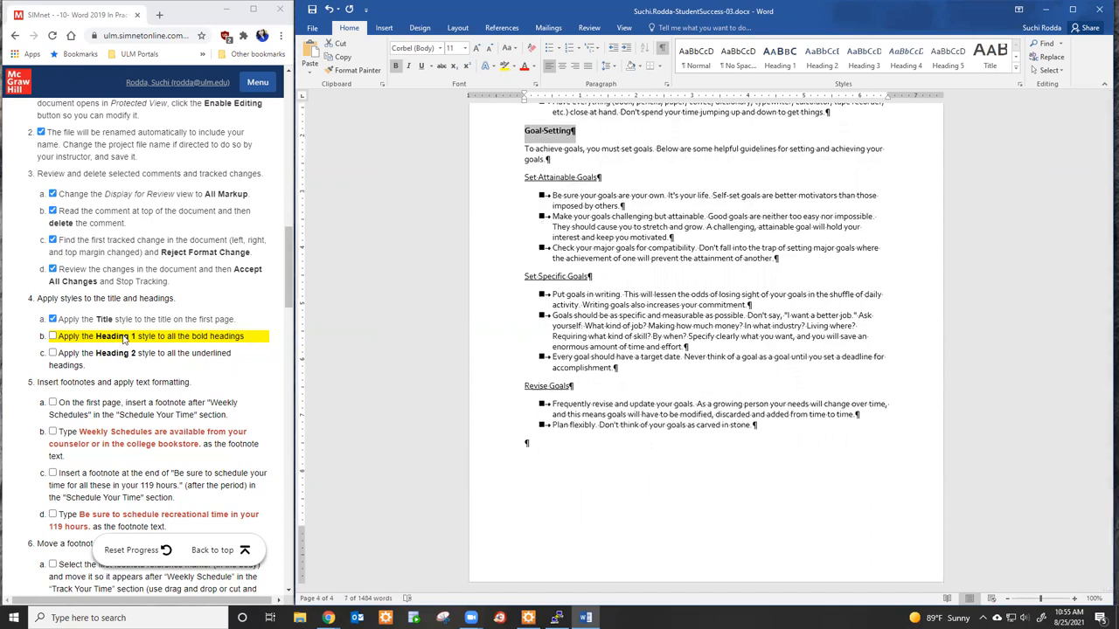
pyautogui.click(776, 61)
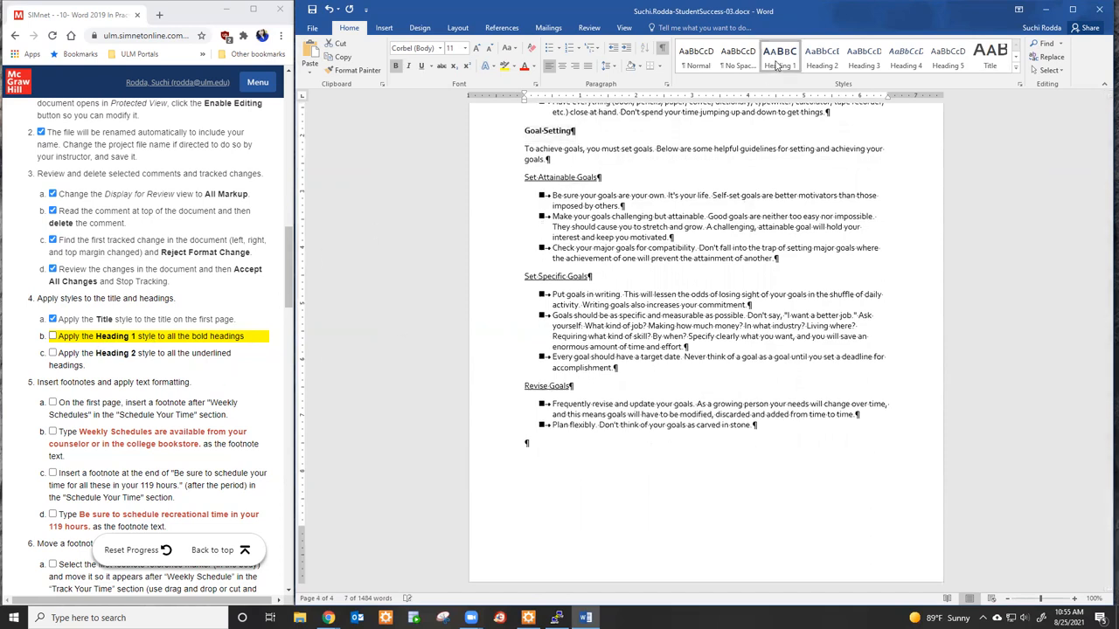
pyautogui.click(776, 61)
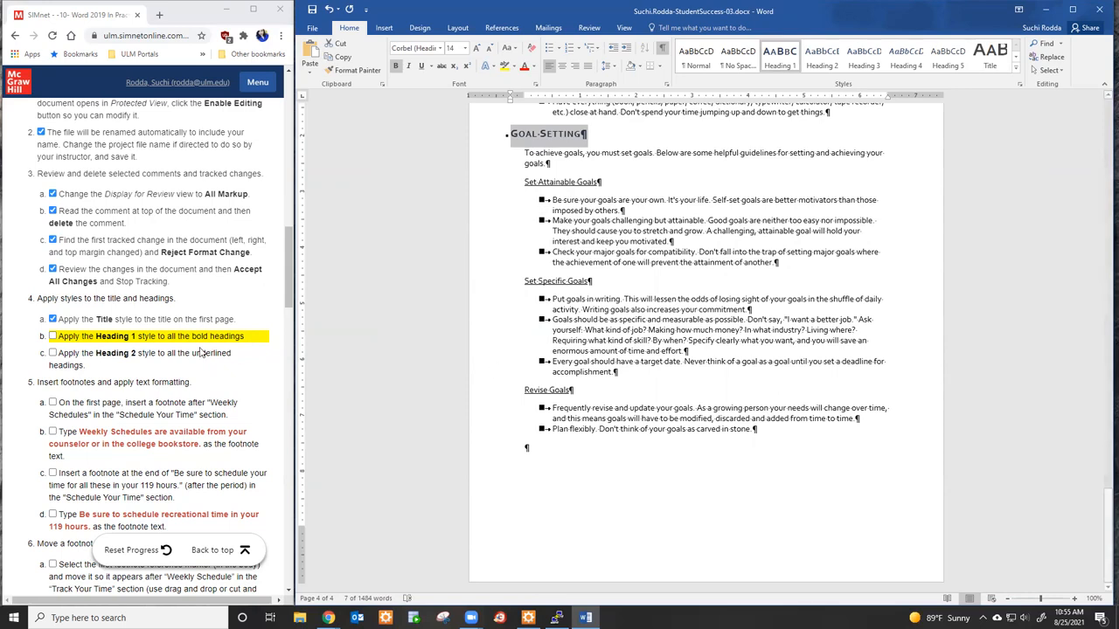
pyautogui.click(52, 336)
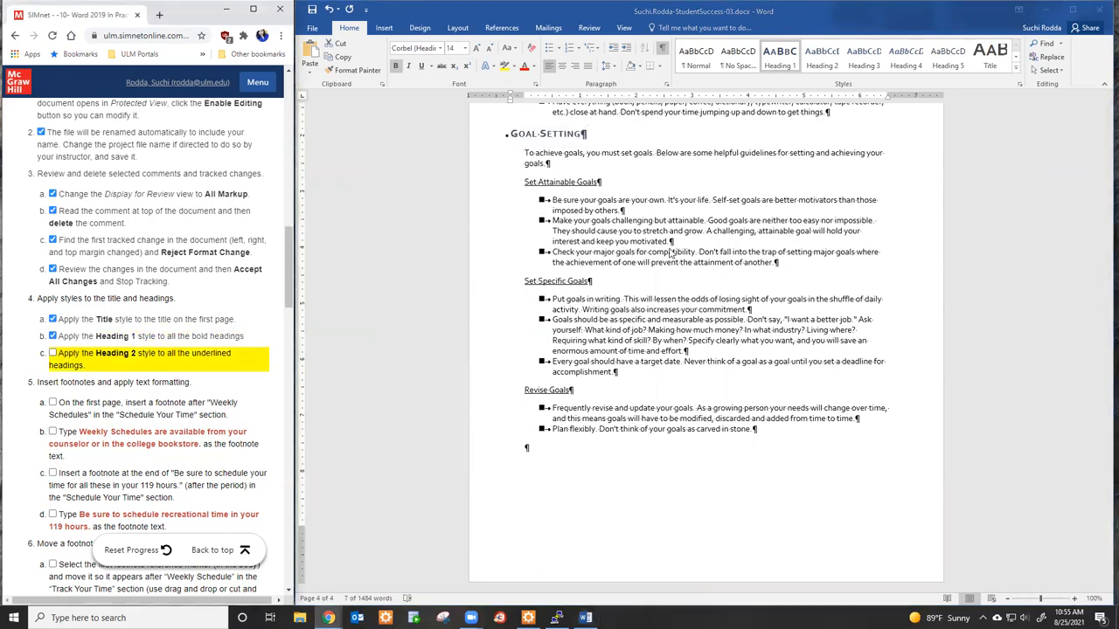
# Apply the Heading 2 style to all the underlined headings in the document, from Introduction through Revise Goals, and check off instruction 4c.
pyautogui.scroll(10, 626, 254)
pyautogui.scroll(15, 626, 254)
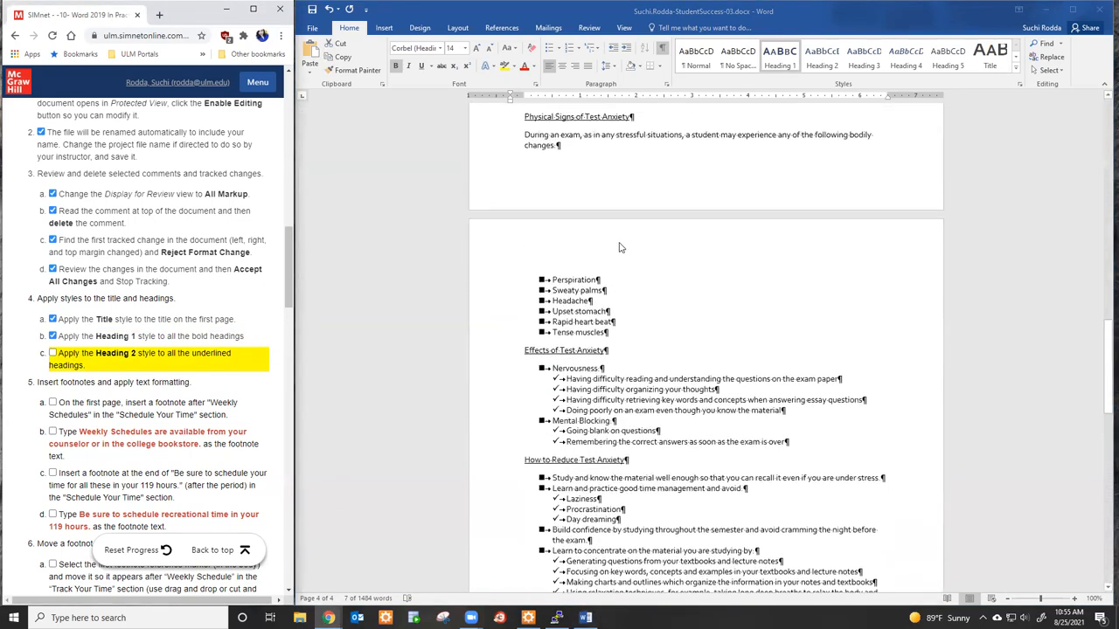
pyautogui.scroll(20, 599, 254)
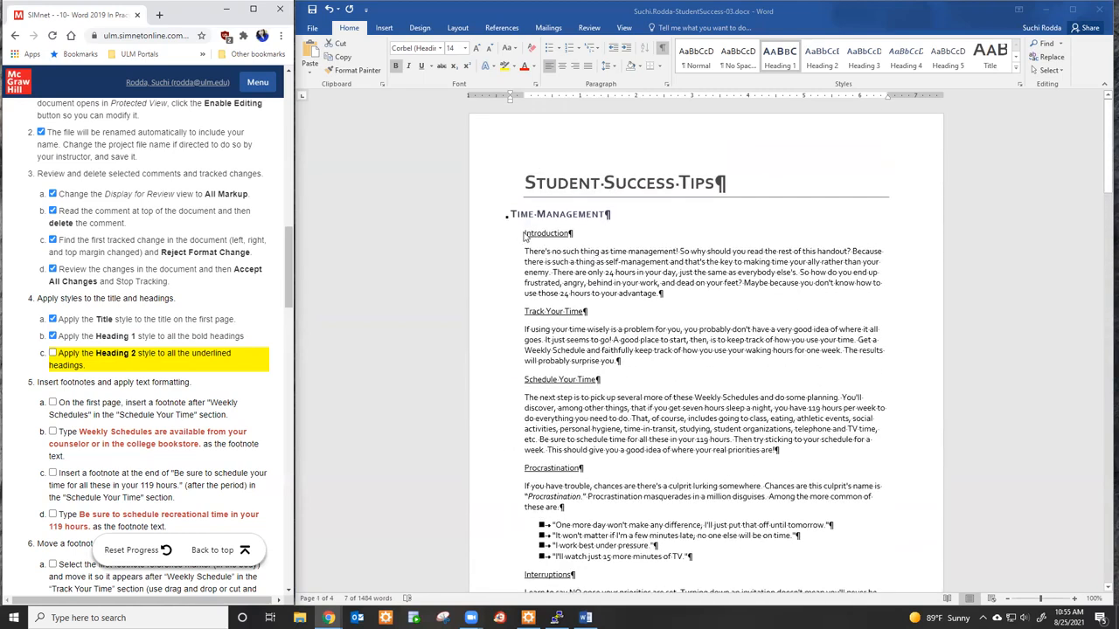
pyautogui.click(547, 231)
pyautogui.click(539, 235)
pyautogui.moveTo(524, 233); pyautogui.dragTo(574, 235)
pyautogui.moveTo(525, 312); pyautogui.dragTo(587, 312)
pyautogui.moveTo(524, 378); pyautogui.dragTo(590, 375)
pyautogui.moveTo(522, 468); pyautogui.dragTo(584, 469)
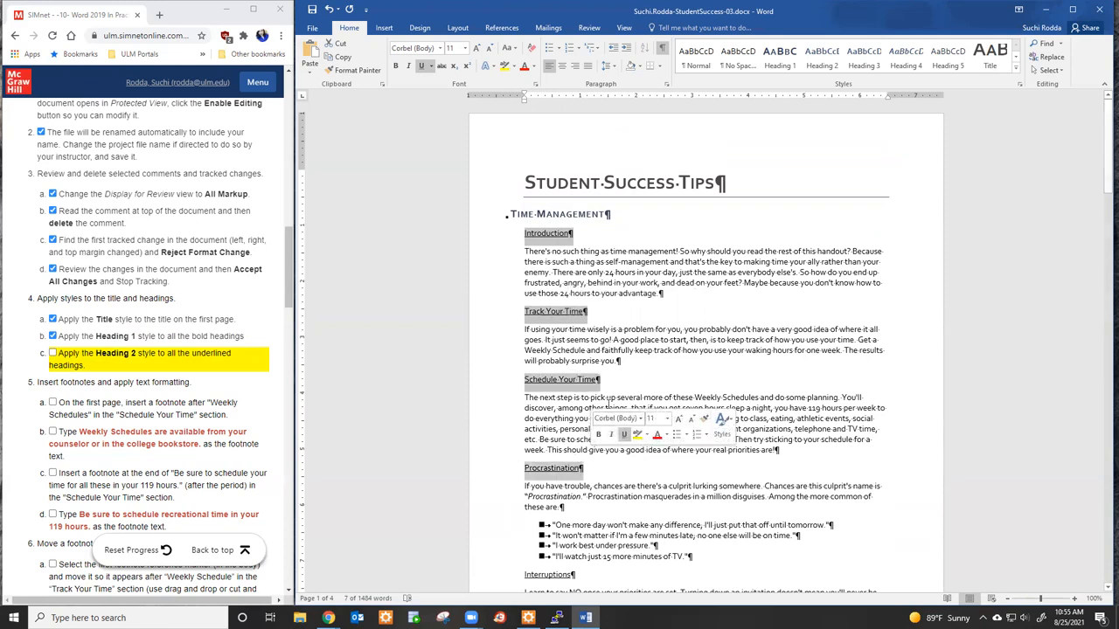
pyautogui.scroll(-4, 568, 419)
pyautogui.moveTo(523, 406); pyautogui.dragTo(575, 407)
pyautogui.scroll(-2, 592, 305)
pyautogui.scroll(-5, 592, 305)
pyautogui.moveTo(524, 351); pyautogui.dragTo(619, 350)
pyautogui.scroll(-3, 611, 337)
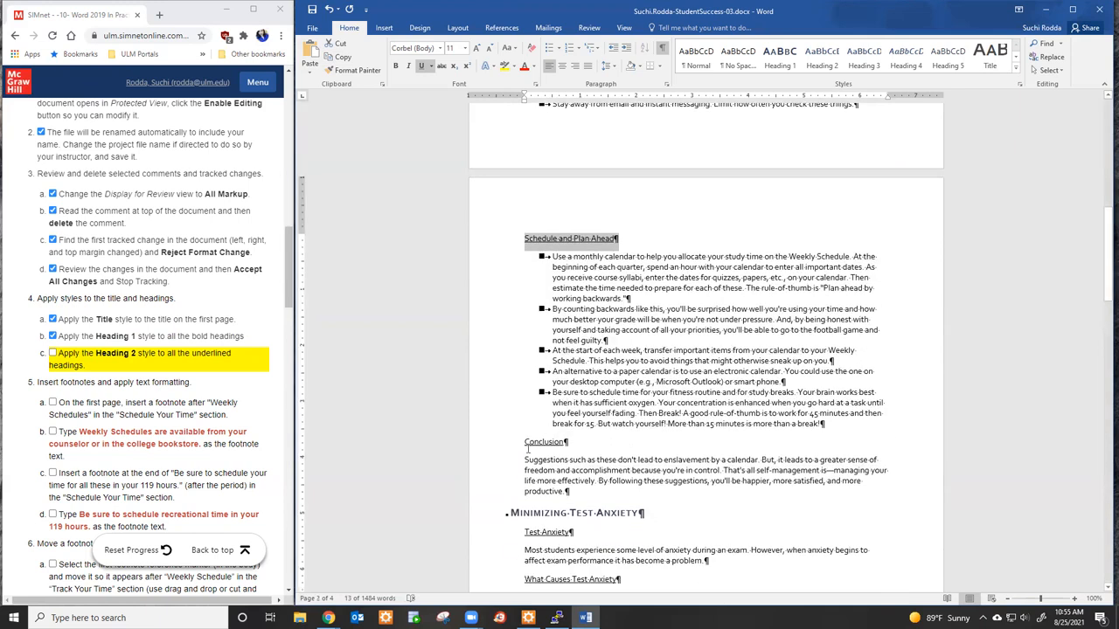
pyautogui.moveTo(522, 441); pyautogui.dragTo(566, 444)
pyautogui.scroll(-4, 579, 396)
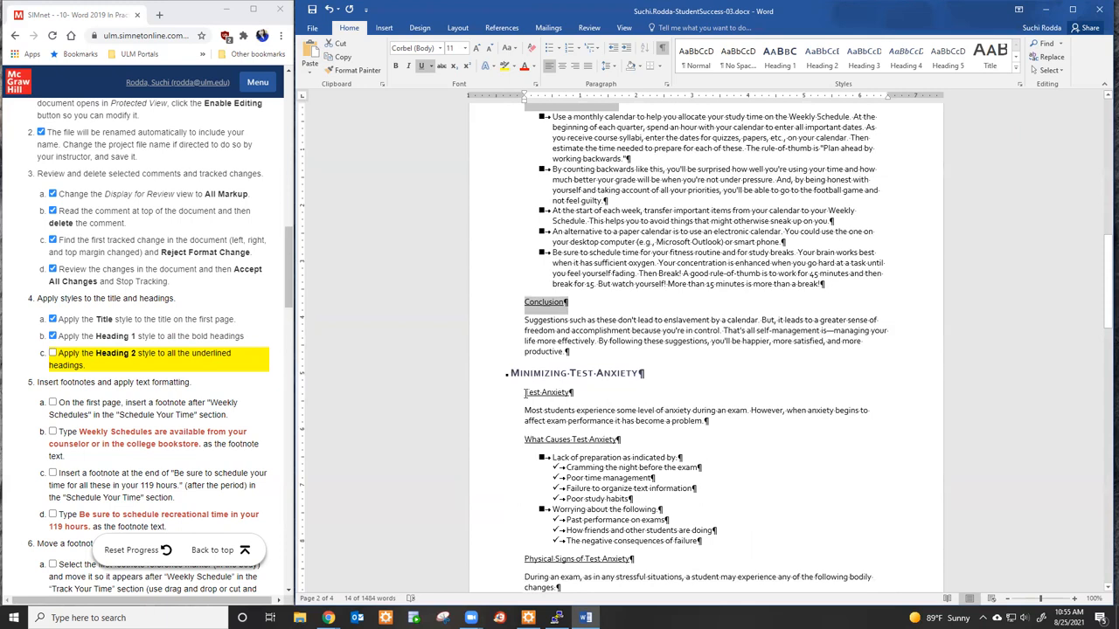
pyautogui.moveTo(524, 392); pyautogui.dragTo(574, 392)
pyautogui.scroll(-2, 537, 383)
pyautogui.moveTo(524, 357); pyautogui.dragTo(601, 354)
pyautogui.scroll(-3, 605, 358)
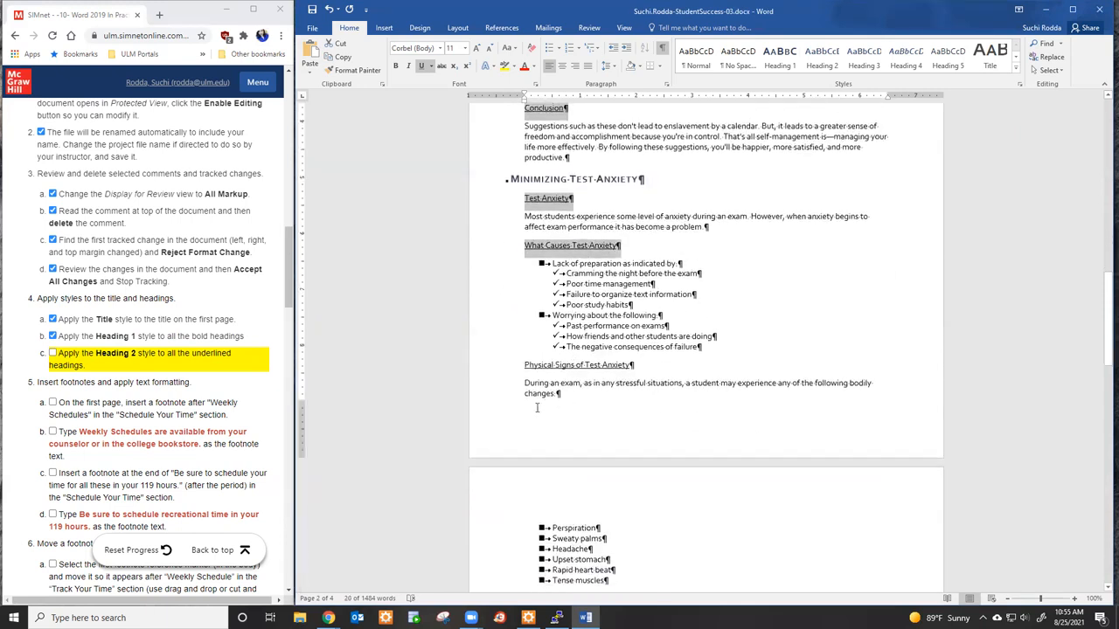
pyautogui.moveTo(525, 362); pyautogui.dragTo(618, 359)
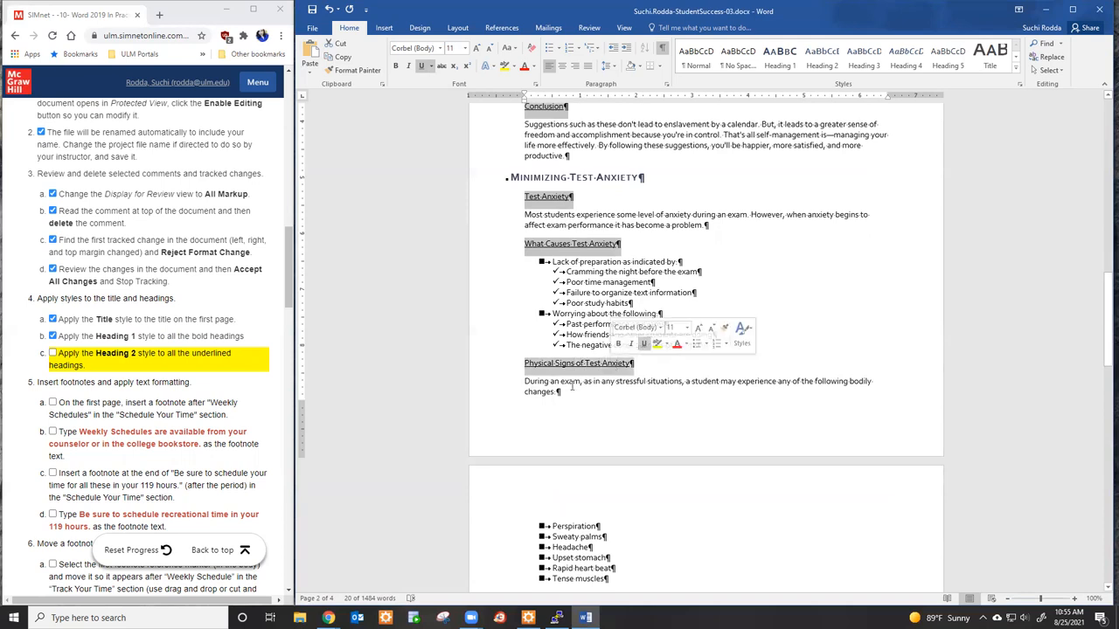
pyautogui.scroll(-6, 568, 376)
pyautogui.moveTo(522, 375); pyautogui.dragTo(610, 374)
pyautogui.moveTo(524, 481); pyautogui.dragTo(627, 482)
pyautogui.scroll(-6, 572, 387)
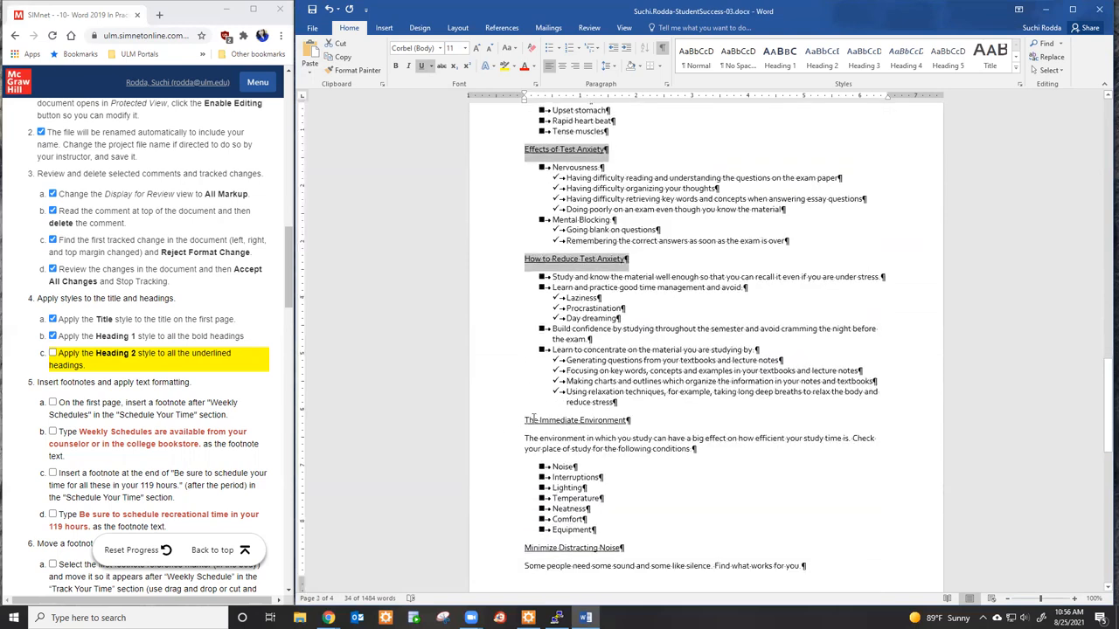
pyautogui.moveTo(533, 419); pyautogui.dragTo(599, 416)
pyautogui.scroll(-4, 587, 400)
pyautogui.moveTo(523, 408); pyautogui.dragTo(626, 410)
pyautogui.scroll(-2, 557, 285)
pyautogui.scroll(-4, 556, 285)
pyautogui.moveTo(524, 464); pyautogui.dragTo(602, 464)
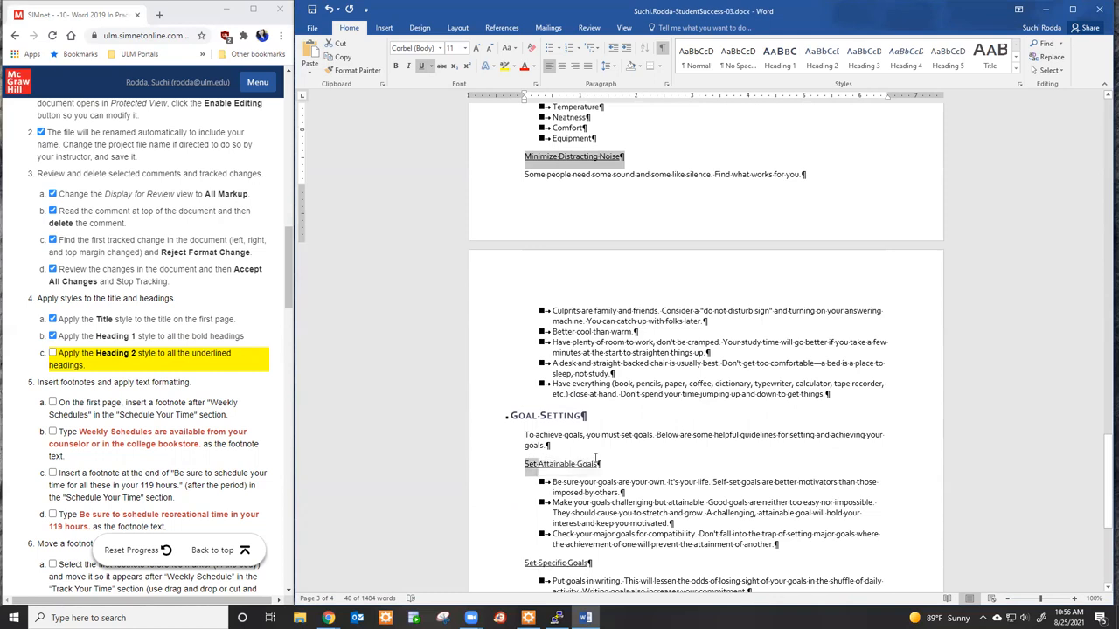
pyautogui.scroll(-4, 582, 398)
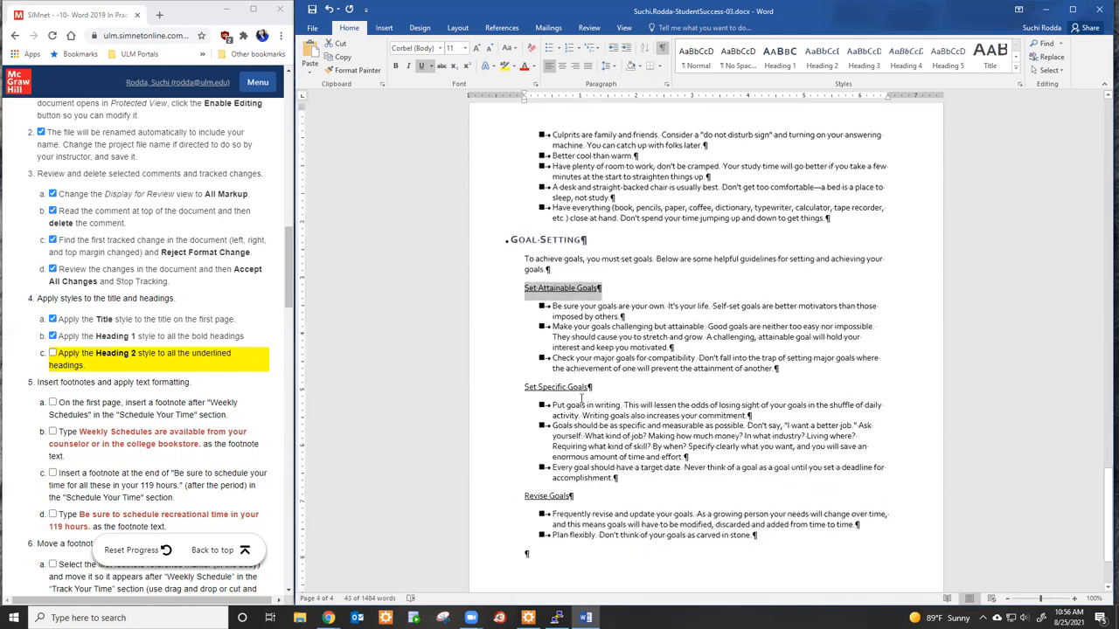
pyautogui.scroll(-1, 582, 398)
pyautogui.moveTo(524, 367); pyautogui.dragTo(592, 367)
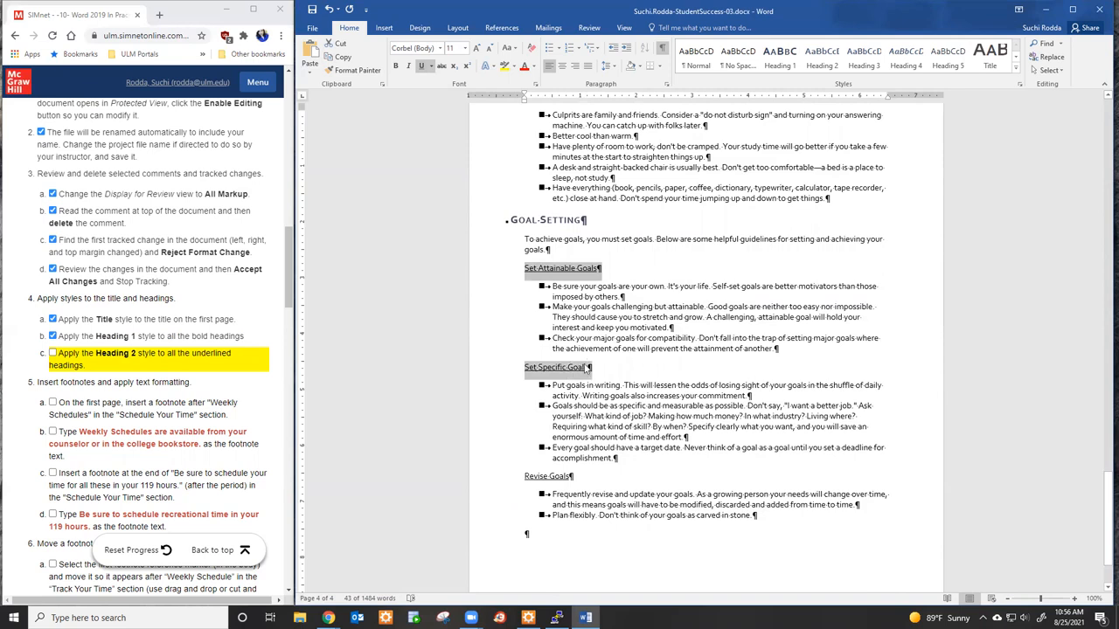
pyautogui.moveTo(525, 476); pyautogui.dragTo(574, 476)
pyautogui.scroll(-2, 583, 419)
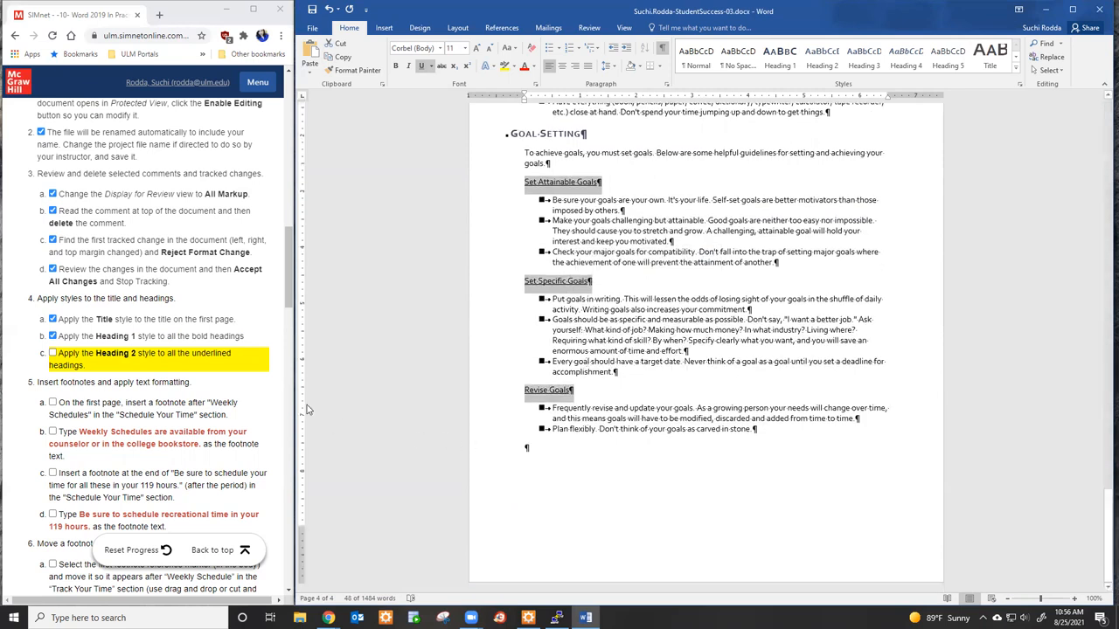
pyautogui.click(820, 60)
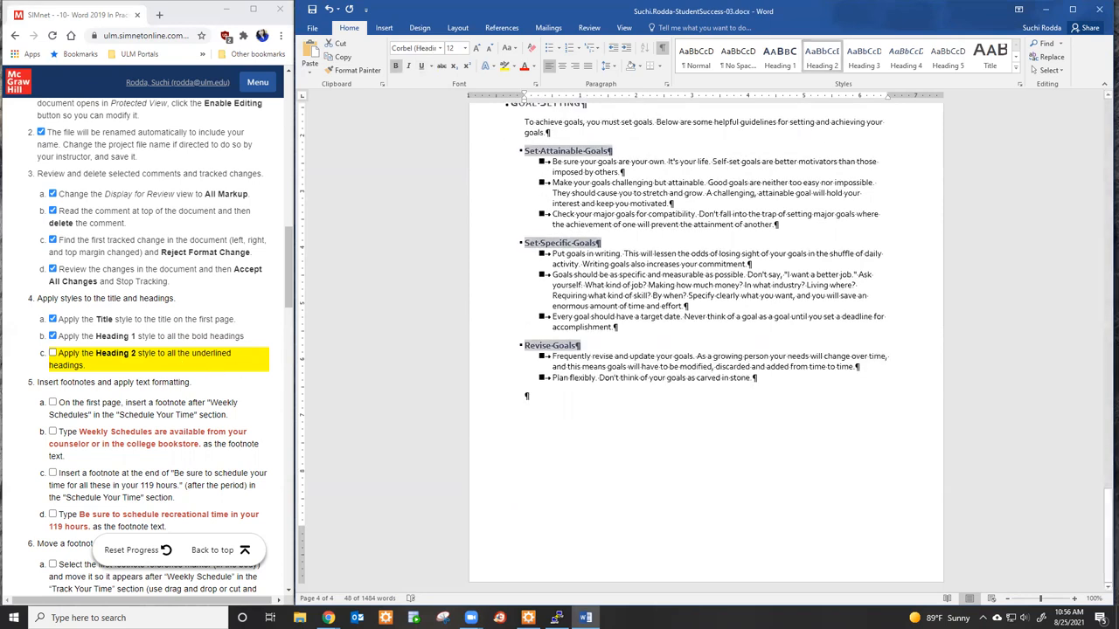
pyautogui.click(52, 353)
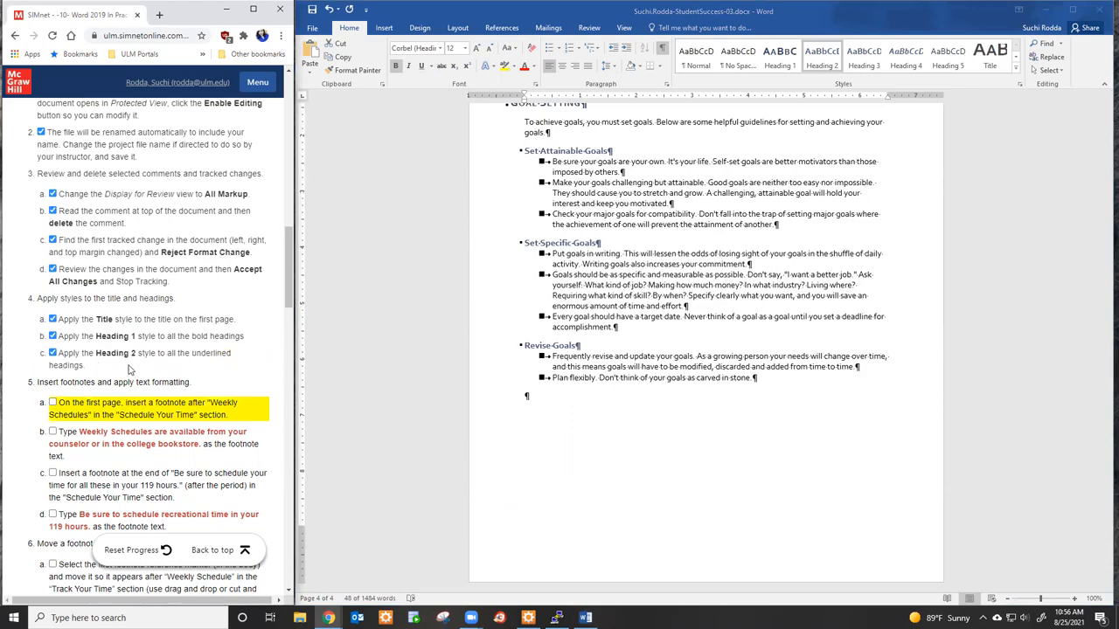
# Insert a footnote after "Weekly Schedules" in the Schedule Your Time section on the first page.
pyautogui.scroll(7, 756, 433)
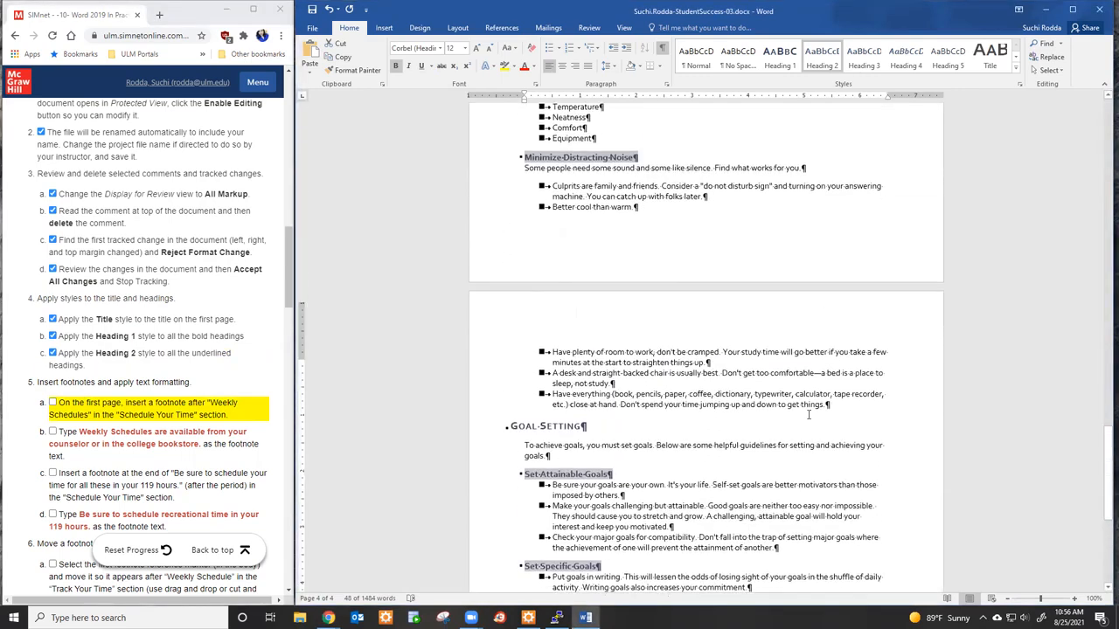
pyautogui.scroll(3, 809, 415)
pyautogui.moveTo(1107, 437); pyautogui.dragTo(1096, 122)
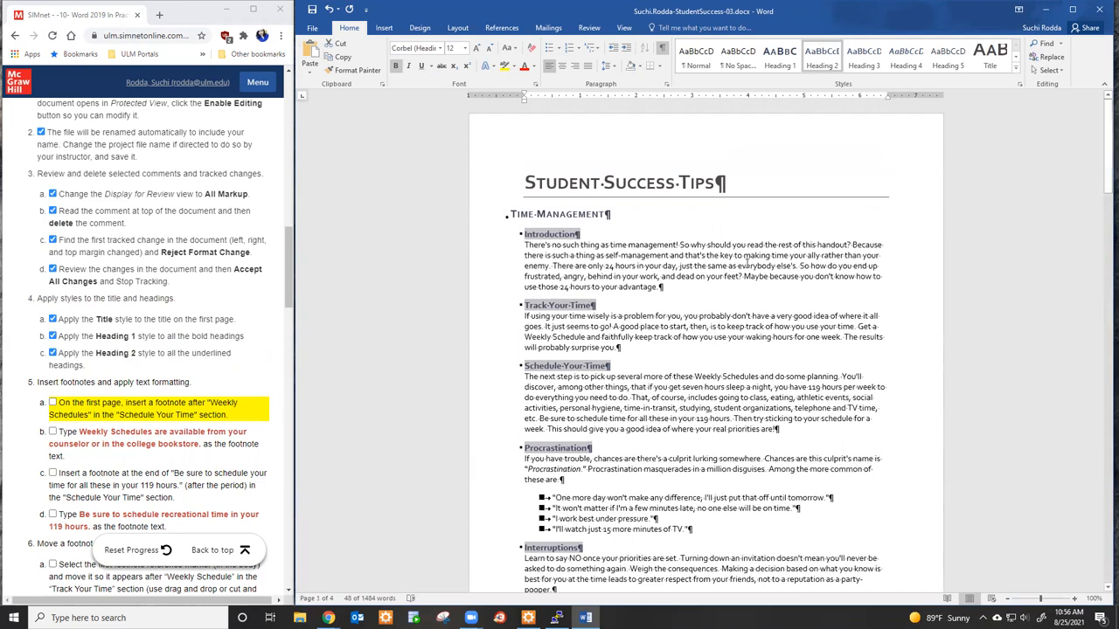
pyautogui.click(709, 271)
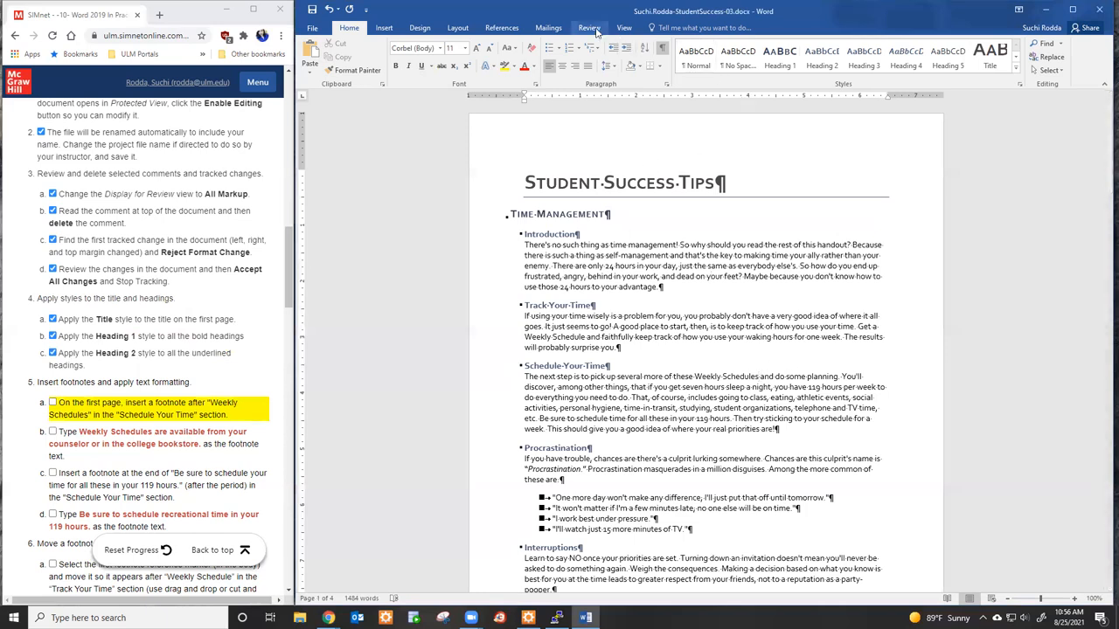
pyautogui.click(512, 31)
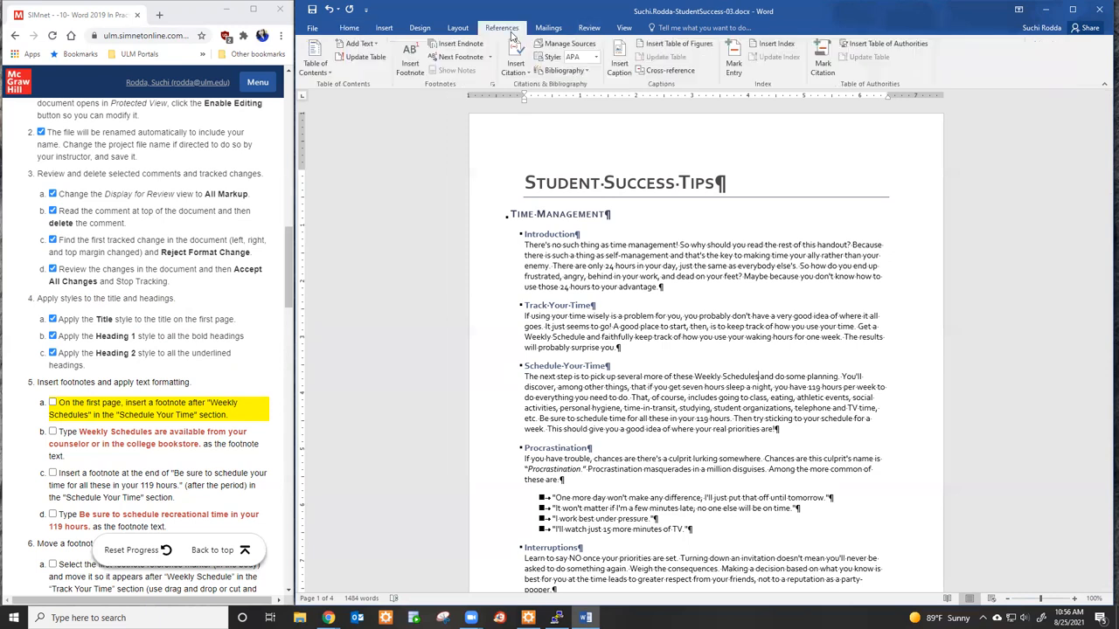
pyautogui.click(414, 73)
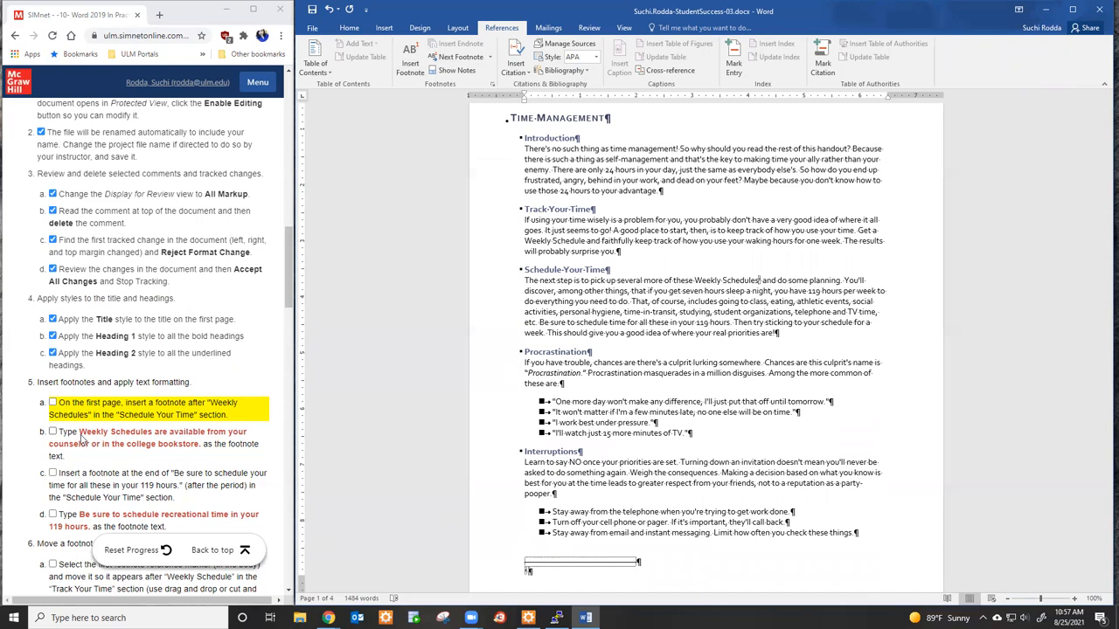
# Copy the footnote text "Weekly Schedules are available from your counselor or in the college bookstore." from instruction 5b.
pyautogui.moveTo(80, 434); pyautogui.dragTo(204, 449)
pyautogui.hotkey('ctrl', 'c')
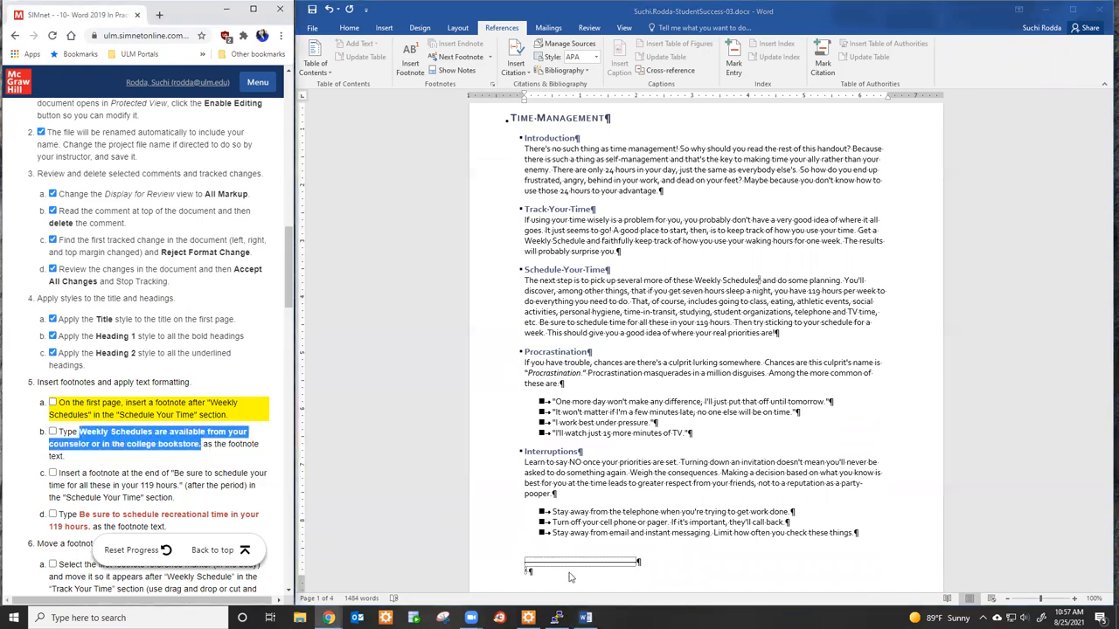
pyautogui.click(529, 570)
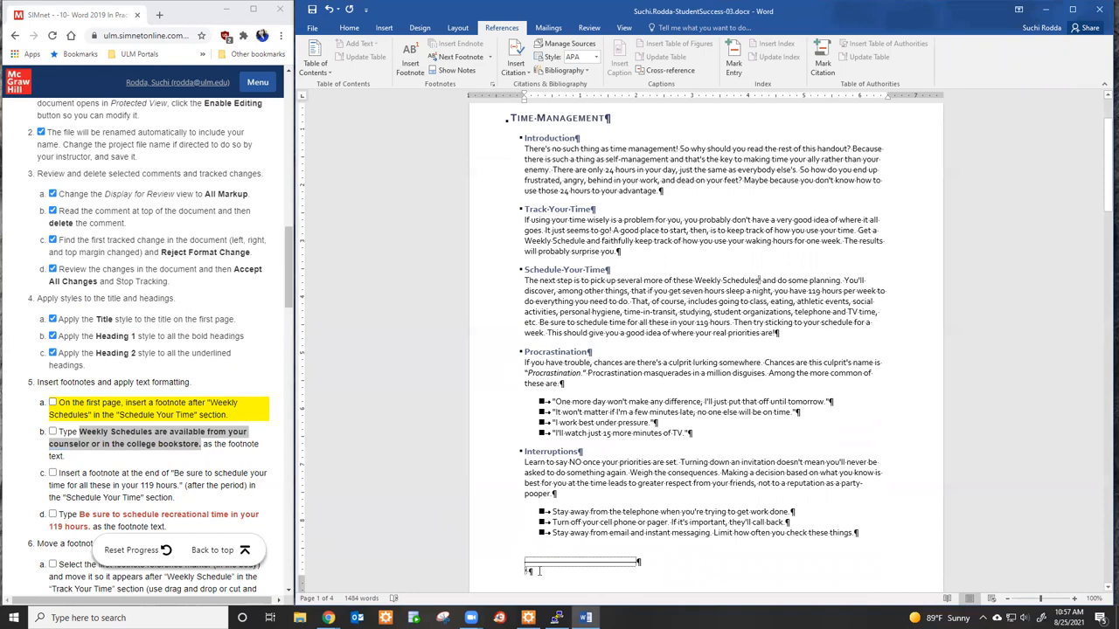
pyautogui.hotkey('ctrl', 'v')
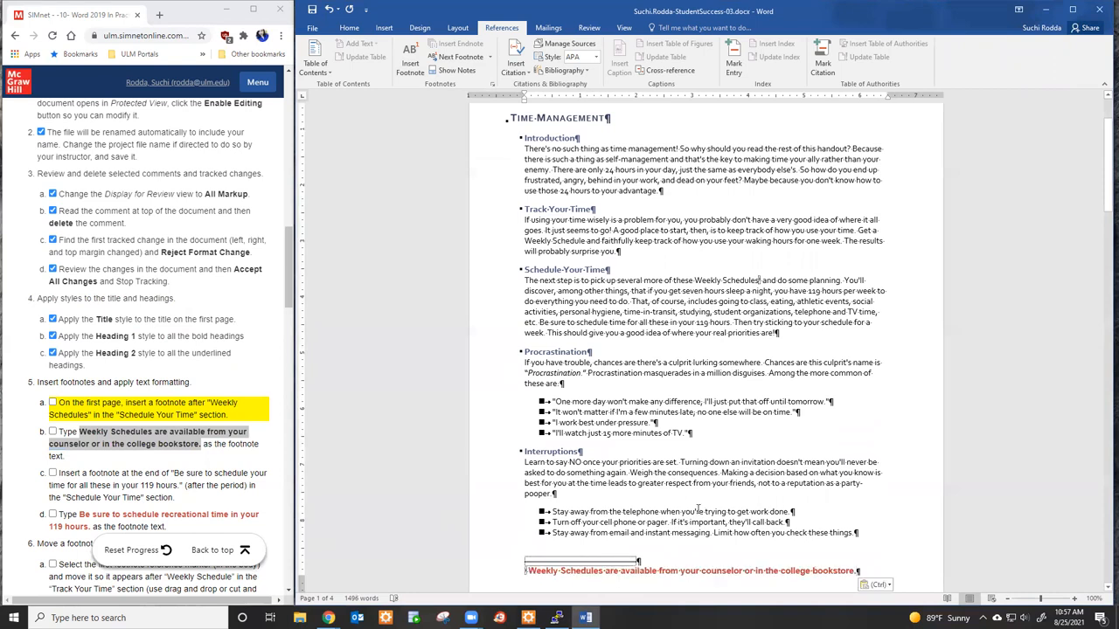
pyautogui.hotkey('ctrl', 'z')
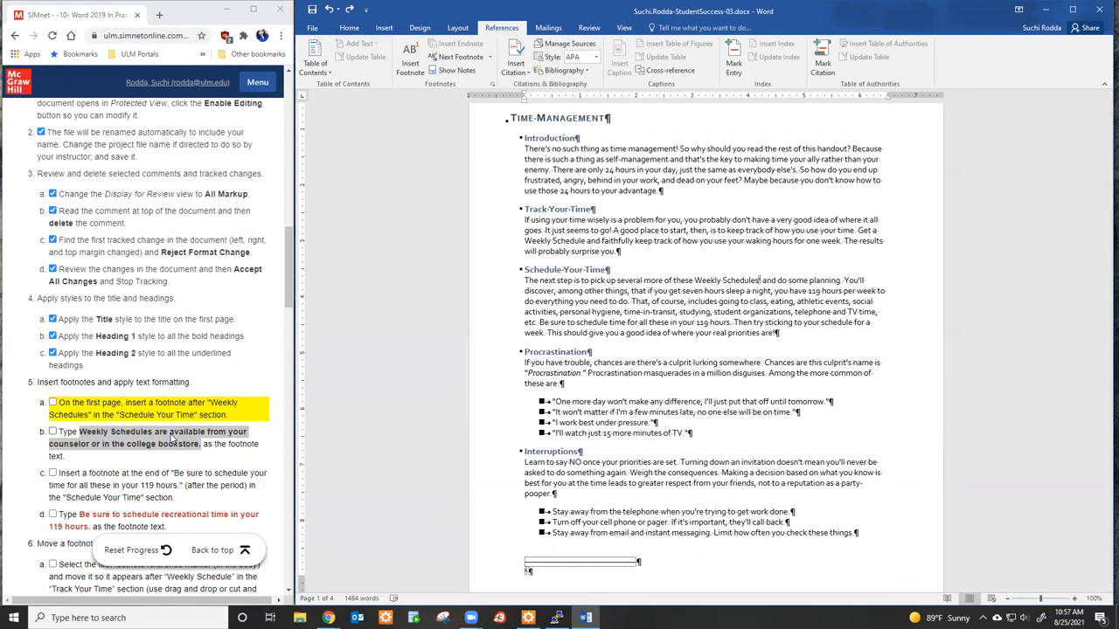
# Open Notepad, paste the copied sentence there to strip its formatting, cut it as plain text and minimize Notepad.
pyautogui.press('super')
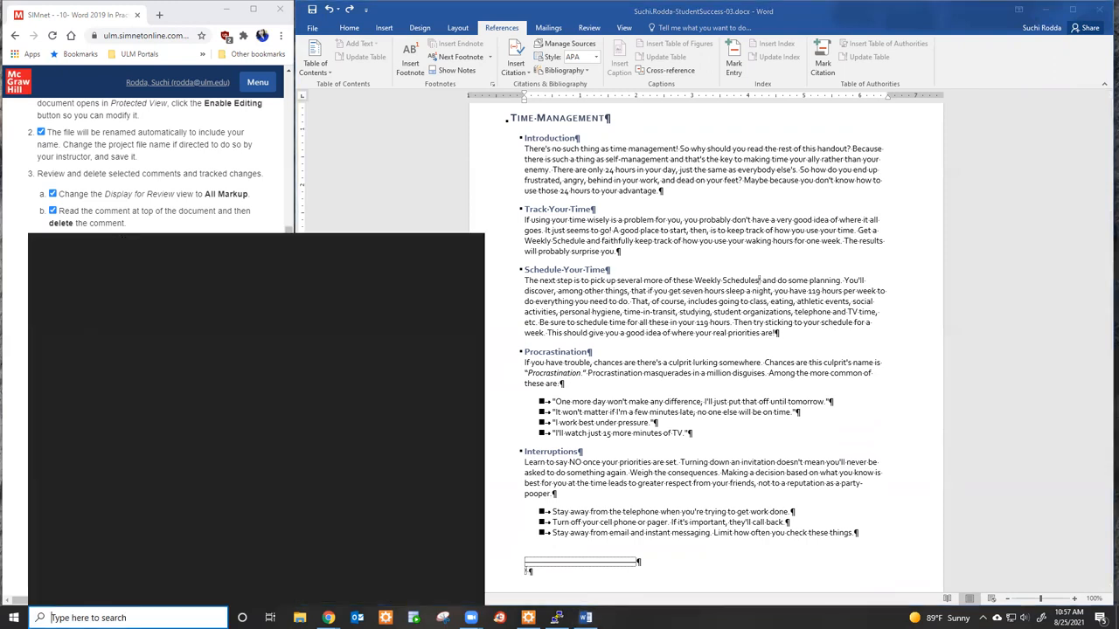
pyautogui.write('notepad')
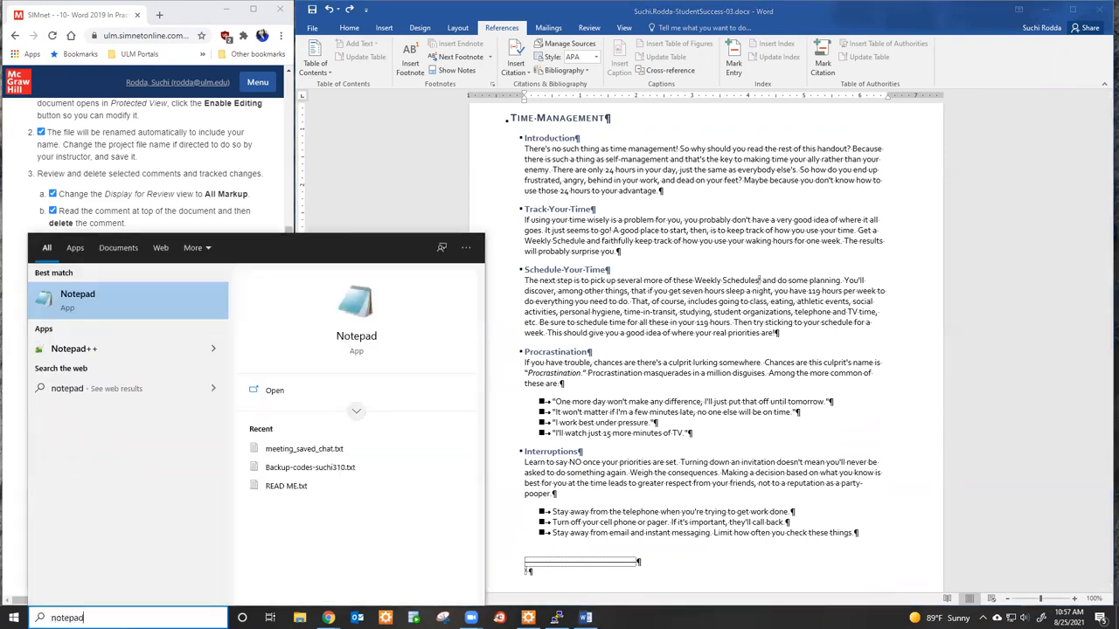
pyautogui.press('Return')
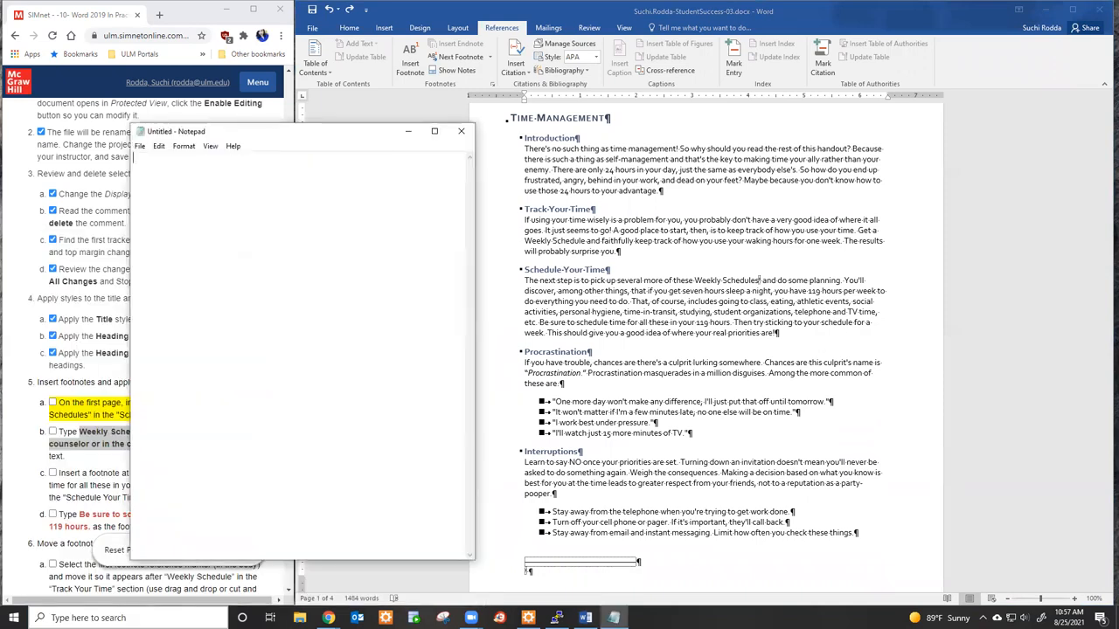
pyautogui.hotkey('ctrl', 'v')
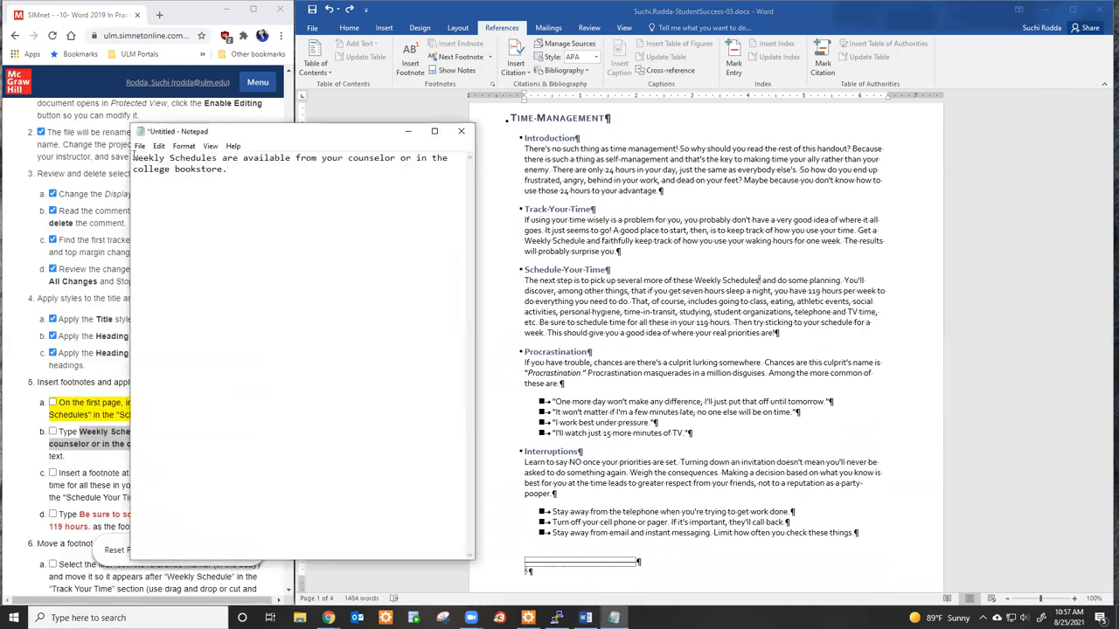
pyautogui.moveTo(133, 159); pyautogui.dragTo(228, 168)
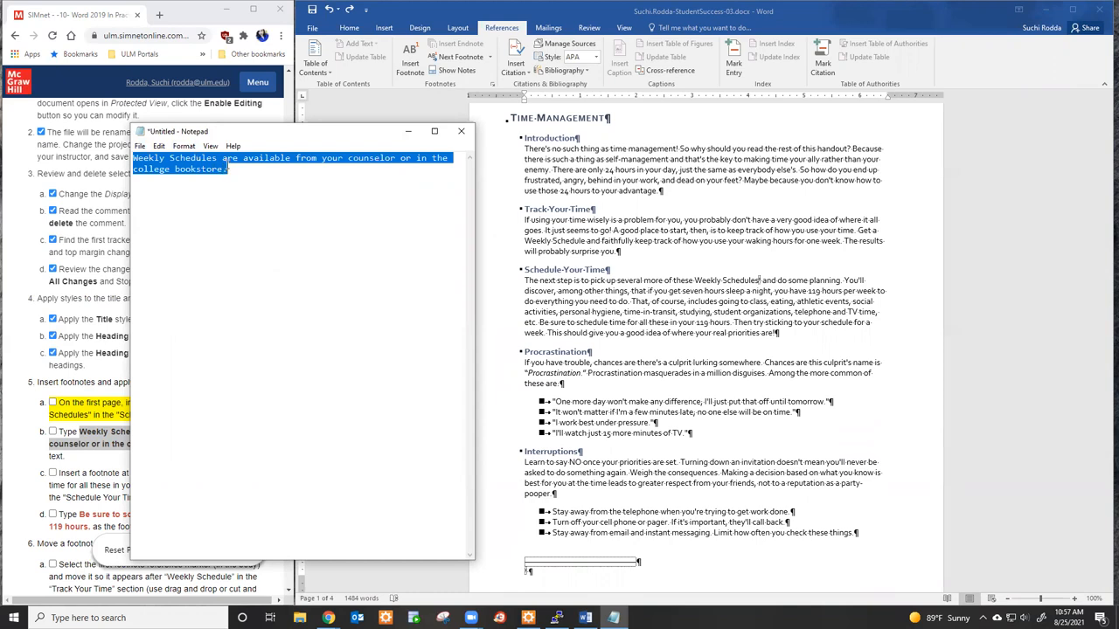
pyautogui.hotkey('ctrl', 'x')
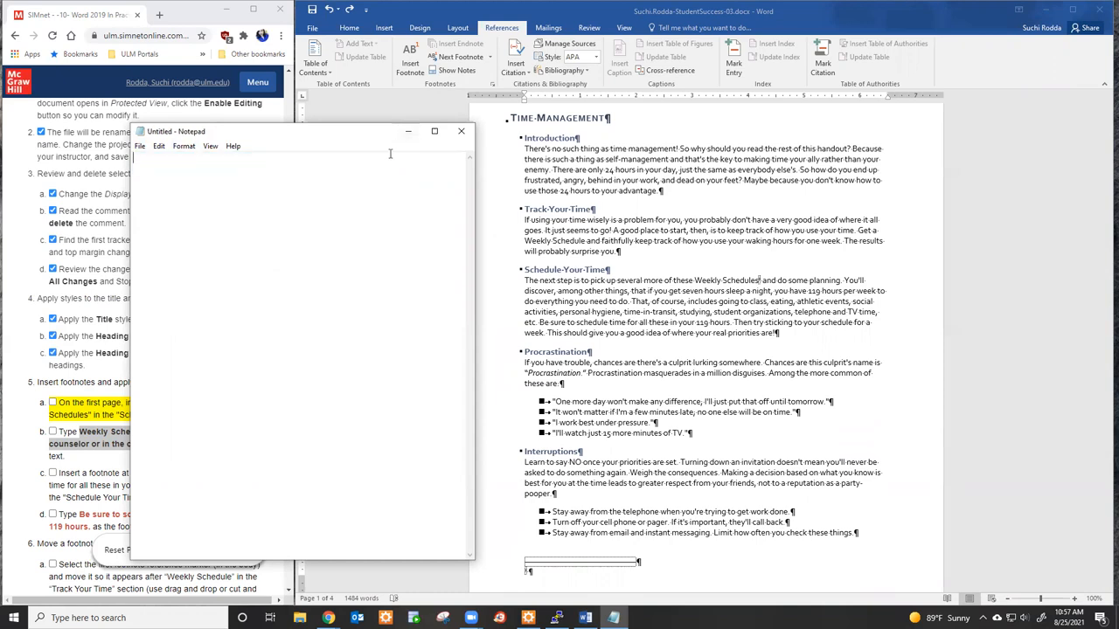
pyautogui.click(408, 137)
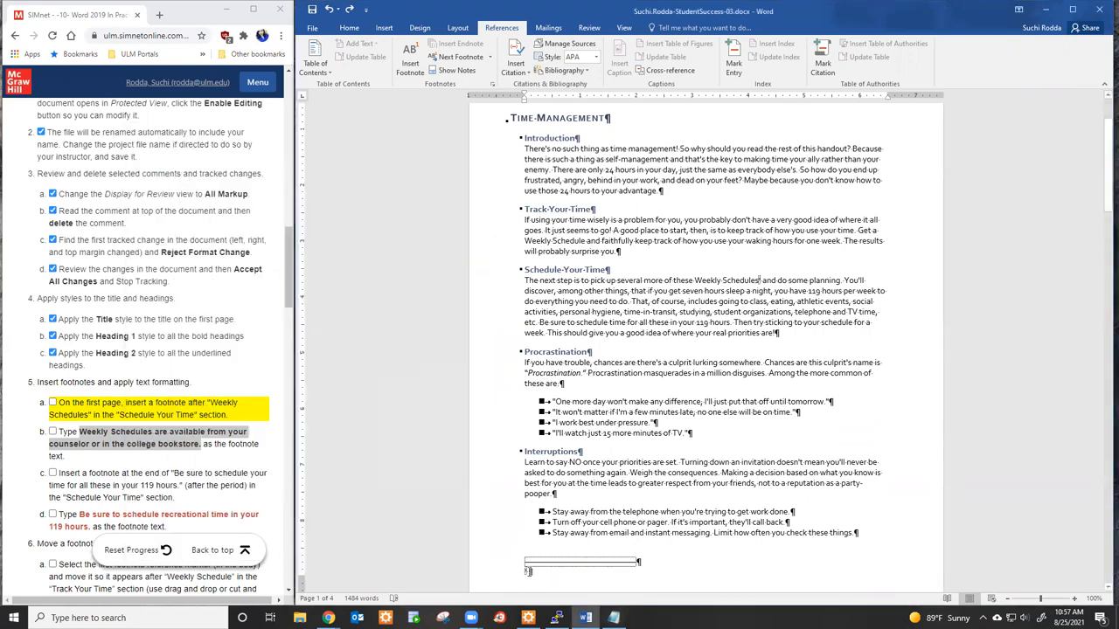
# Paste the plain sentence as the text of the first footnote in Word, and check off instructions 5a and 5b.
pyautogui.hotkey('ctrl', 'v')
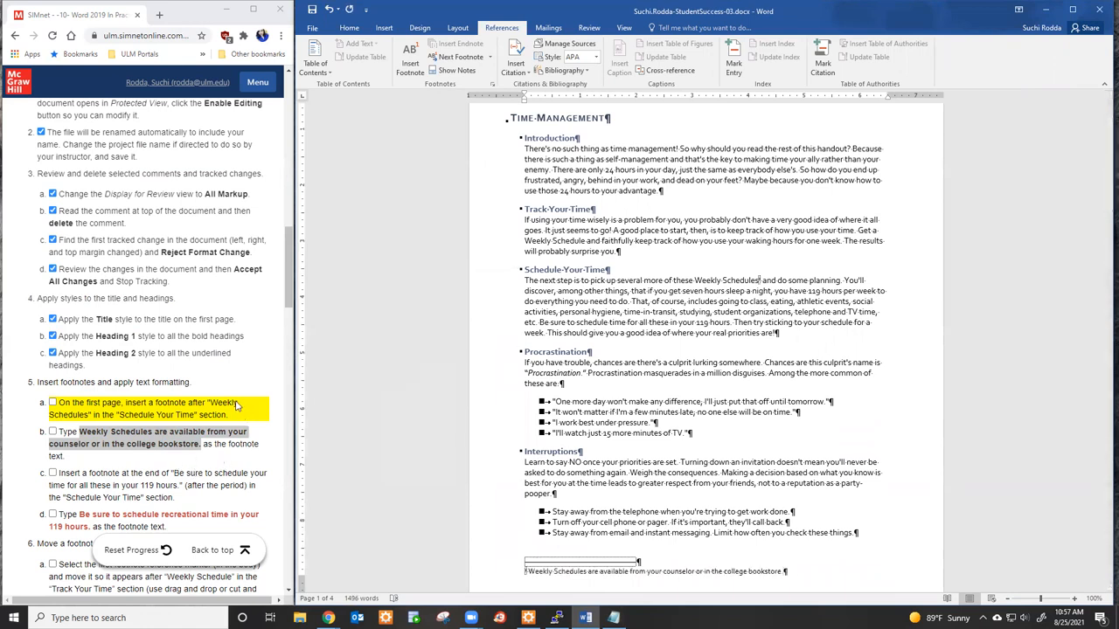
pyautogui.scroll(-2, 235, 404)
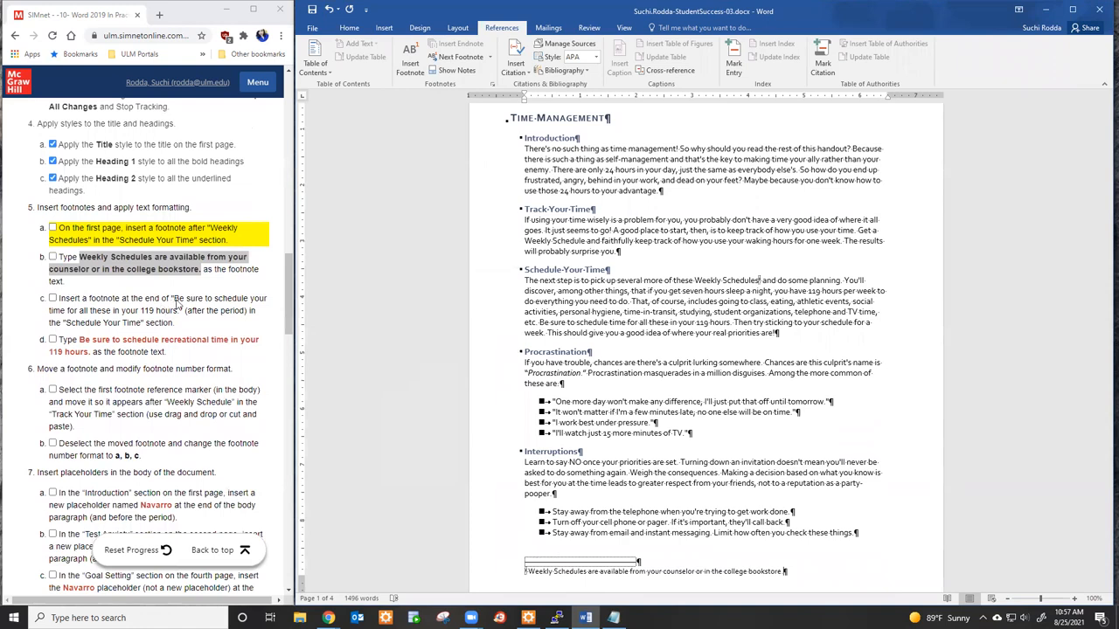
pyautogui.click(52, 229)
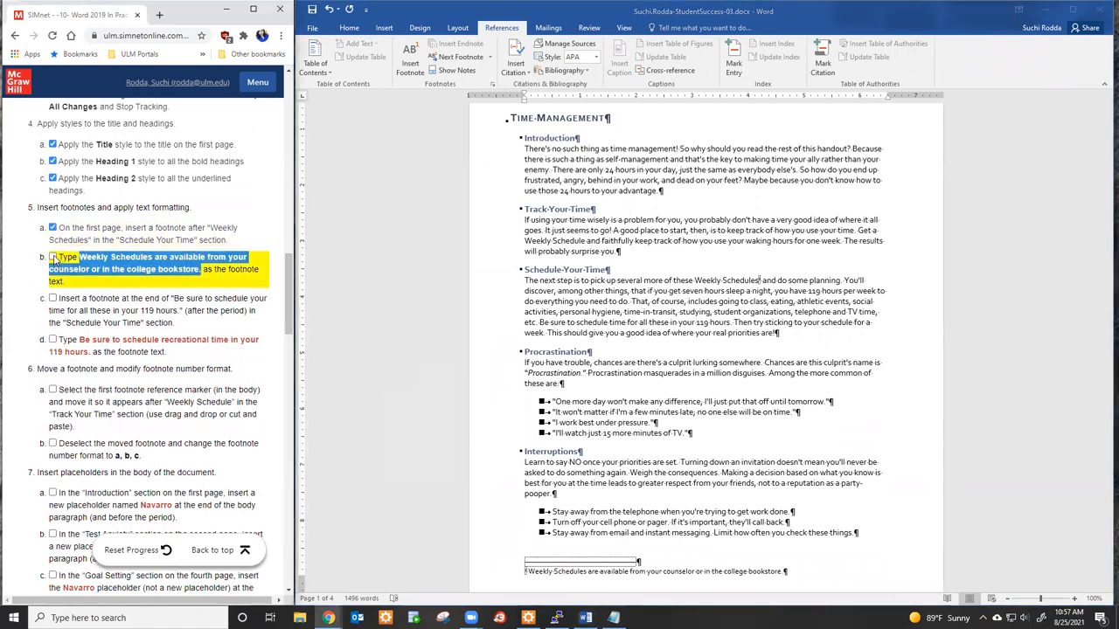
pyautogui.click(52, 257)
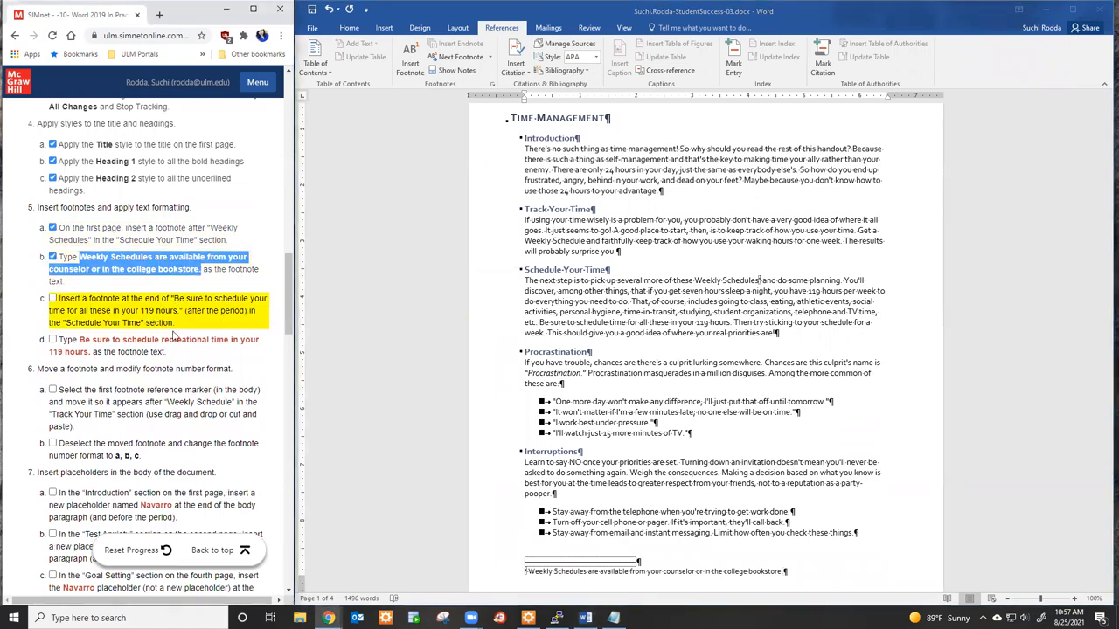
# Insert a footnote after the period of "Be sure to schedule time for all these in your 119 hours." in the Schedule Your Time section.
pyautogui.click(774, 311)
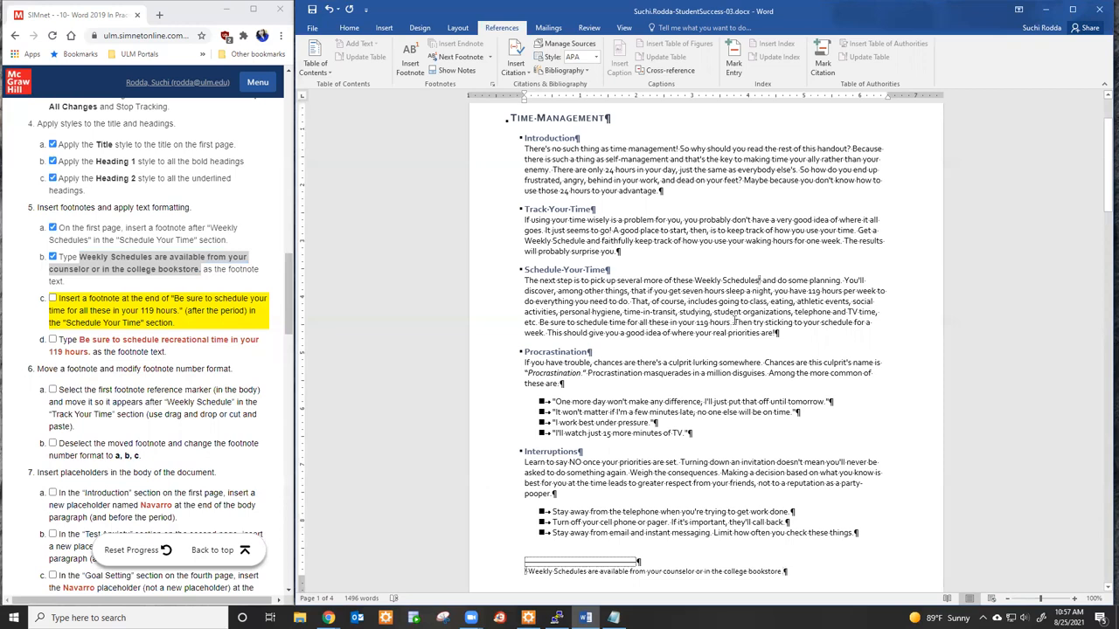
pyautogui.click(731, 322)
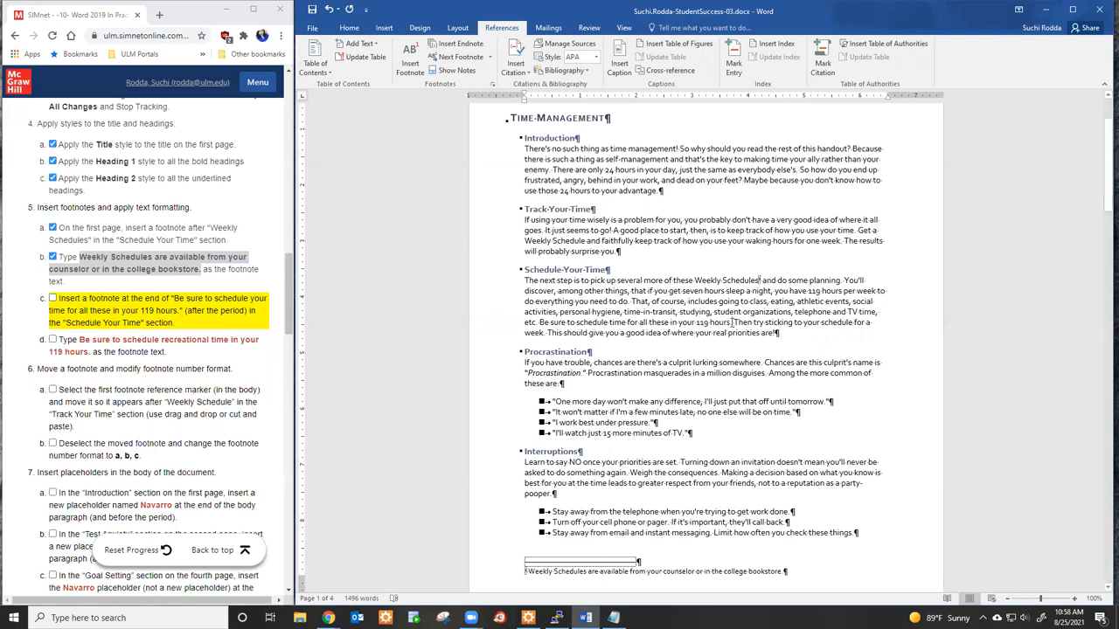
pyautogui.click(410, 66)
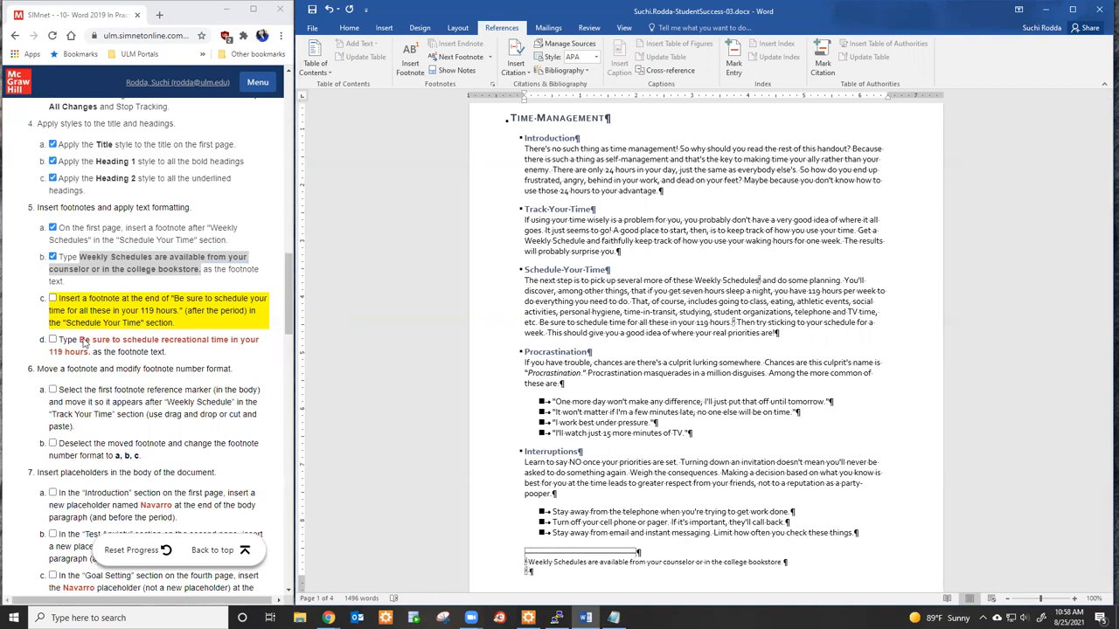
# Copy "Be sure to schedule recreational time in your 119 hours." from instruction 5d and strip its formatting by pasting and cutting it in Notepad.
pyautogui.moveTo(80, 343); pyautogui.dragTo(90, 356)
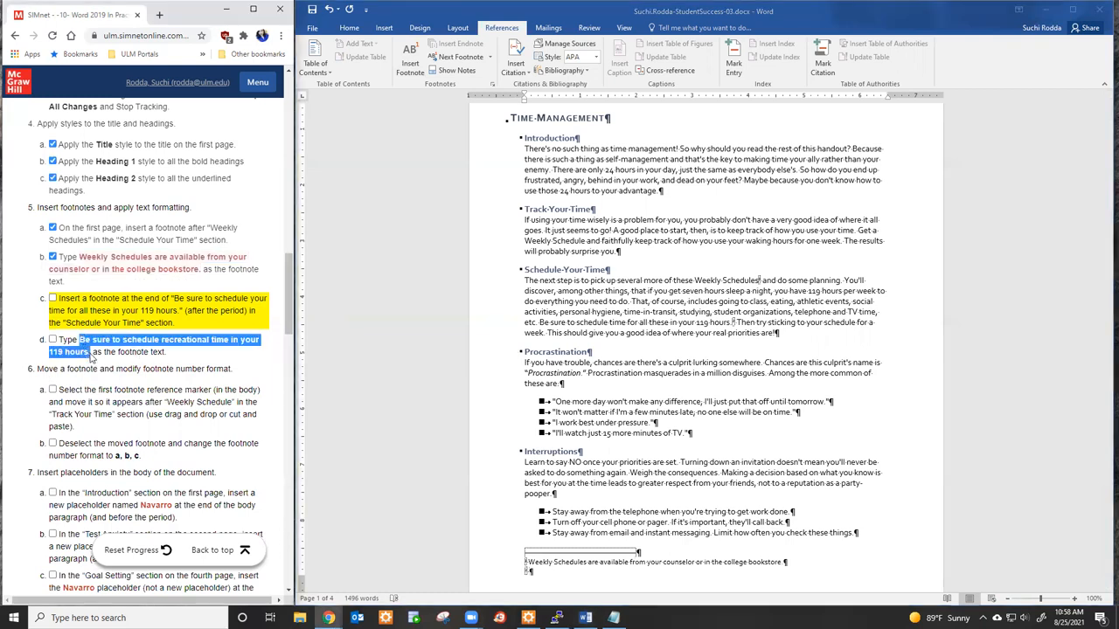
pyautogui.click(614, 618)
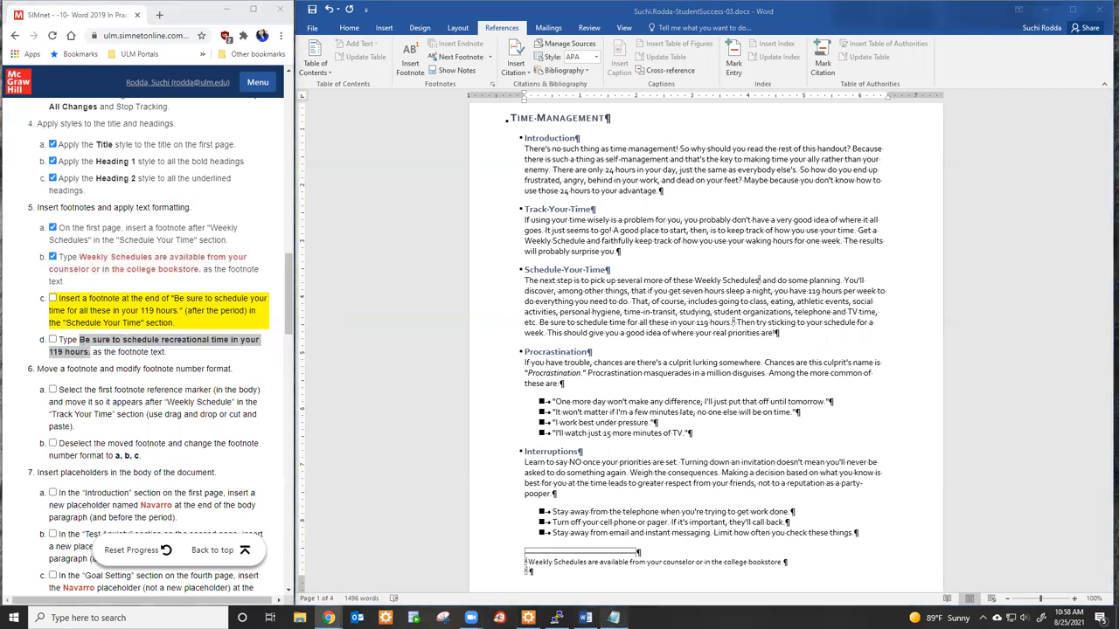
pyautogui.hotkey('ctrl', 'v')
pyautogui.hotkey('ctrl', 'a')
pyautogui.hotkey('ctrl', 'x')
pyautogui.click(407, 132)
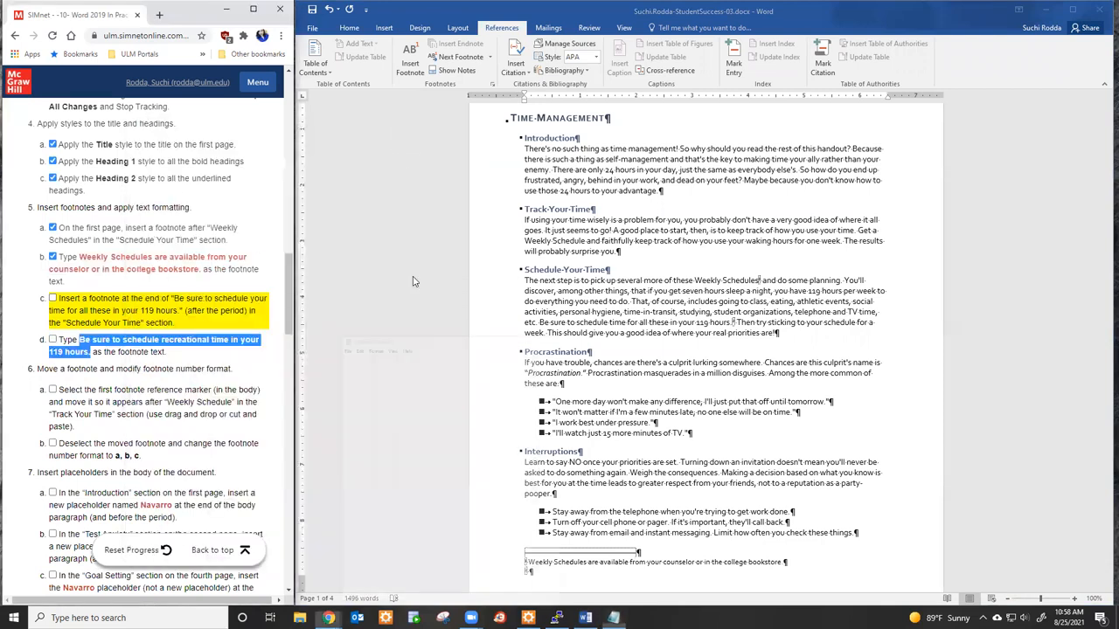
# Paste the plain sentence as the second footnote's text in Word, and check off instructions 5c and 5d.
pyautogui.click(537, 570)
pyautogui.hotkey('ctrl', 'v')
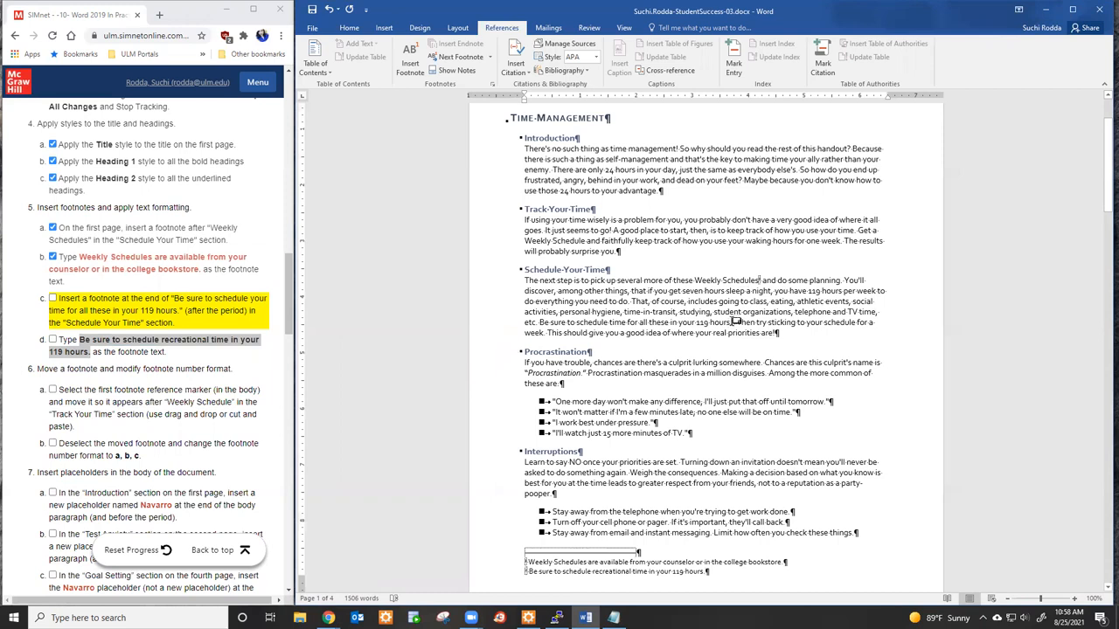
pyautogui.moveTo(737, 322)
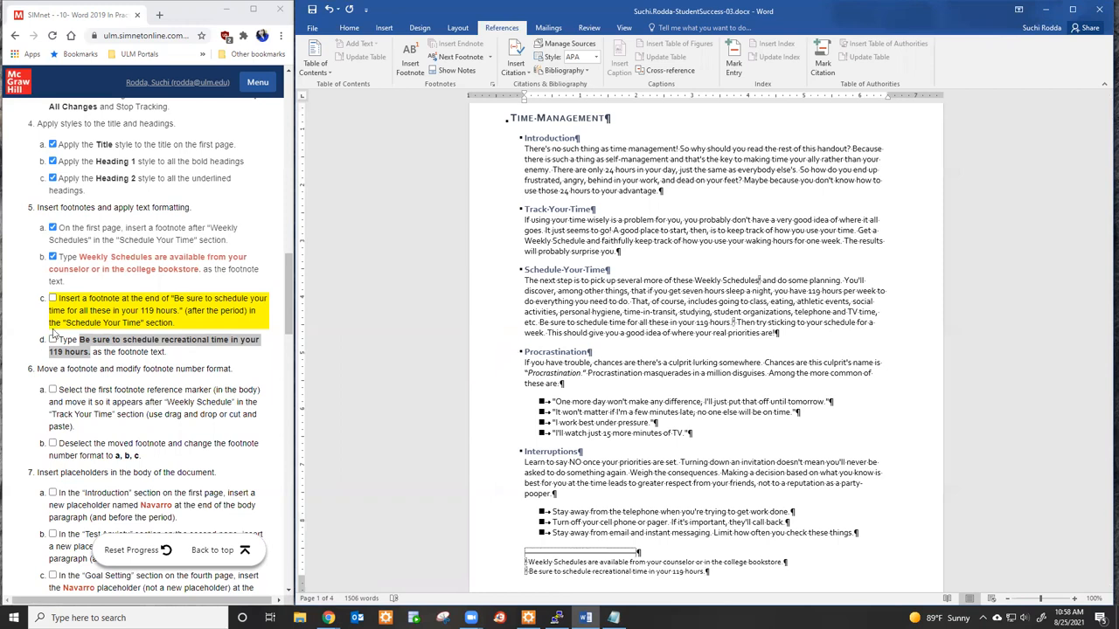
pyautogui.click(52, 298)
pyautogui.click(53, 339)
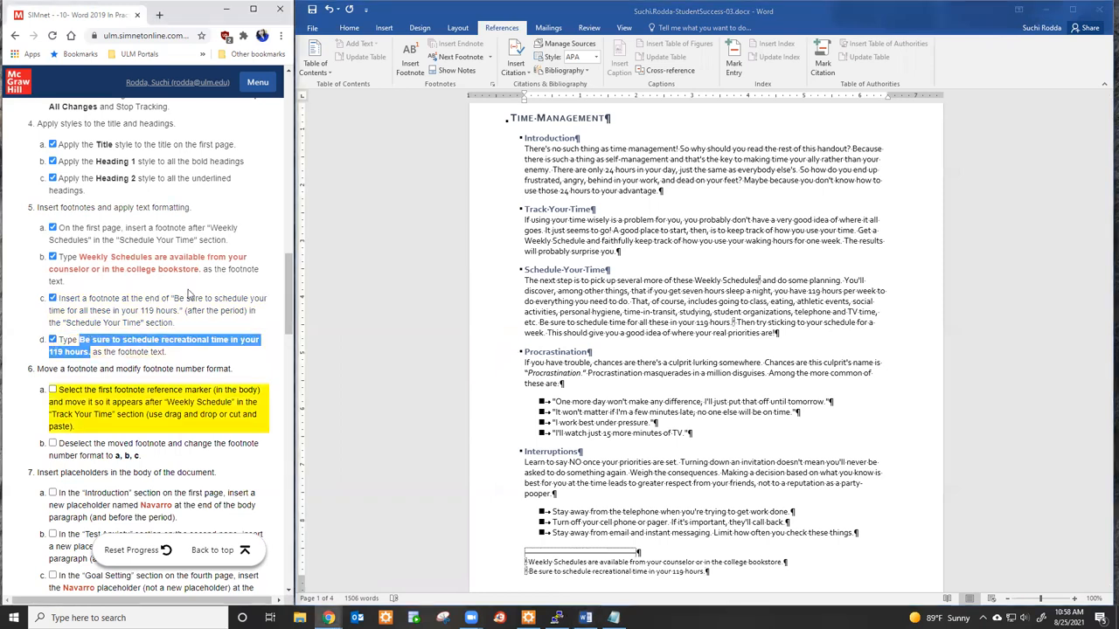
# Move the first footnote reference marker to after "Weekly Schedule" in the Track Your Time section, and check off instruction 6a.
pyautogui.scroll(-1, 194, 295)
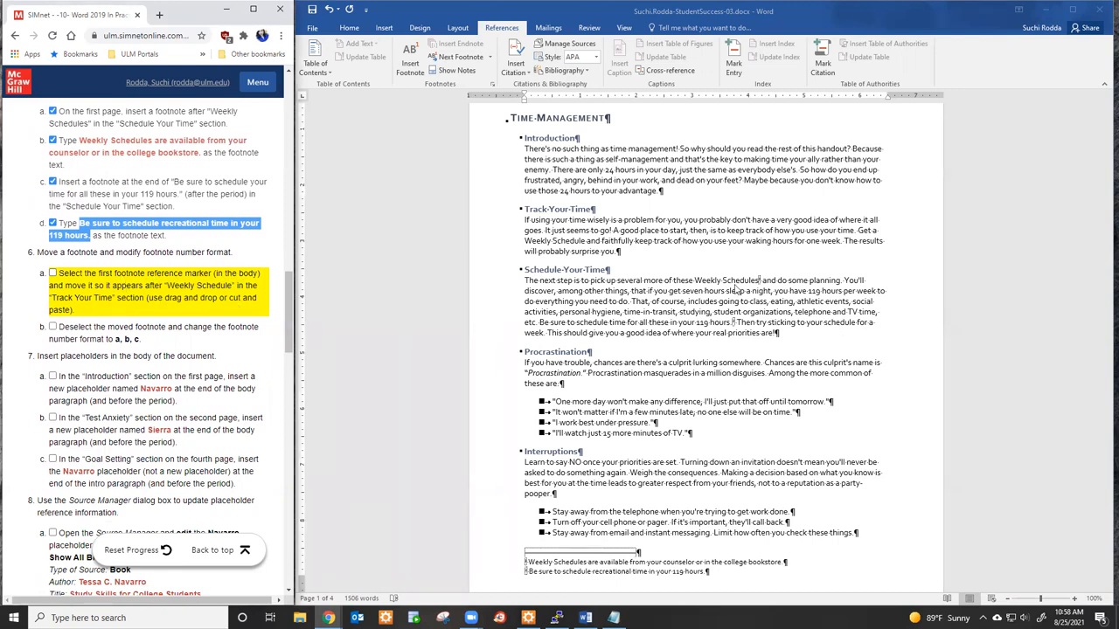
pyautogui.click(772, 288)
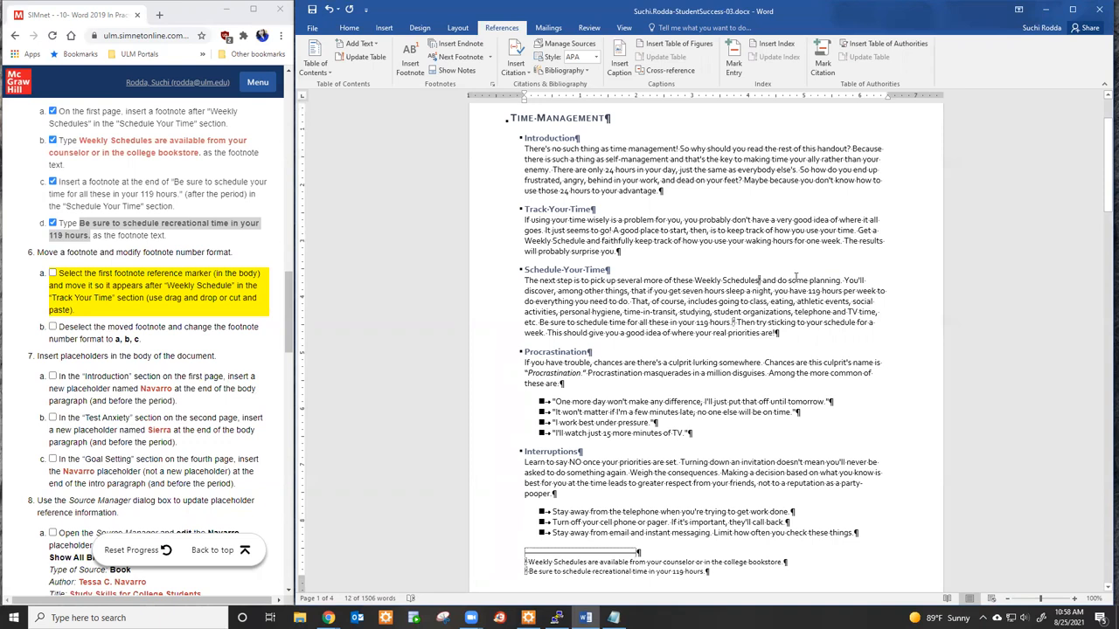
pyautogui.hotkey('ctrl', 'x')
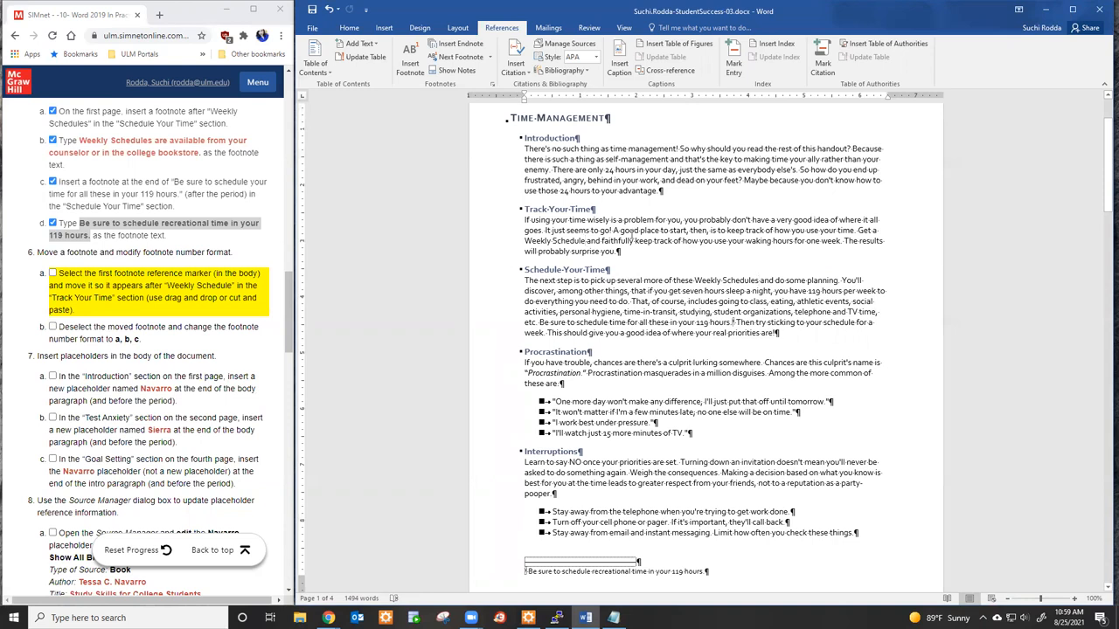
pyautogui.hotkey('ctrl', 'v')
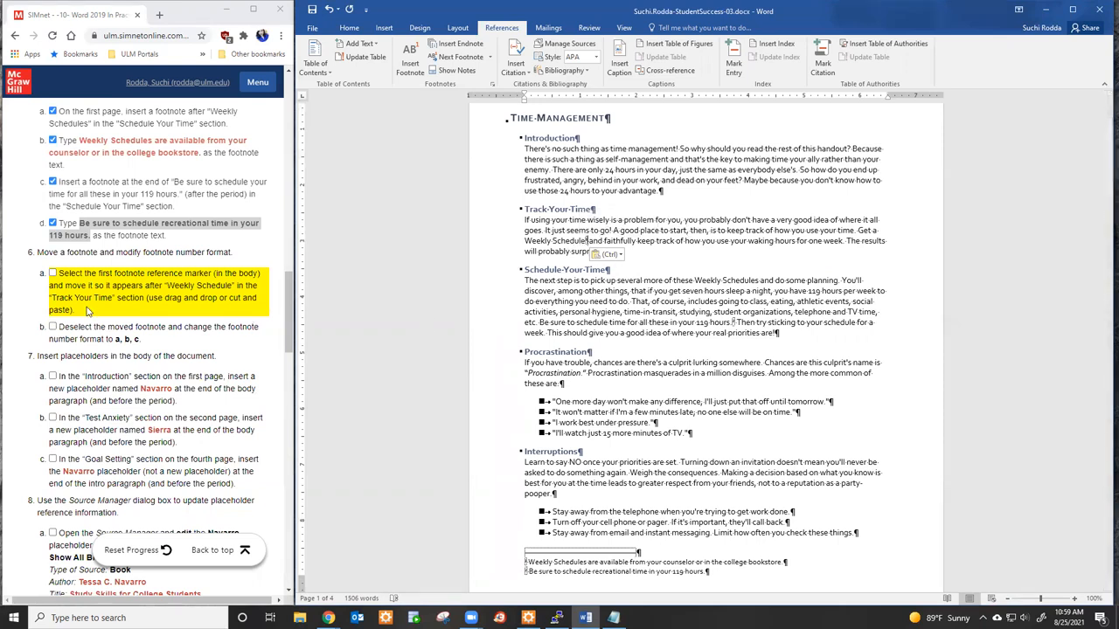
pyautogui.click(52, 274)
pyautogui.click(52, 274)
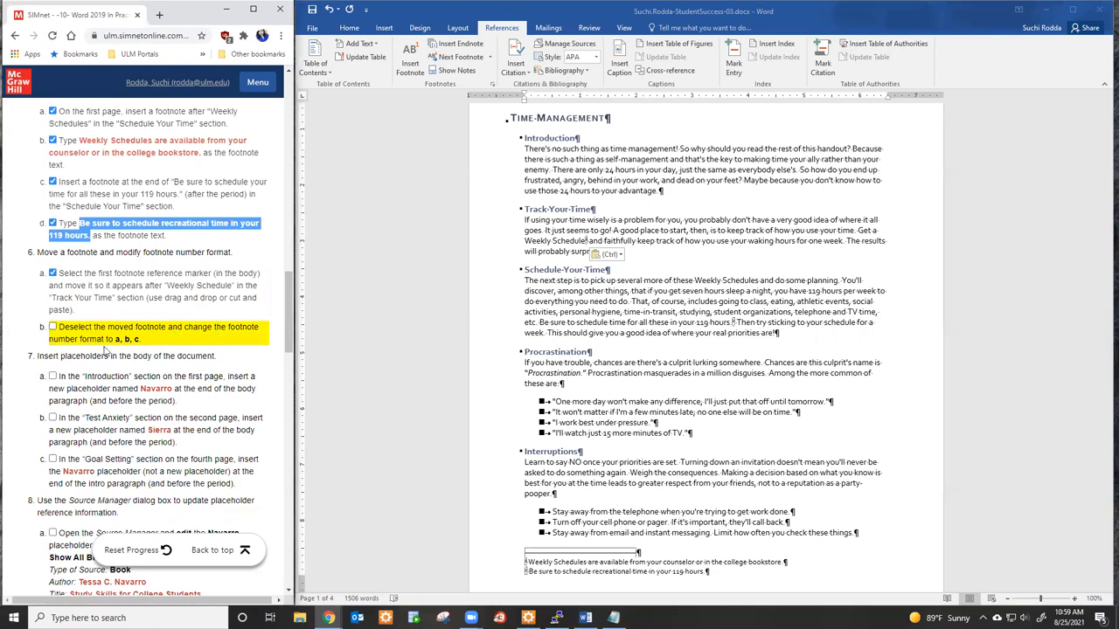
# Apply the a), b), c) numbering format to the two footnote paragraphs at the foot of the first page.
pyautogui.click(525, 566)
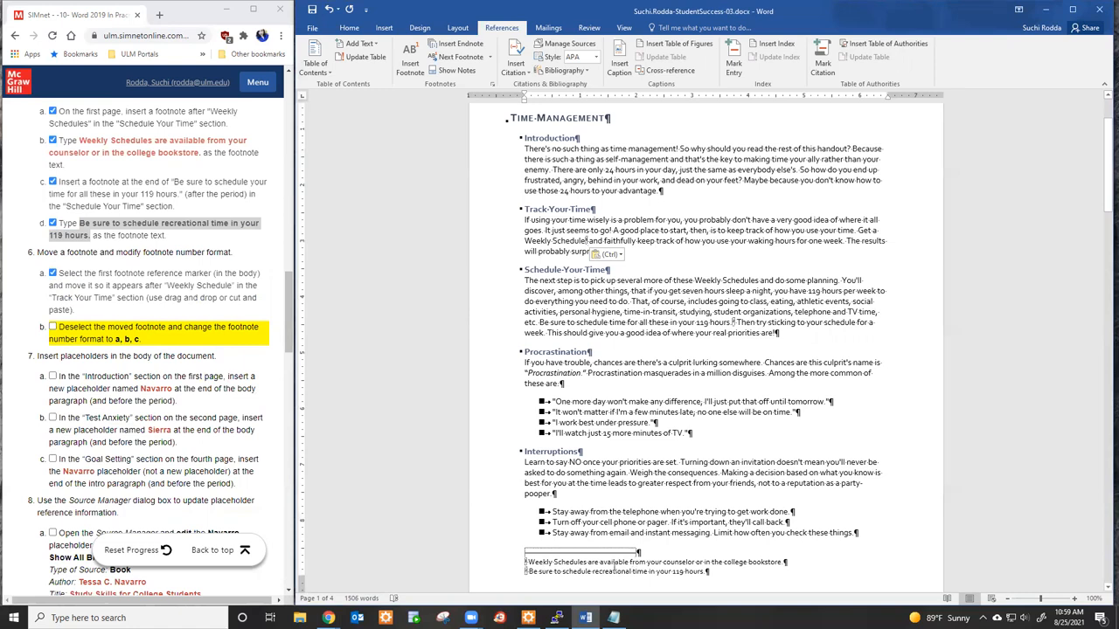
pyautogui.click(564, 566)
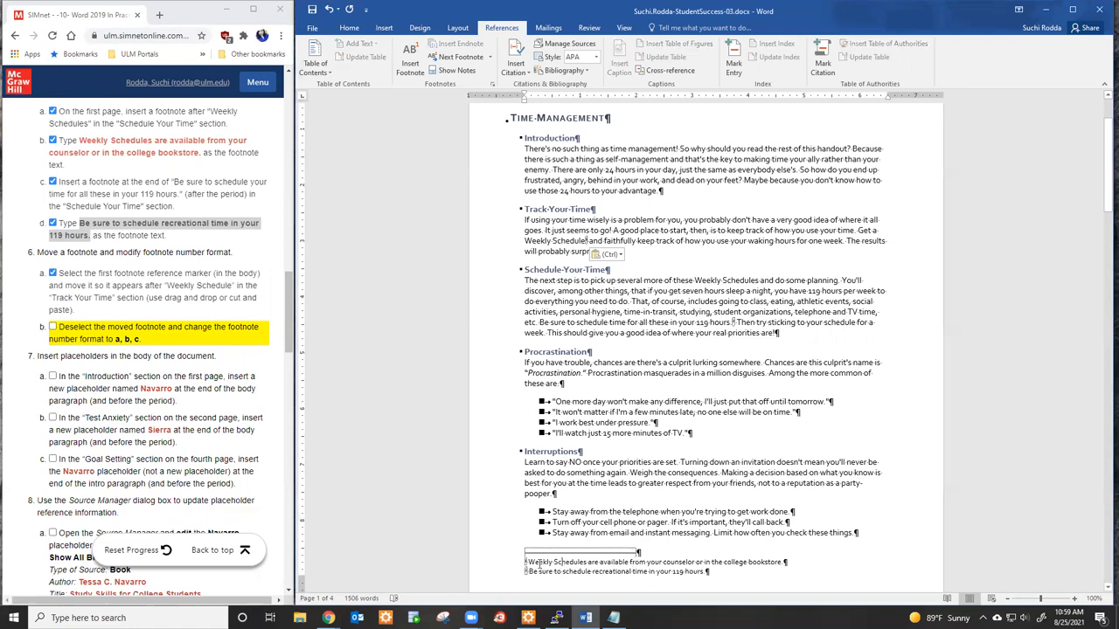
pyautogui.moveTo(527, 563); pyautogui.dragTo(707, 573)
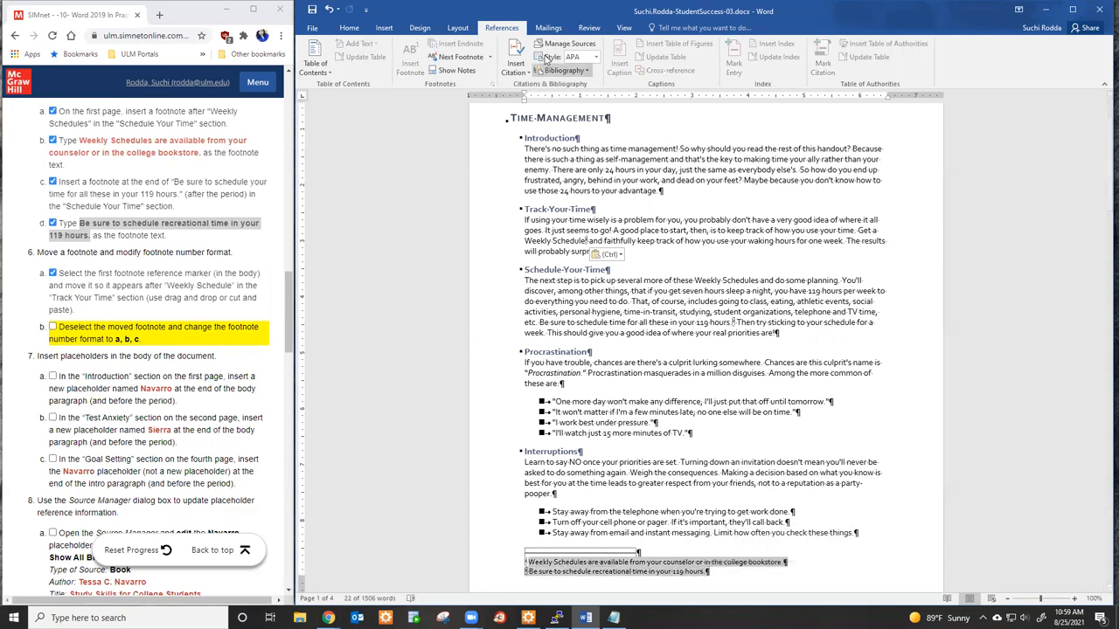
pyautogui.click(352, 28)
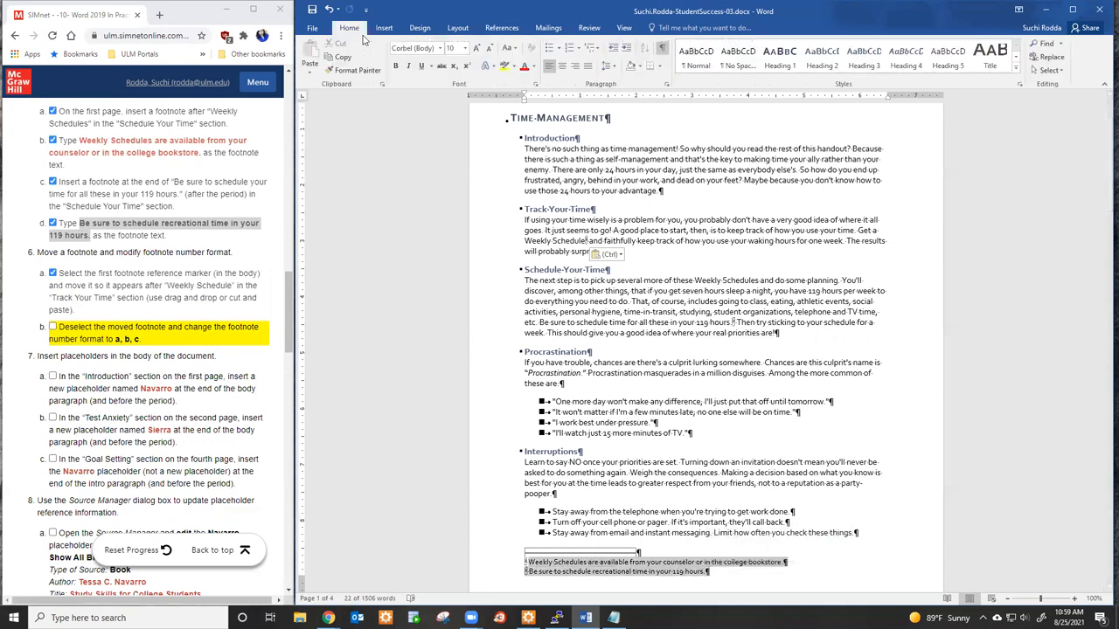
pyautogui.click(578, 48)
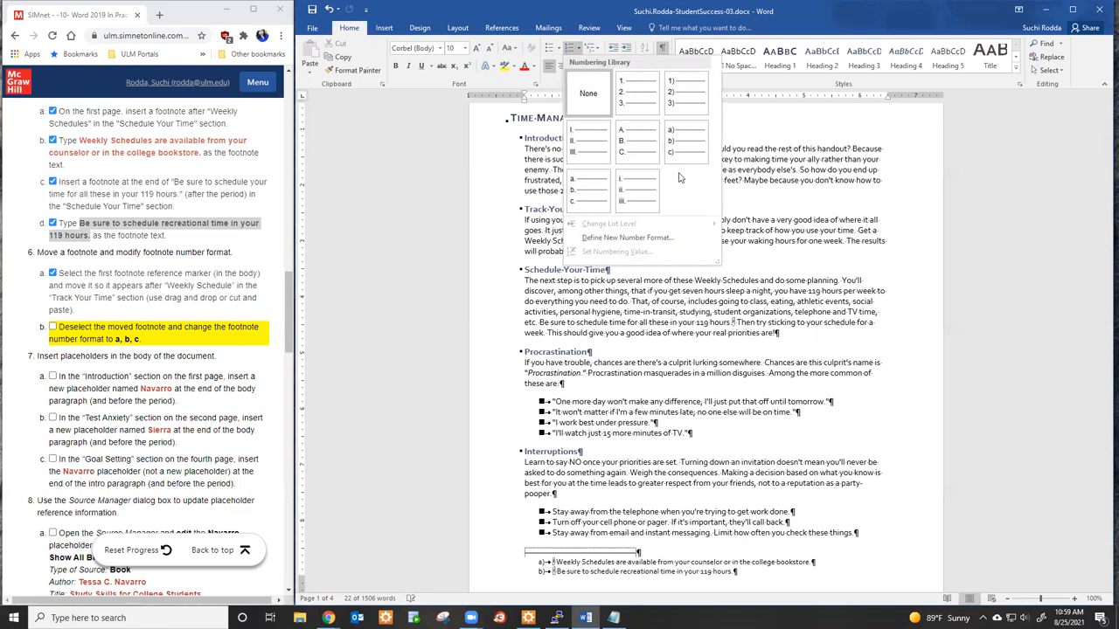
pyautogui.click(676, 152)
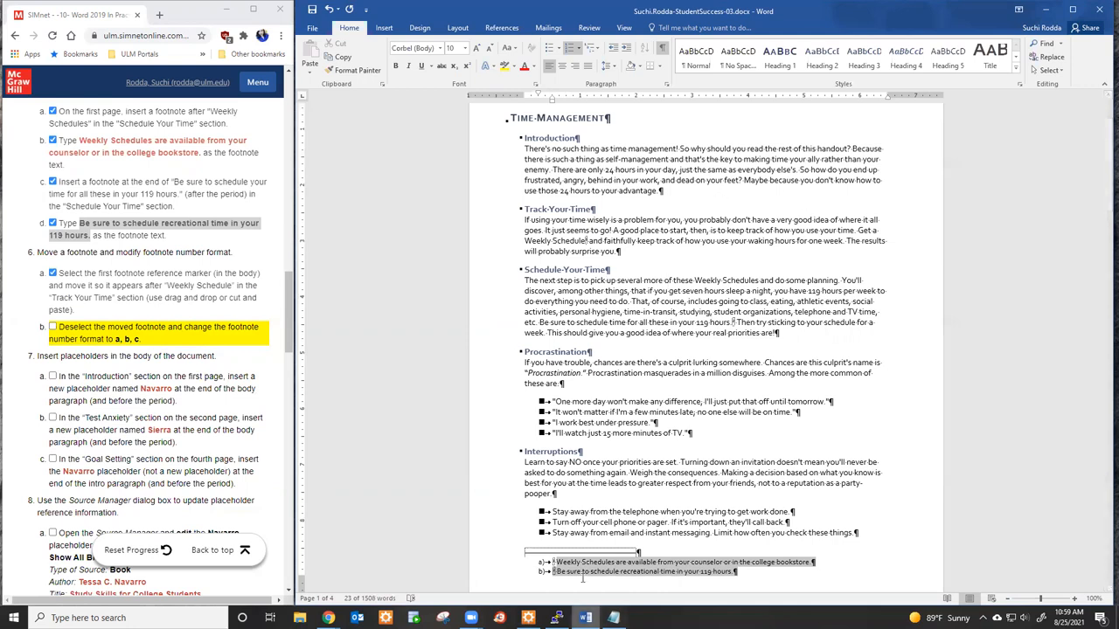
# Undo the a), b), c) list numbering on the two footnote paragraphs and deselect them.
pyautogui.hotkey('ctrl', 'z')
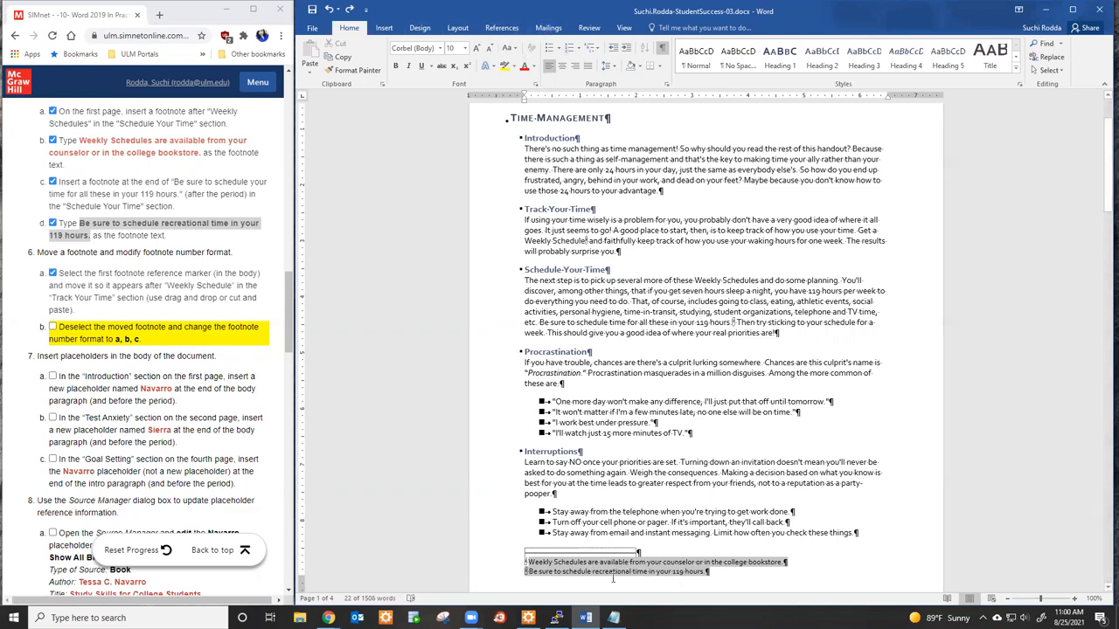
pyautogui.rightClick(616, 569)
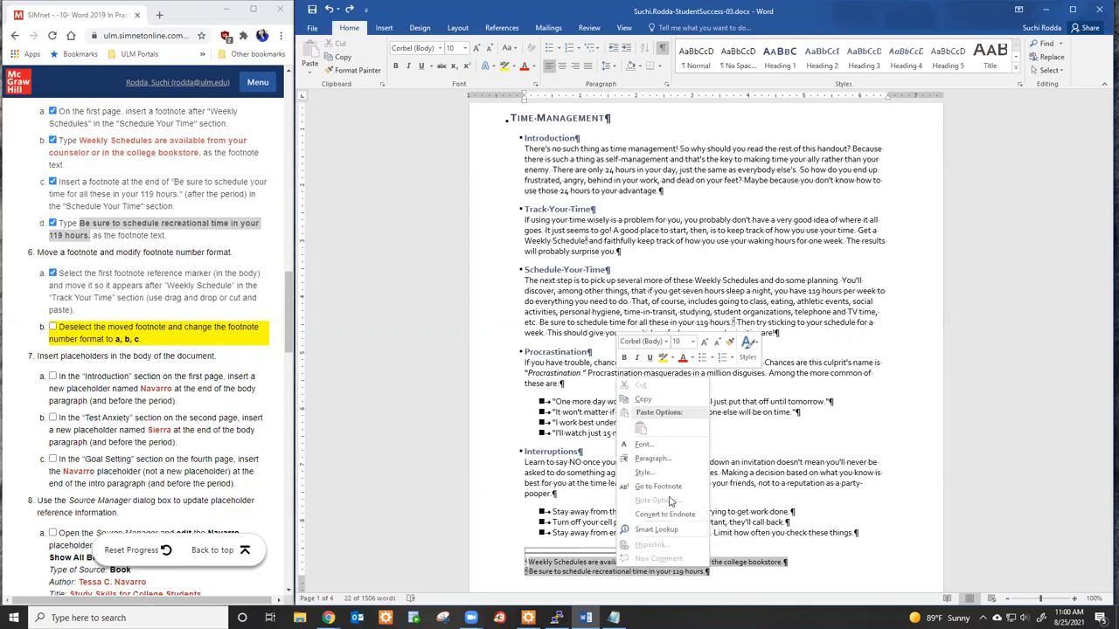
pyautogui.click(556, 577)
# Set the footnote number format to a, b, c for the whole document through the note options, and check off instruction 6b.
pyautogui.click(529, 563)
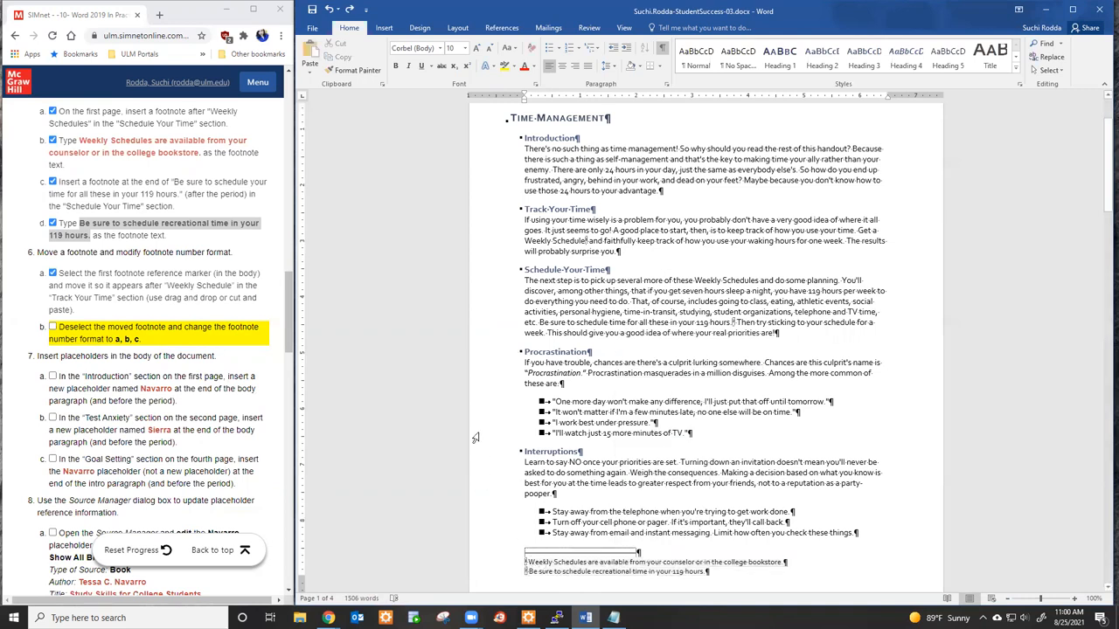
pyautogui.click(492, 28)
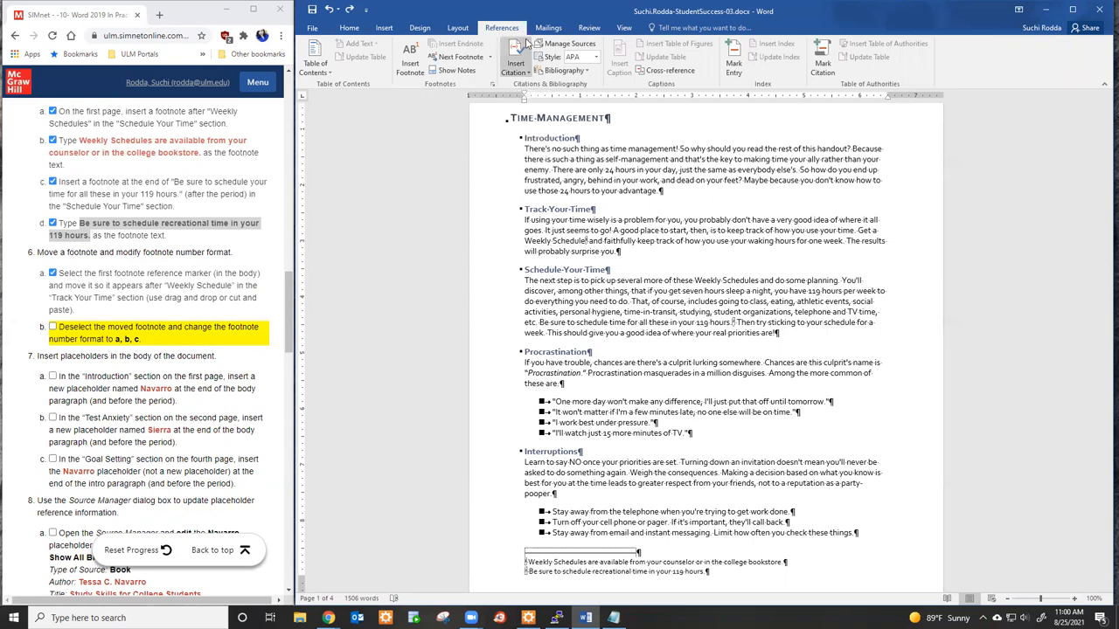
pyautogui.click(457, 28)
pyautogui.click(501, 28)
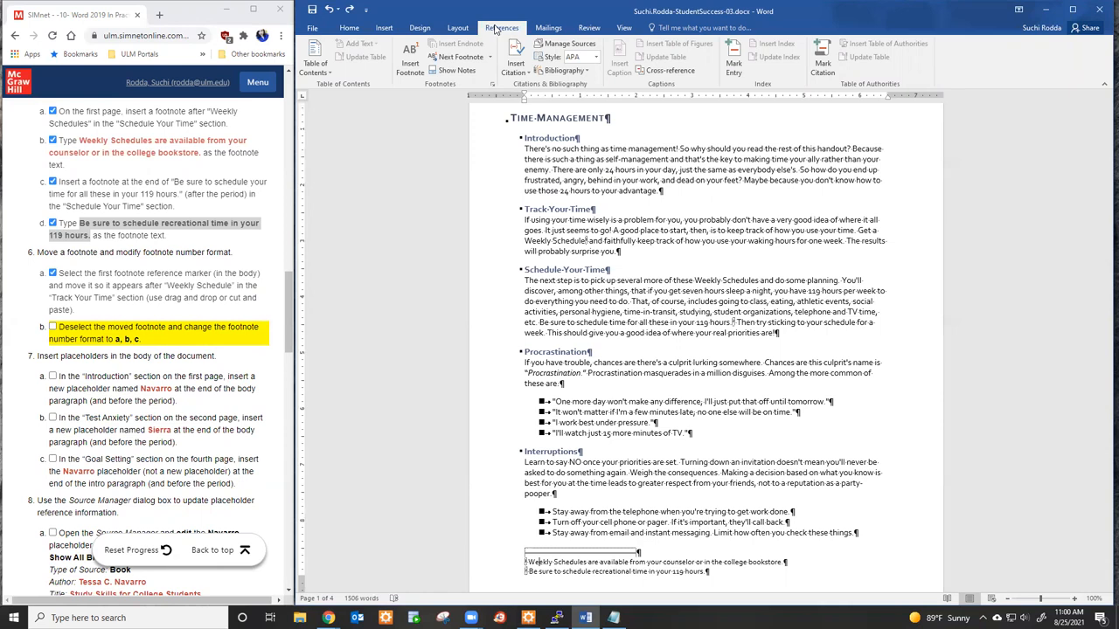
pyautogui.rightClick(664, 562)
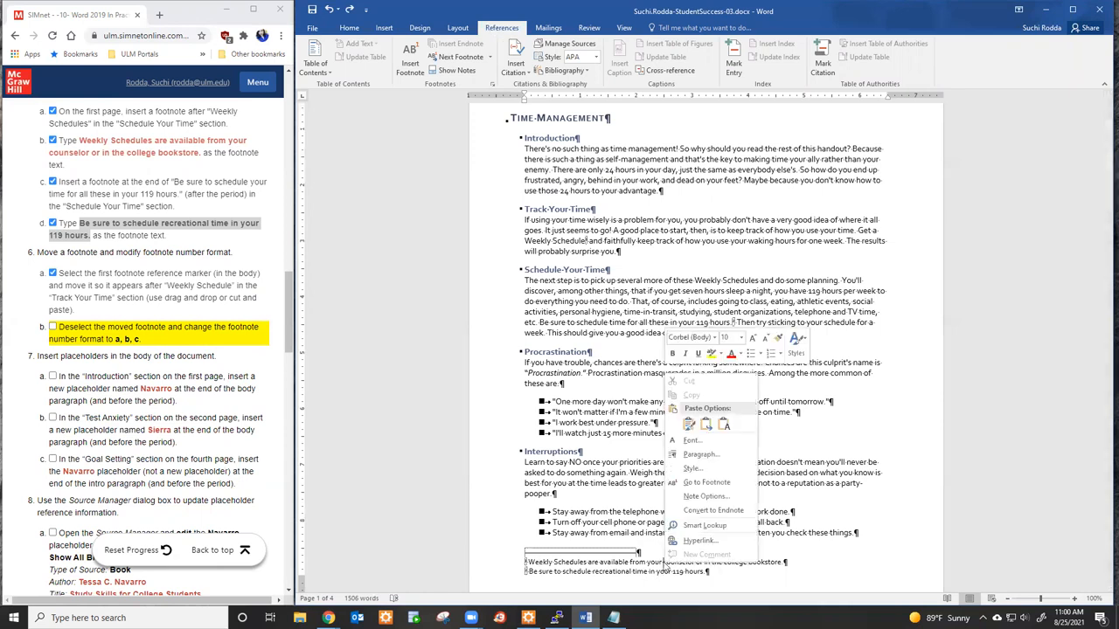
pyautogui.click(714, 497)
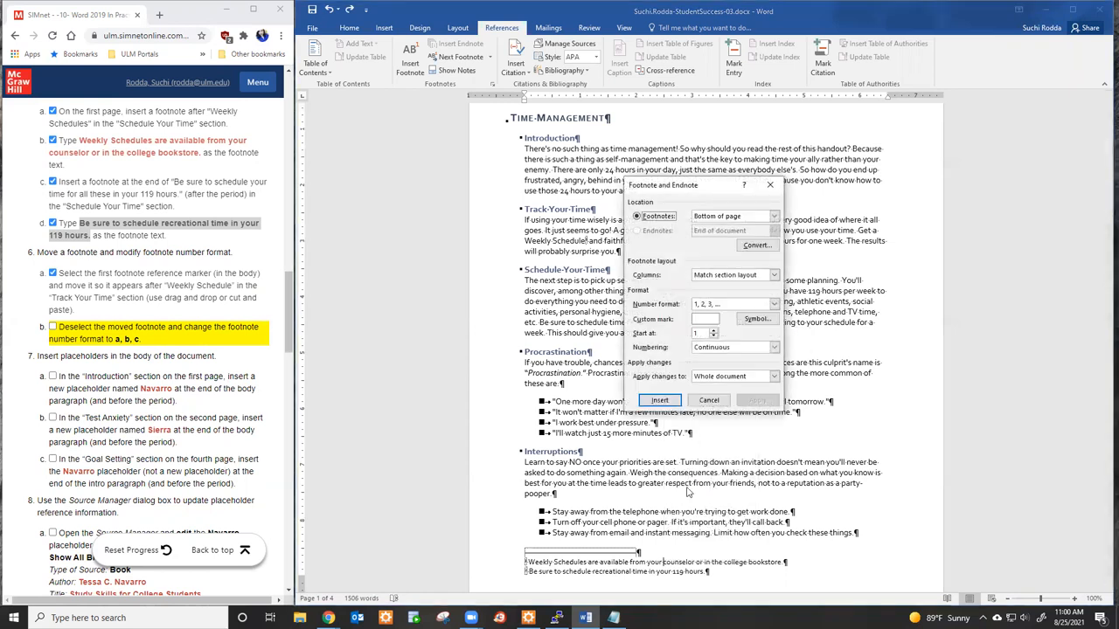
pyautogui.click(774, 305)
pyautogui.click(745, 324)
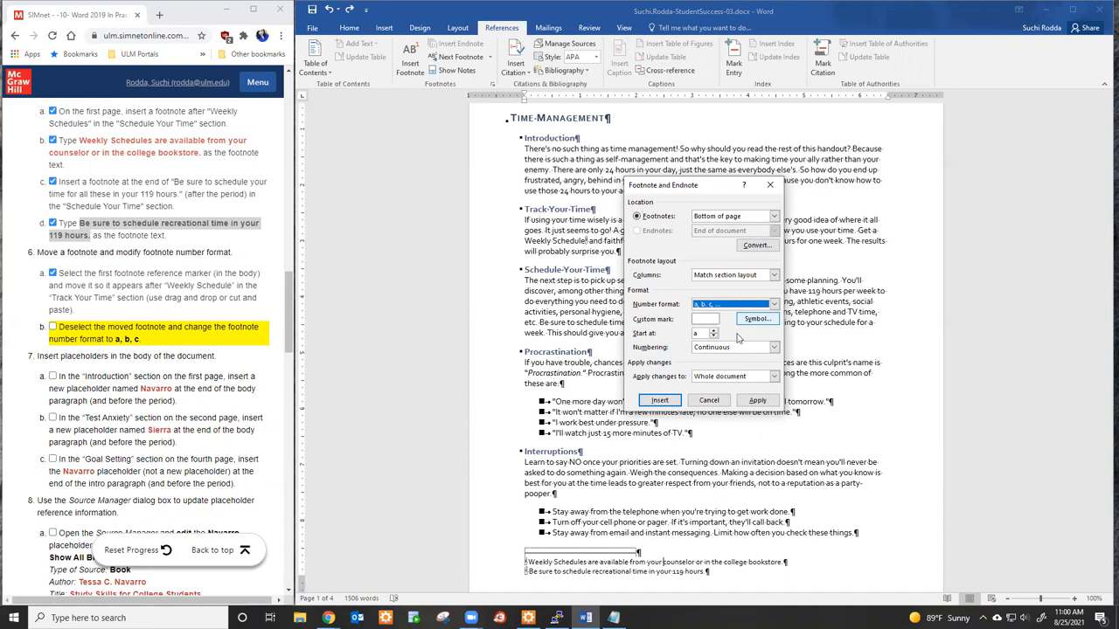
pyautogui.click(755, 401)
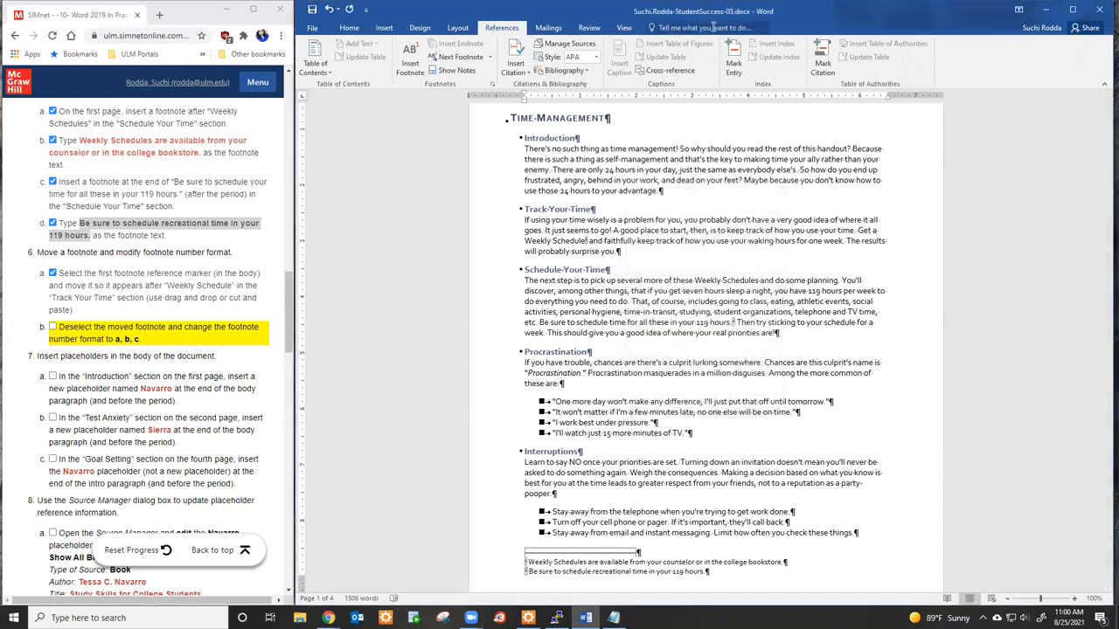
pyautogui.click(686, 28)
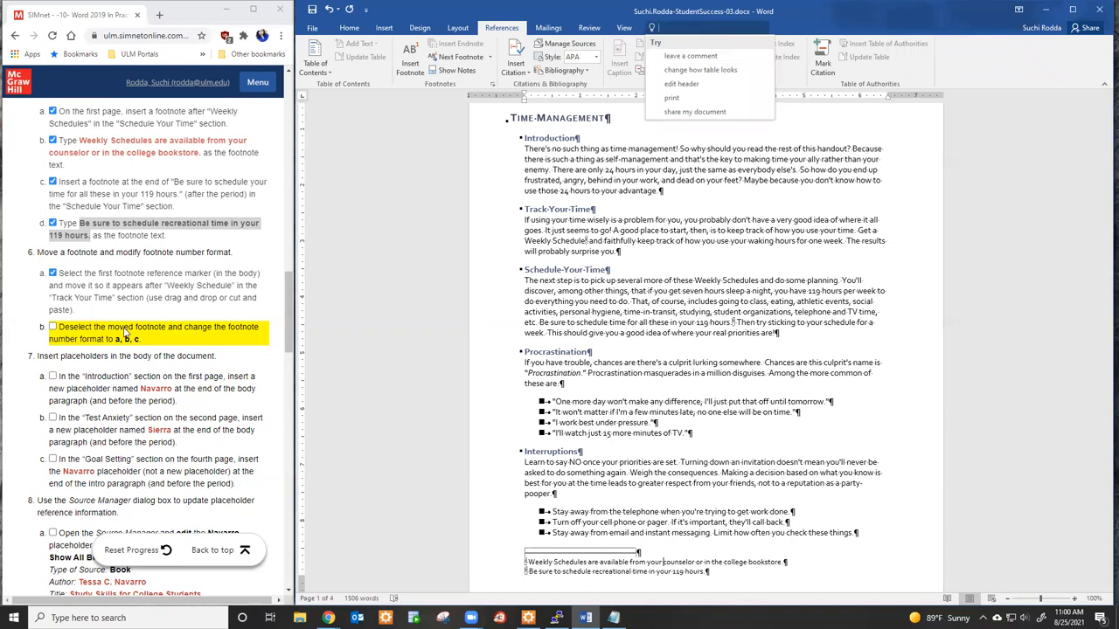
pyautogui.click(52, 329)
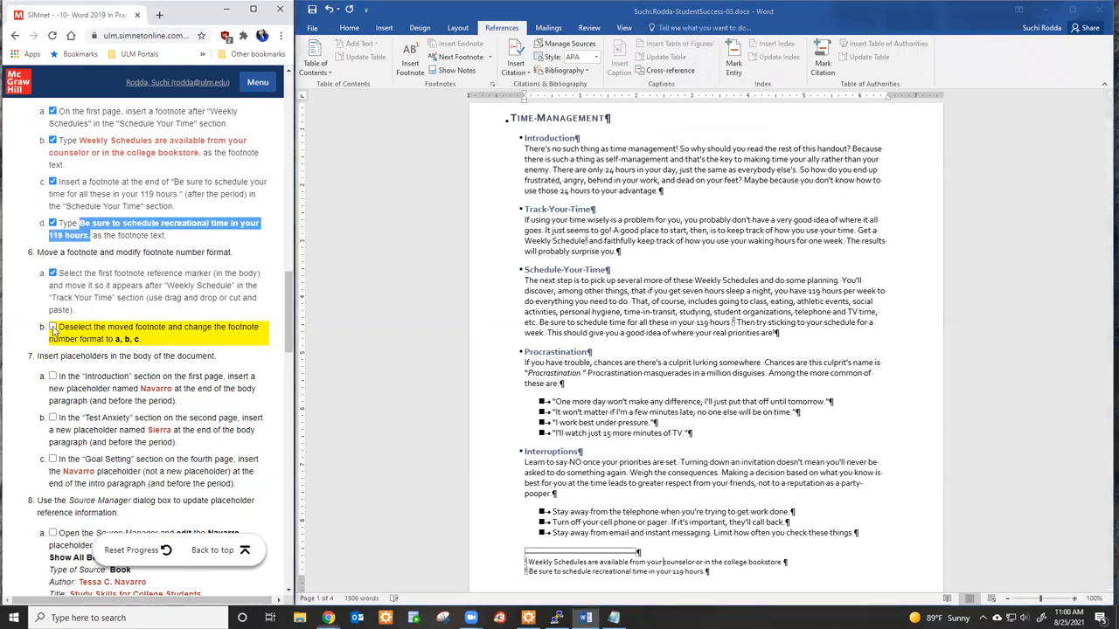
# Insert a new citation placeholder with the surname given in instruction 7a before the period ending the Introduction paragraph, and check off 7a.
pyautogui.scroll(-2, 198, 351)
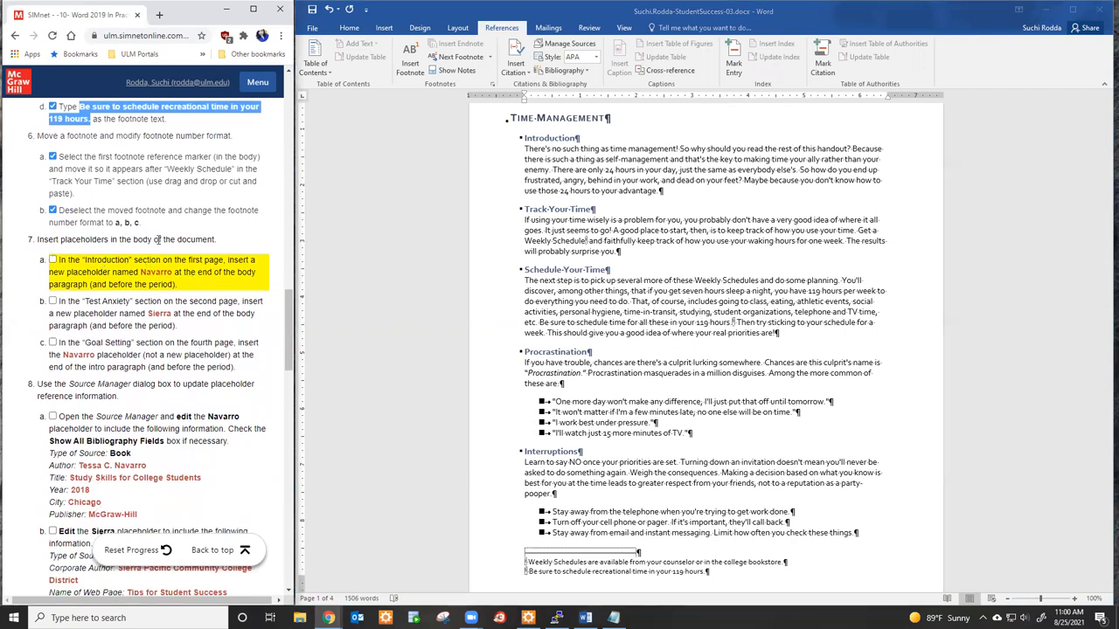
pyautogui.click(742, 335)
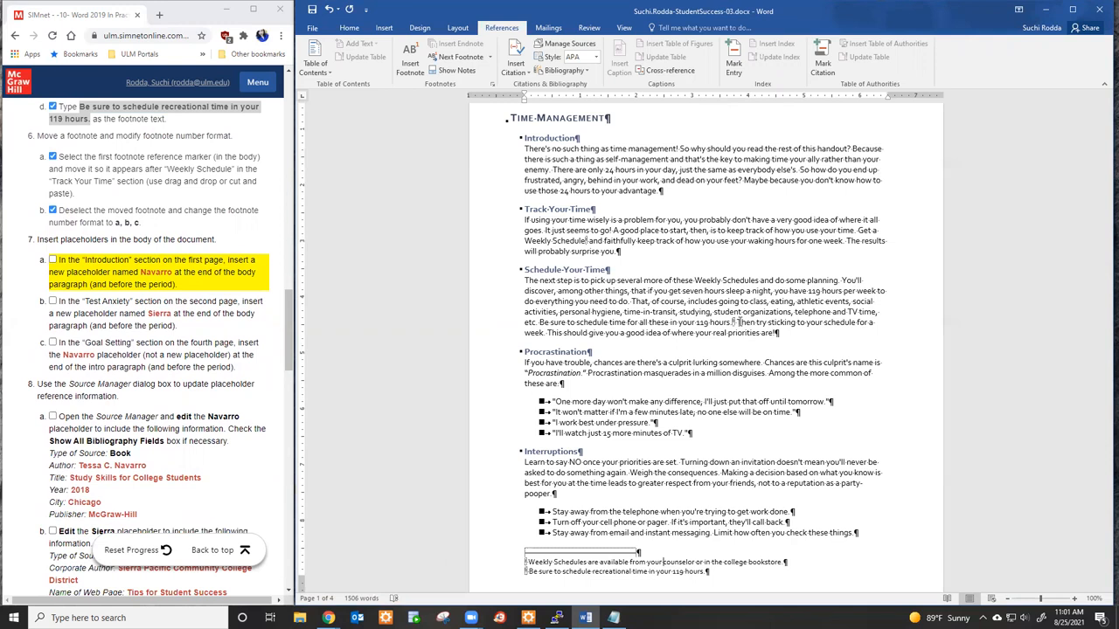
pyautogui.scroll(3, 644, 269)
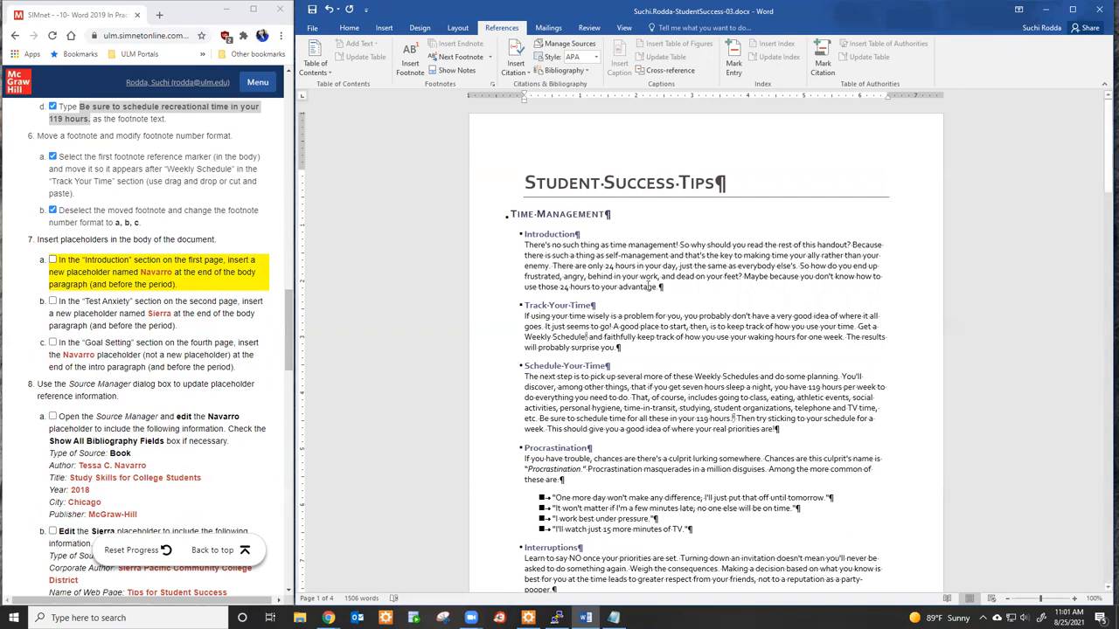
pyautogui.click(658, 286)
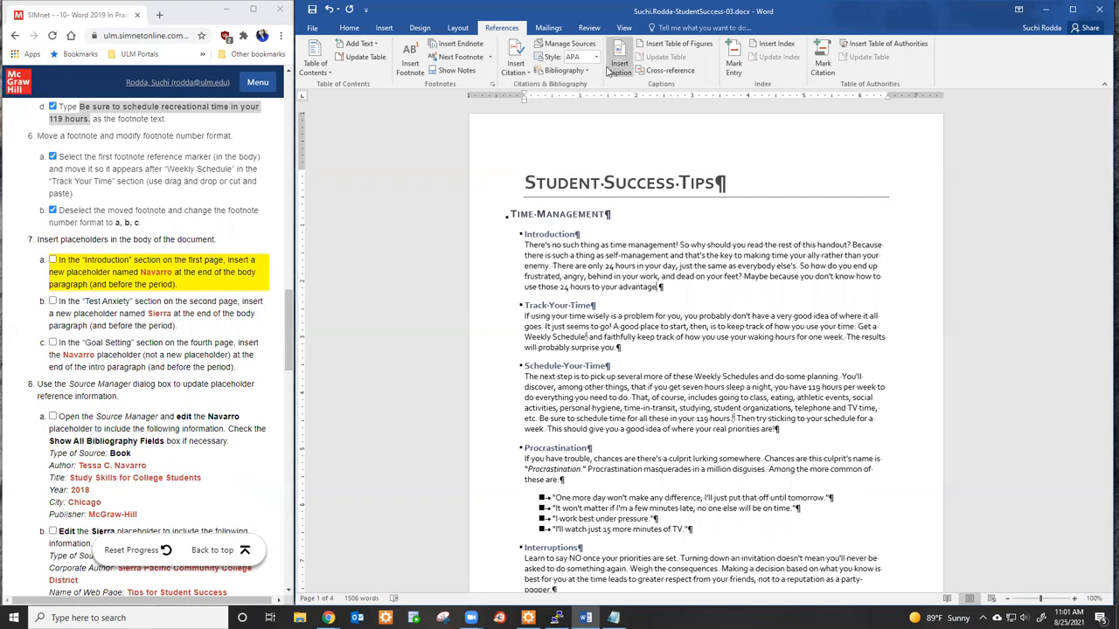
pyautogui.click(530, 78)
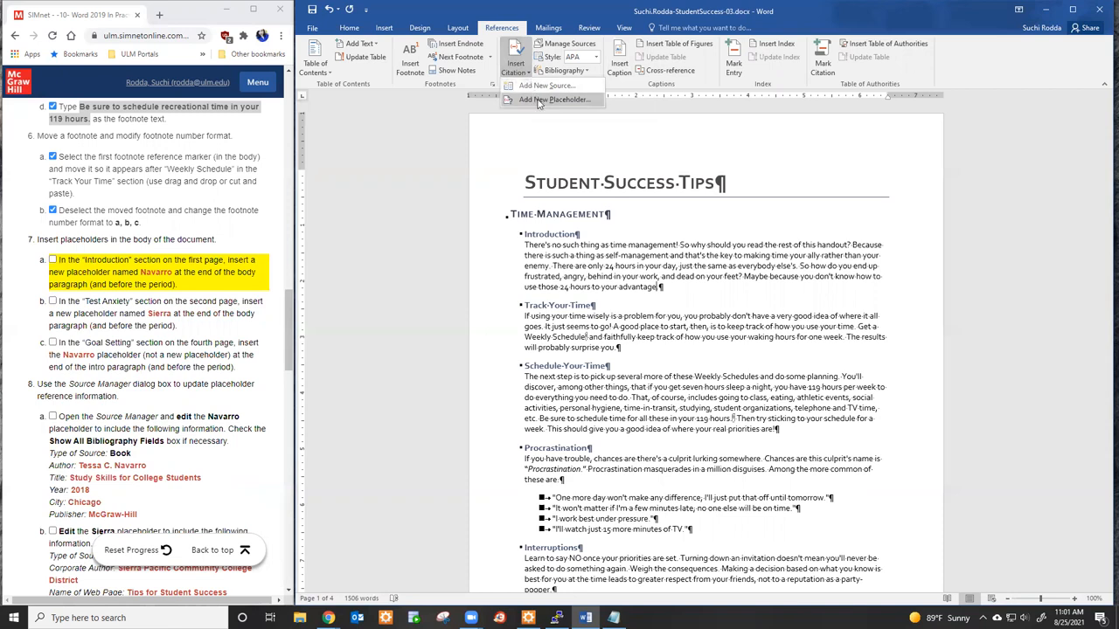
pyautogui.click(550, 100)
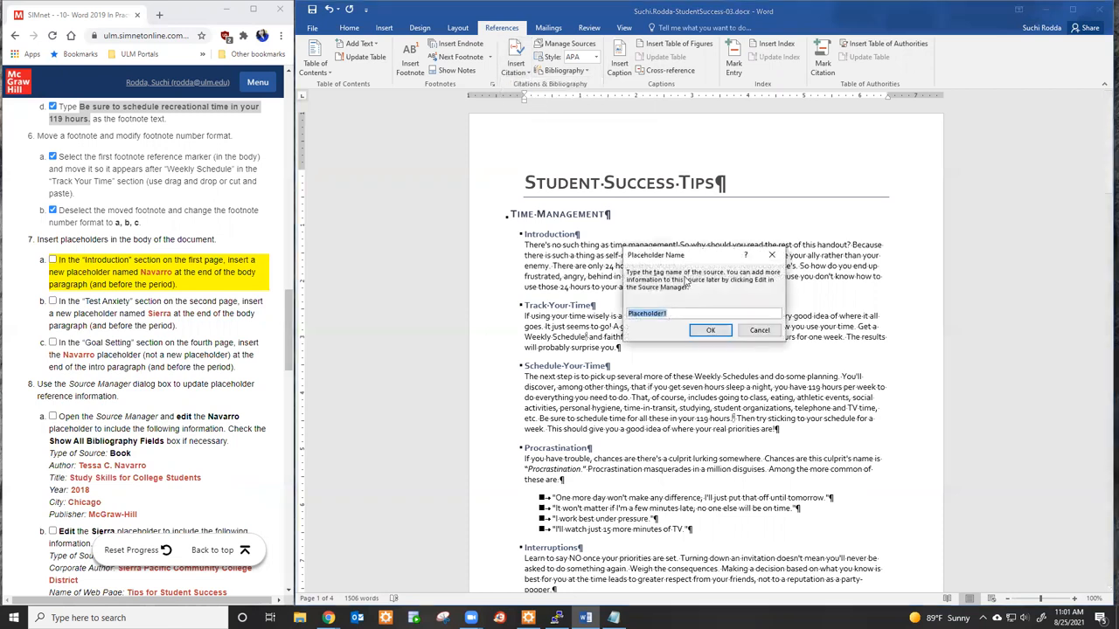
pyautogui.write('Navarro')
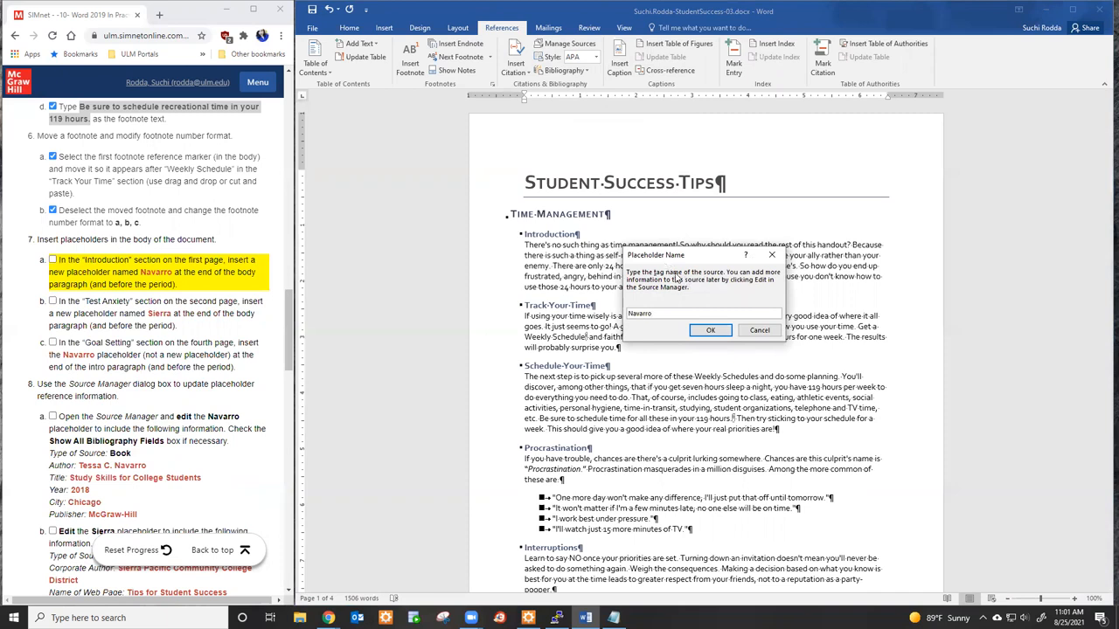
pyautogui.click(711, 331)
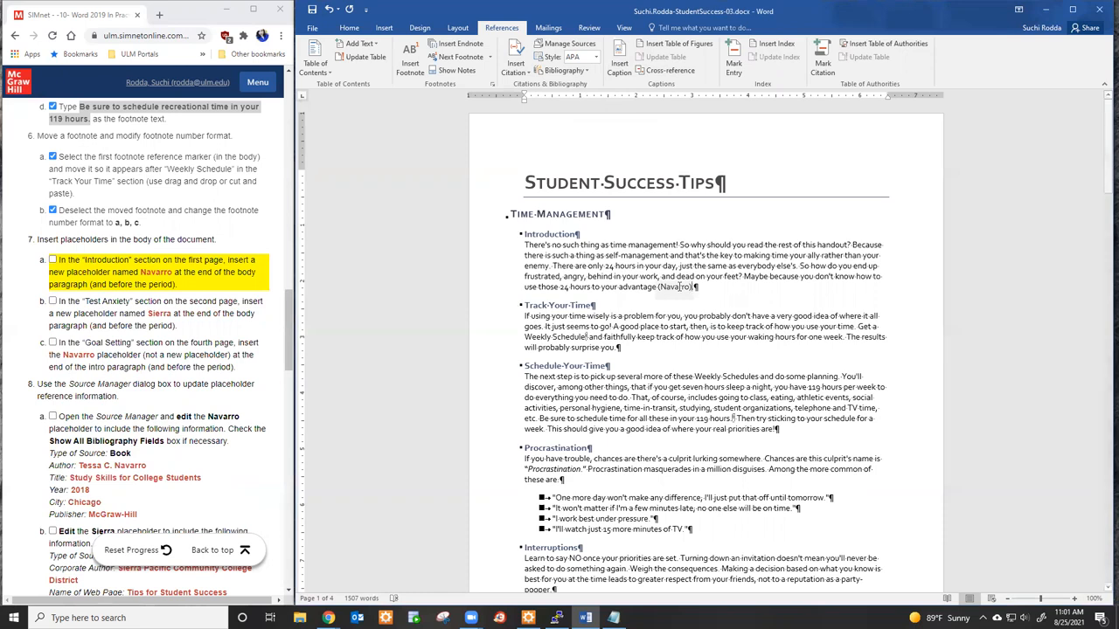
pyautogui.click(54, 260)
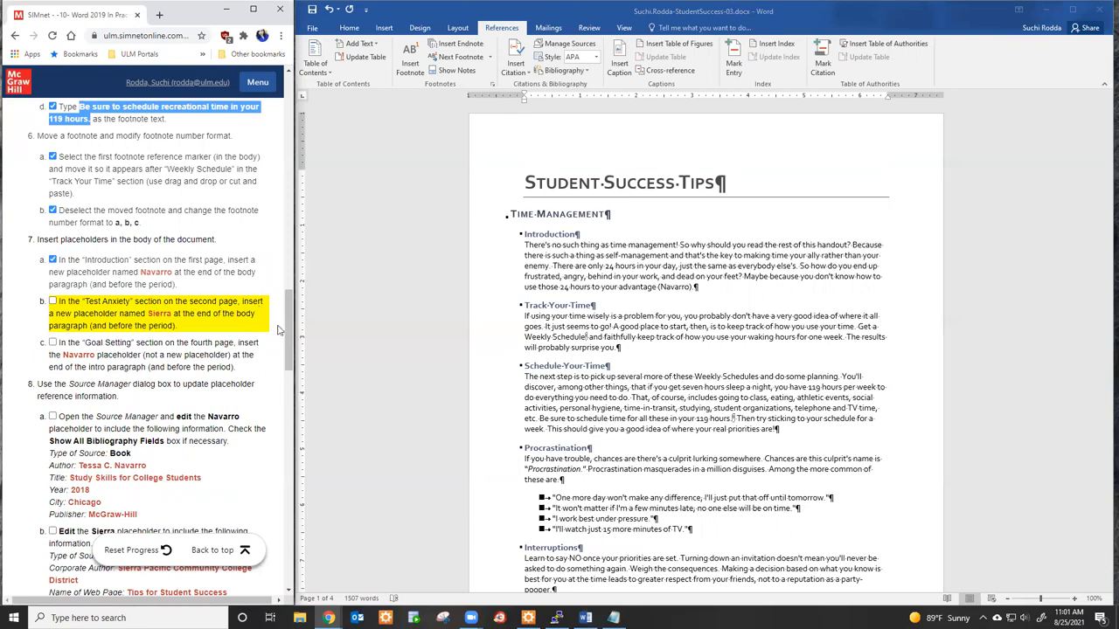
# Insert a new citation placeholder named Sierra before the period ending the Test Anxiety paragraph on the second page, and check off 7b.
pyautogui.click(682, 442)
pyautogui.scroll(-12, 682, 442)
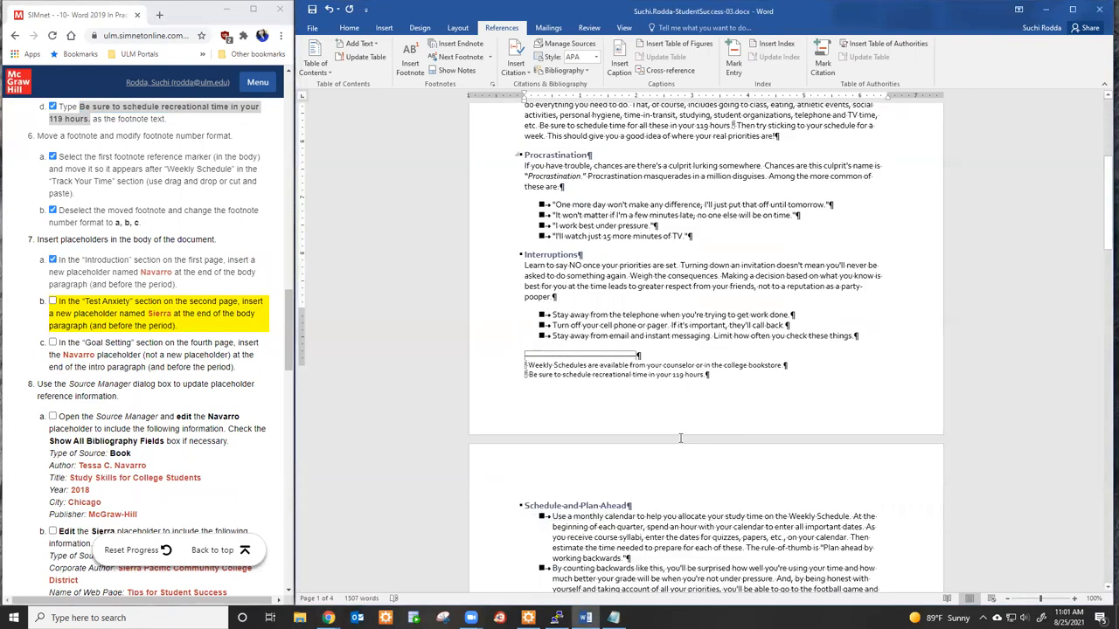
pyautogui.scroll(-3, 683, 442)
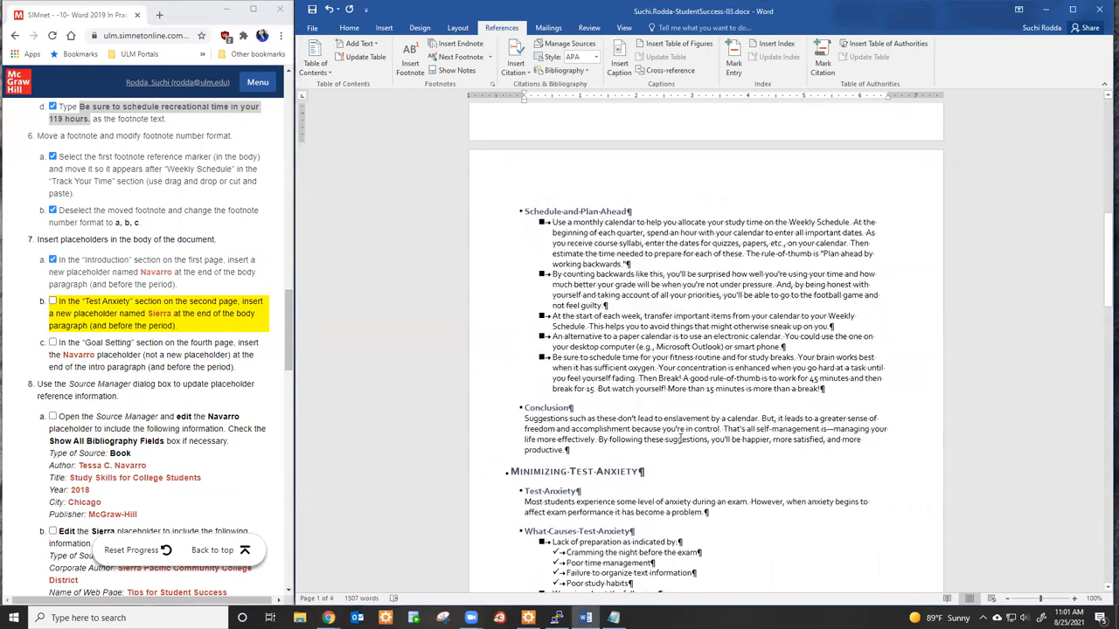
pyautogui.scroll(-2, 681, 440)
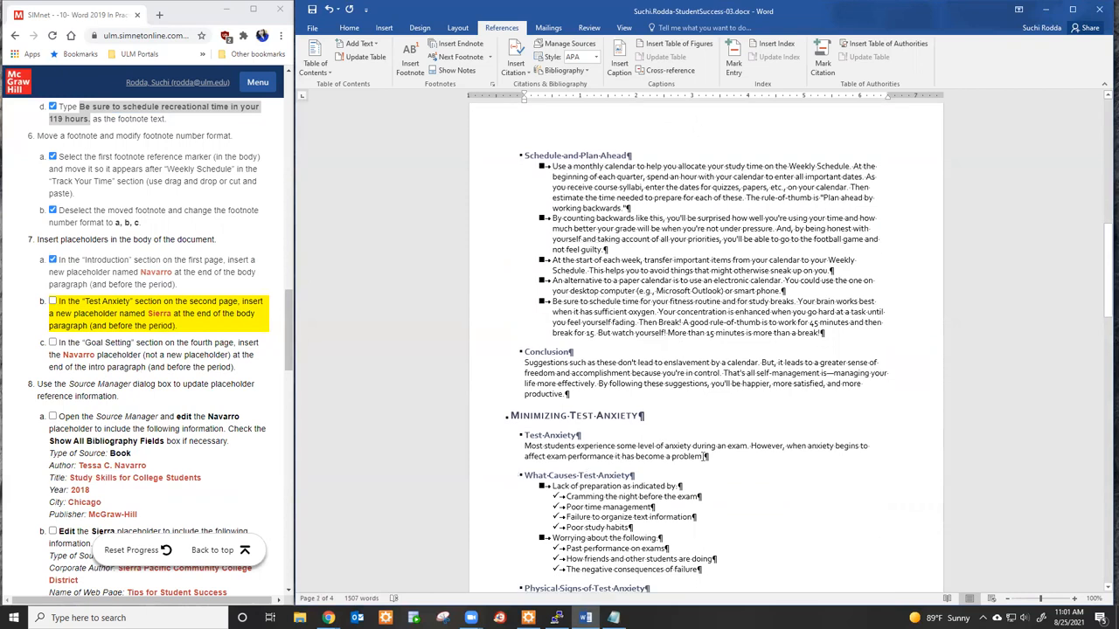
pyautogui.click(702, 456)
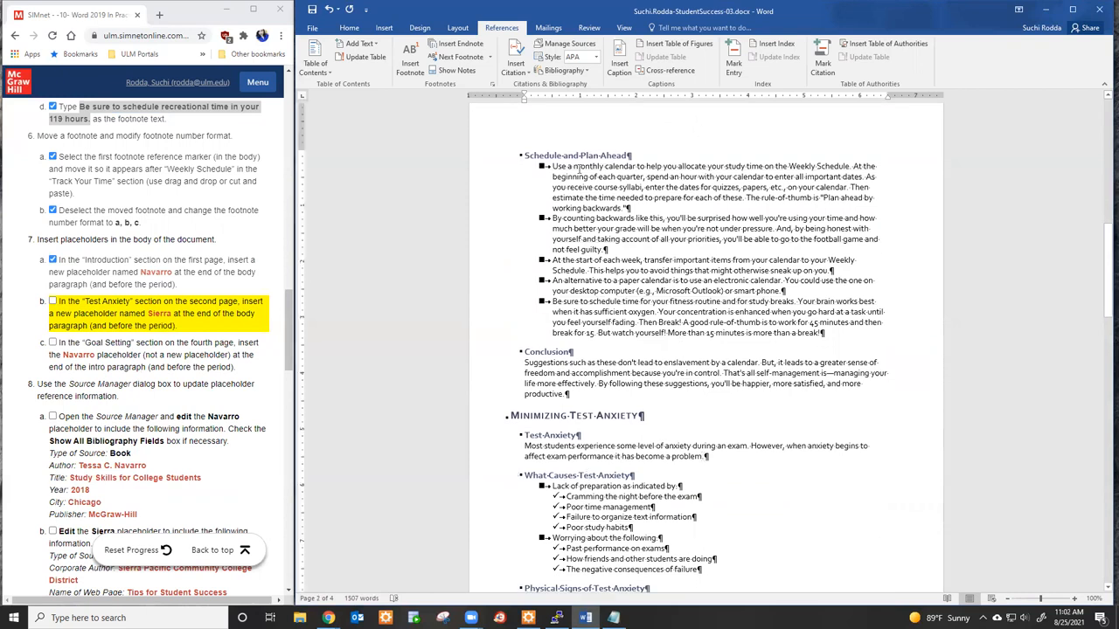
pyautogui.click(514, 62)
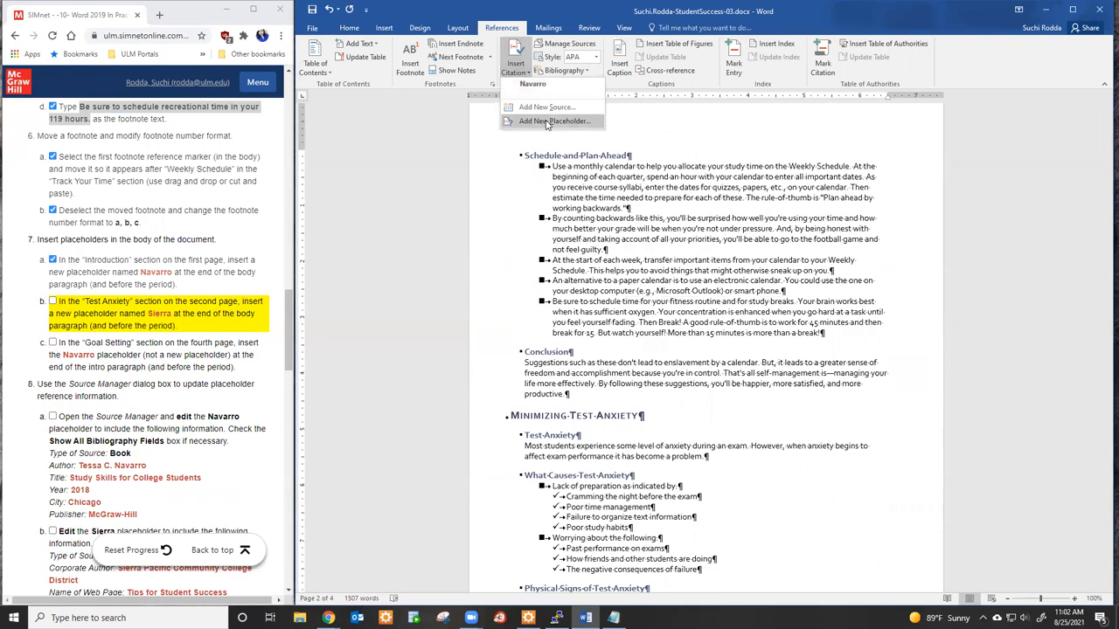
pyautogui.click(550, 122)
pyautogui.write('Sierra')
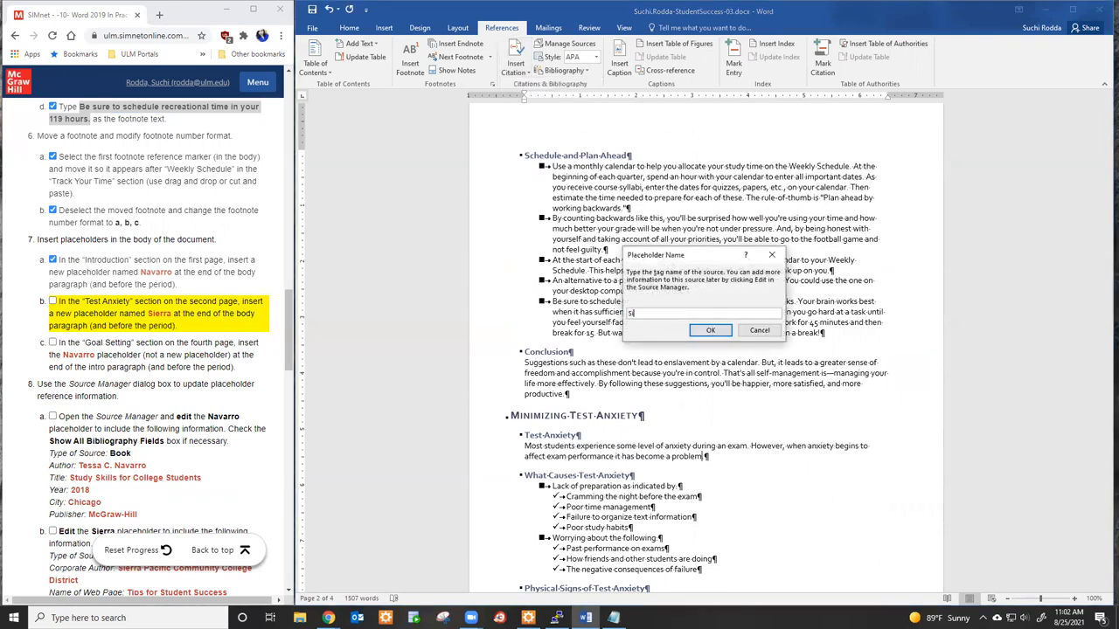
pyautogui.click(710, 331)
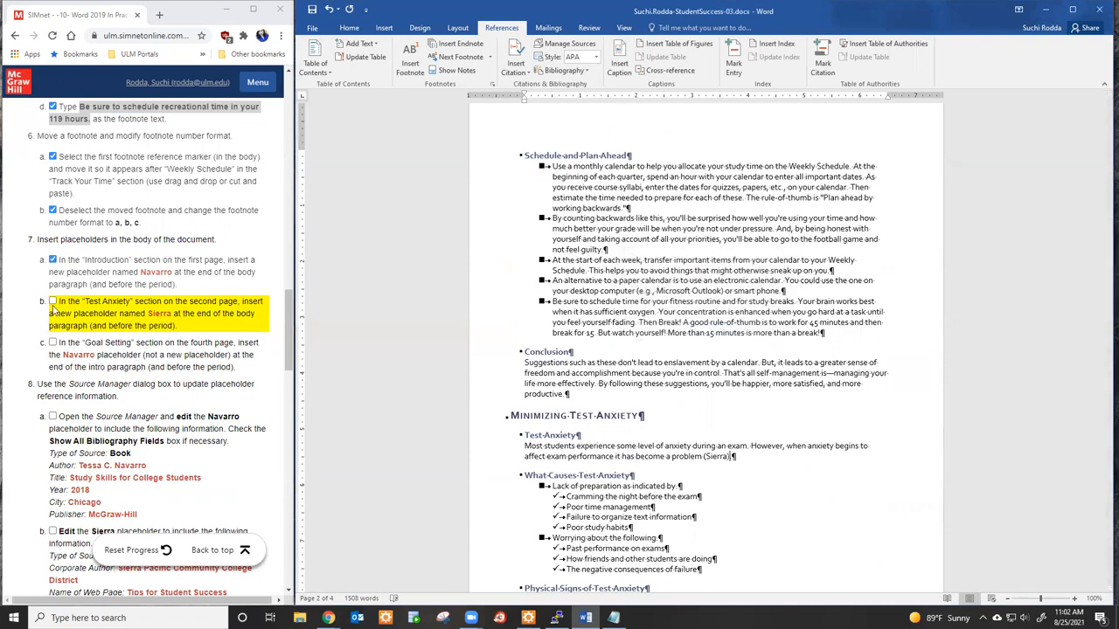
pyautogui.click(54, 302)
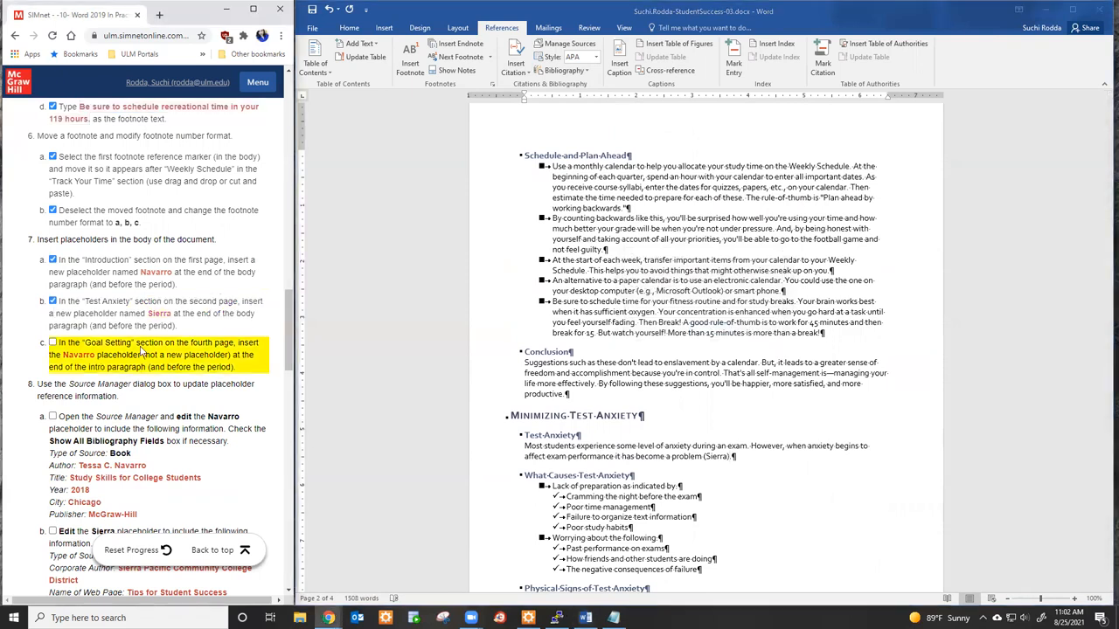
# Insert the existing placeholder named in instruction 7c before the period ending the Goal Setting intro paragraph, and check off 7c.
pyautogui.scroll(-15, 706, 402)
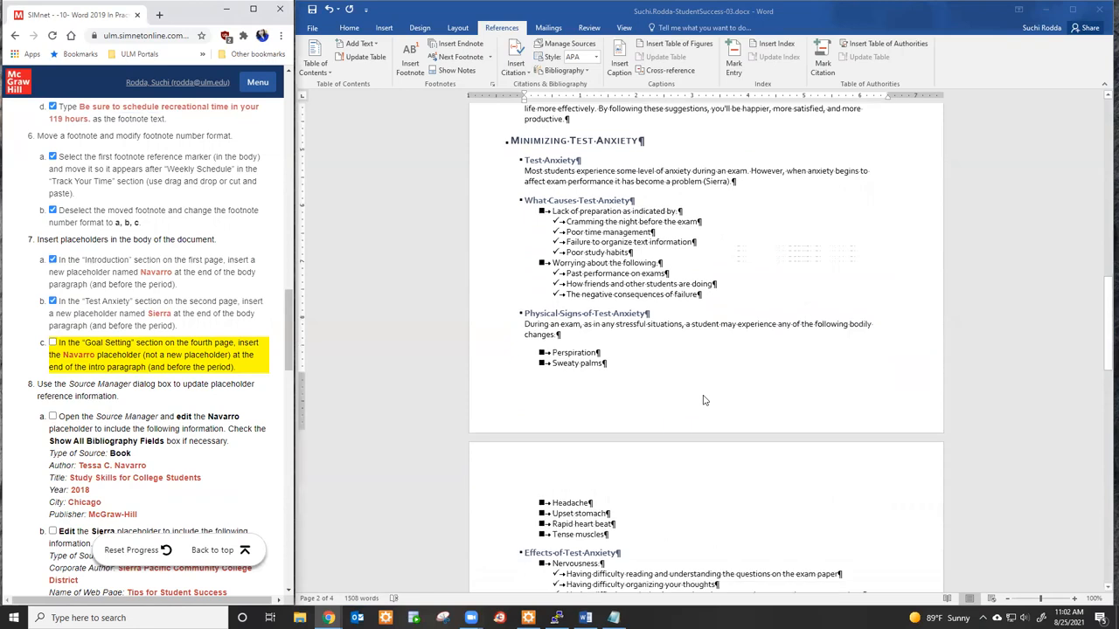
pyautogui.scroll(-10, 702, 400)
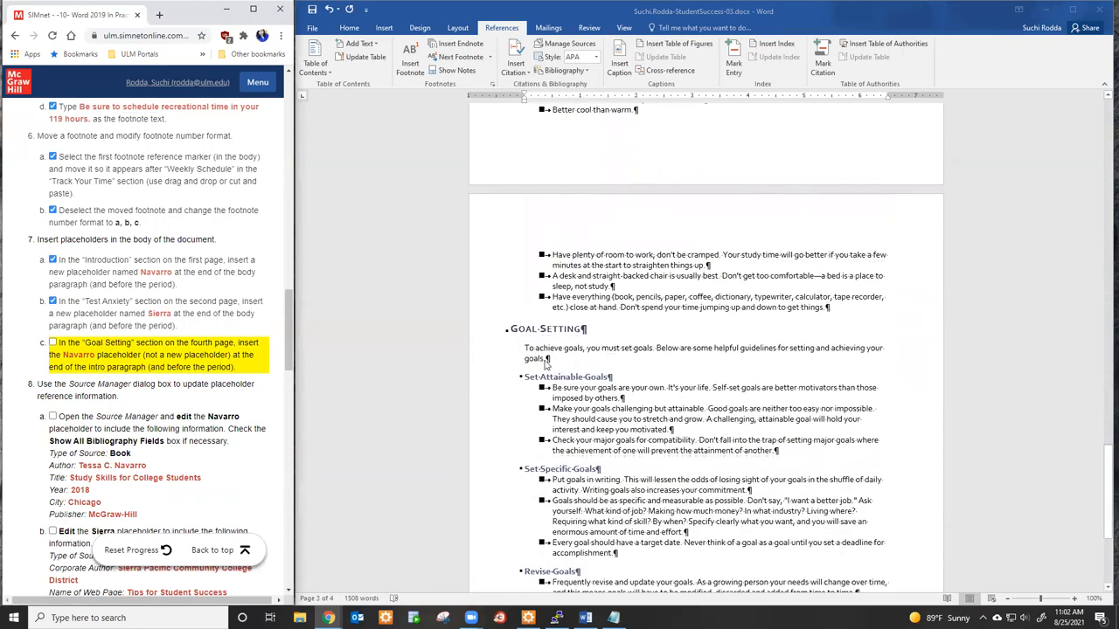
pyautogui.click(544, 358)
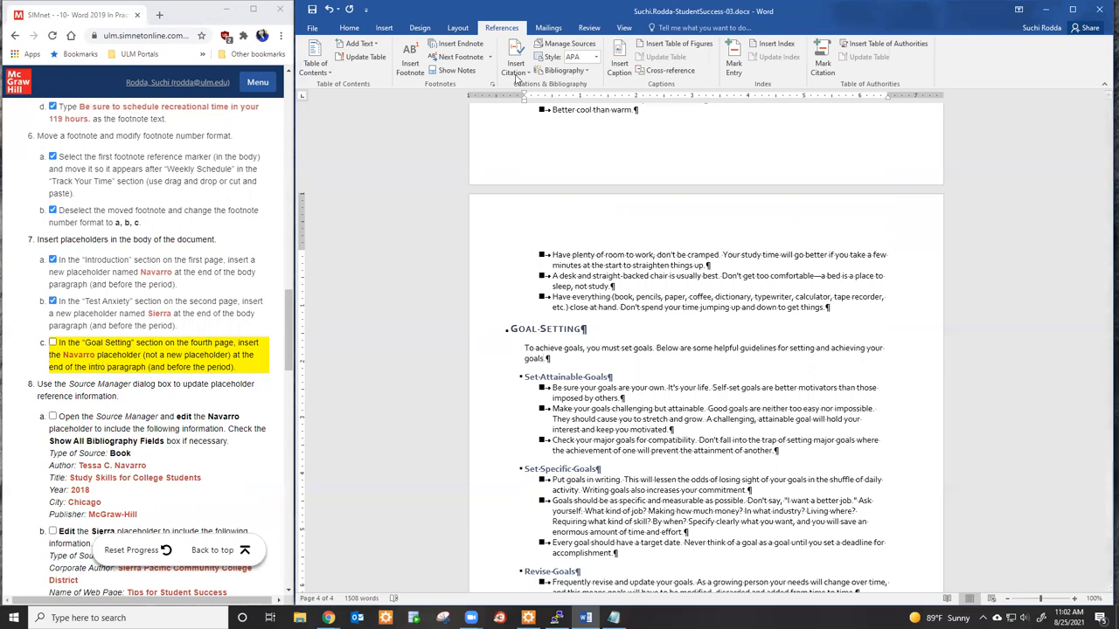
pyautogui.click(519, 76)
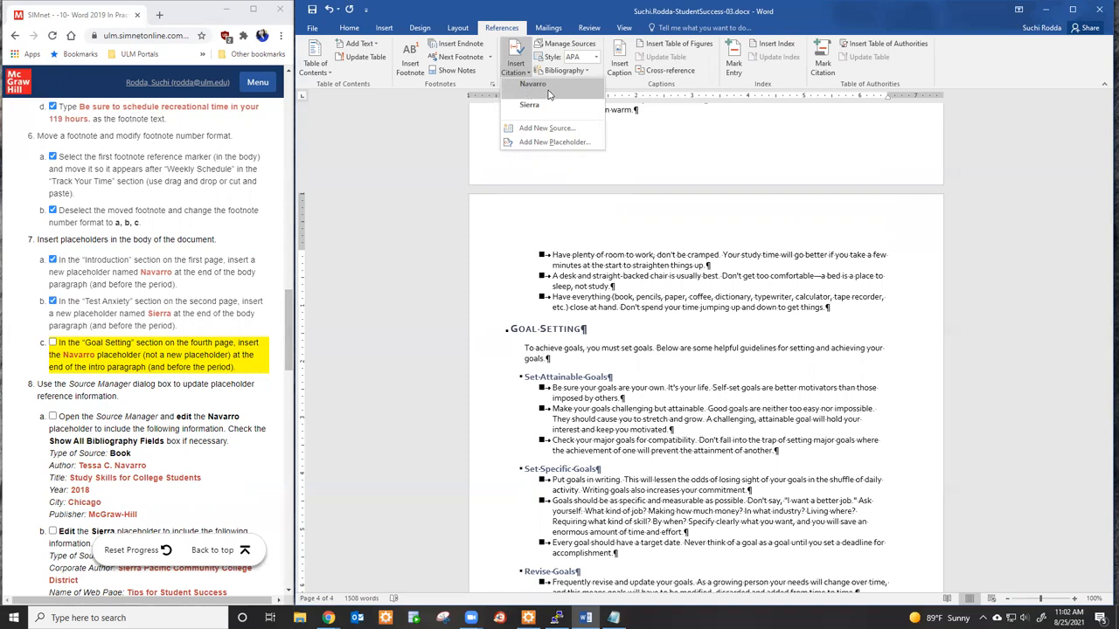
pyautogui.click(549, 92)
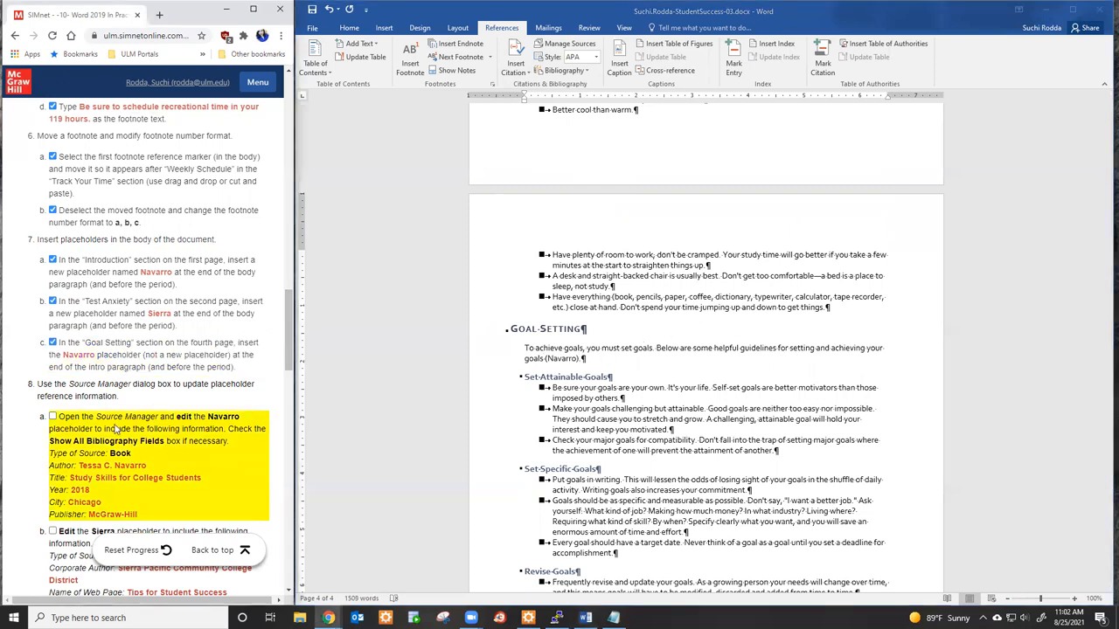
# Open the placeholder source named in instruction 8a for editing in the Source Manager and set its source type to Book Section.
pyautogui.scroll(-2, 153, 381)
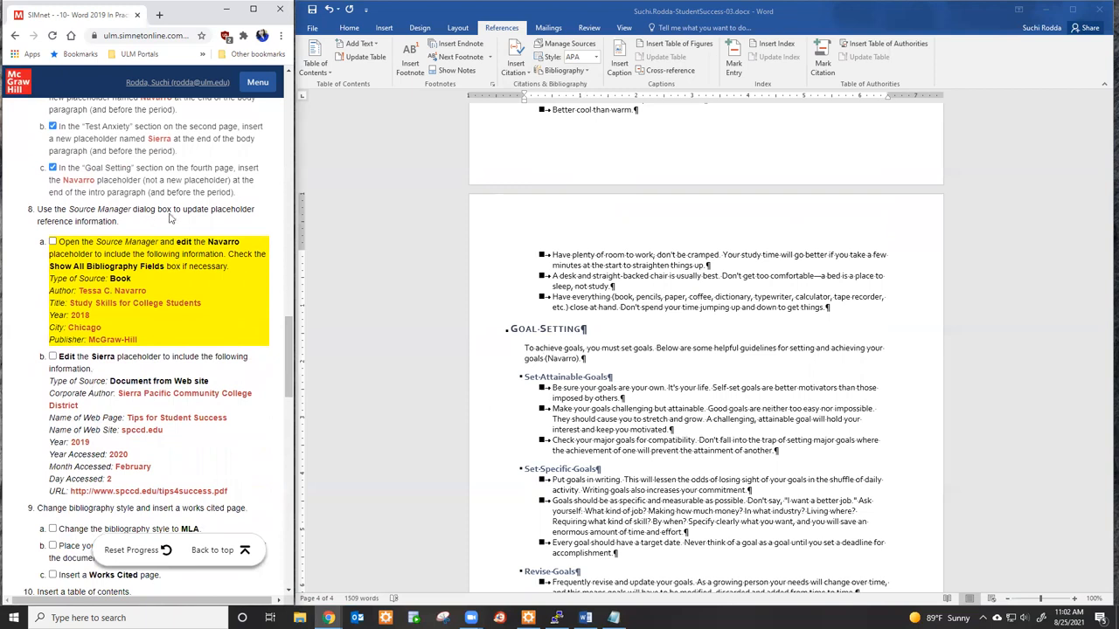
pyautogui.click(574, 45)
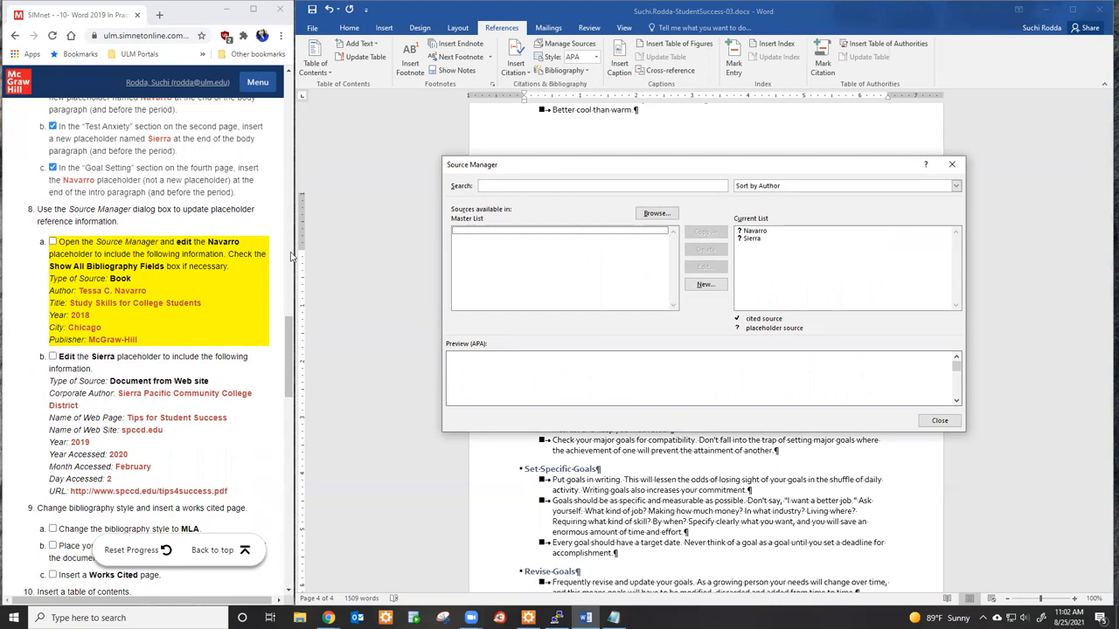
pyautogui.click(751, 232)
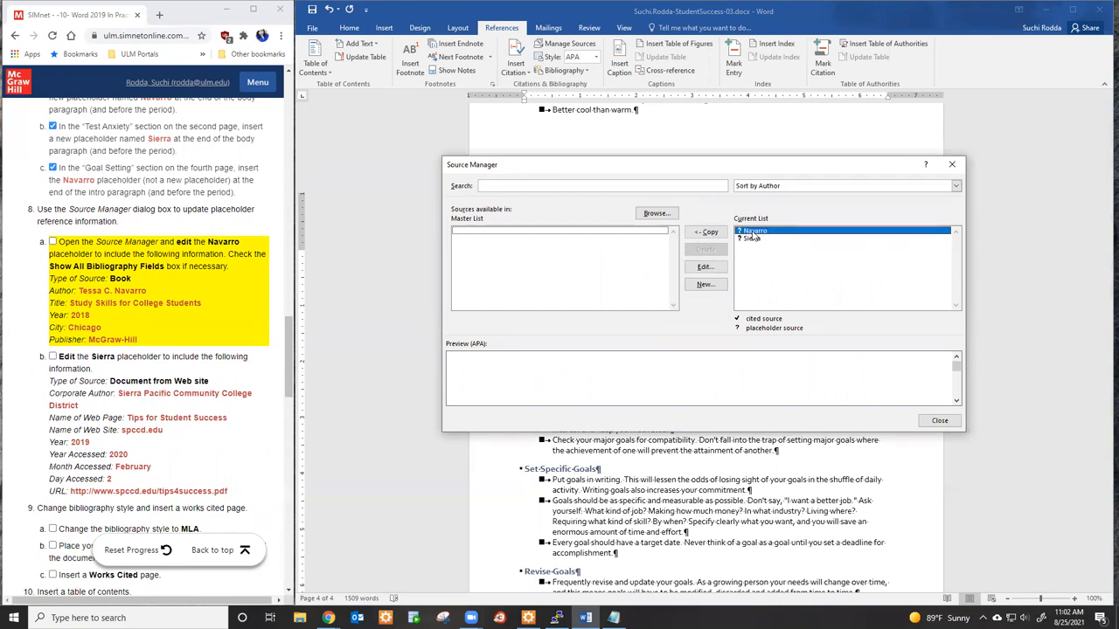
pyautogui.click(705, 266)
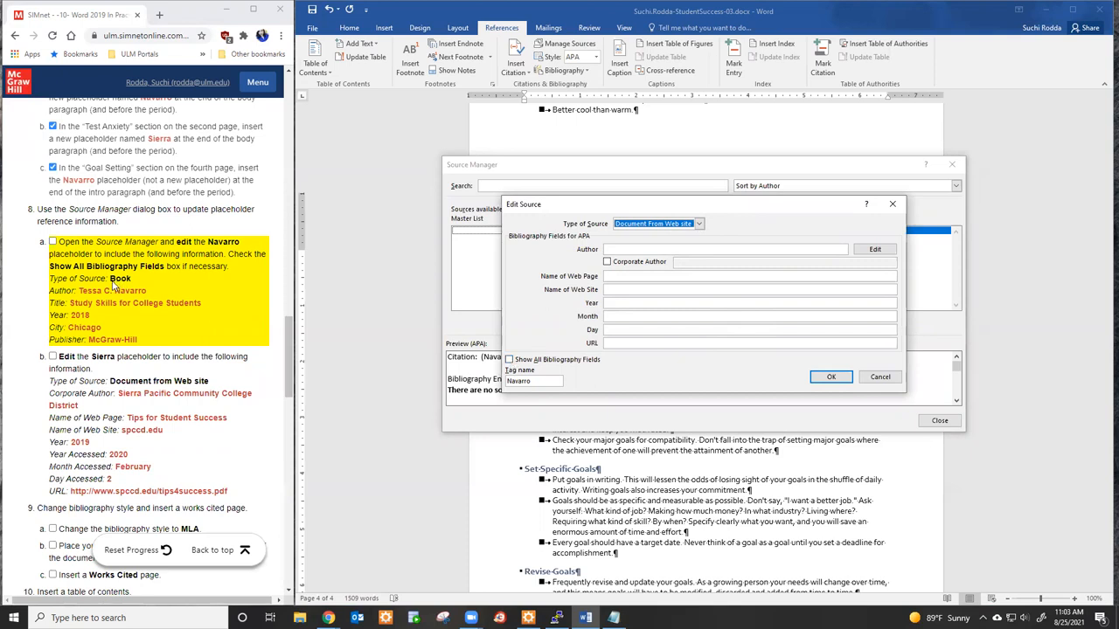
pyautogui.click(159, 297)
pyautogui.click(671, 226)
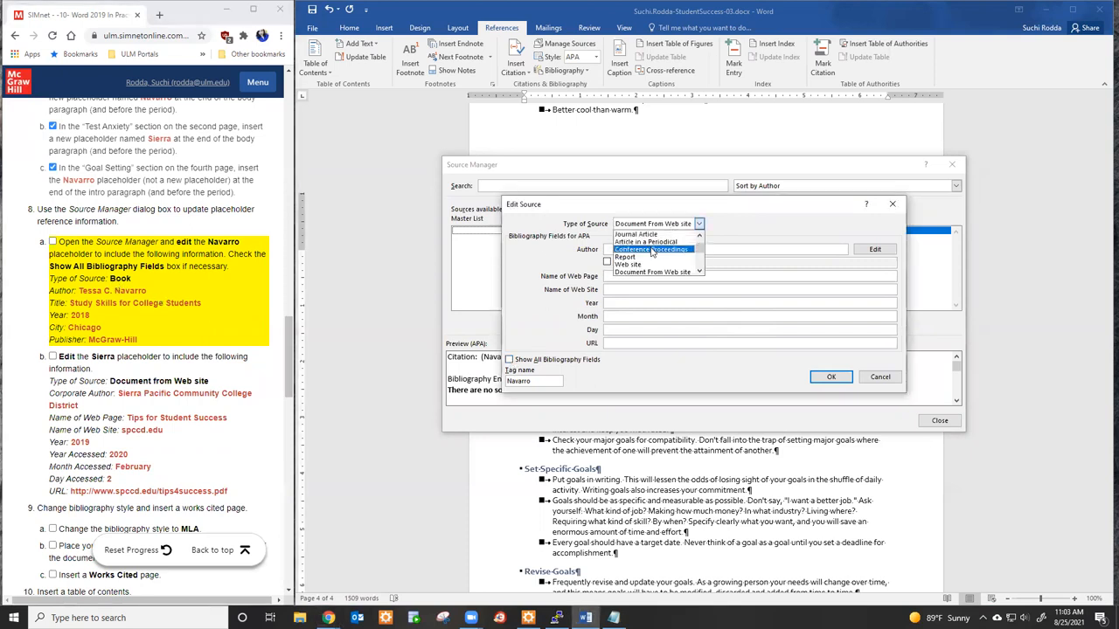
pyautogui.scroll(-2, 637, 273)
pyautogui.scroll(5, 642, 264)
pyautogui.scroll(-4, 655, 244)
pyautogui.scroll(5, 655, 249)
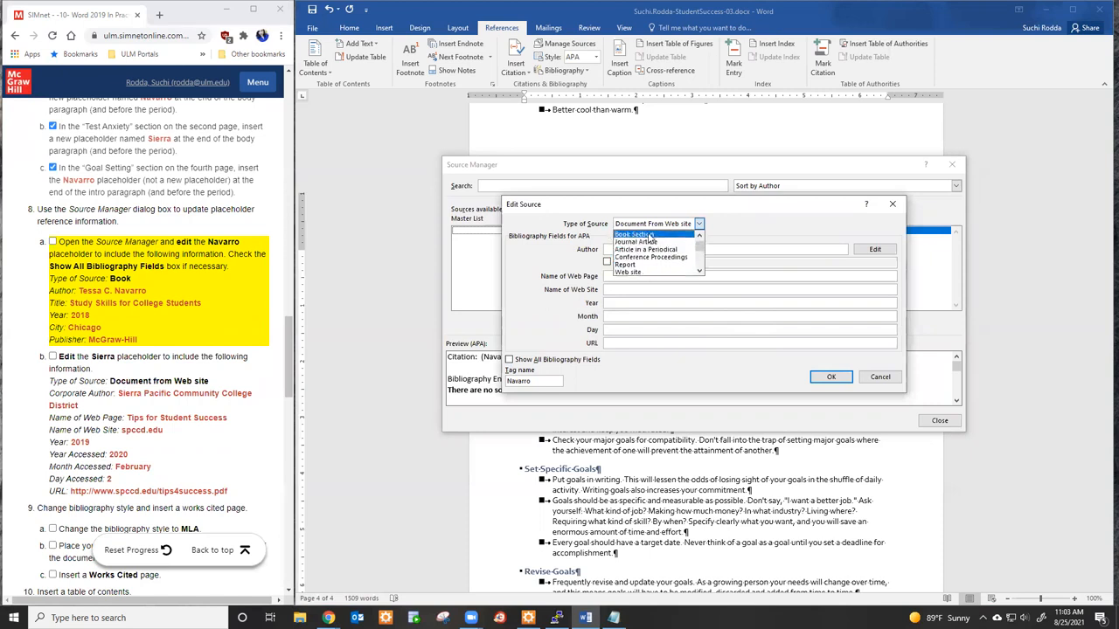
pyautogui.click(652, 240)
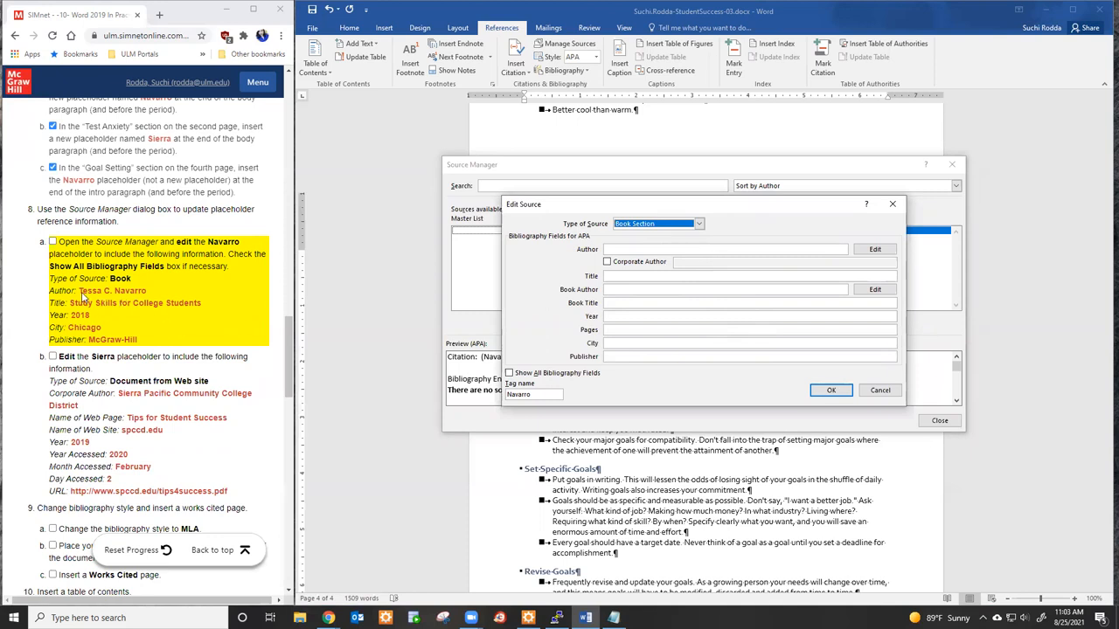
# Copy the author's full name and the title Study Skills for College Students from instruction 8a into the source details.
pyautogui.moveTo(79, 292); pyautogui.dragTo(150, 296)
pyautogui.hotkey('ctrl', 'c')
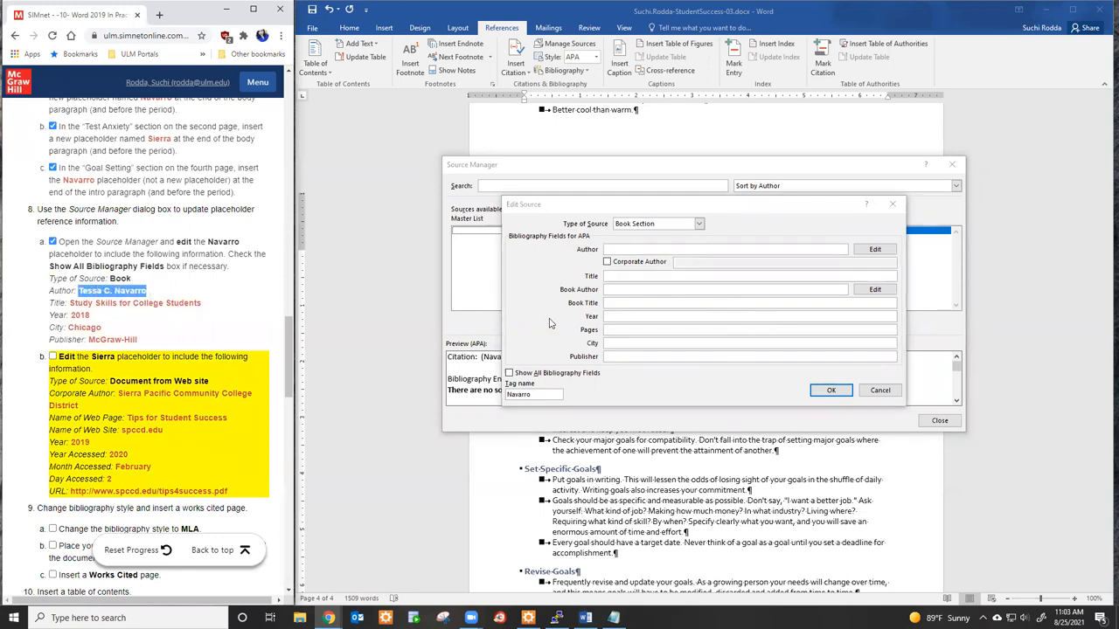
pyautogui.click(656, 249)
pyautogui.hotkey('ctrl', 'v')
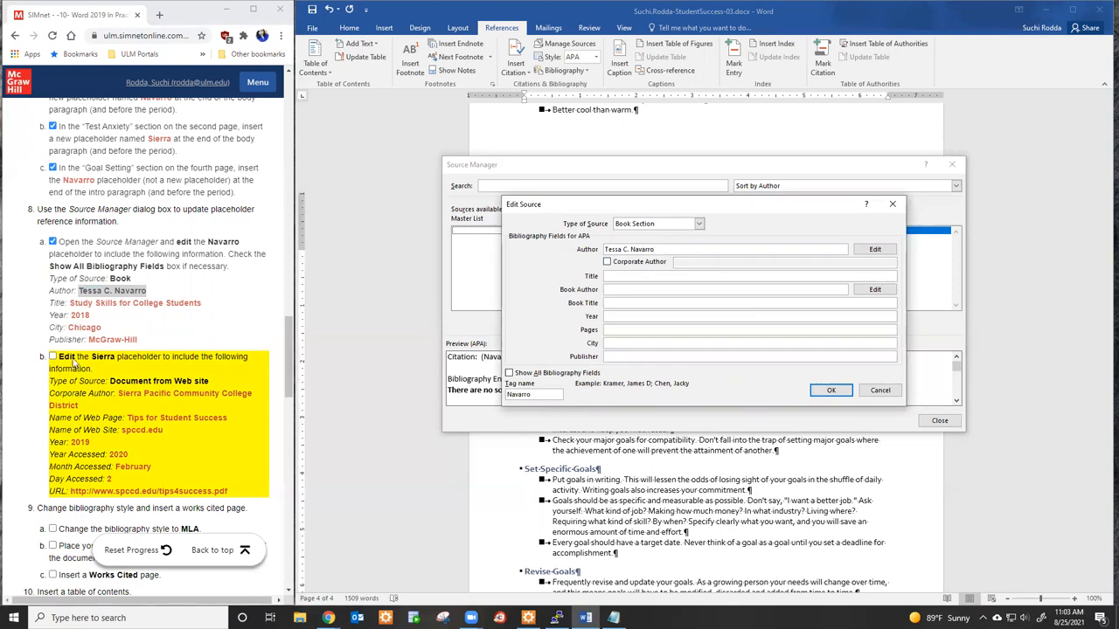
pyautogui.moveTo(70, 303); pyautogui.dragTo(201, 310)
pyautogui.hotkey('ctrl', 'c')
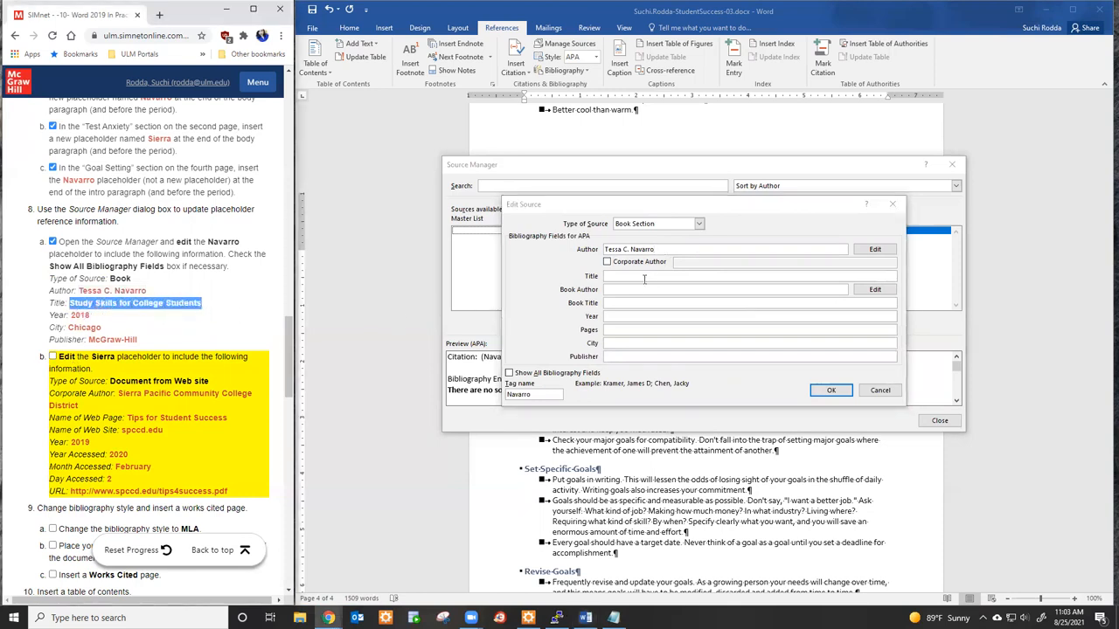
pyautogui.click(644, 277)
pyautogui.hotkey('ctrl', 'v')
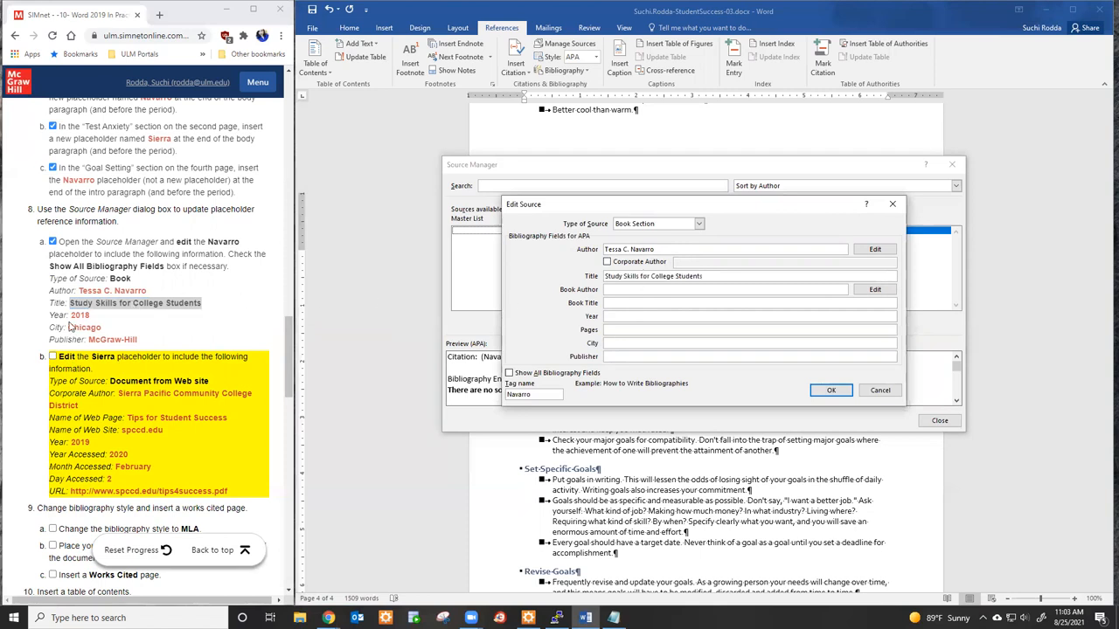
# Set the source's year to 2018, city to Chicago and publisher to McGraw-Hill, and save the edited source.
pyautogui.moveTo(71, 317); pyautogui.dragTo(89, 319)
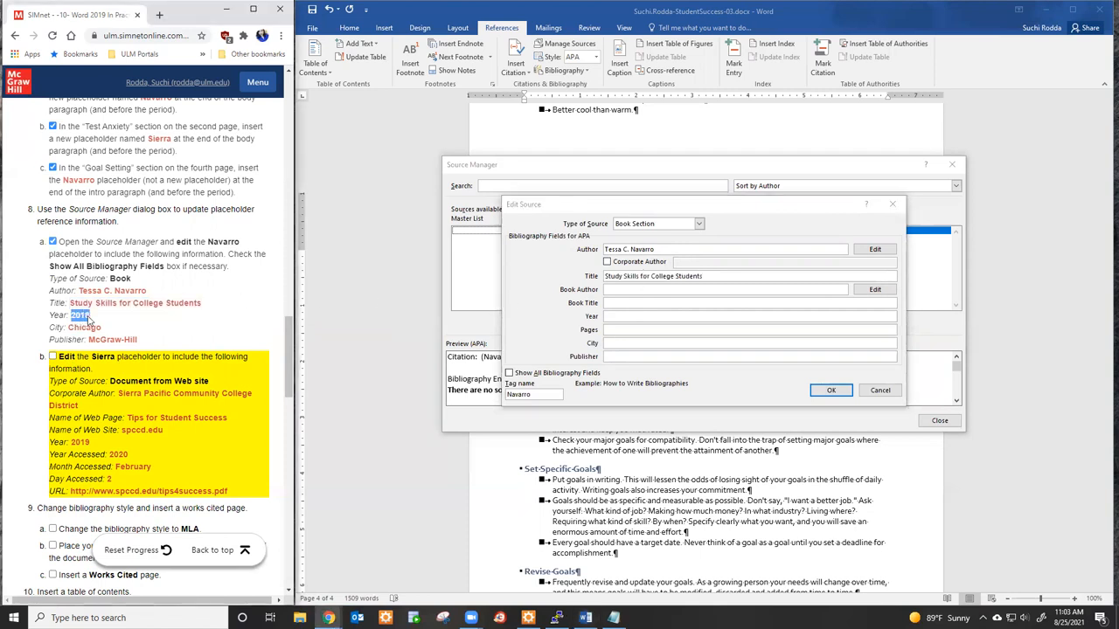
pyautogui.click(611, 316)
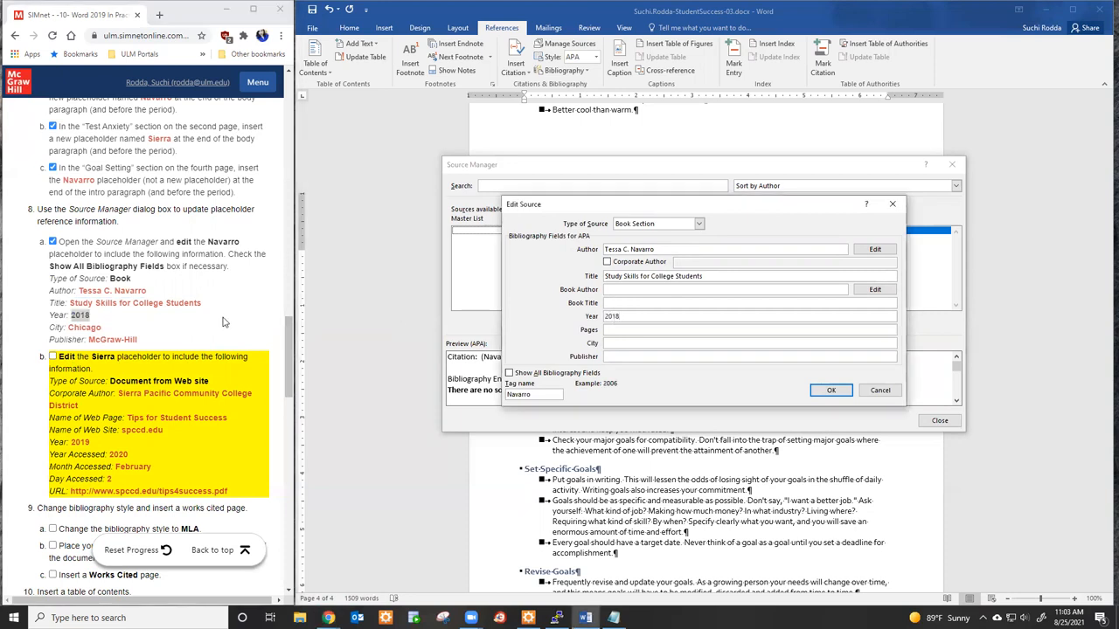
pyautogui.doubleClick(76, 328)
pyautogui.hotkey('ctrl', 'c')
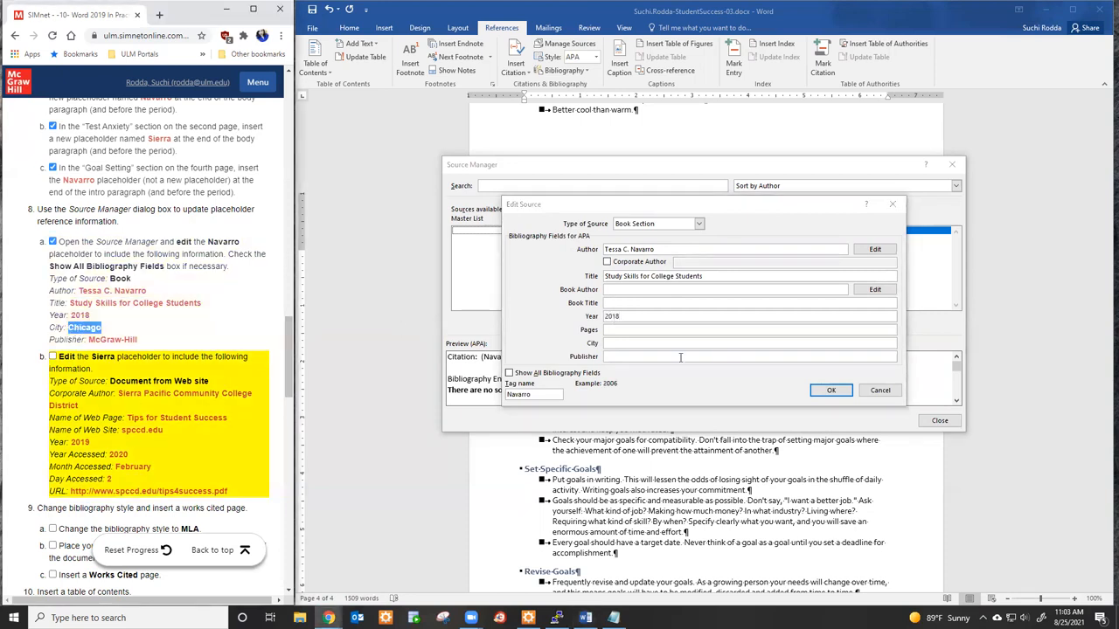
pyautogui.click(620, 344)
pyautogui.hotkey('ctrl', 'v')
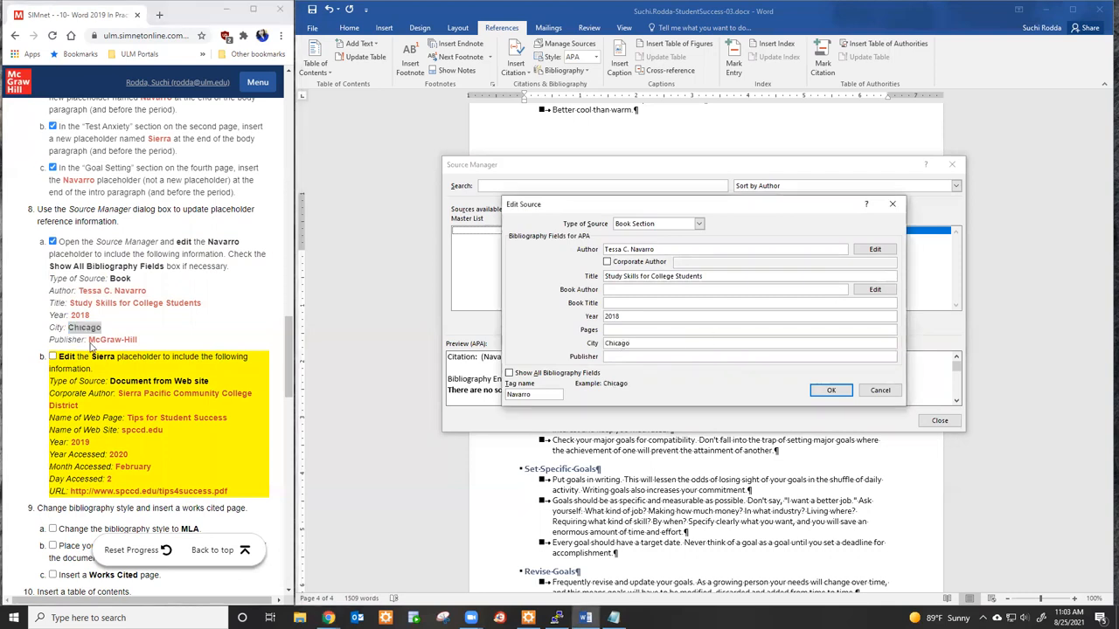
pyautogui.moveTo(89, 340); pyautogui.dragTo(138, 340)
pyautogui.hotkey('ctrl', 'c')
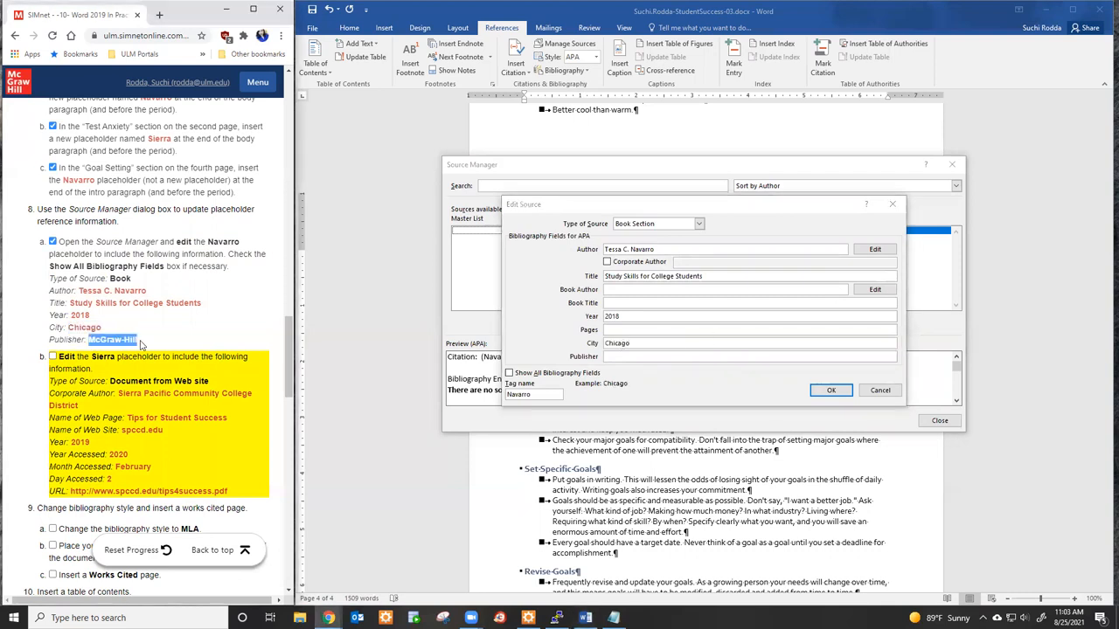
pyautogui.click(616, 357)
pyautogui.hotkey('ctrl', 'v')
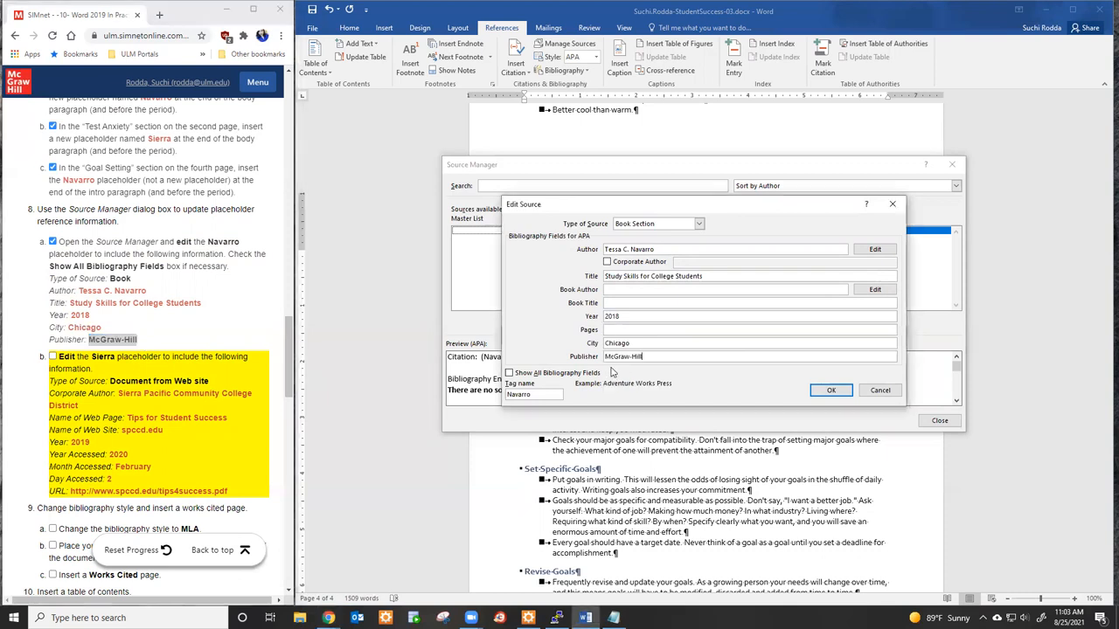
pyautogui.click(828, 391)
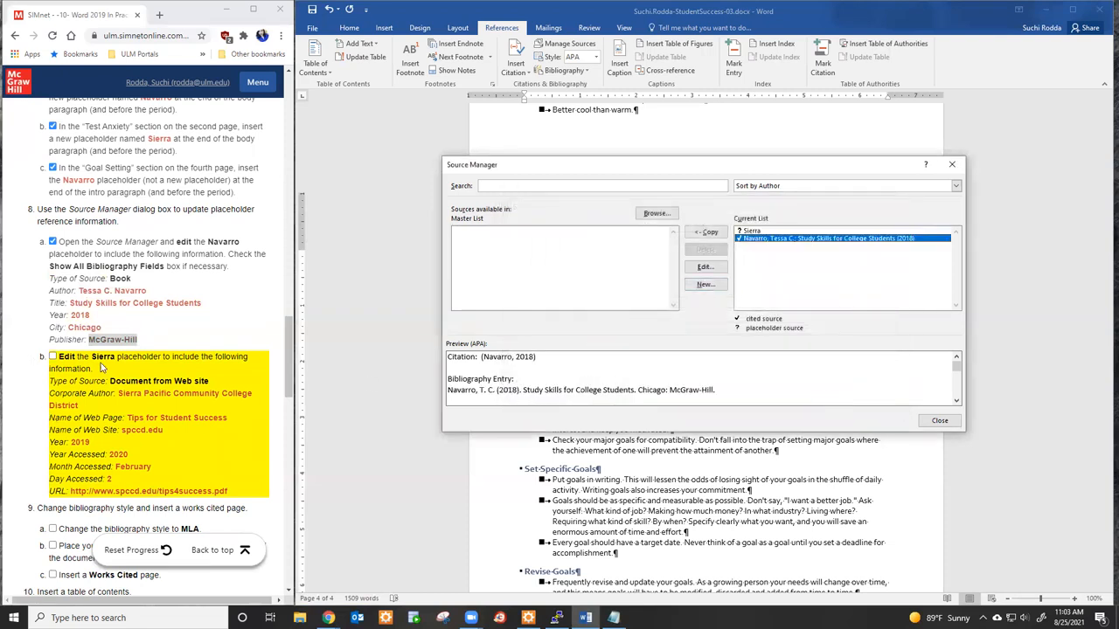
# Open the Sierra placeholder for editing and set its source type to Document From Web site.
pyautogui.scroll(-2, 100, 362)
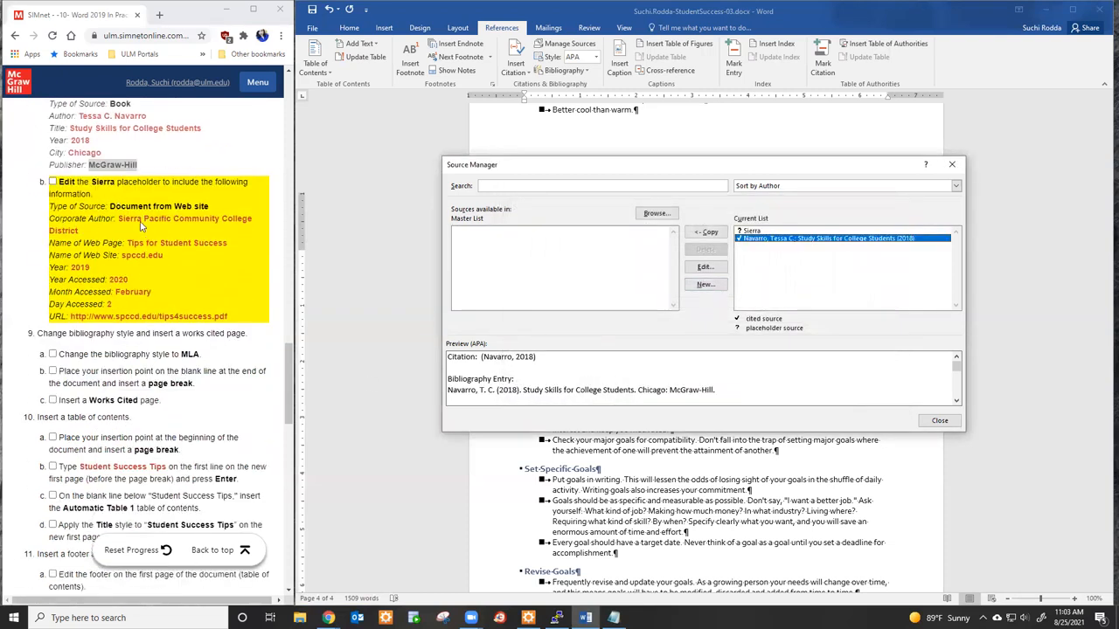
pyautogui.click(751, 232)
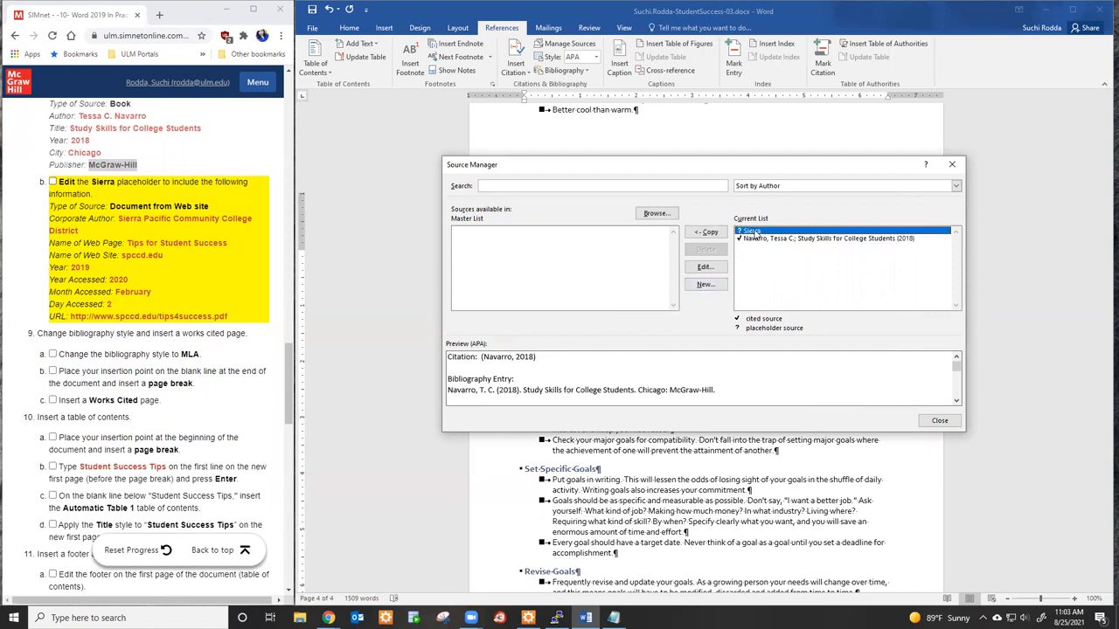
pyautogui.click(696, 266)
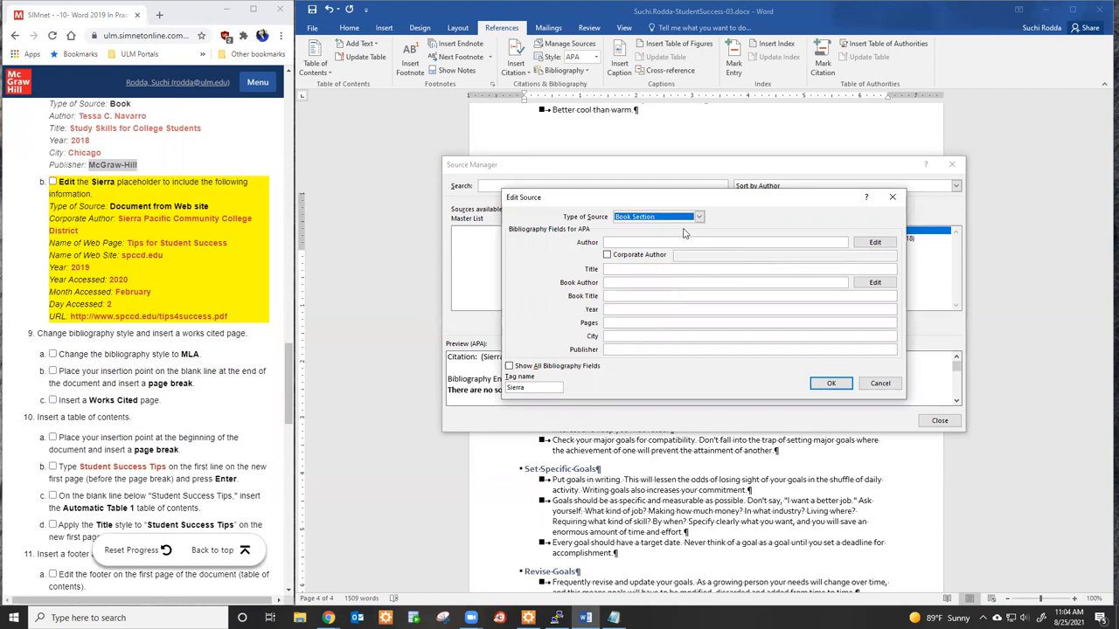
pyautogui.click(699, 217)
pyautogui.scroll(-3, 680, 251)
pyautogui.click(678, 262)
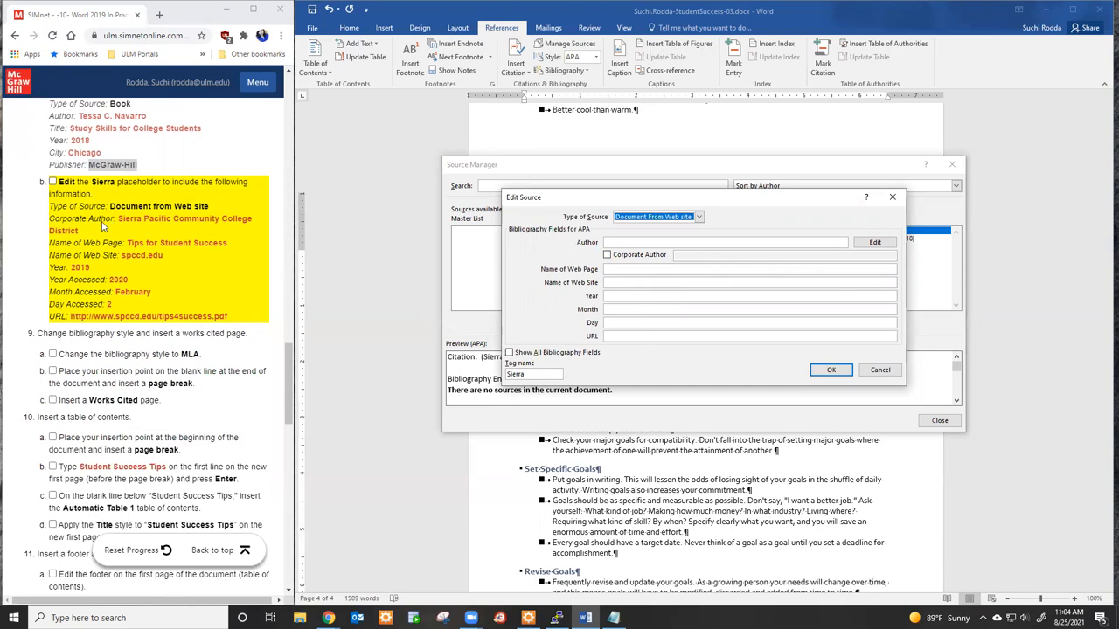
# Enable a corporate author for the Sierra source and enter Sierra Pacific Community College District.
pyautogui.click(607, 255)
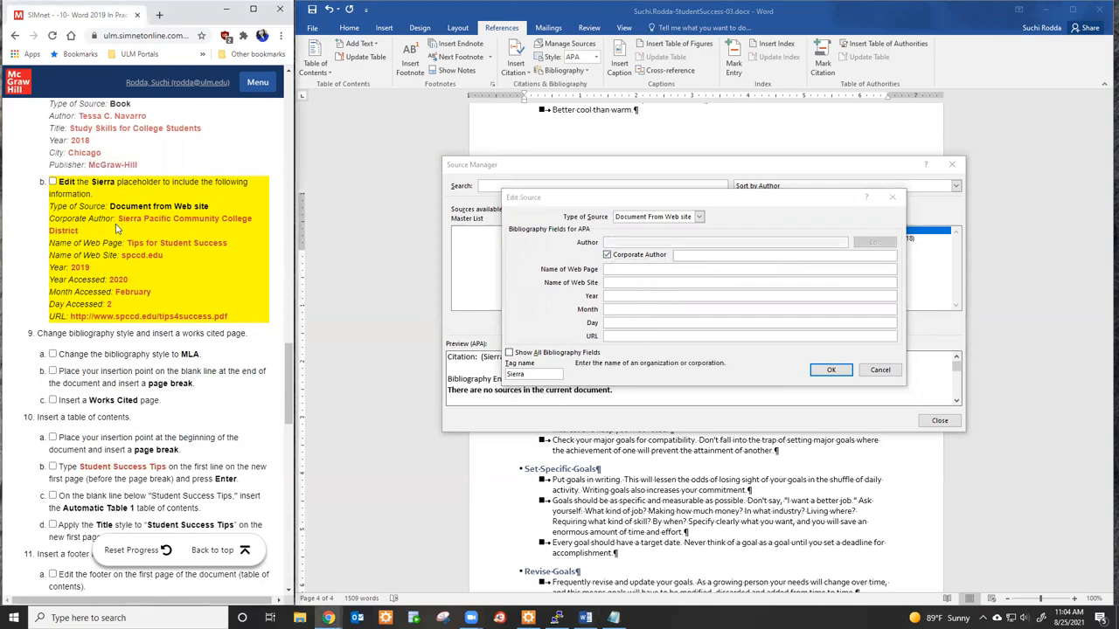
pyautogui.moveTo(118, 220); pyautogui.dragTo(78, 232)
pyautogui.hotkey('ctrl', 'c')
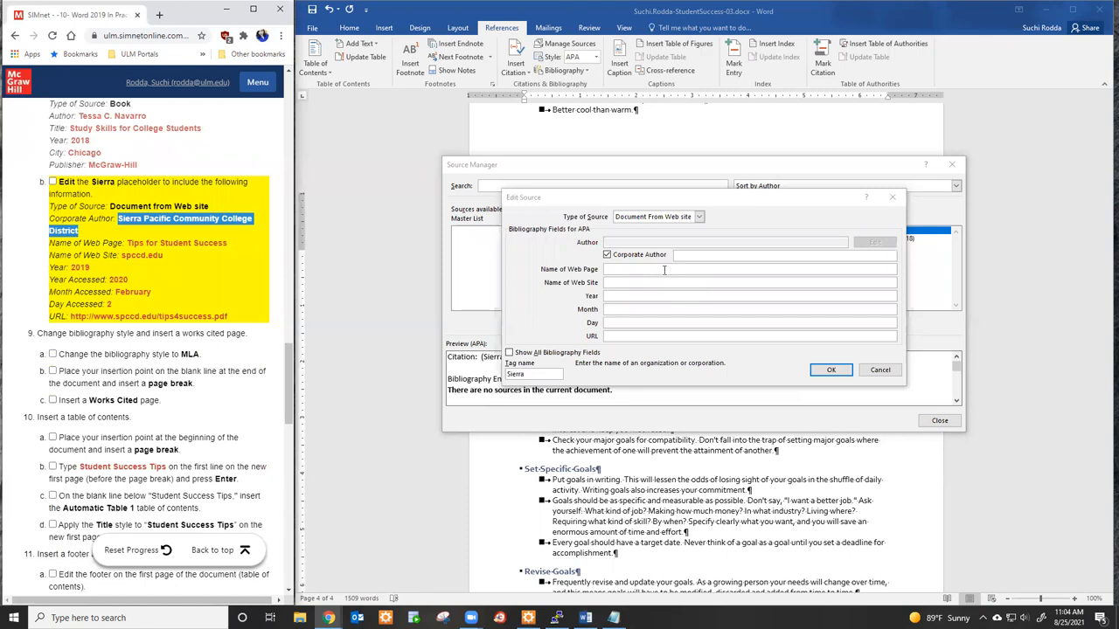
pyautogui.click(682, 255)
pyautogui.hotkey('ctrl', 'v')
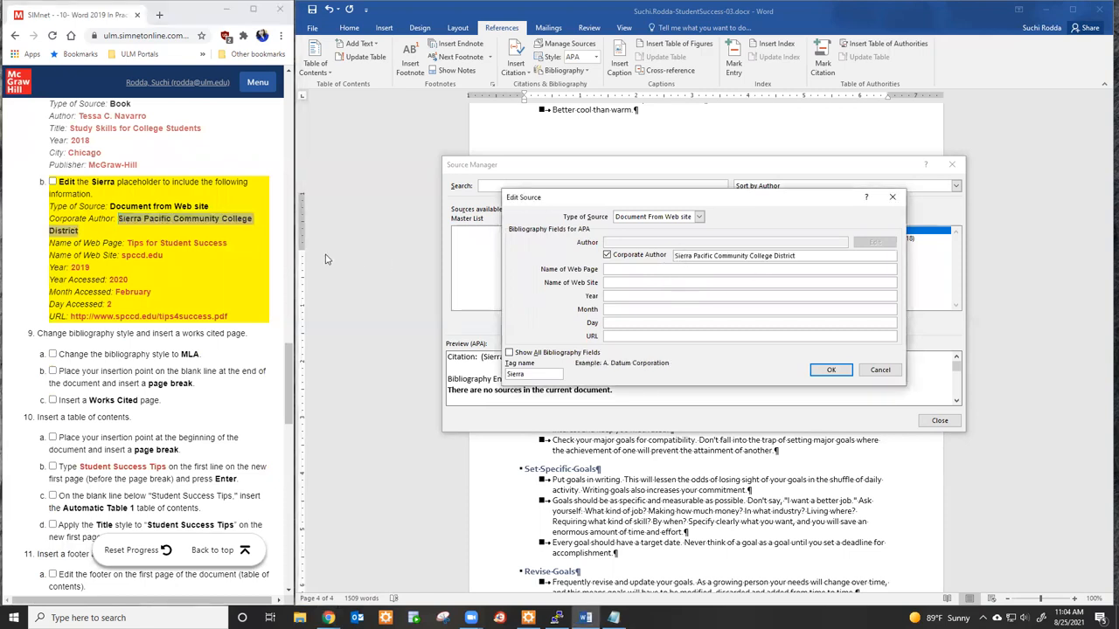
# Enter Tips for Student Success as the web page name and spccd.edu as the web site name for the Sierra source.
pyautogui.moveTo(126, 243); pyautogui.dragTo(230, 253)
pyautogui.hotkey('ctrl', 'c')
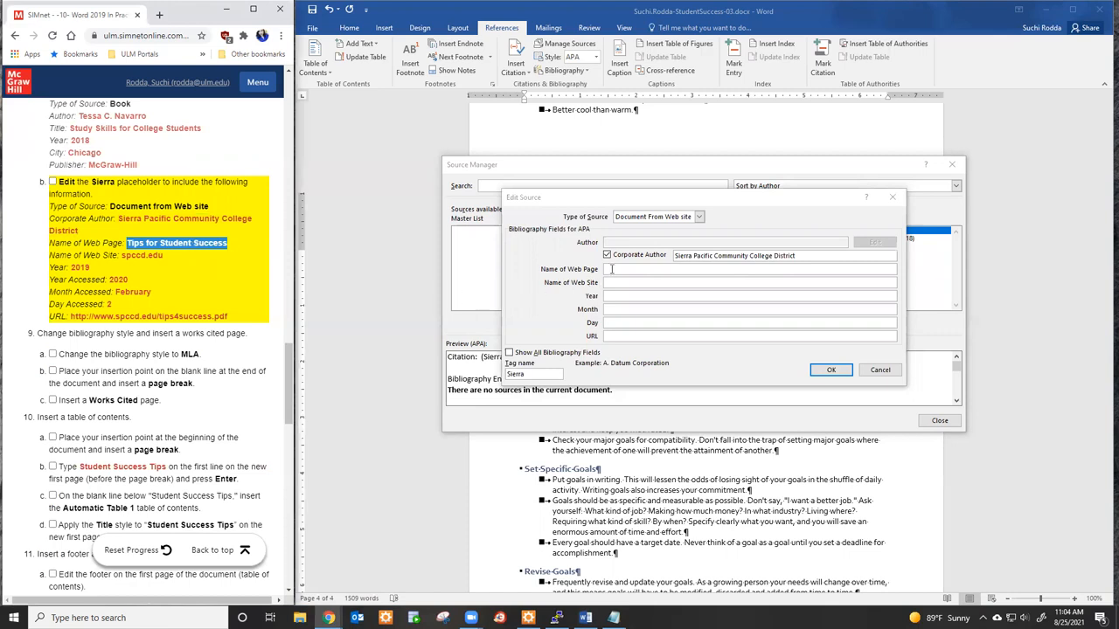
pyautogui.click(612, 269)
pyautogui.hotkey('ctrl', 'v')
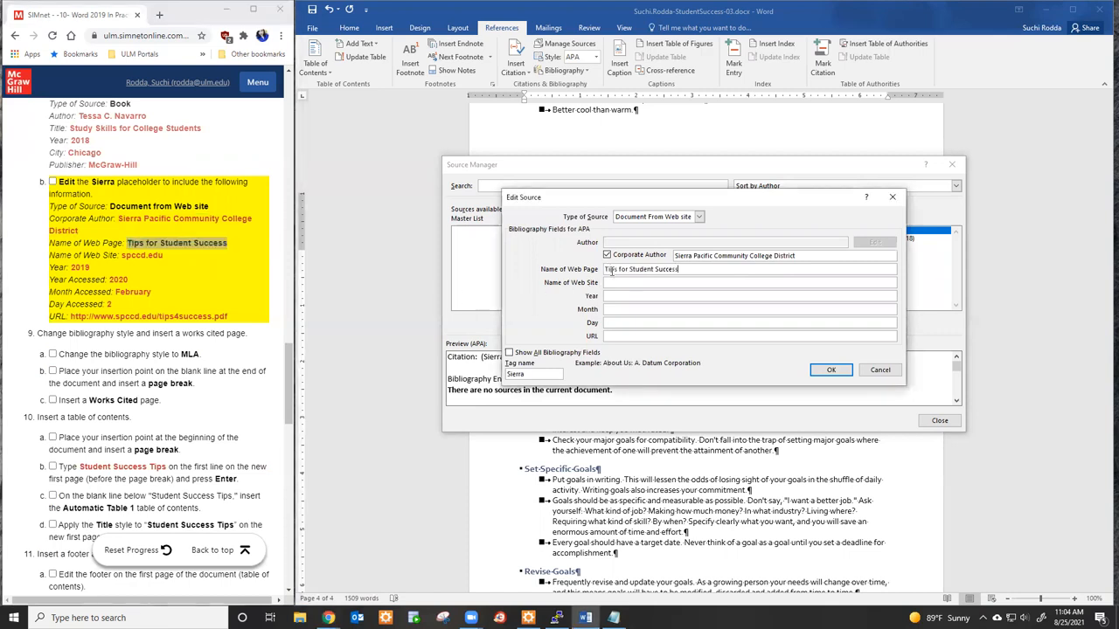
pyautogui.moveTo(122, 256); pyautogui.dragTo(166, 256)
pyautogui.hotkey('ctrl', 'c')
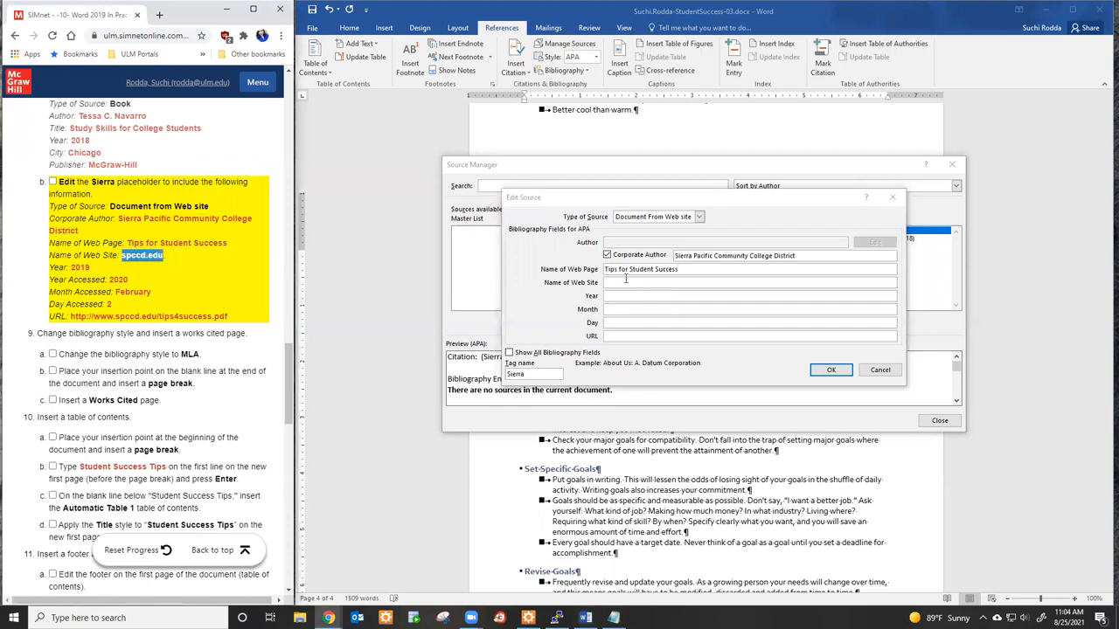
pyautogui.click(626, 279)
pyautogui.hotkey('ctrl', 'v')
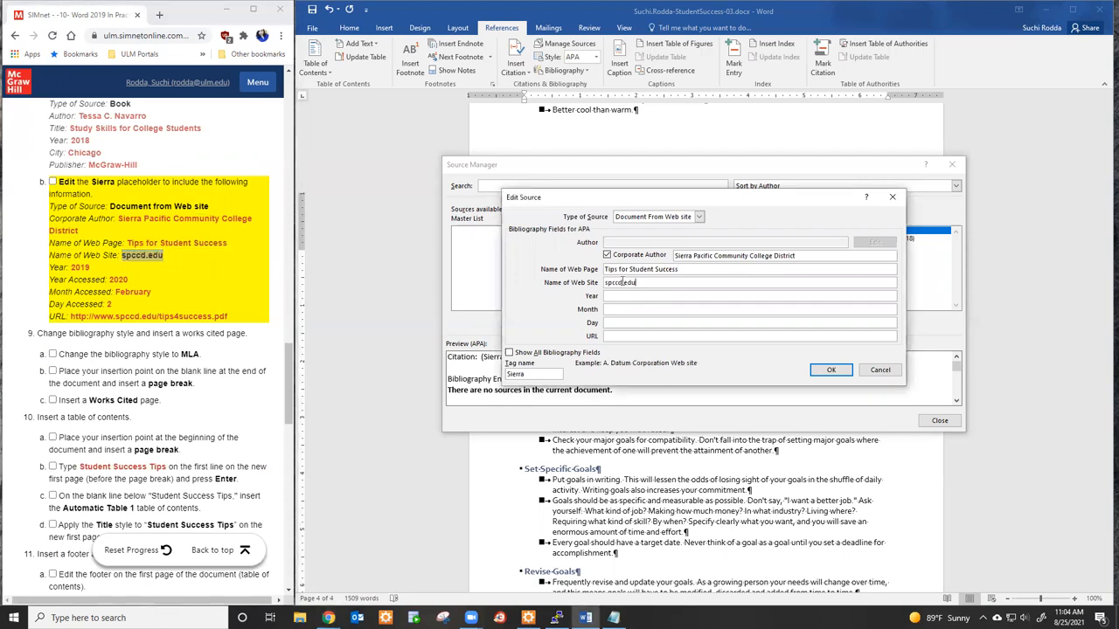
# Set the Sierra source's year to 2019, show all bibliography fields, and set the year accessed to 2020.
pyautogui.doubleClick(78, 268)
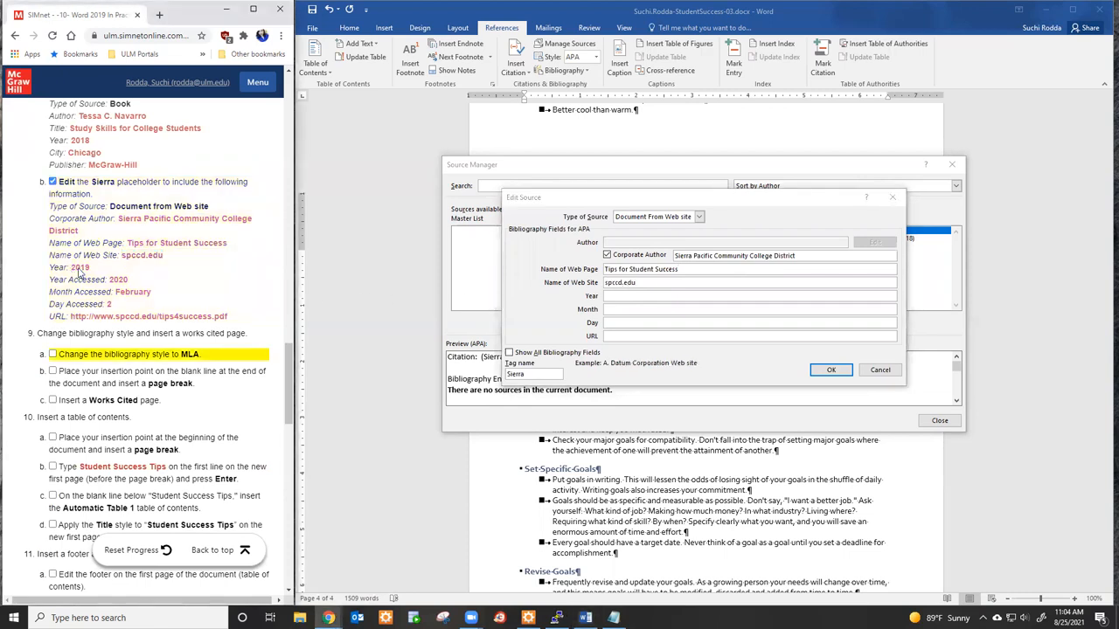
pyautogui.click(653, 295)
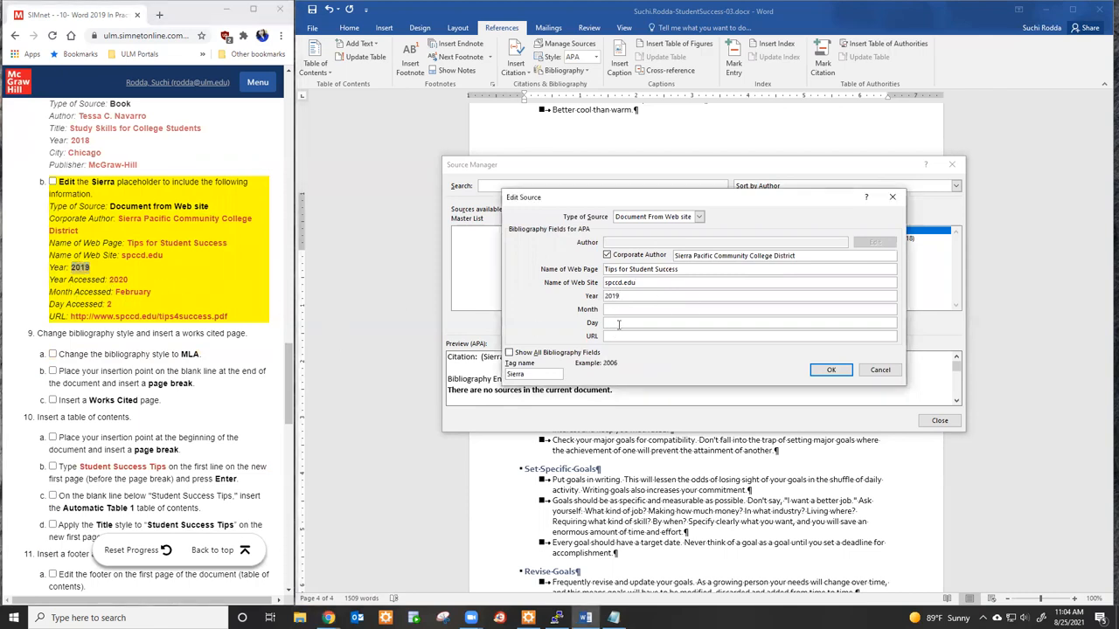
pyautogui.click(511, 354)
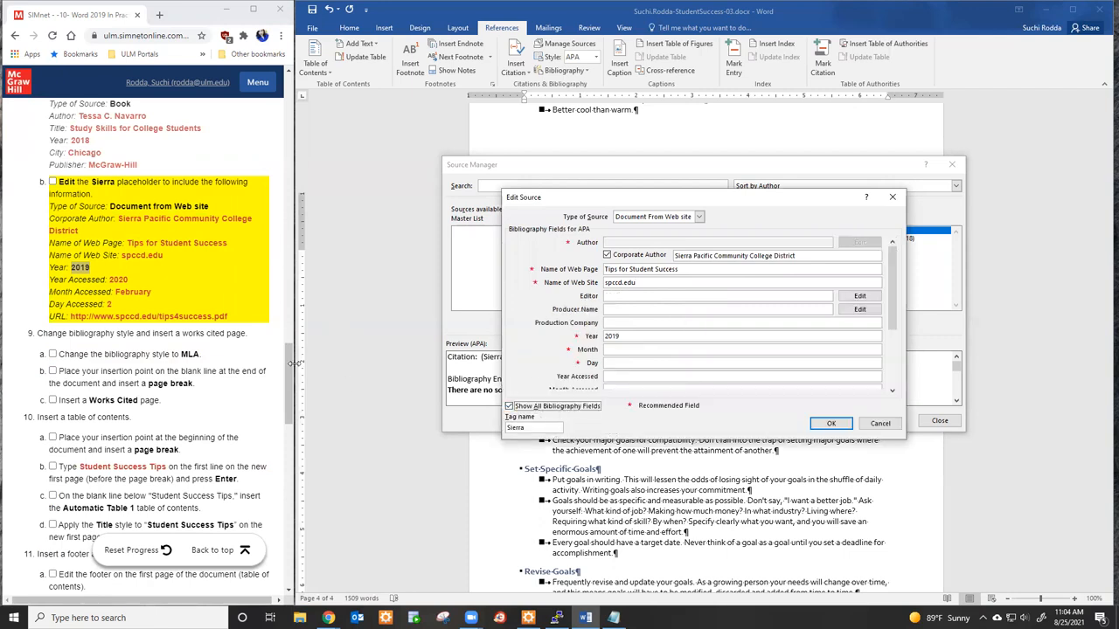
pyautogui.doubleClick(119, 280)
pyautogui.hotkey('ctrl', 'c')
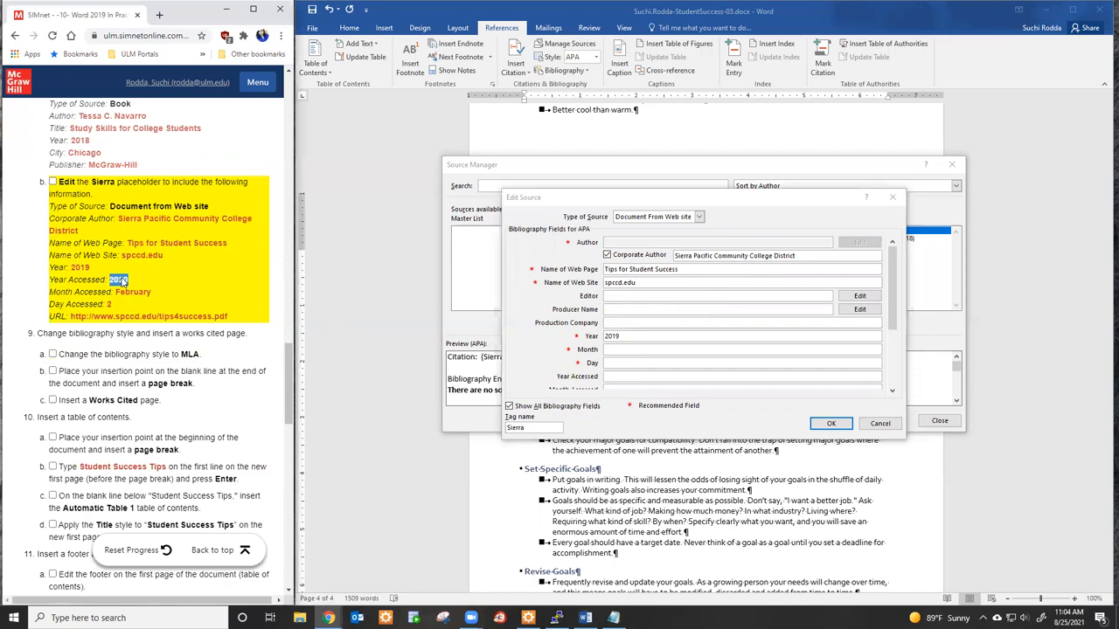
pyautogui.click(622, 377)
pyautogui.hotkey('ctrl', 'v')
# Enter February as the month accessed and 2 as the day accessed for the Sierra source.
pyautogui.doubleClick(131, 295)
pyautogui.hotkey('ctrl', 'c')
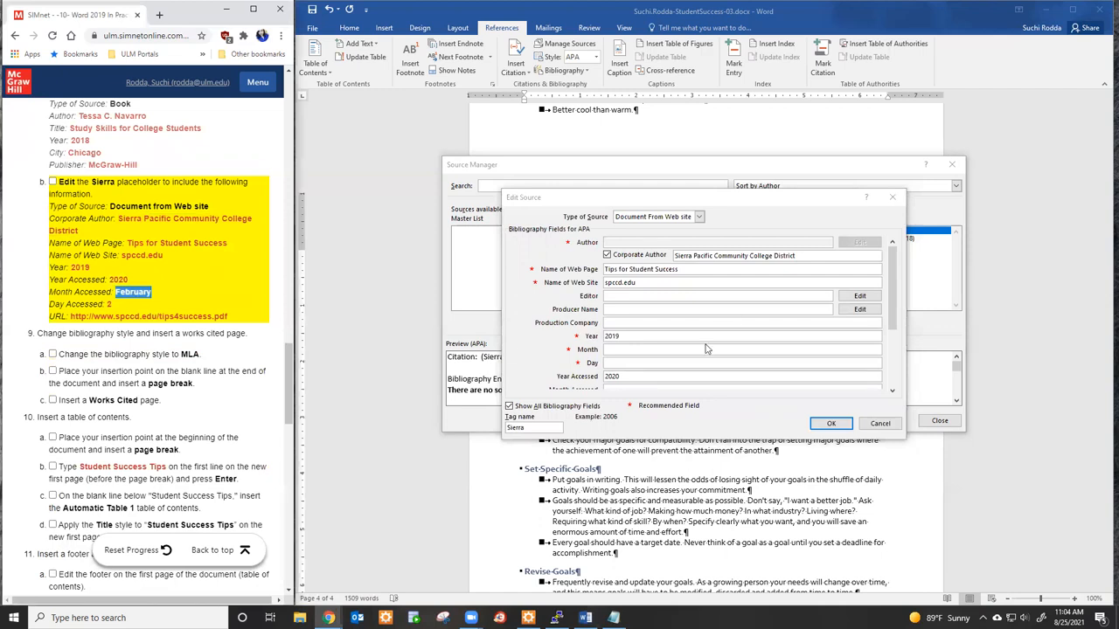
pyautogui.moveTo(894, 310); pyautogui.dragTo(894, 346)
pyautogui.click(681, 364)
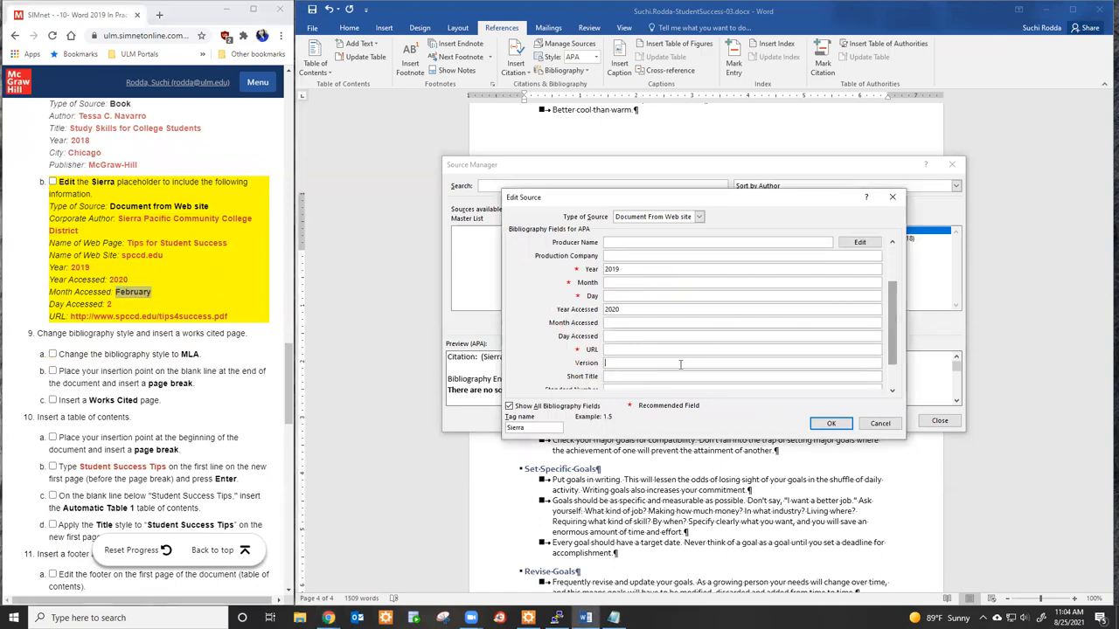
pyautogui.hotkey('ctrl', 'v')
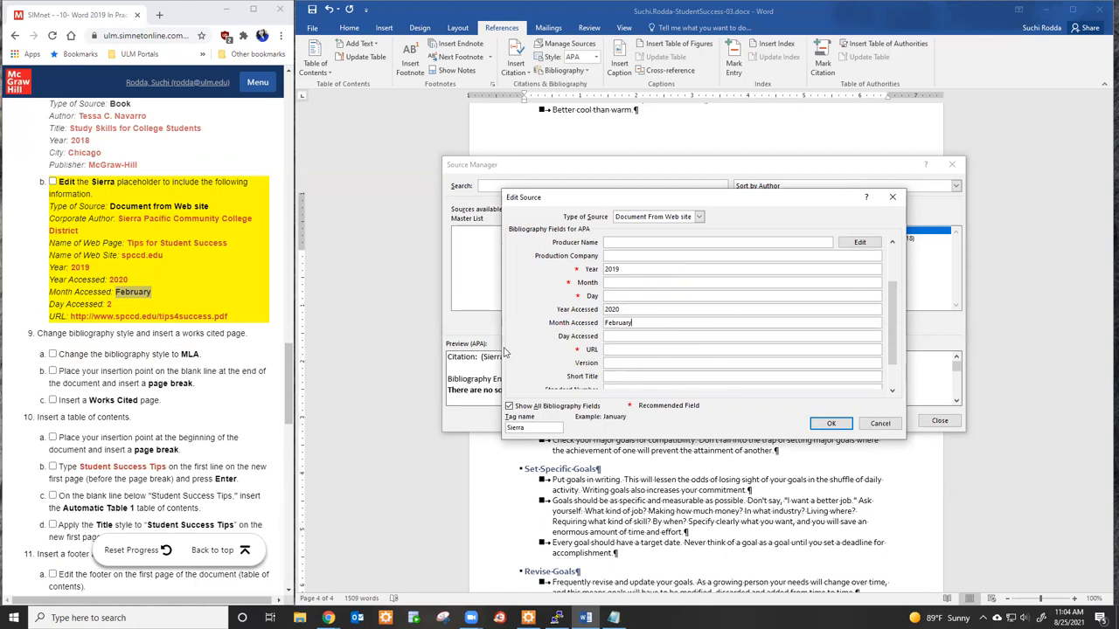
pyautogui.write('2')
pyautogui.moveTo(71, 317); pyautogui.dragTo(239, 321)
pyautogui.hotkey('ctrl', 'c')
pyautogui.click(613, 350)
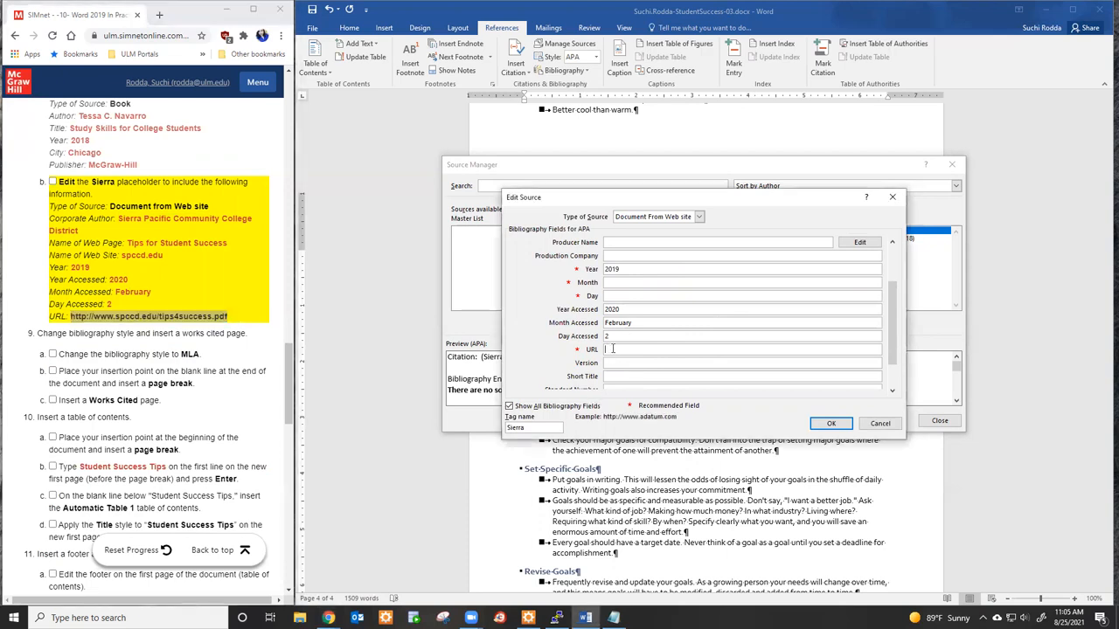
pyautogui.hotkey('ctrl', 'v')
pyautogui.click(829, 424)
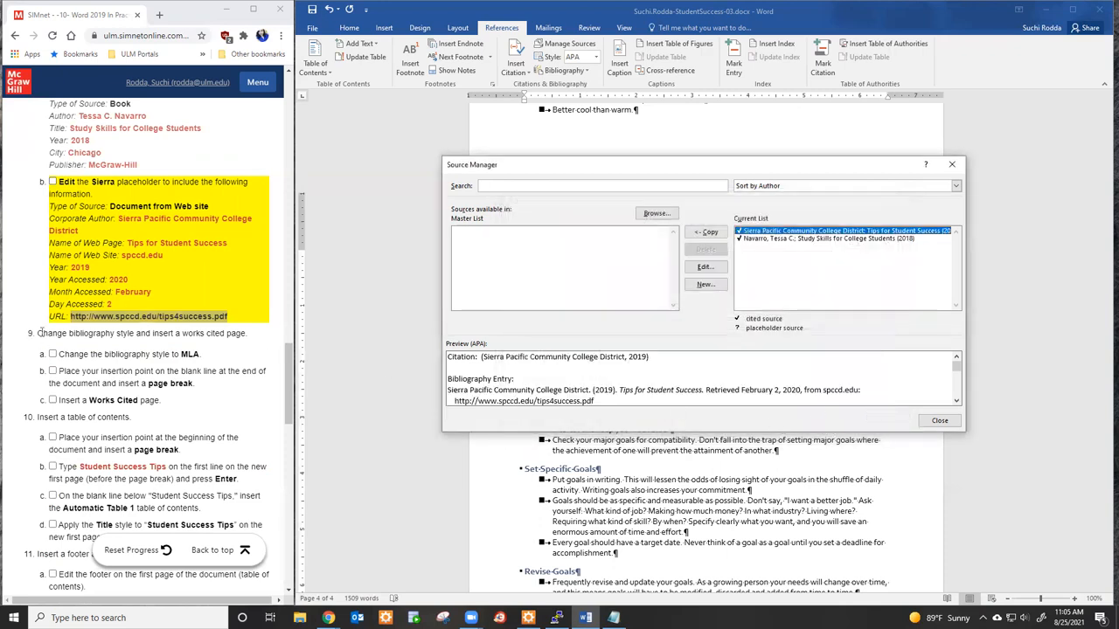
pyautogui.click(53, 182)
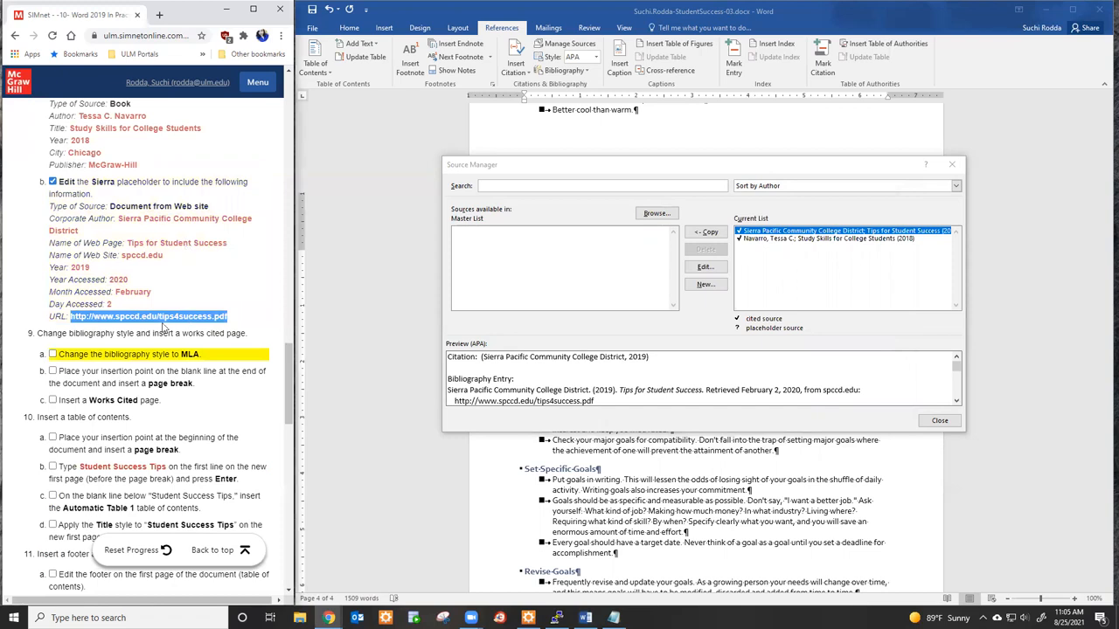
pyautogui.click(939, 422)
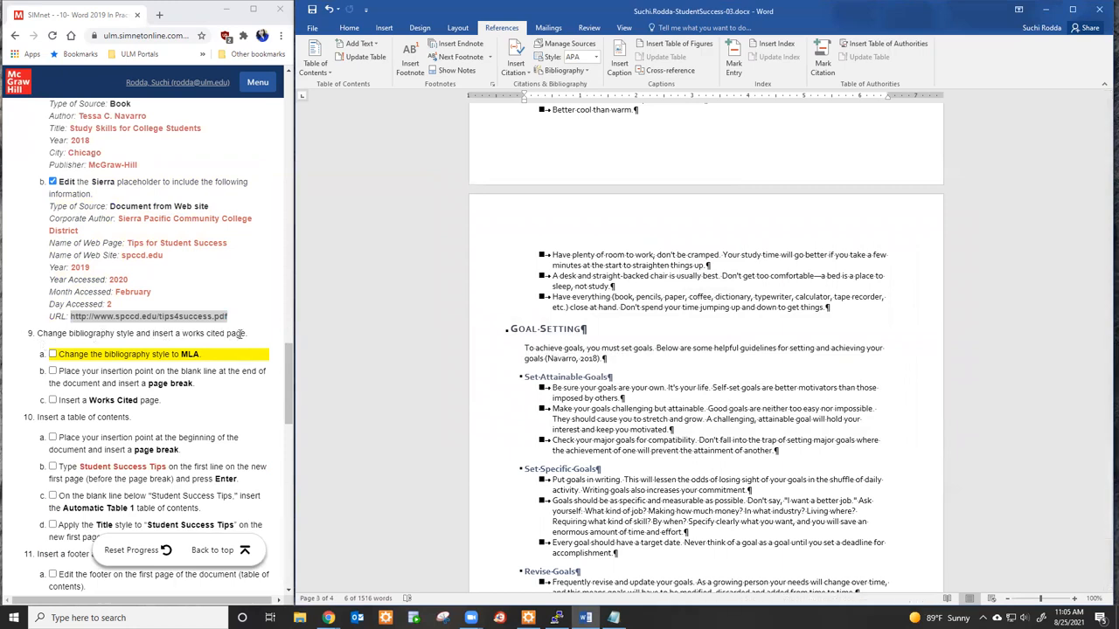
# Change the document's bibliography style to MLA Seventh Edition and mark instruction 9a complete.
pyautogui.scroll(9, 688, 302)
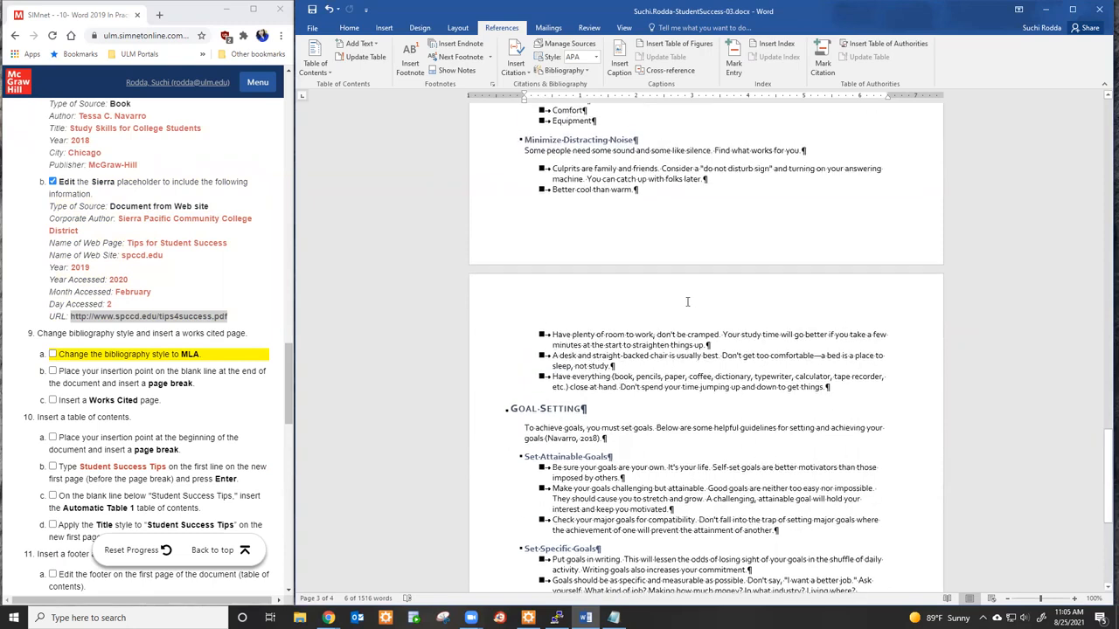
pyautogui.scroll(12, 688, 287)
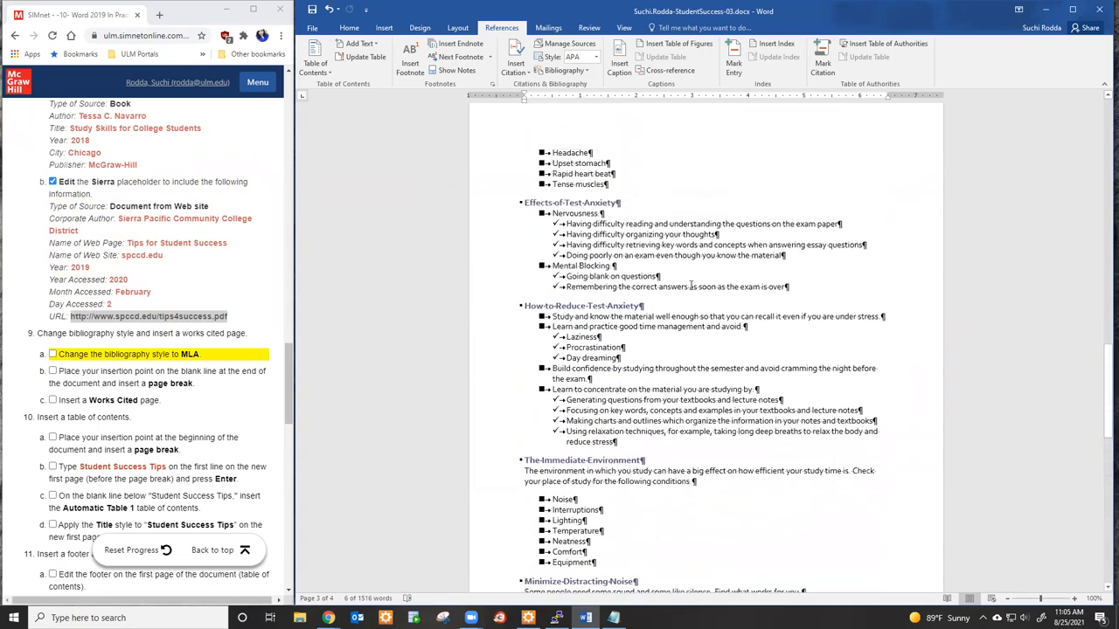
pyautogui.scroll(3, 688, 280)
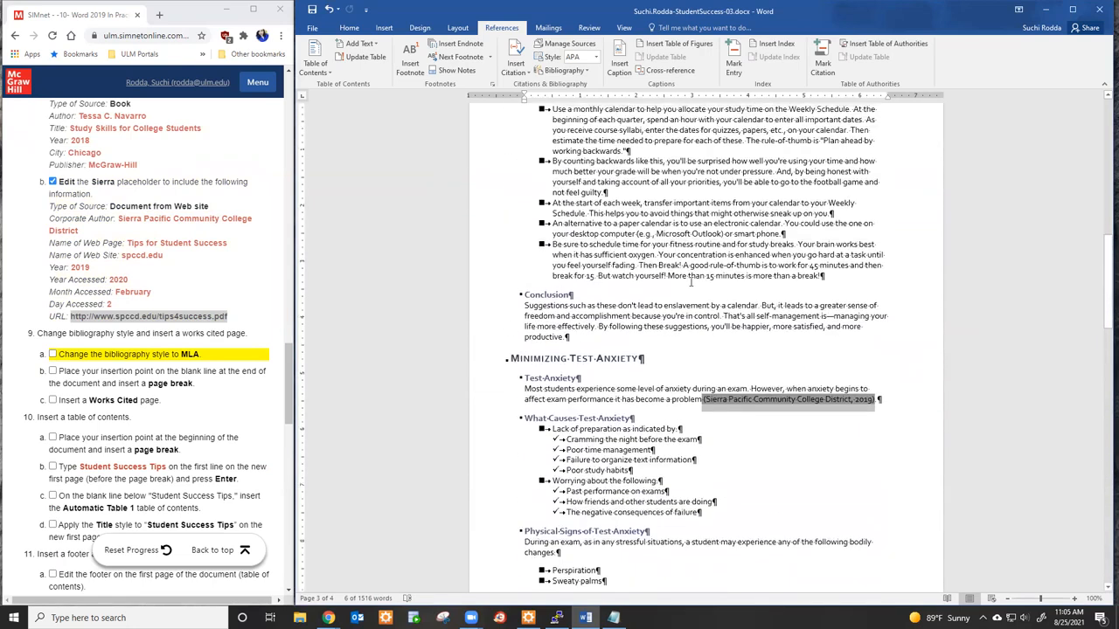
pyautogui.click(688, 319)
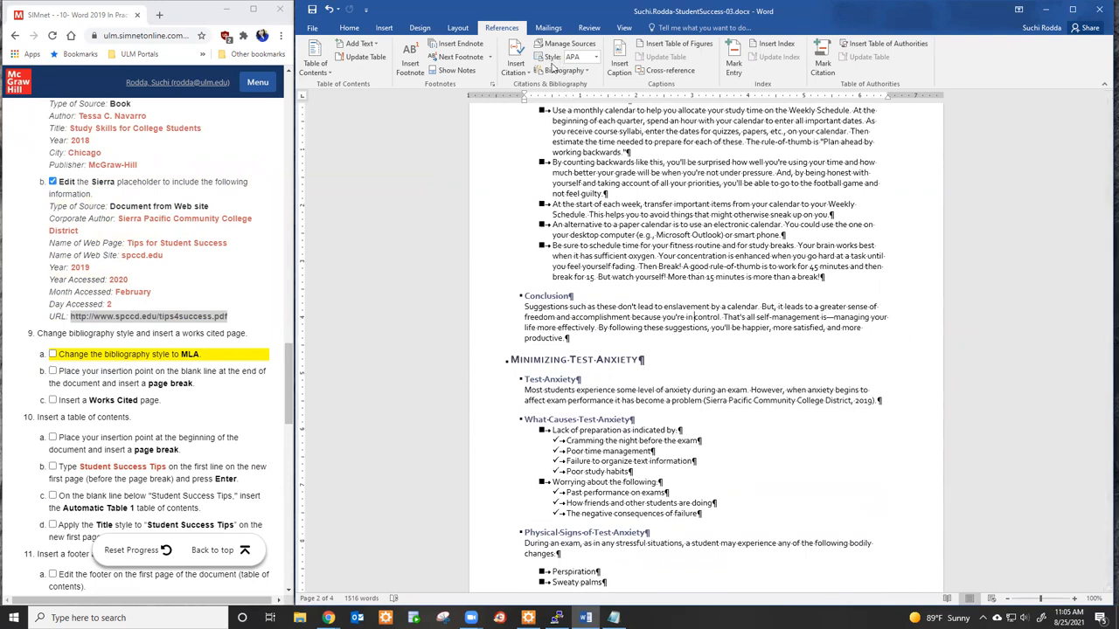
pyautogui.click(597, 58)
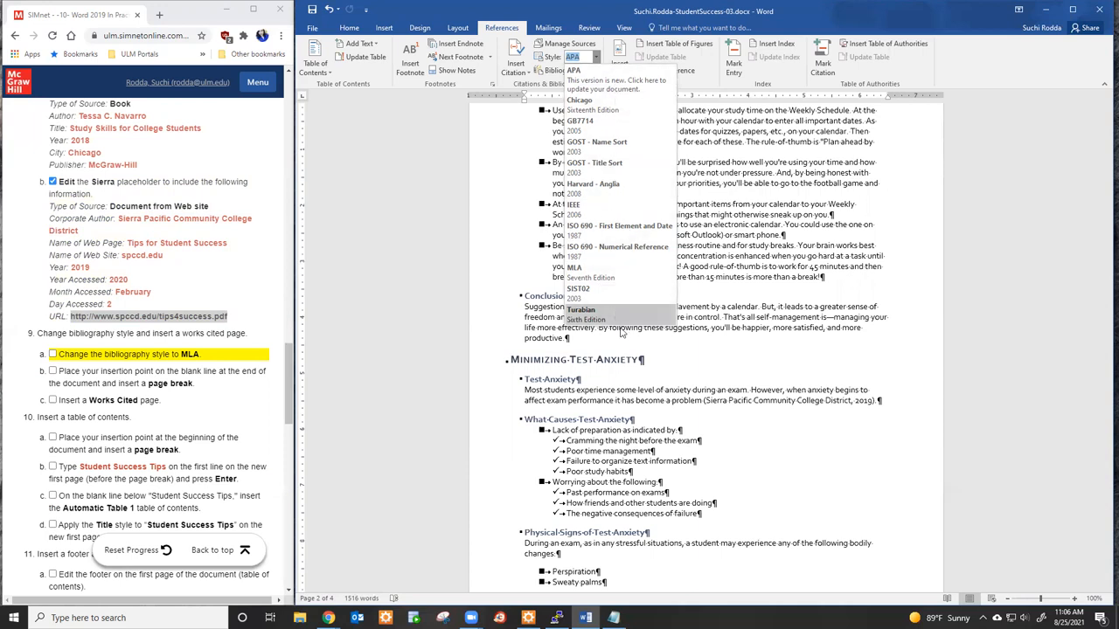
pyautogui.click(610, 278)
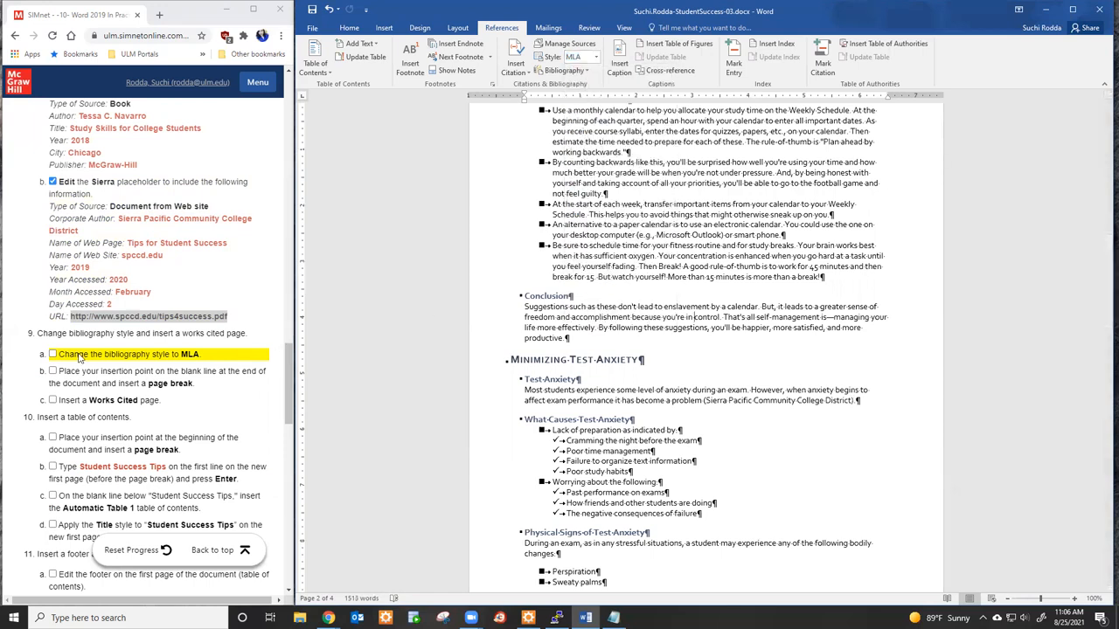
pyautogui.click(53, 355)
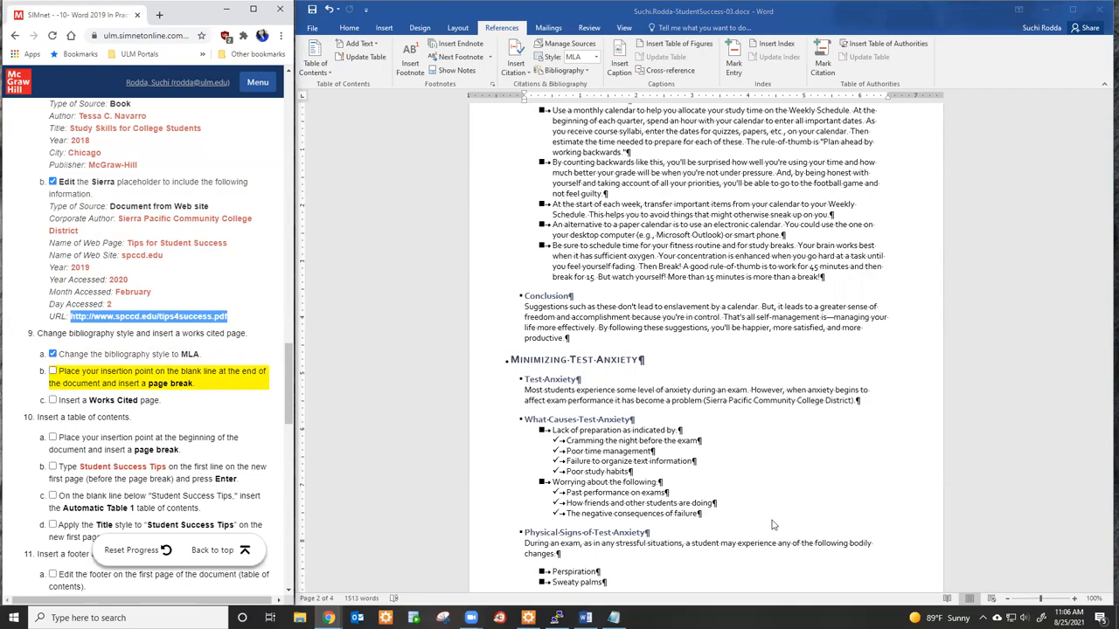
# Place the insertion point on the blank line at the end of the document, below the Revise Goals bullets.
pyautogui.scroll(-3, 741, 472)
pyautogui.scroll(-20, 617, 461)
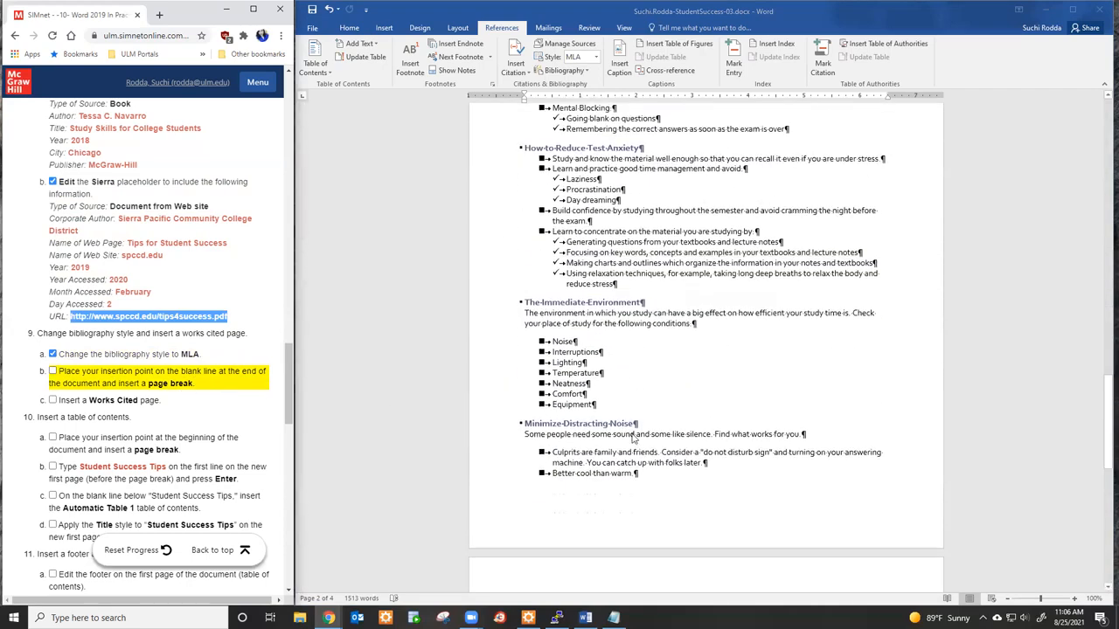
pyautogui.scroll(-7, 617, 460)
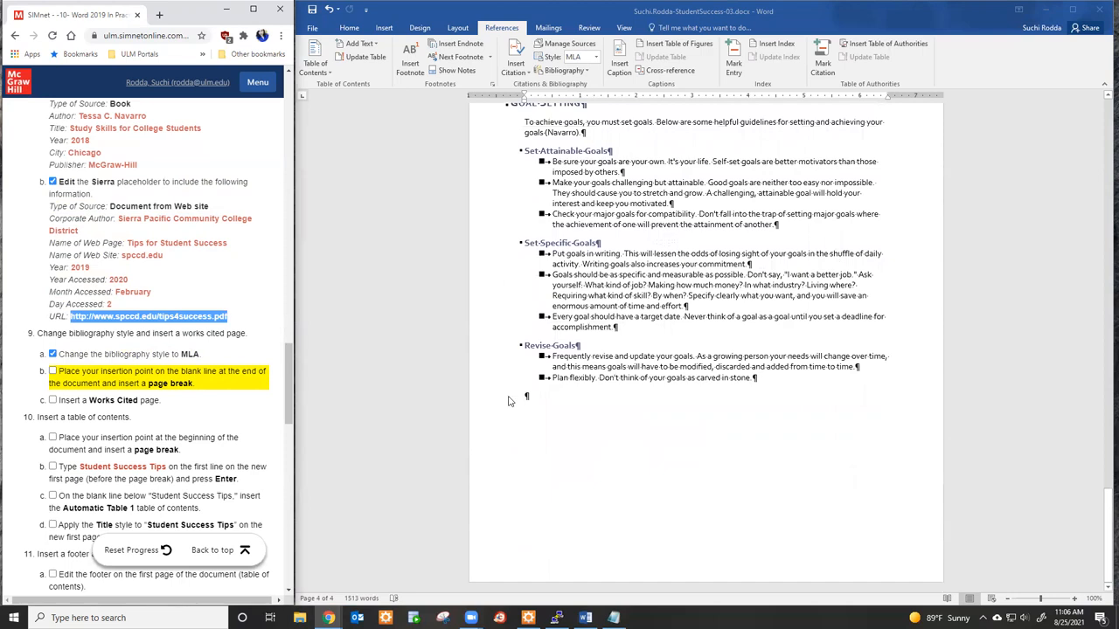
pyautogui.click(538, 397)
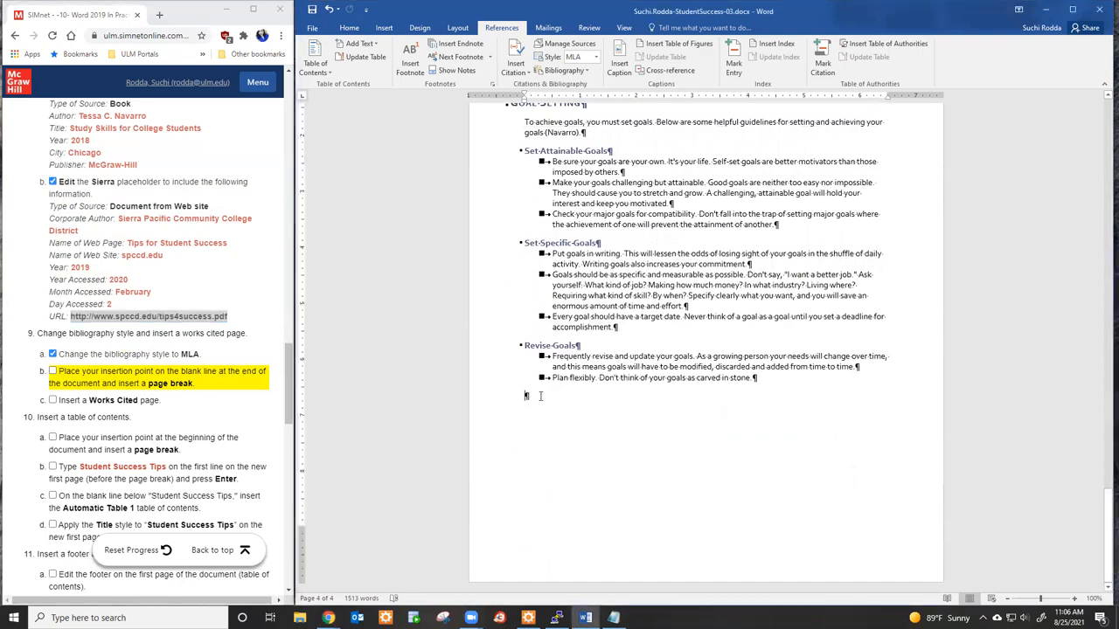
pyautogui.press('Return')
pyautogui.press('Return')
pyautogui.press('Return')
pyautogui.press('Return')
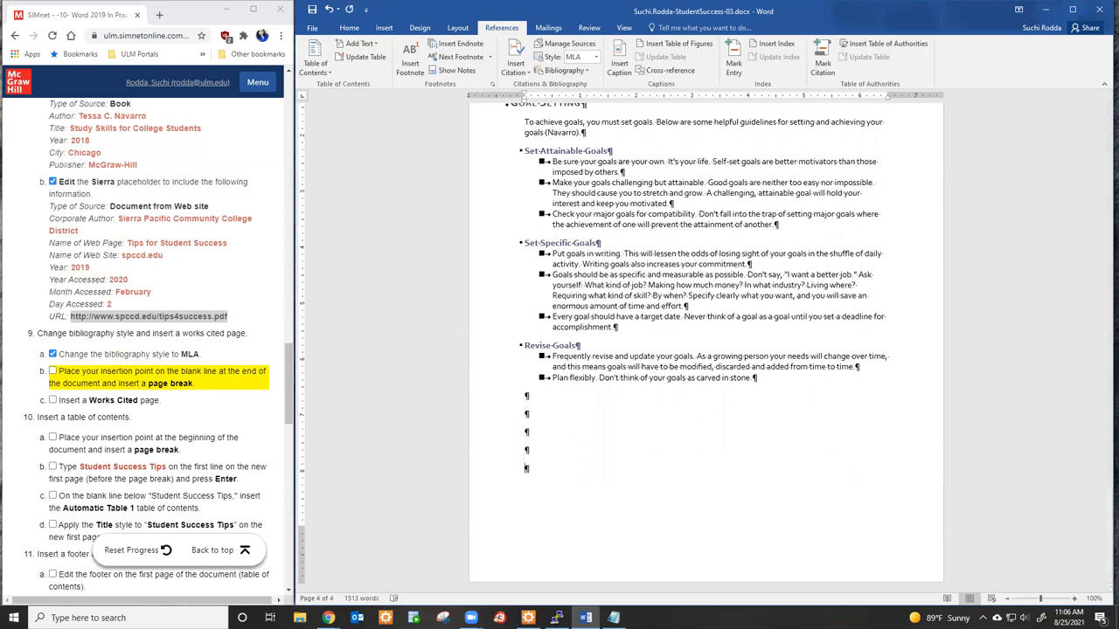
pyautogui.press('BackSpace')
pyautogui.press('BackSpace')
pyautogui.press('BackSpace')
pyautogui.press('BackSpace')
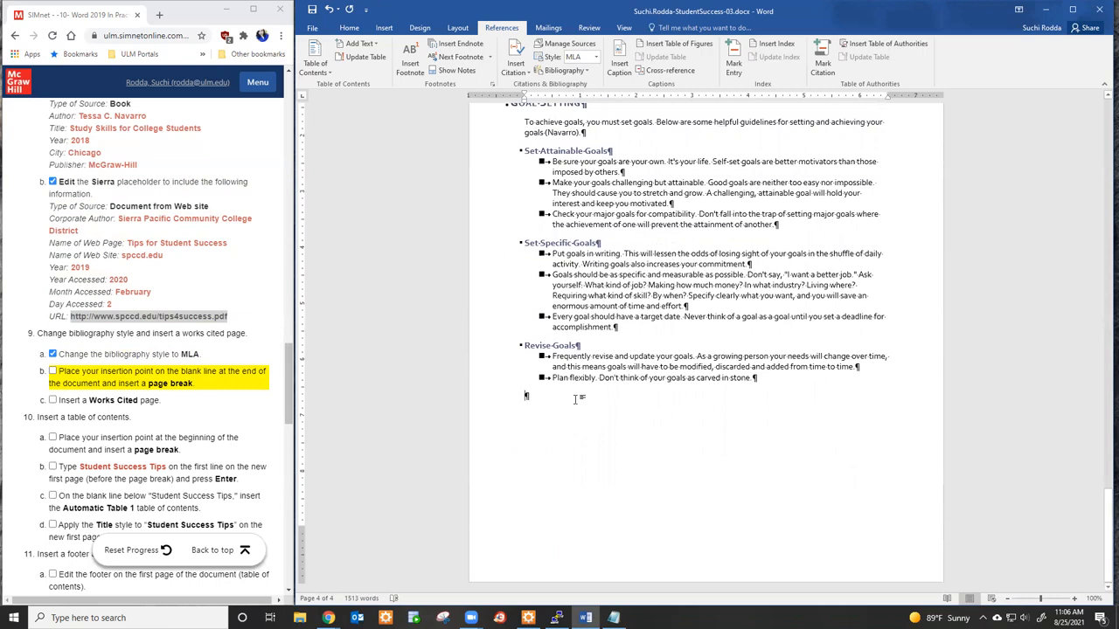
# Insert a page break on the blank line at the end of the document and mark instruction 9b complete.
pyautogui.hotkey('ctrl', 'Return')
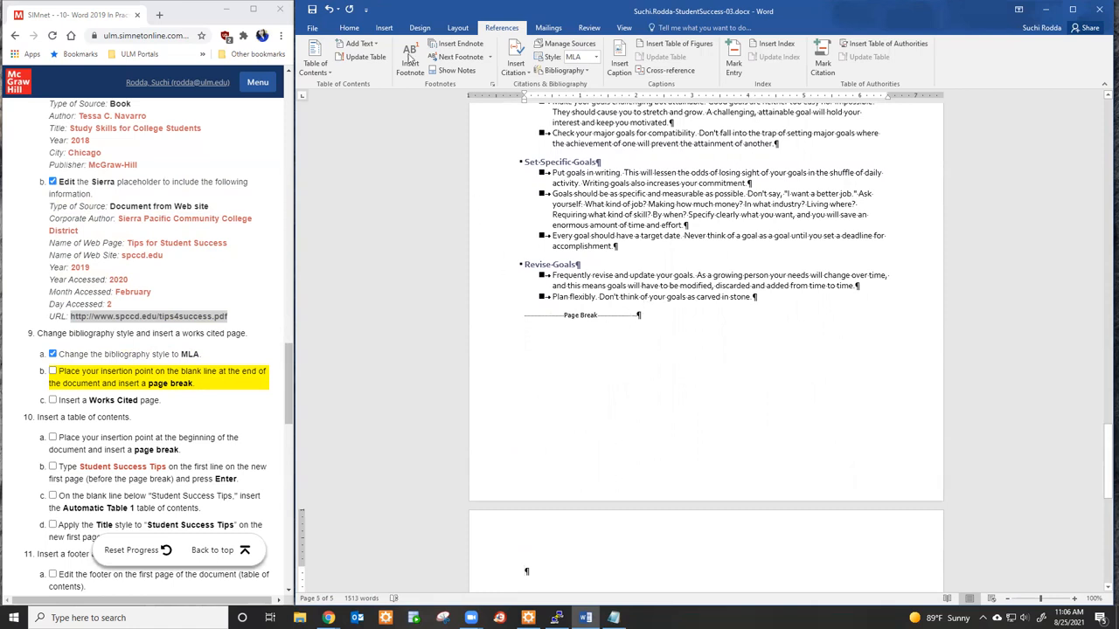
pyautogui.click(461, 29)
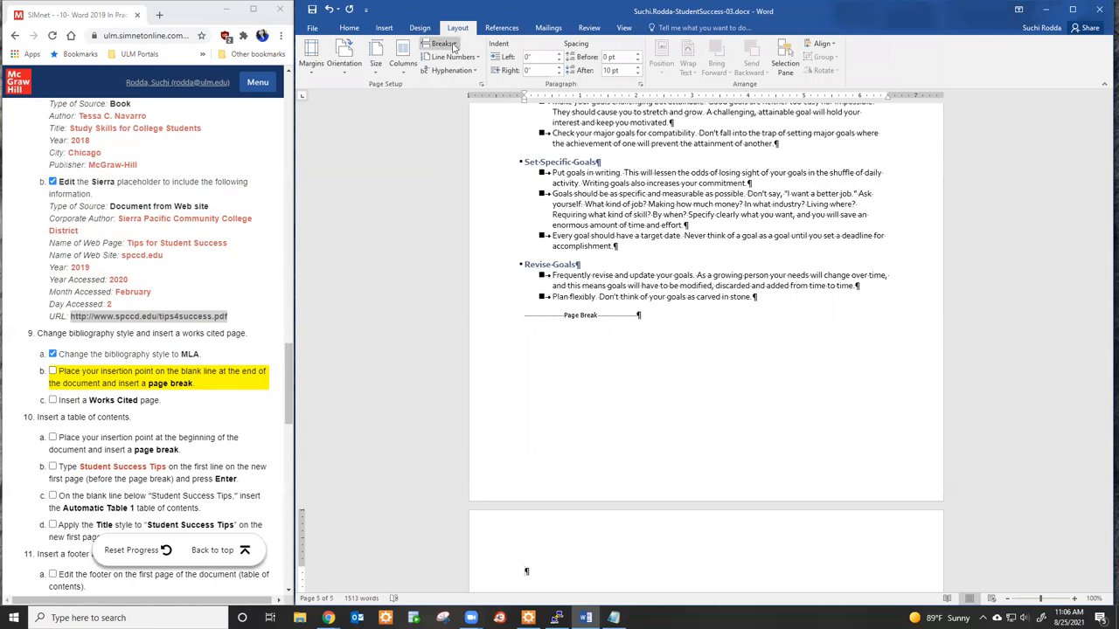
pyautogui.click(453, 44)
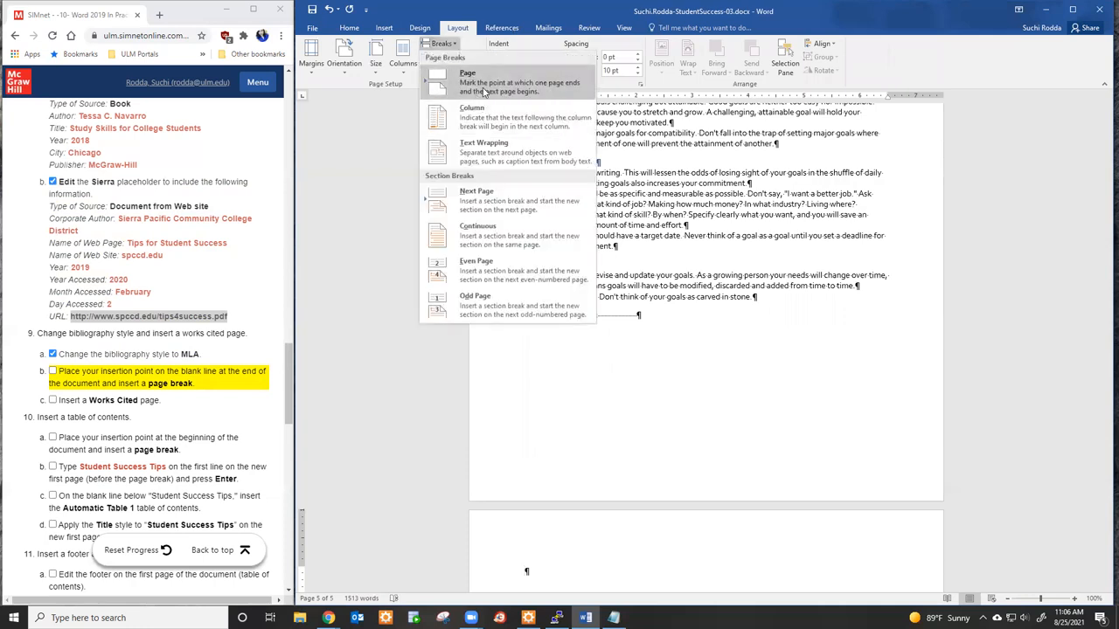
pyautogui.click(655, 317)
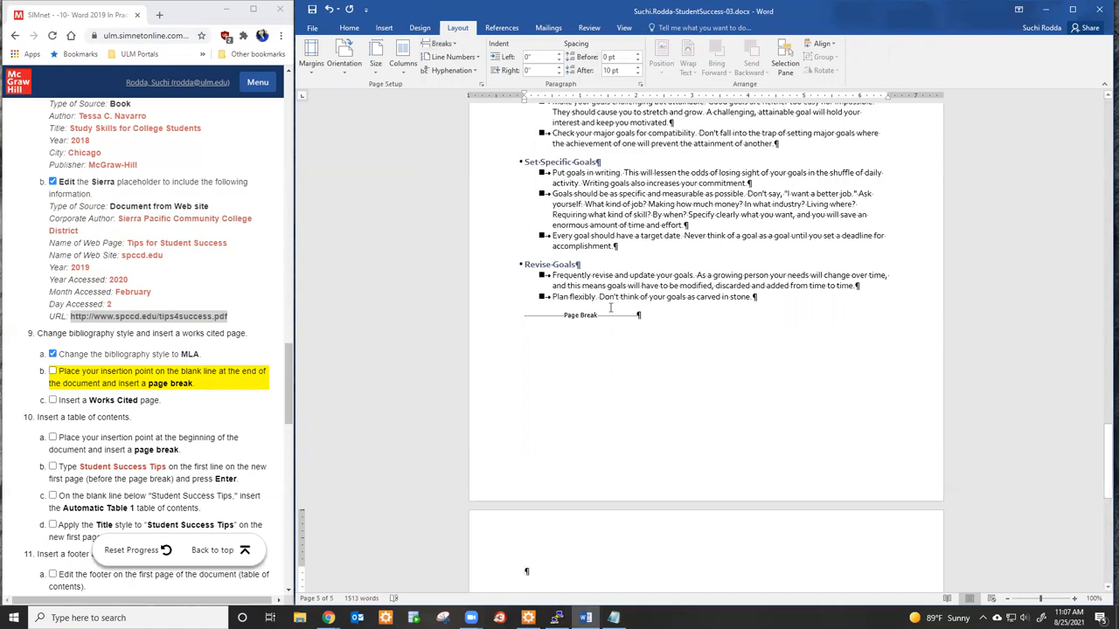
pyautogui.click(52, 372)
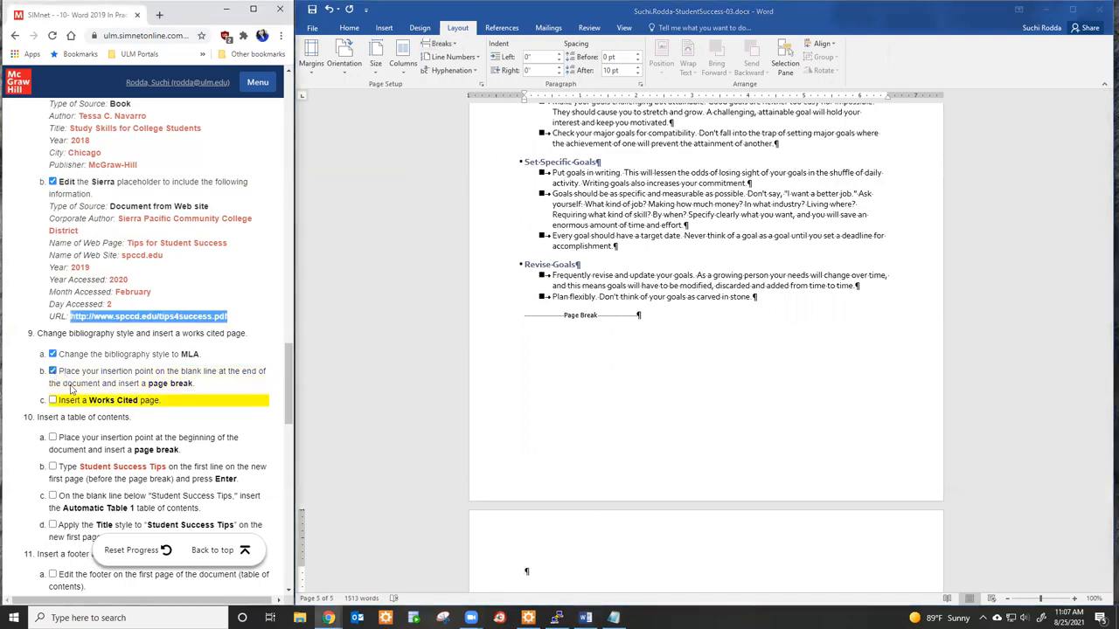
# Insert the built-in Works Cited bibliography on the new last page and mark instruction 9c complete.
pyautogui.click(509, 29)
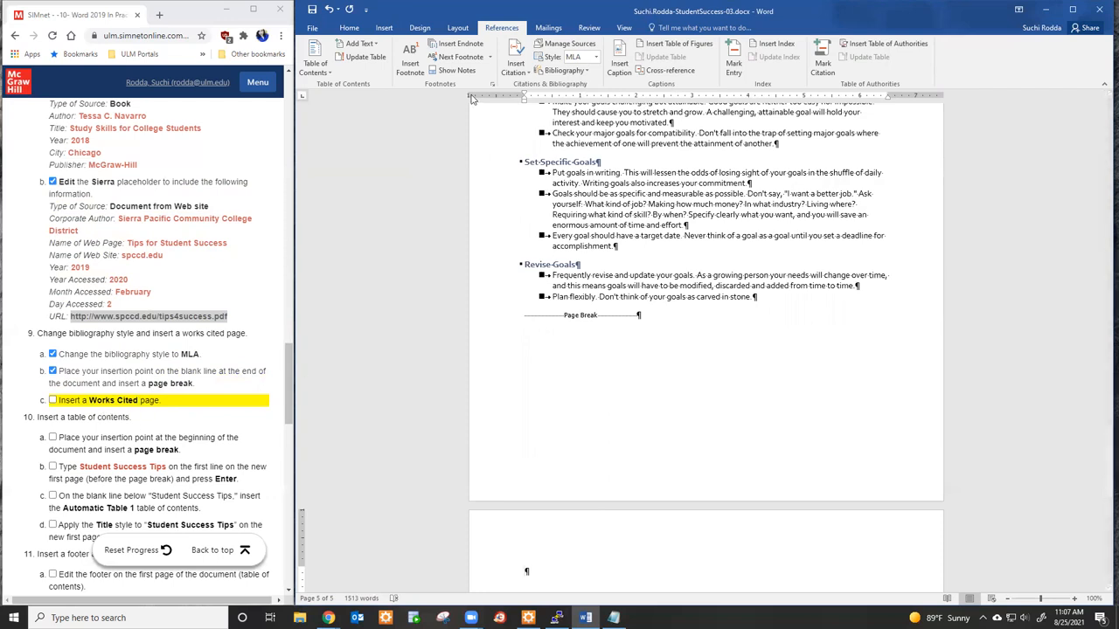
pyautogui.click(332, 76)
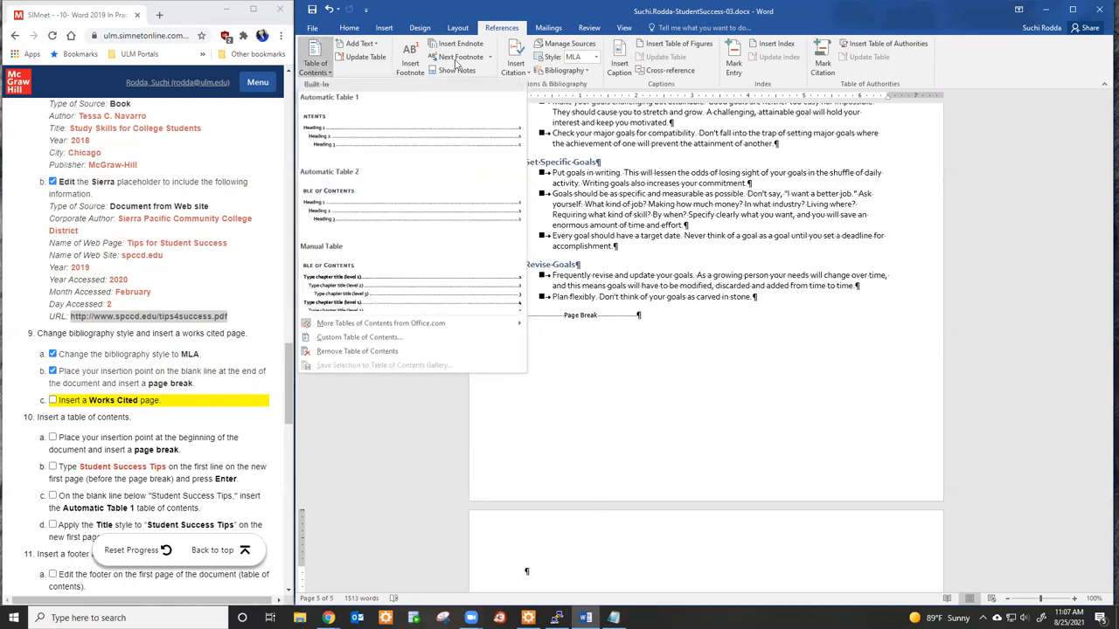
pyautogui.click(725, 30)
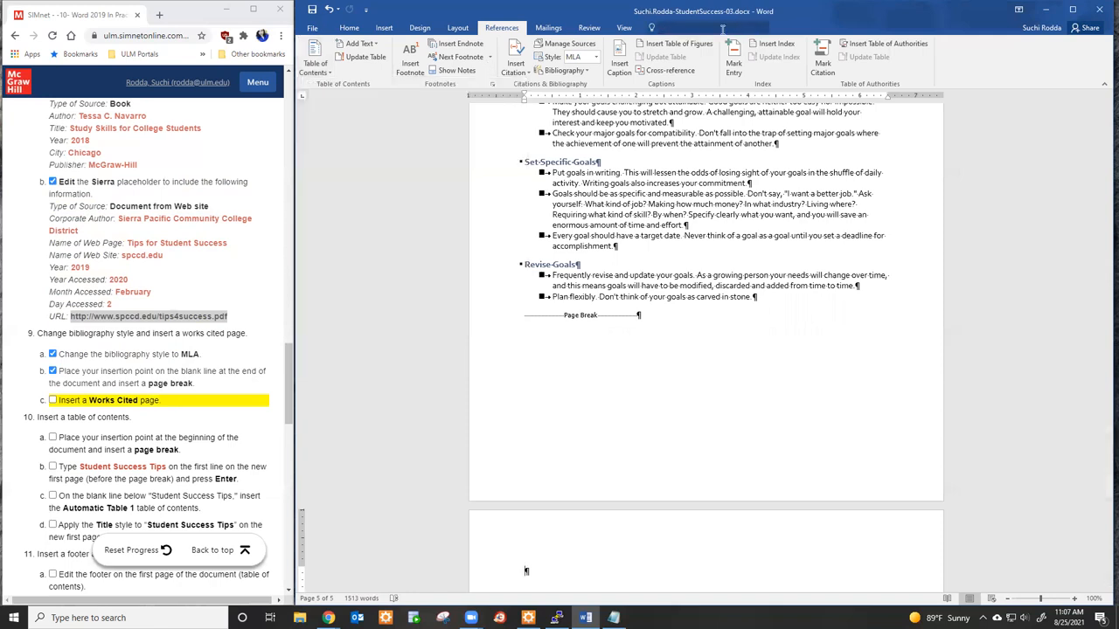
pyautogui.write('works cited')
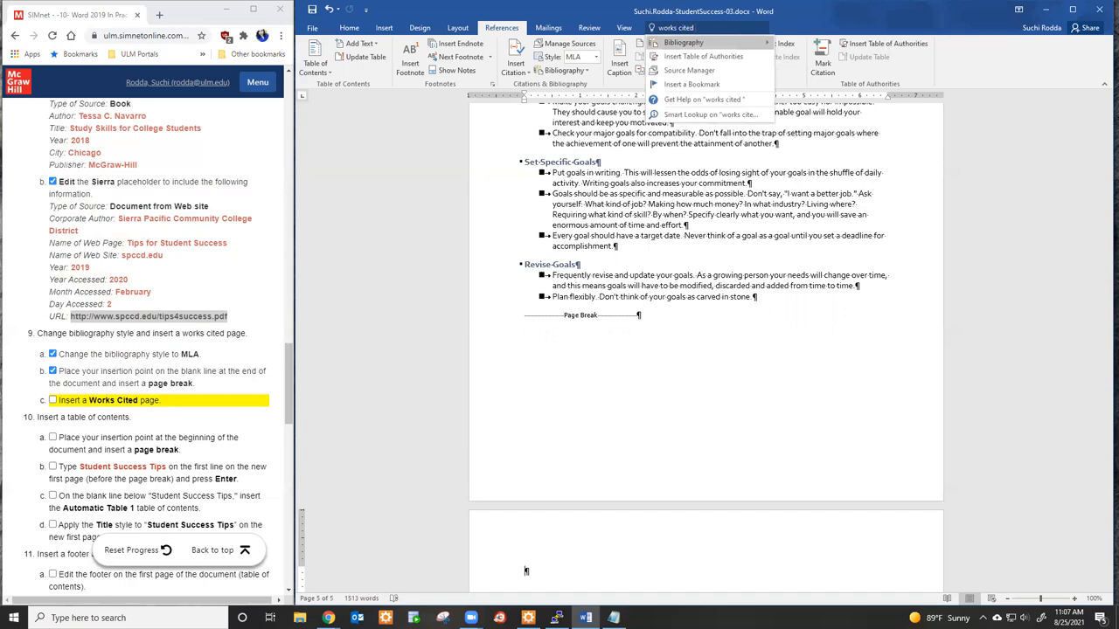
pyautogui.click(587, 70)
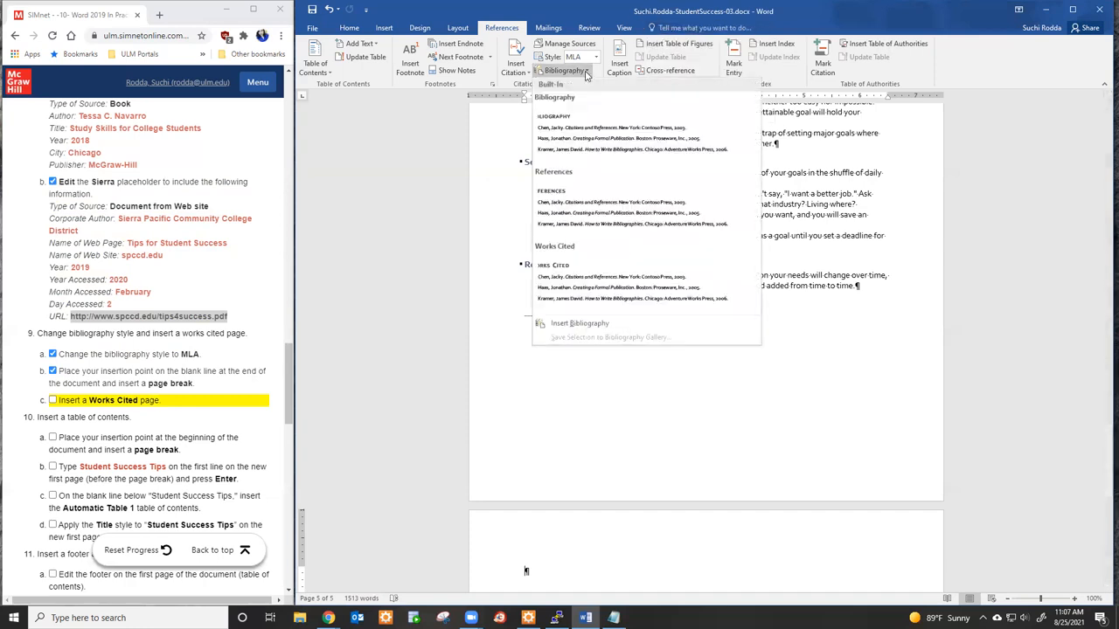
pyautogui.click(597, 262)
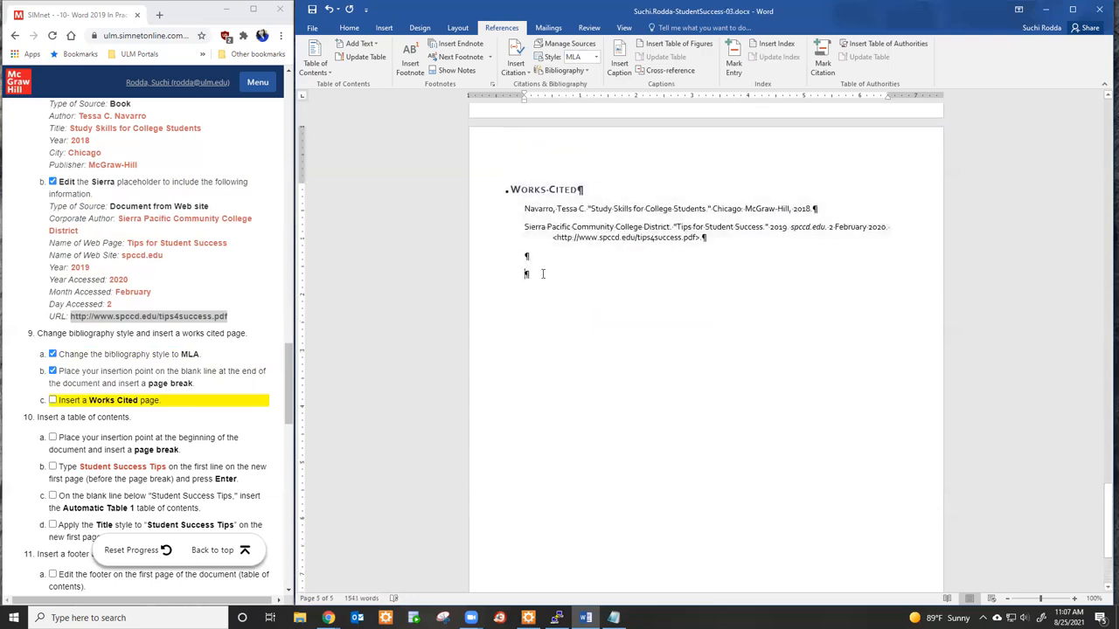
pyautogui.click(53, 401)
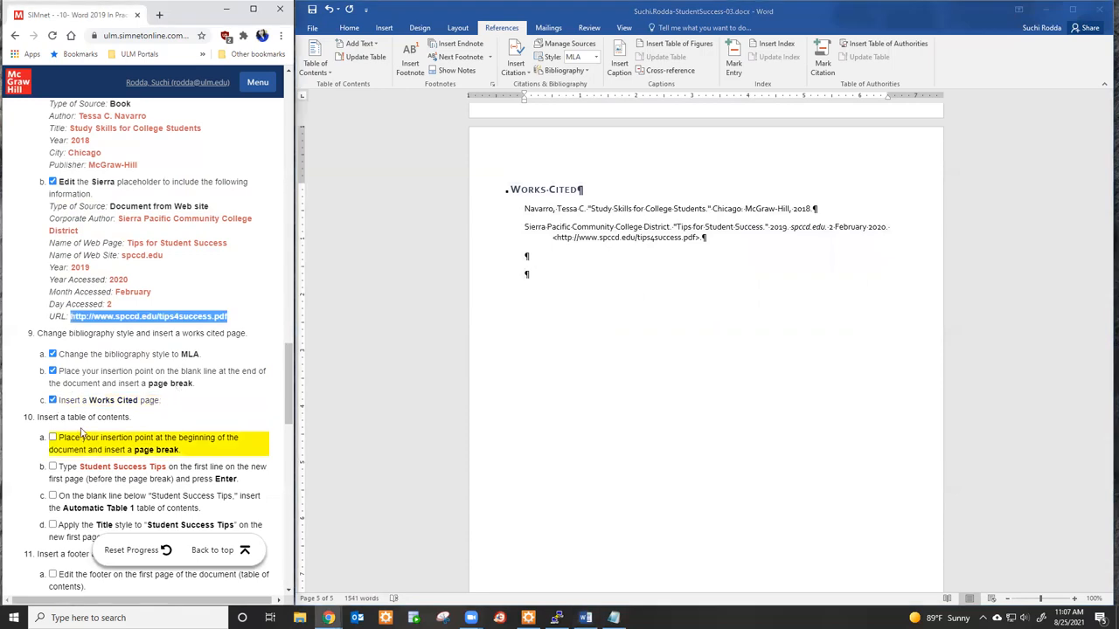
# Insert a page break at the very beginning of the document, before the Student Success Tips title.
pyautogui.scroll(-1, 81, 433)
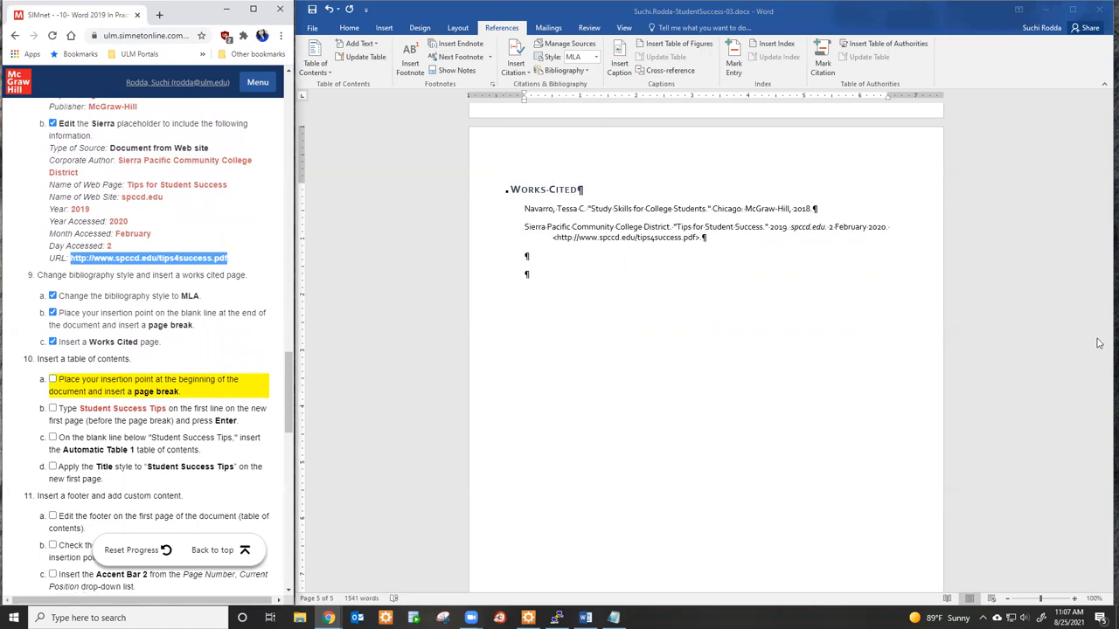
pyautogui.scroll(1, 888, 321)
pyautogui.click(519, 247)
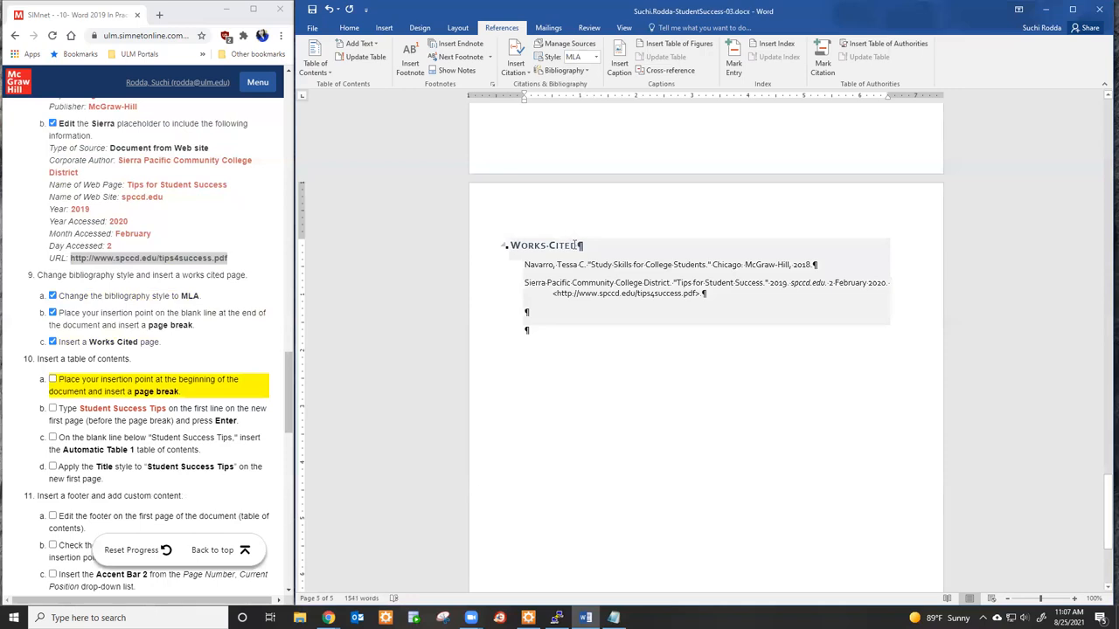
pyautogui.scroll(1, 575, 242)
pyautogui.scroll(5, 575, 242)
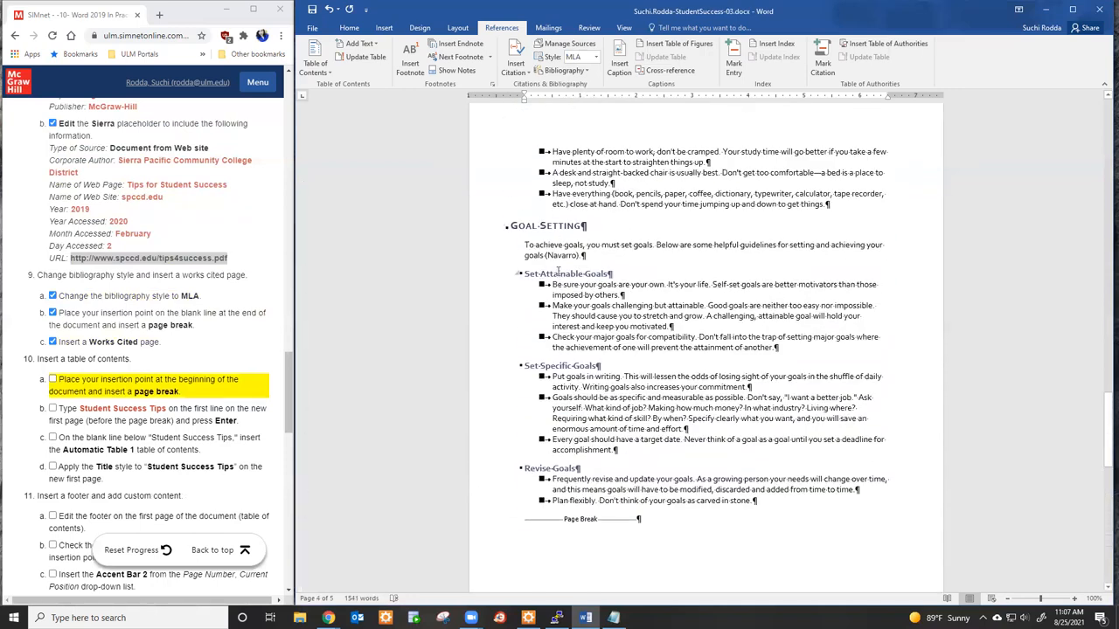
pyautogui.scroll(3, 517, 274)
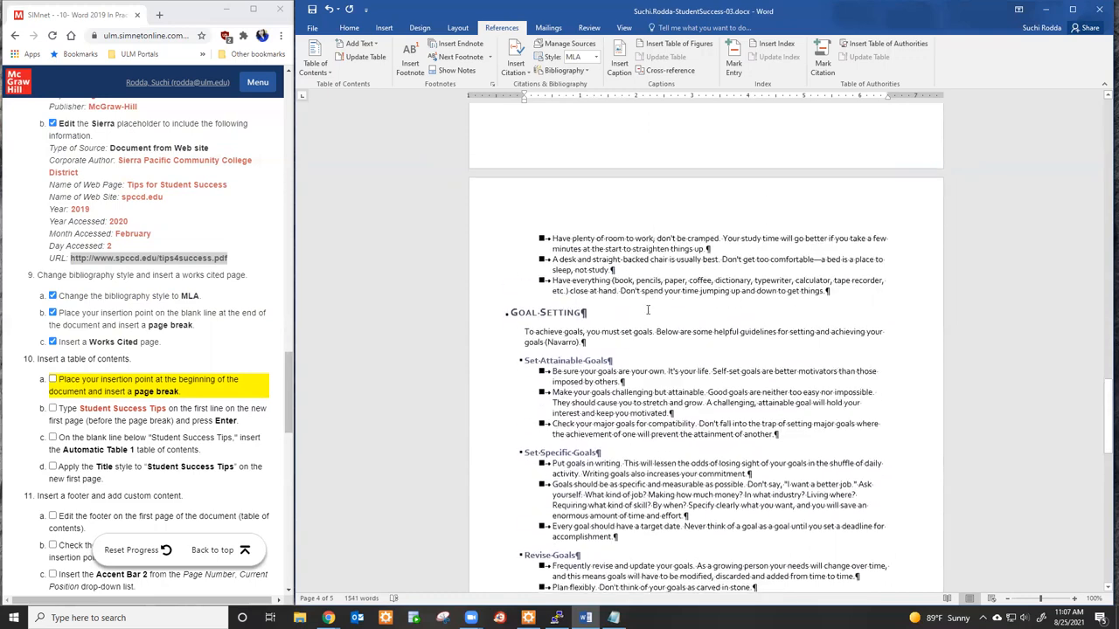
pyautogui.moveTo(1101, 398); pyautogui.dragTo(1103, 136)
pyautogui.click(543, 184)
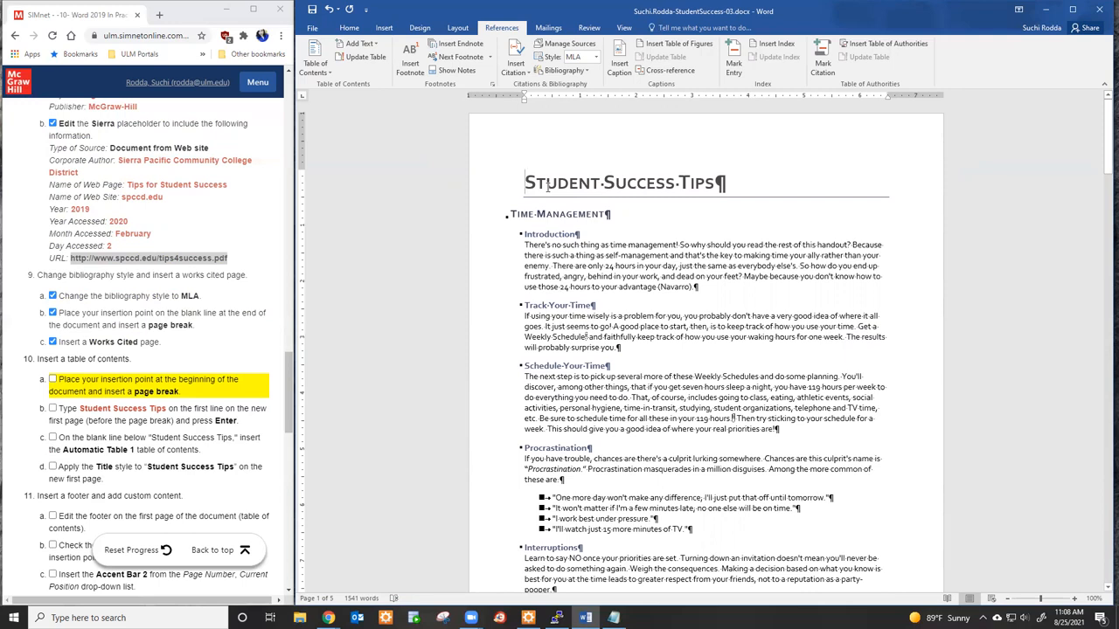
pyautogui.hotkey('ctrl', 'Return')
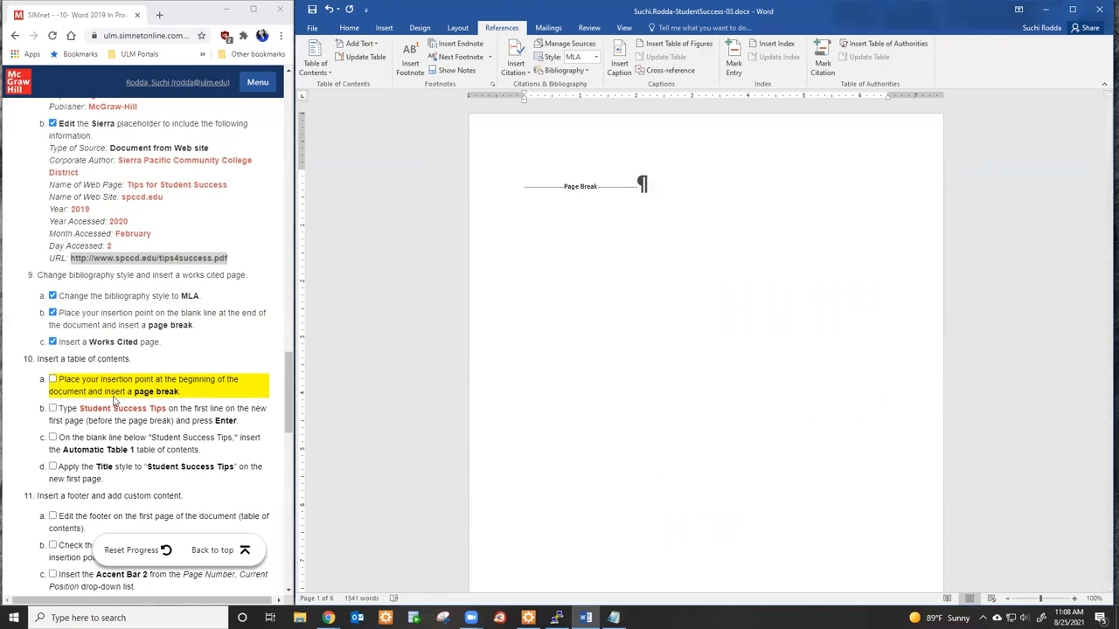
# Enter Student Success Tips on its own line above the new first page's break and insert the Automatic Table 1 table of contents below it.
pyautogui.click(531, 187)
pyautogui.write('Student Success Tips')
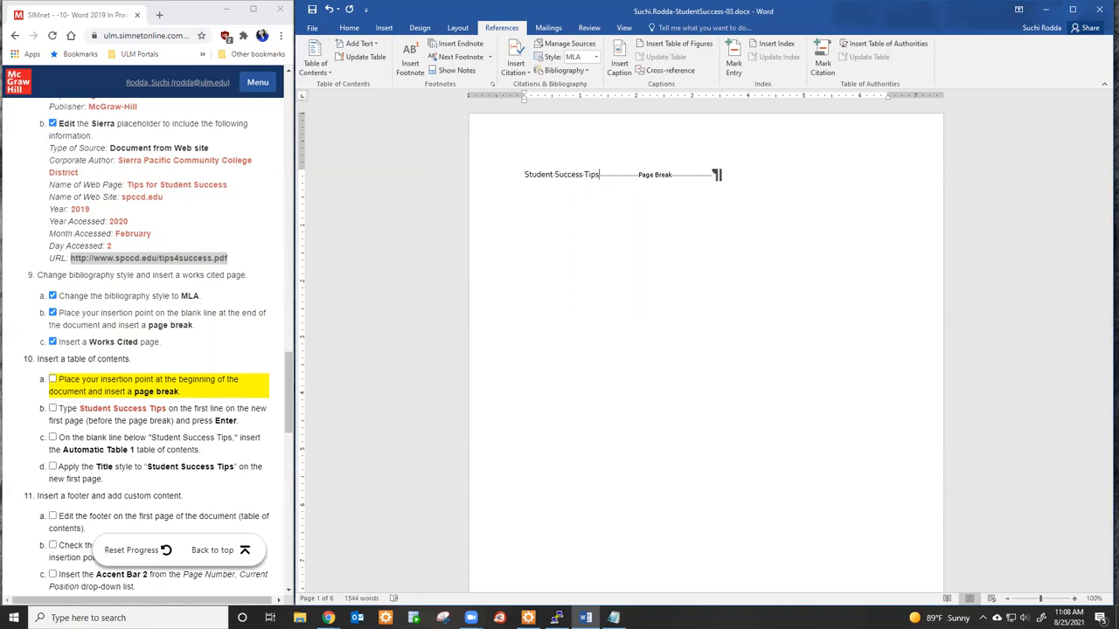
pyautogui.press('Return')
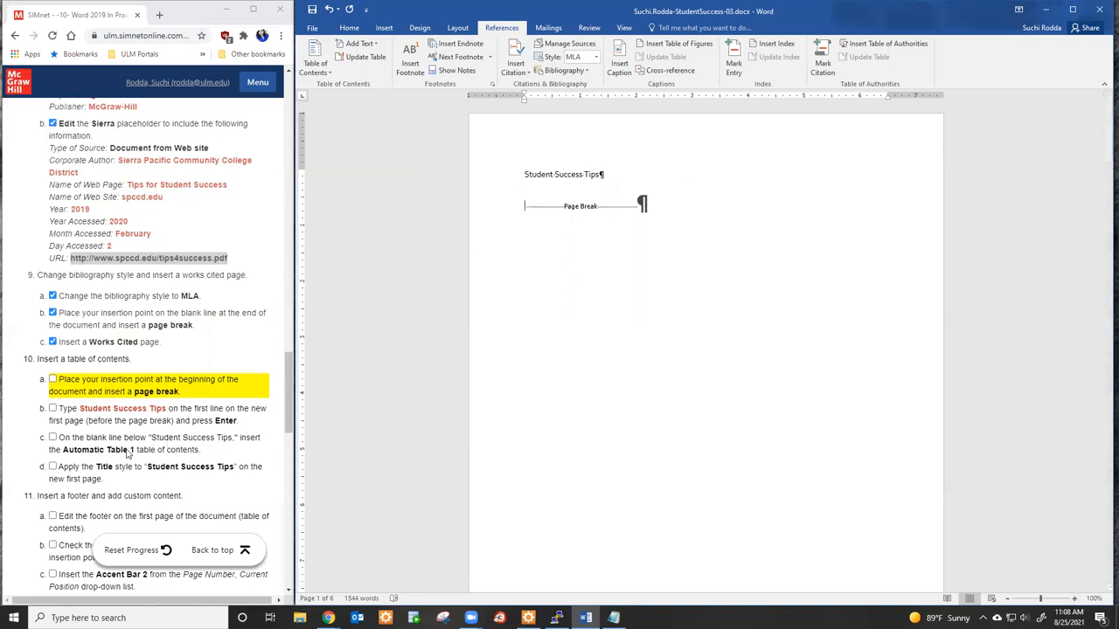
pyautogui.click(330, 78)
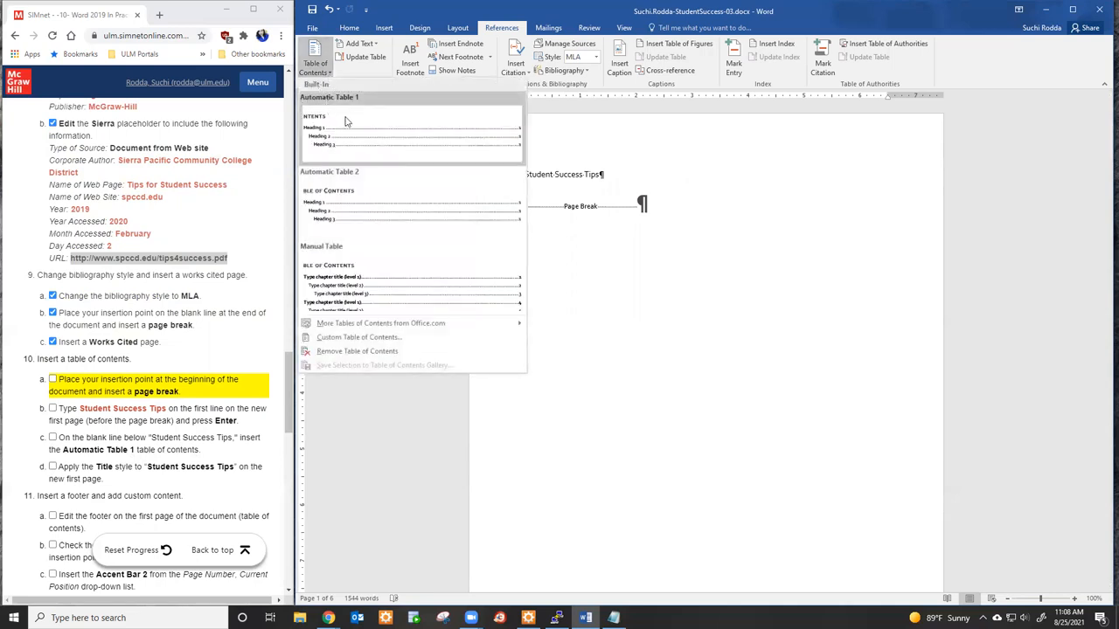
pyautogui.click(366, 147)
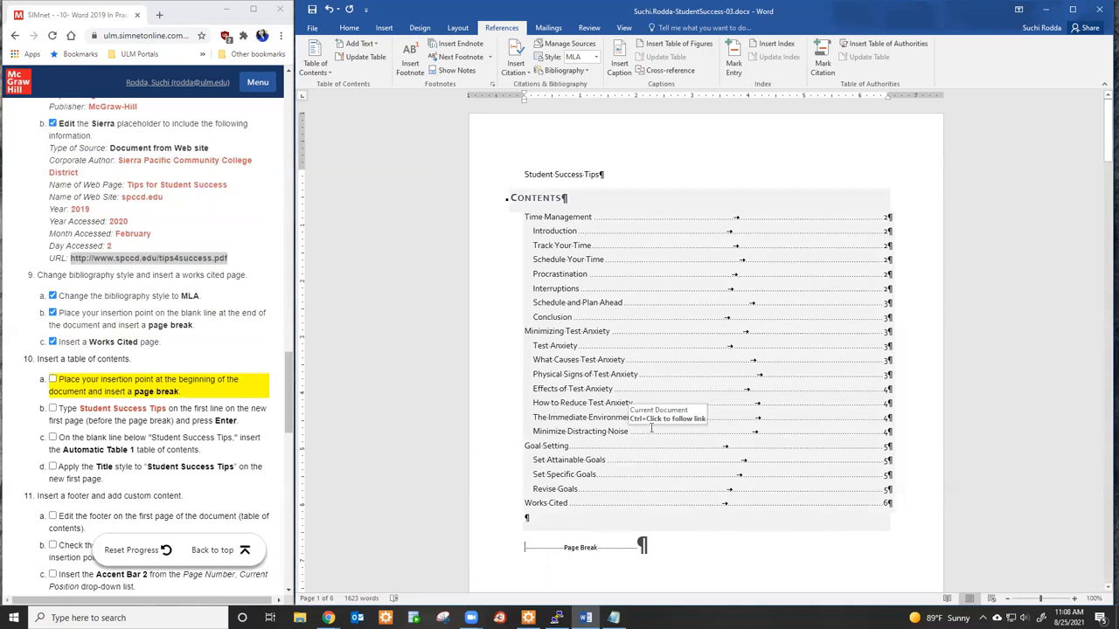
# Mark instructions 10a, 10b and 10c complete, checking the document's first pages against them.
pyautogui.click(53, 381)
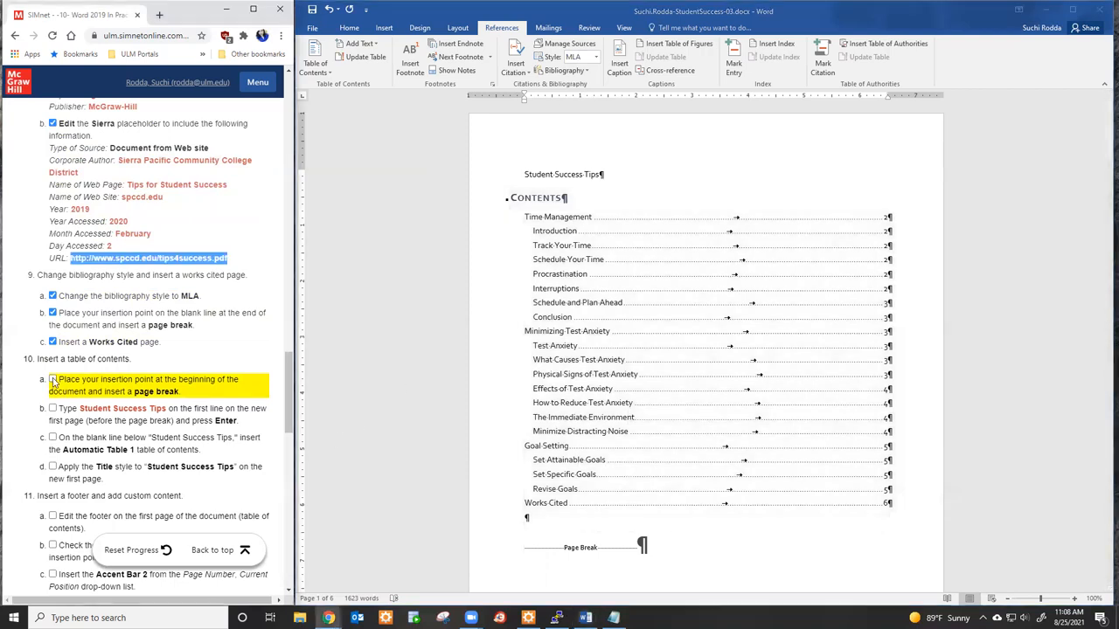
pyautogui.scroll(-7, 778, 365)
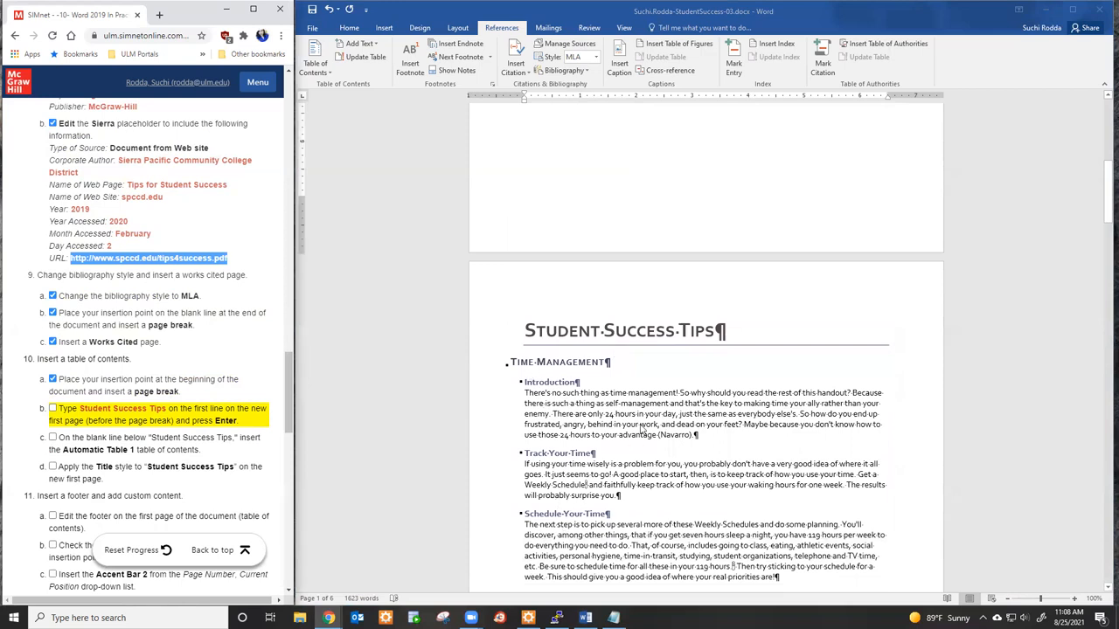
pyautogui.scroll(5, 618, 316)
pyautogui.scroll(4, 617, 262)
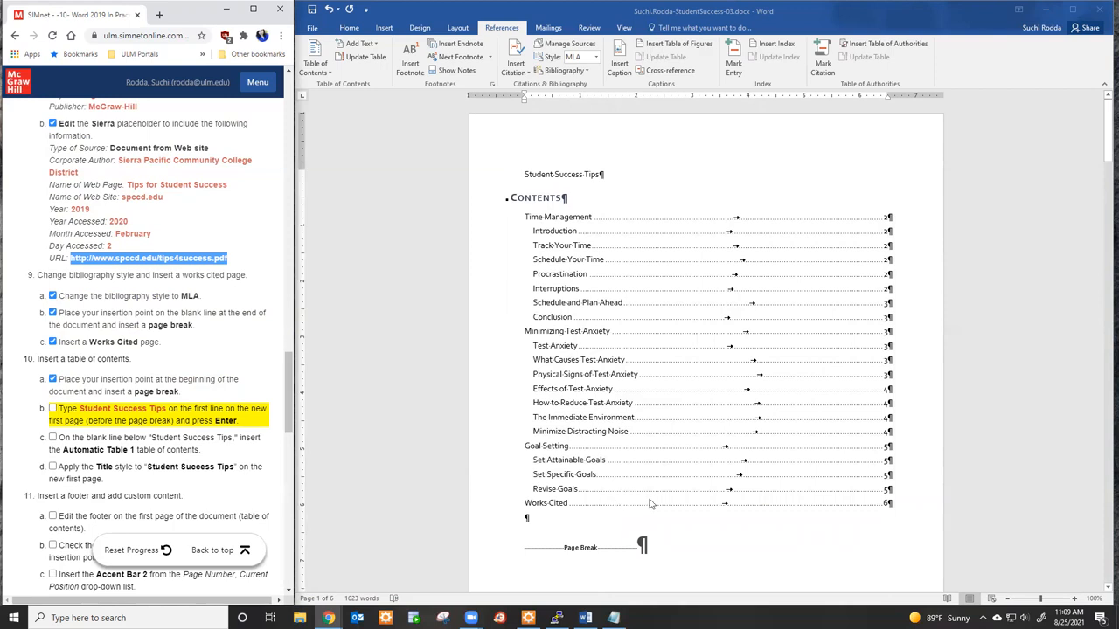
pyautogui.click(52, 408)
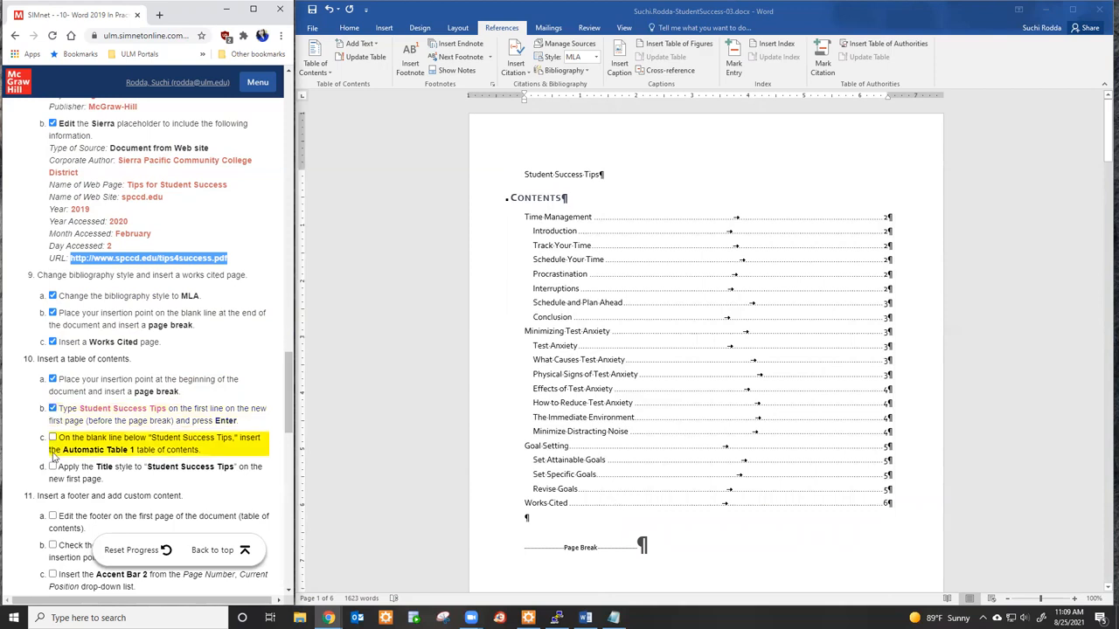
pyautogui.click(52, 437)
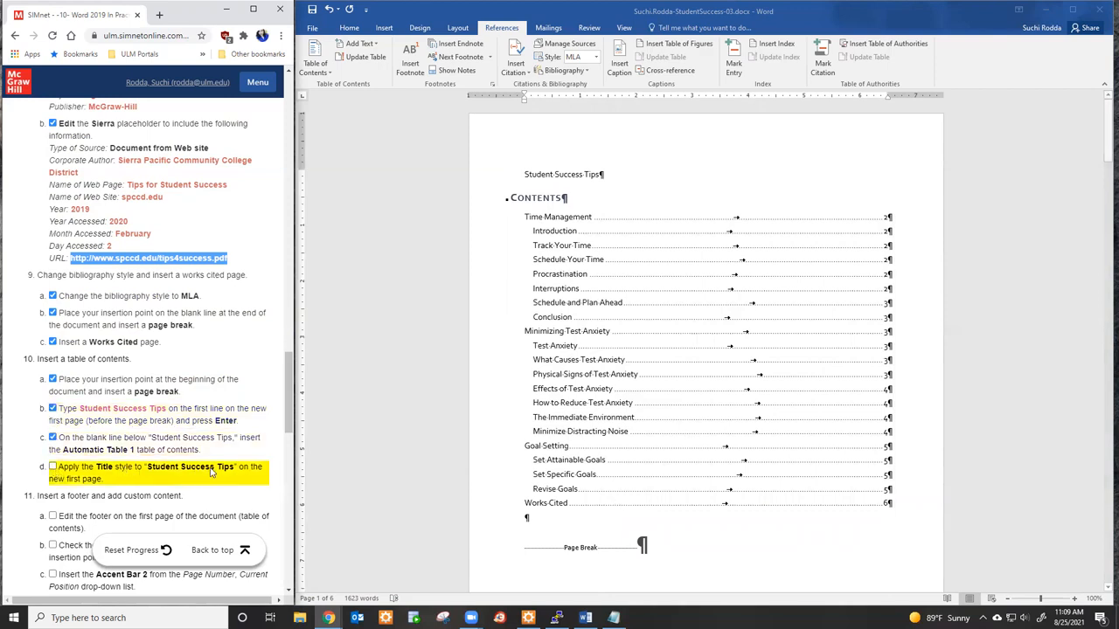
# Apply the Title style to the Student Success Tips line on the new first page and mark instruction 10d complete.
pyautogui.click(526, 174)
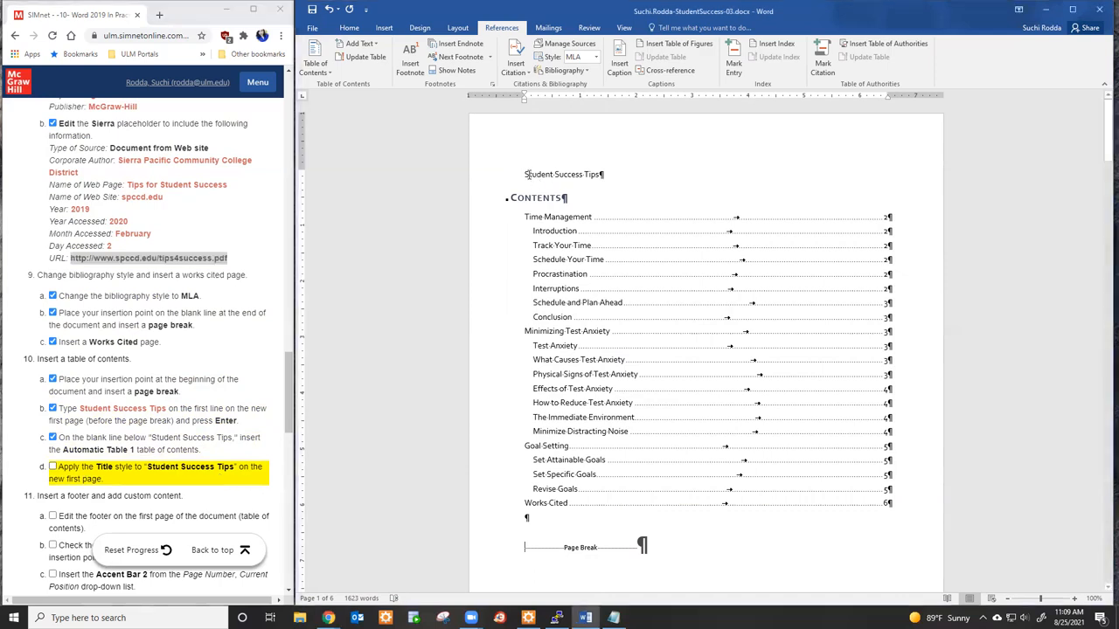
pyautogui.tripleClick(568, 174)
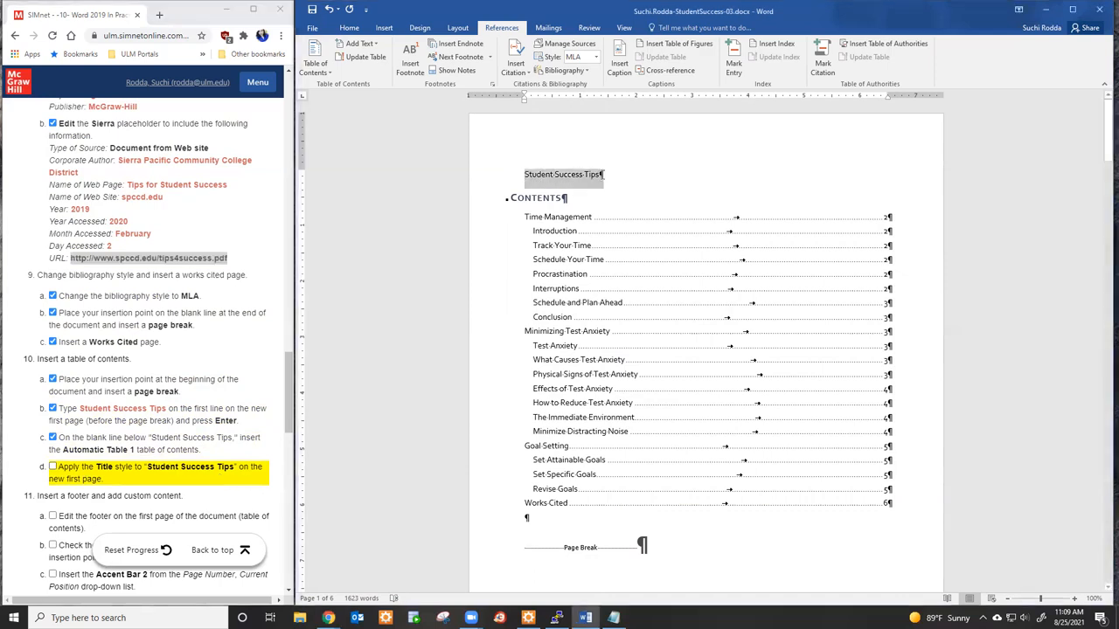
pyautogui.click(348, 27)
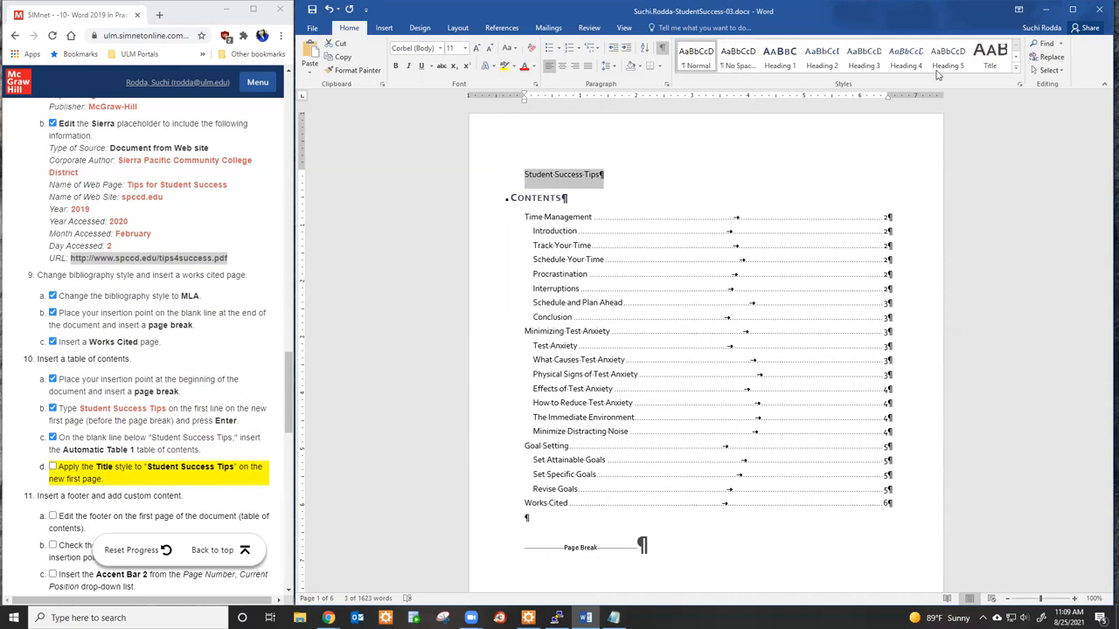
pyautogui.click(988, 61)
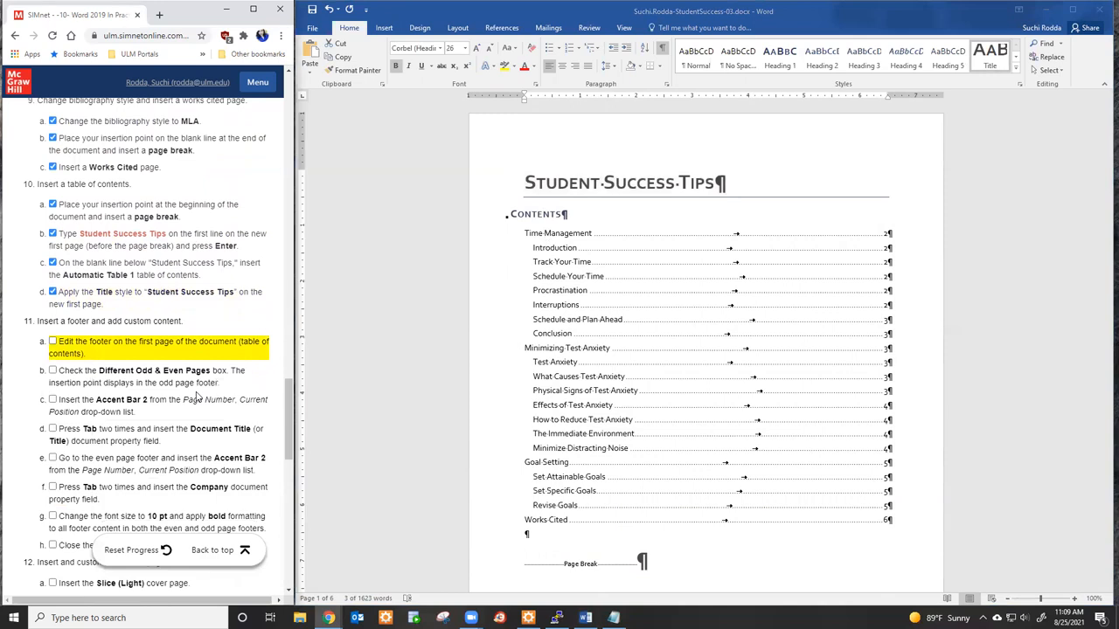
# Insert a built-in Blank footer on the table of contents page and enable Different Odd & Even Pages.
pyautogui.scroll(-1, 197, 396)
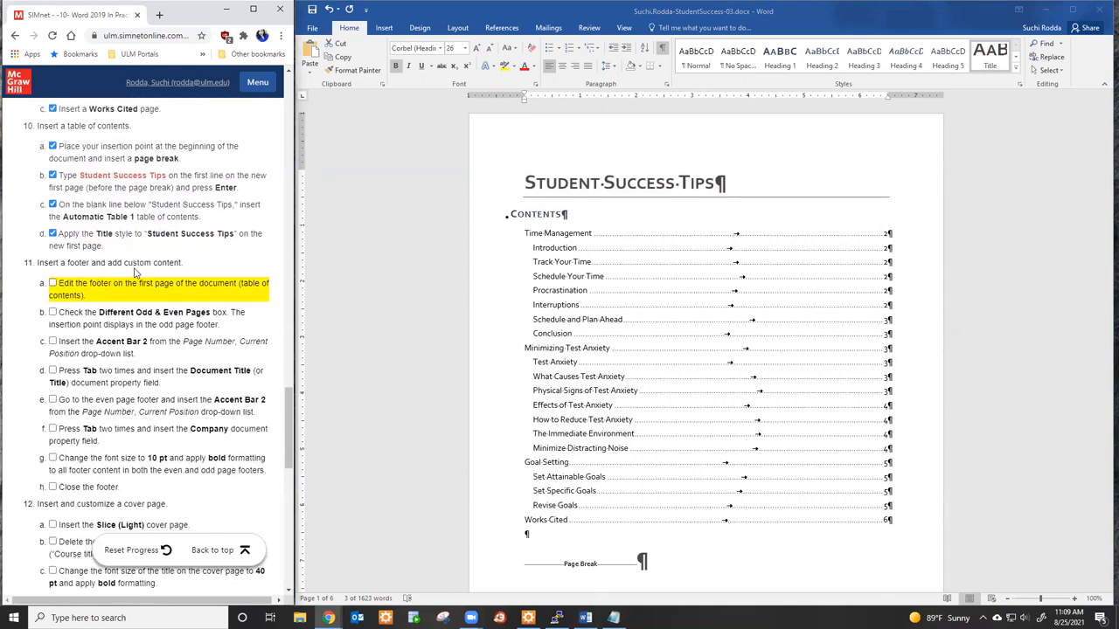
pyautogui.click(917, 545)
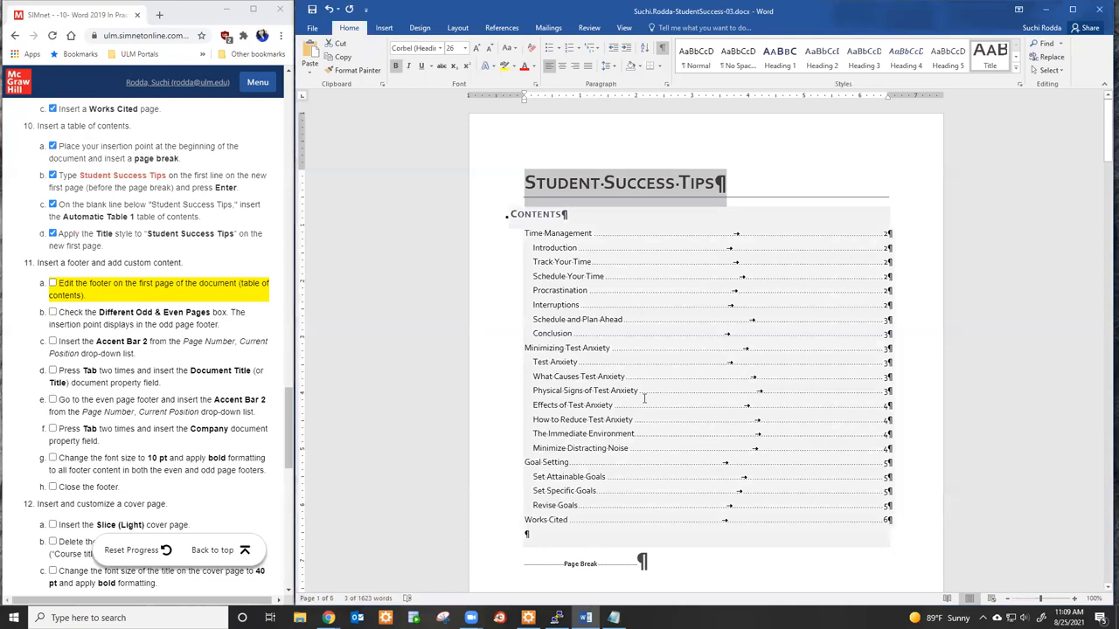
pyautogui.click(803, 136)
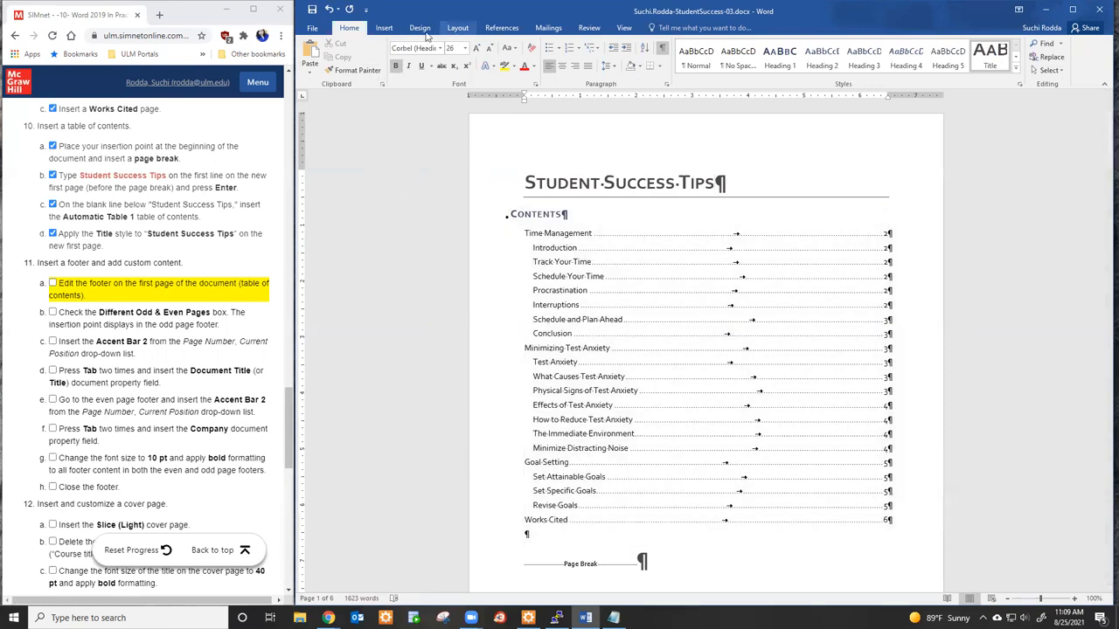
pyautogui.click(386, 29)
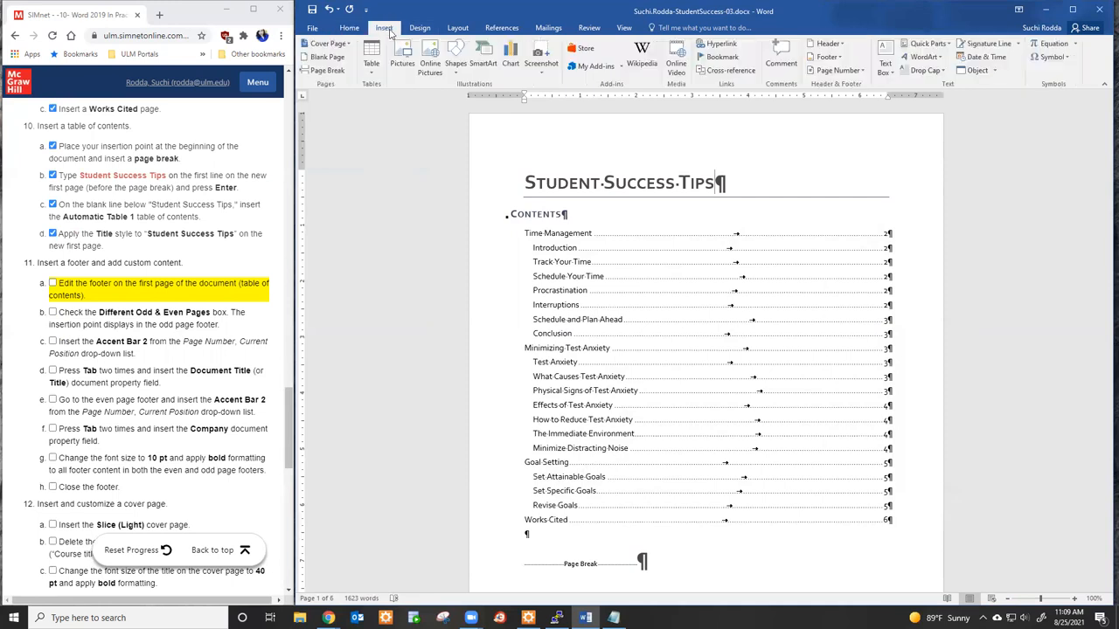
pyautogui.click(838, 58)
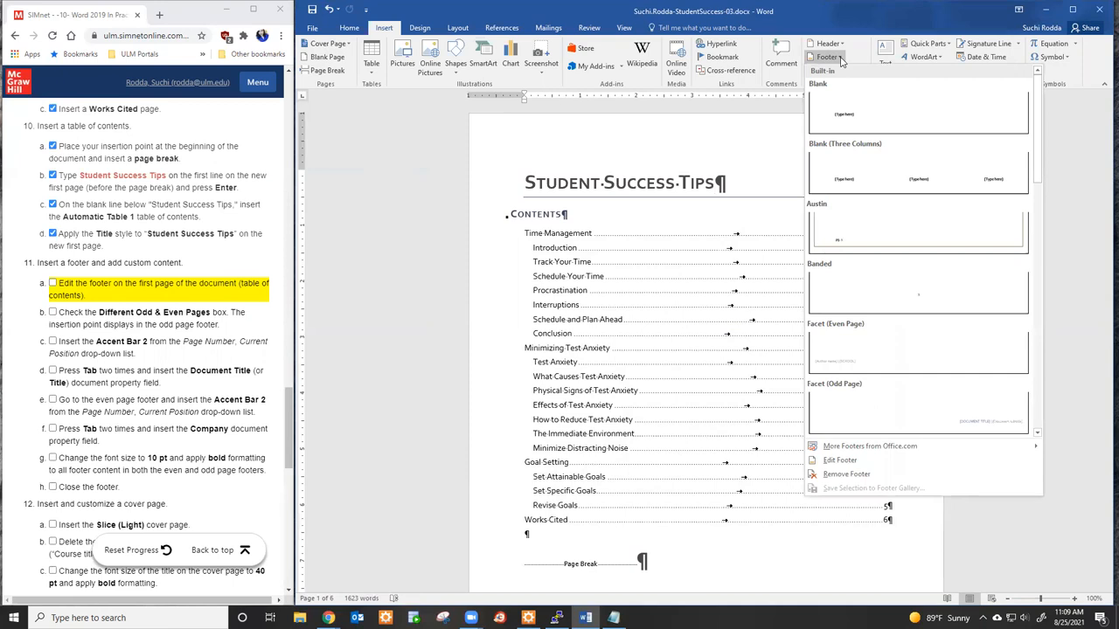
pyautogui.click(852, 118)
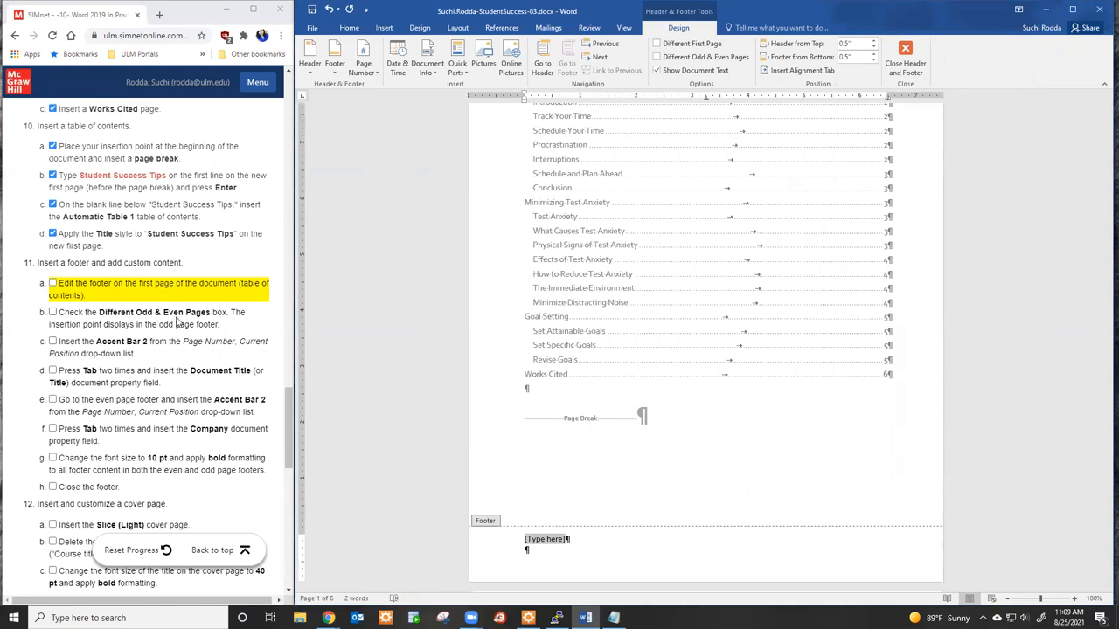
pyautogui.click(657, 57)
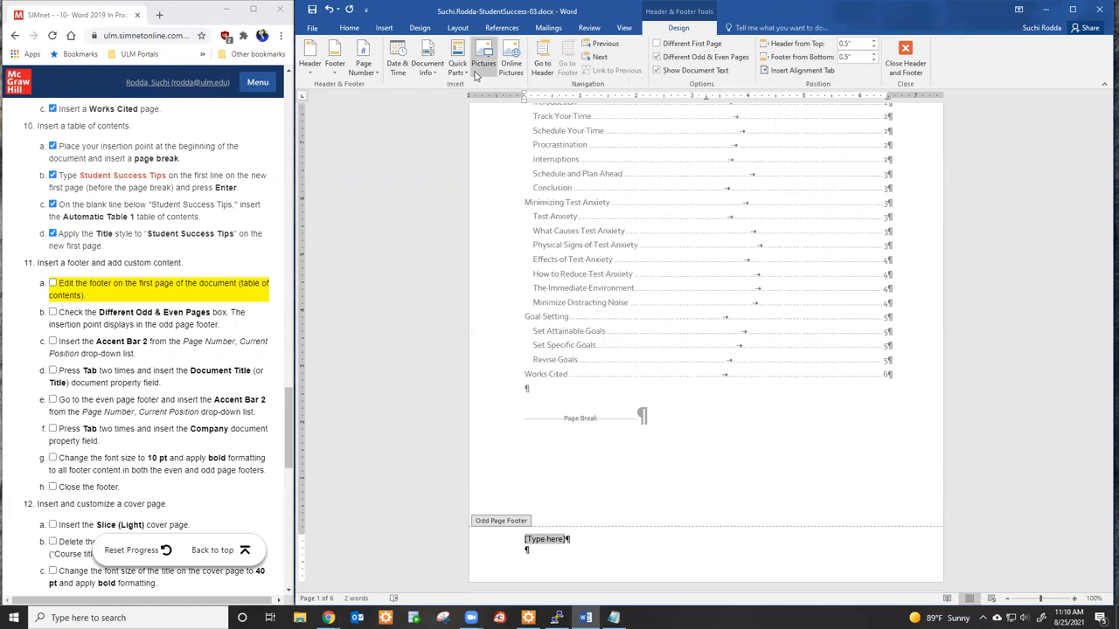
# Insert the Accent Bar 2 page number at the current position in the odd page footer.
pyautogui.click(334, 70)
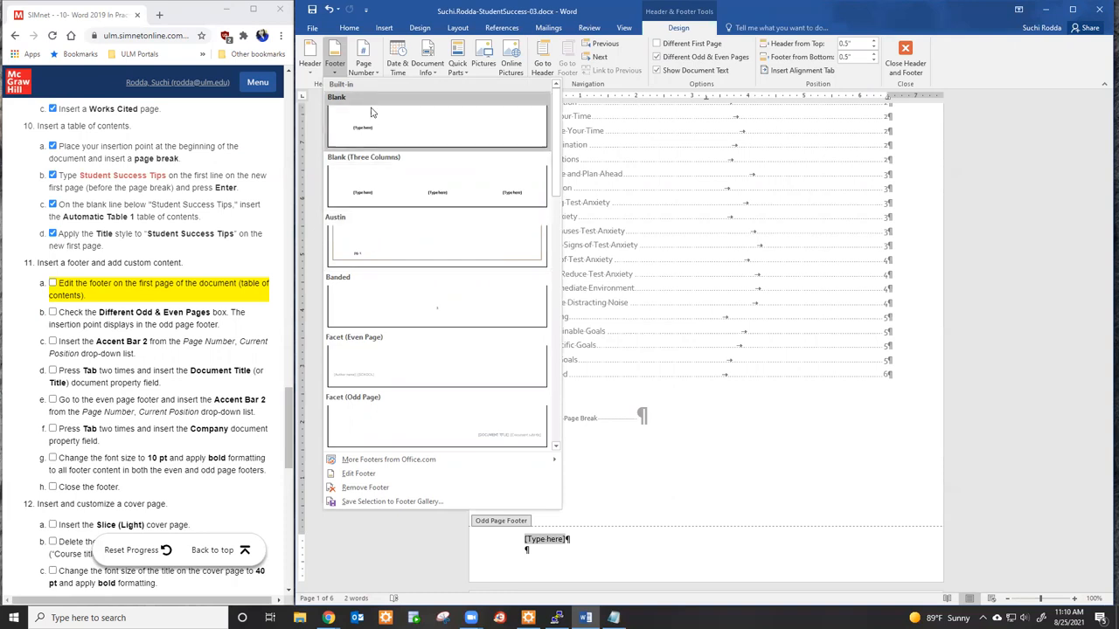
pyautogui.click(378, 73)
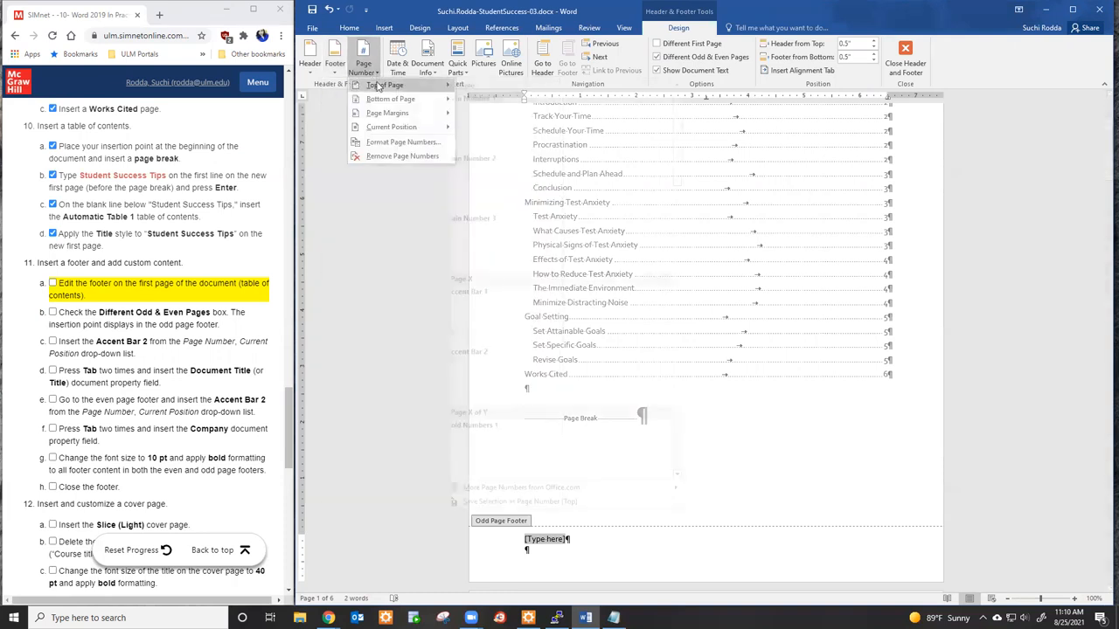
pyautogui.moveTo(412, 133)
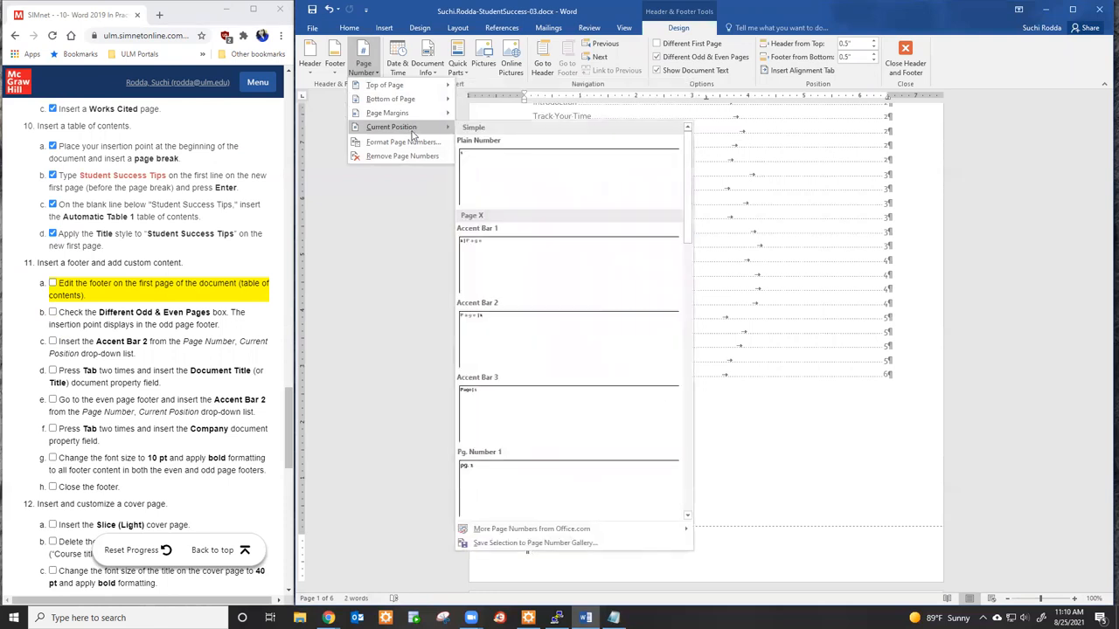
pyautogui.click(486, 340)
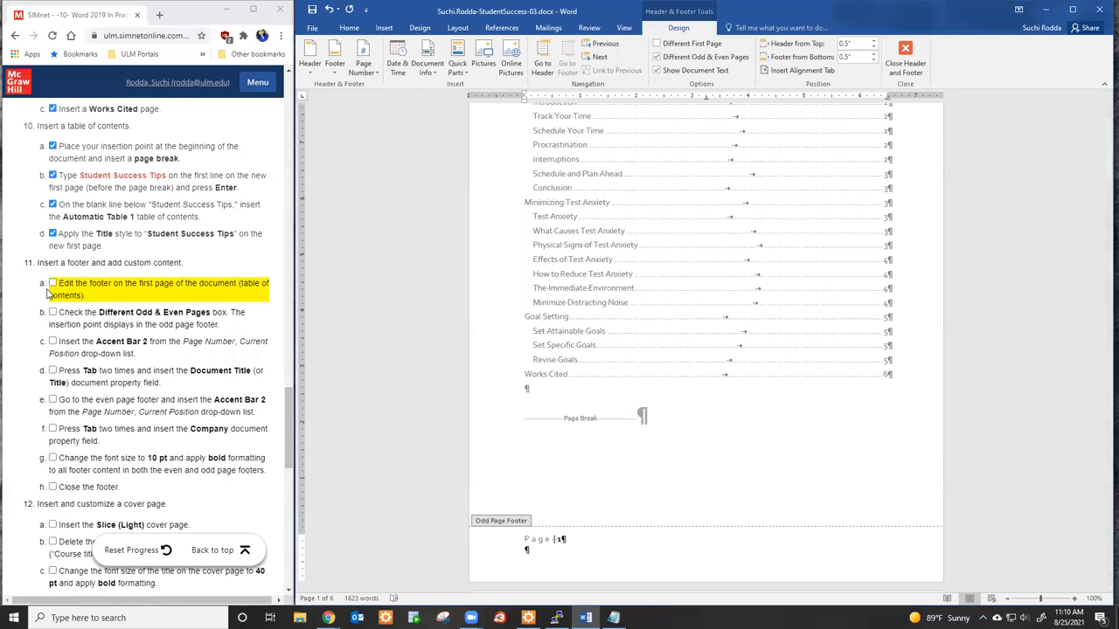
# Mark instructions 11a, 11b and 11c complete.
pyautogui.click(53, 285)
pyautogui.click(53, 284)
pyautogui.click(53, 312)
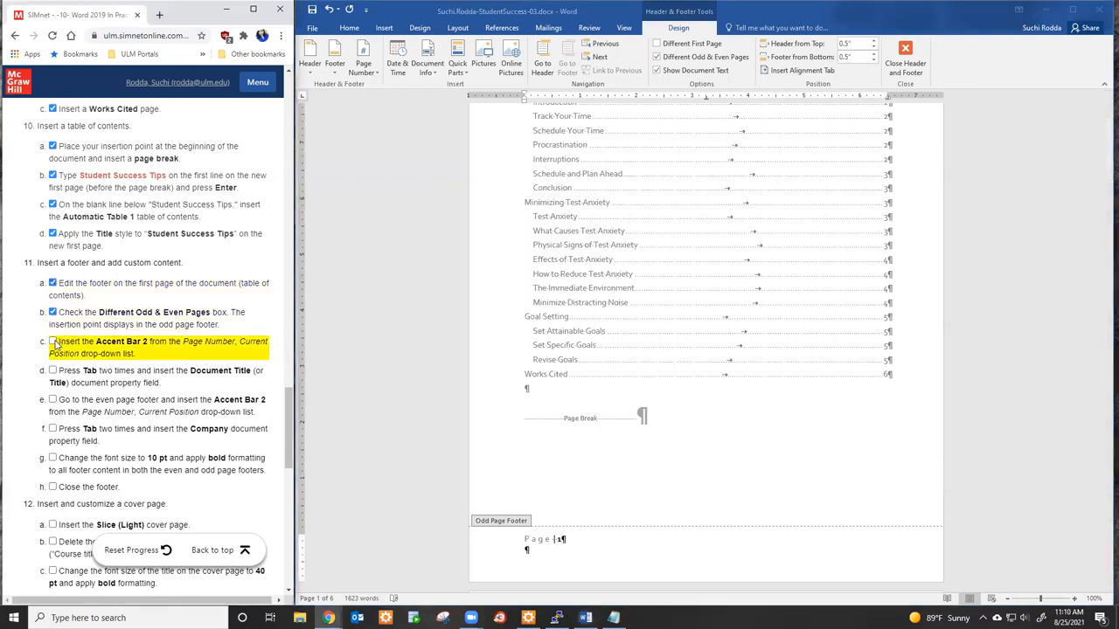
pyautogui.click(52, 342)
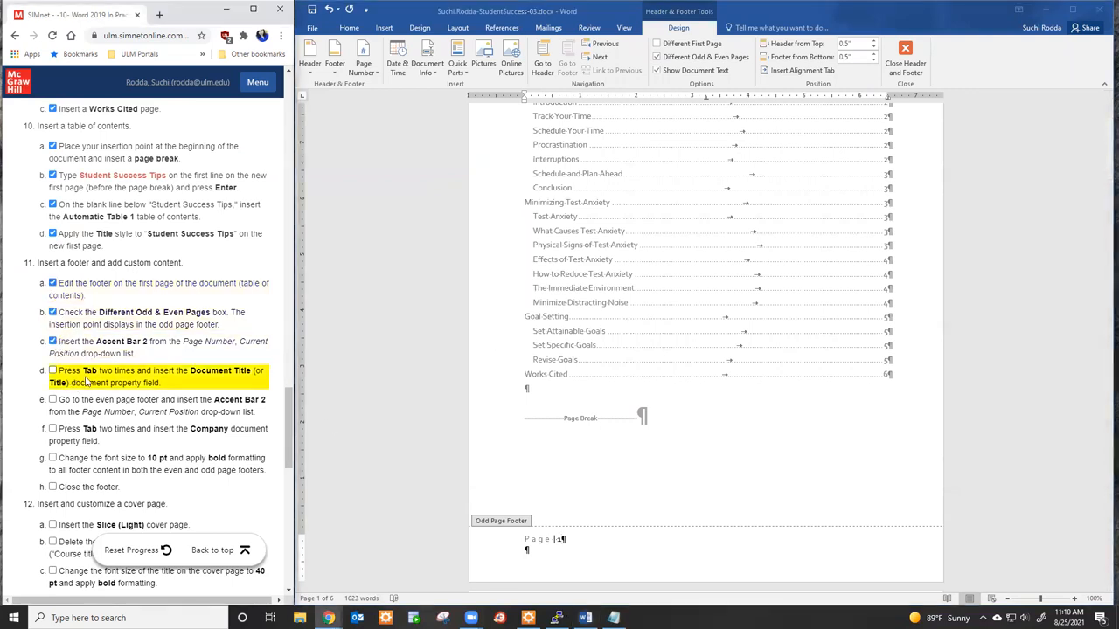
# Add two tabs after the page number in the odd page footer and insert the Document Title property field there.
pyautogui.click(563, 549)
pyautogui.press('Tab')
pyautogui.press('Tab')
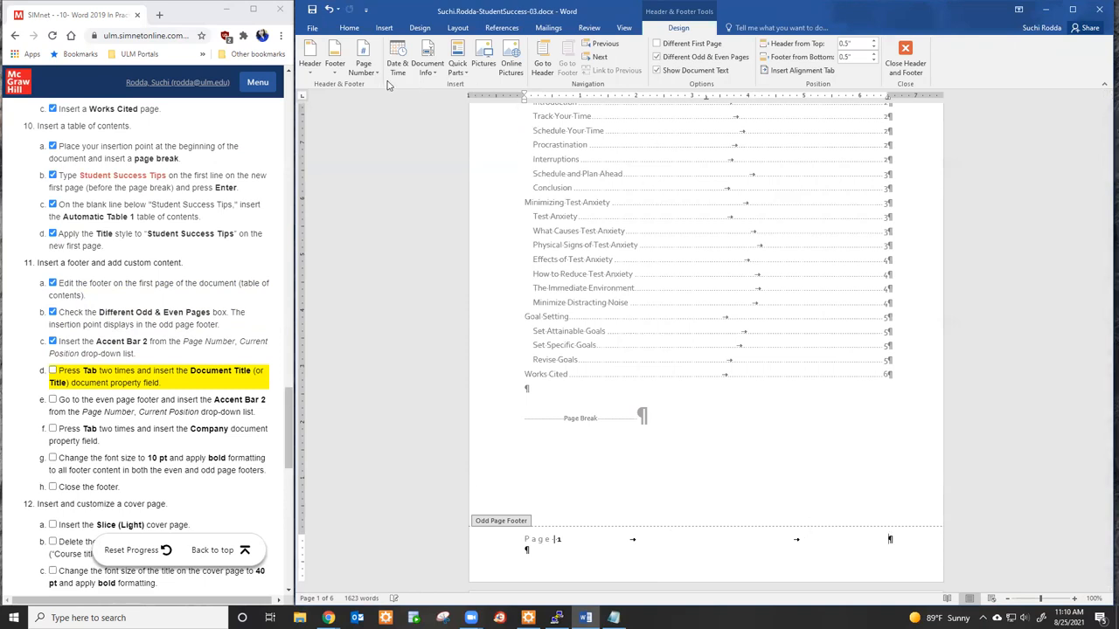
pyautogui.click(431, 72)
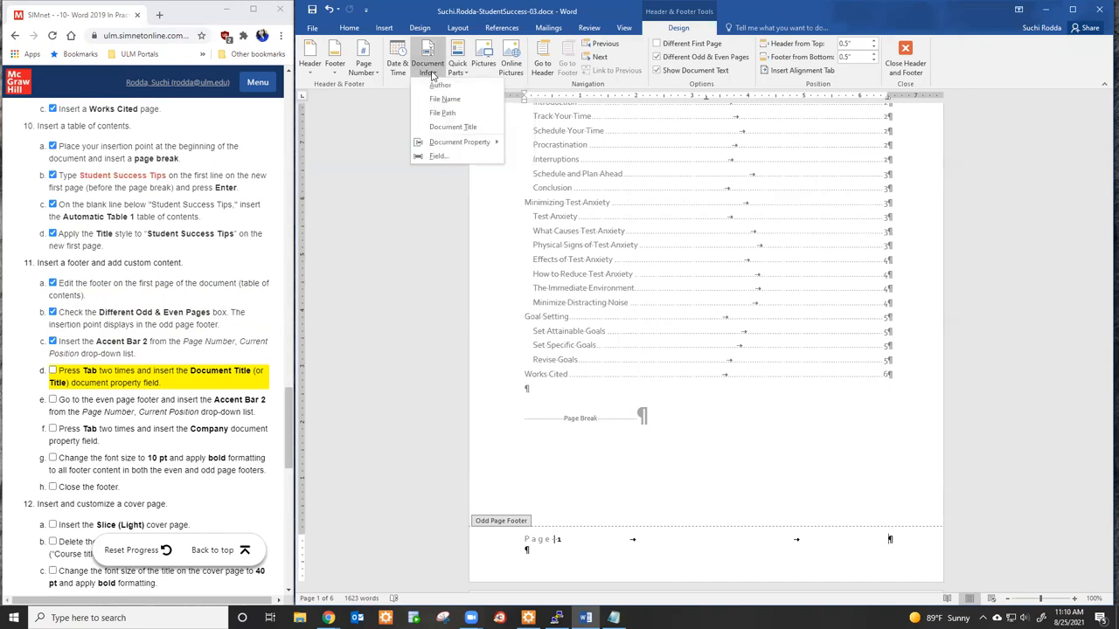
pyautogui.click(454, 127)
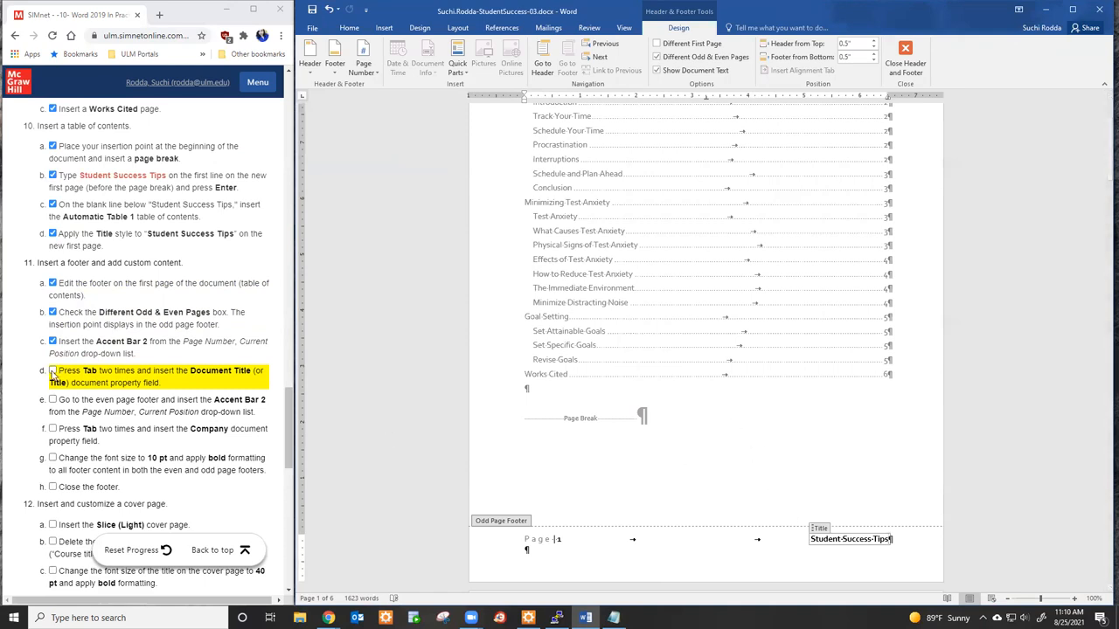
# Mark instruction 11d complete and insert the Accent Bar 2 page number at the current position in the even page footer.
pyautogui.click(52, 371)
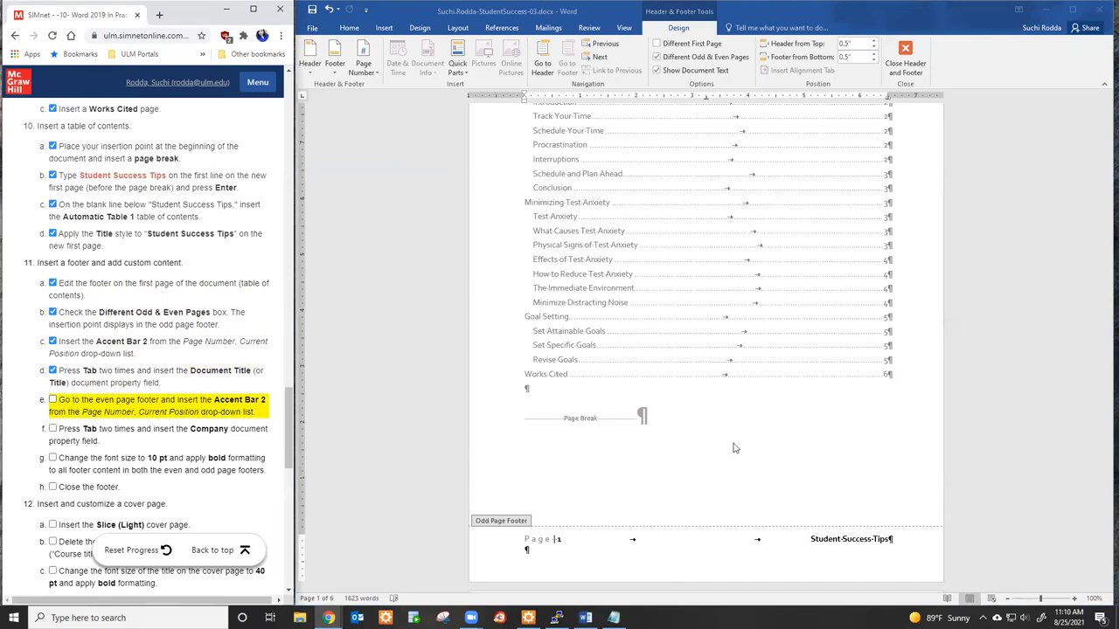
pyautogui.scroll(-15, 734, 448)
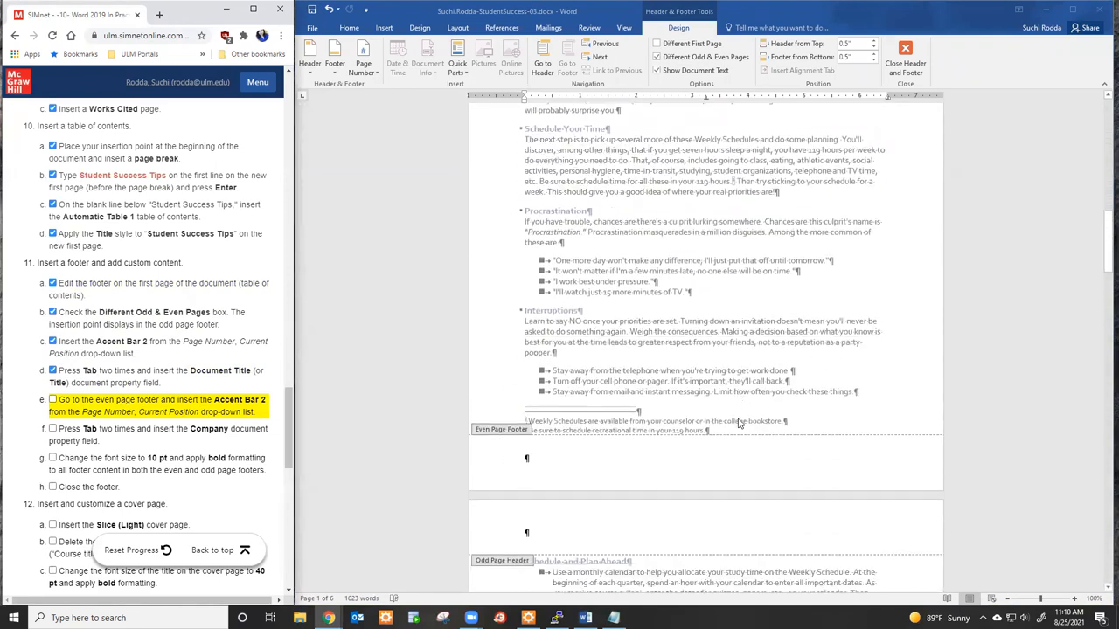
pyautogui.scroll(-1, 738, 423)
pyautogui.click(538, 444)
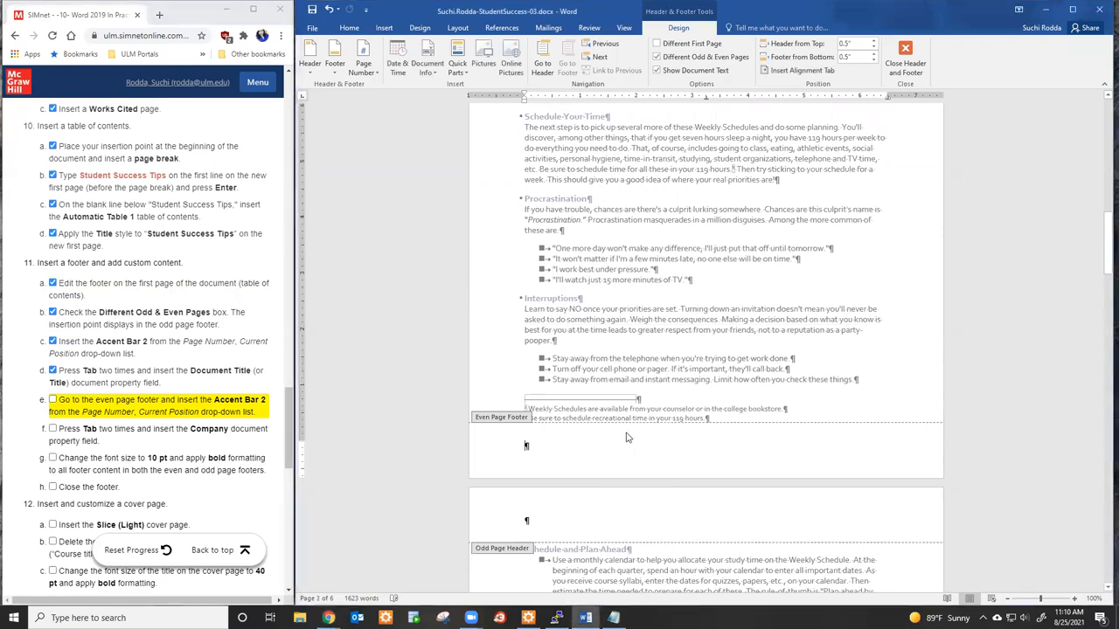
pyautogui.click(363, 72)
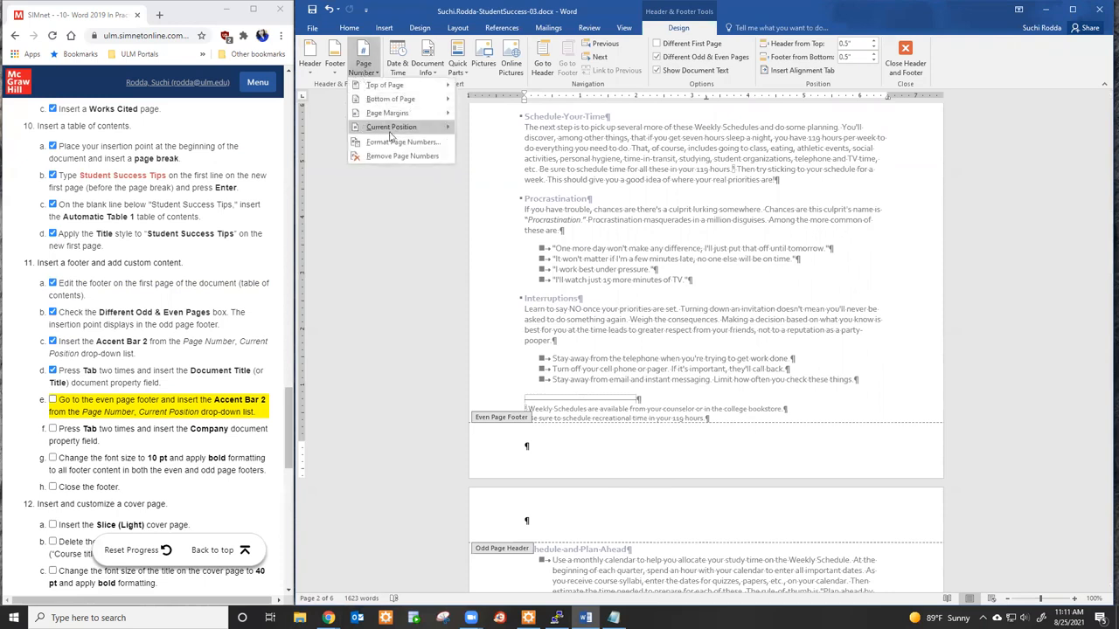
pyautogui.moveTo(402, 131)
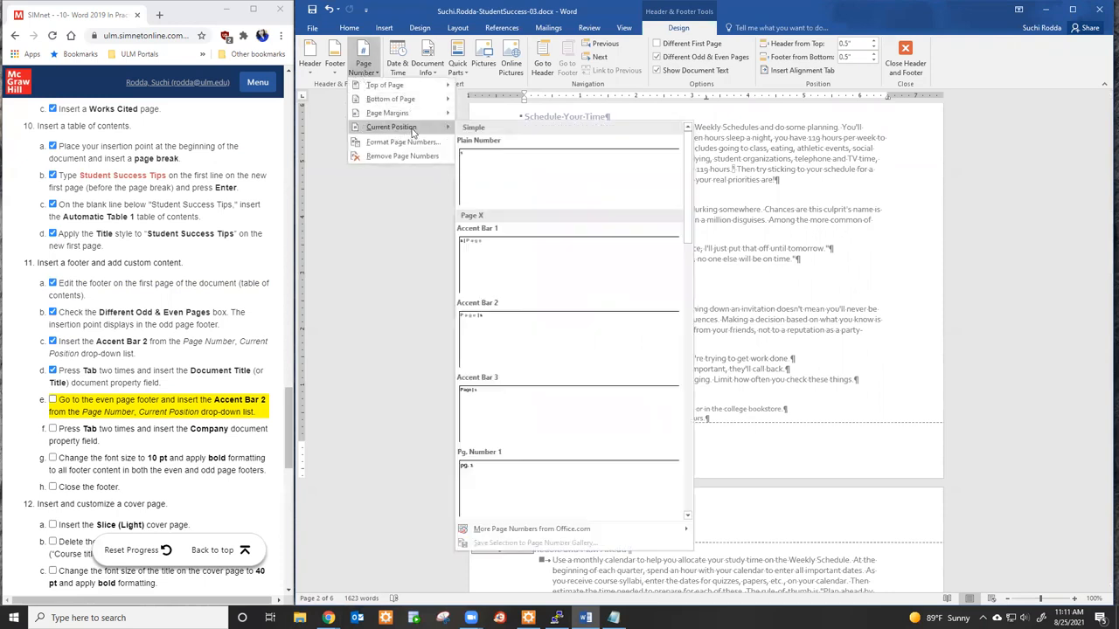
pyautogui.click(520, 337)
# Add two tabs and the Company property field after the even footer's page number, and mark instructions 11e and 11f complete.
pyautogui.press('Tab')
pyautogui.press('Tab')
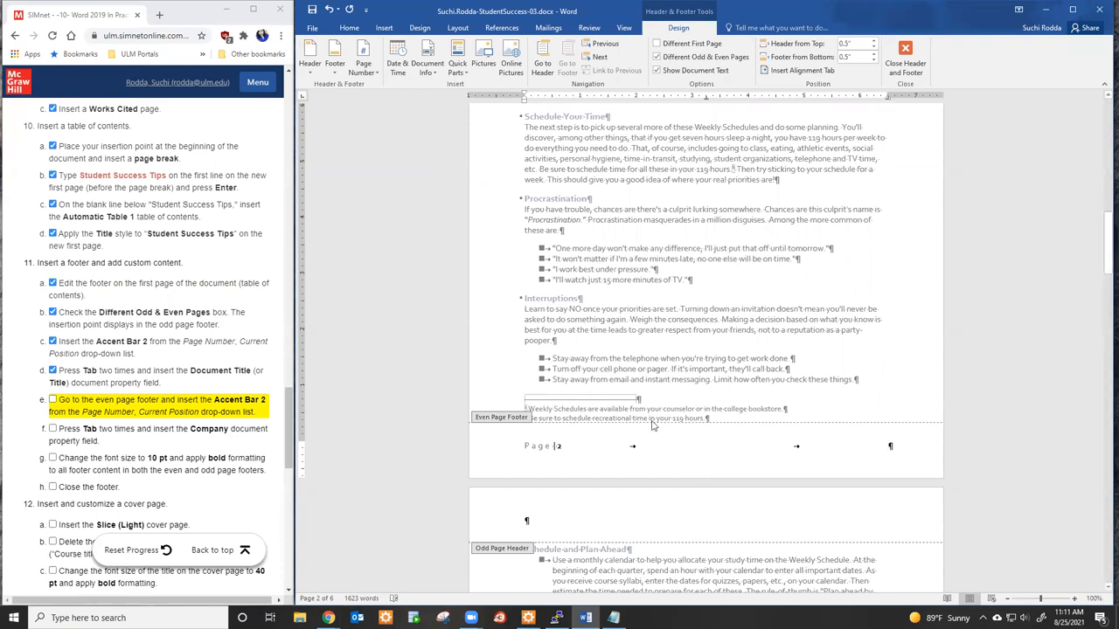
pyautogui.click(430, 74)
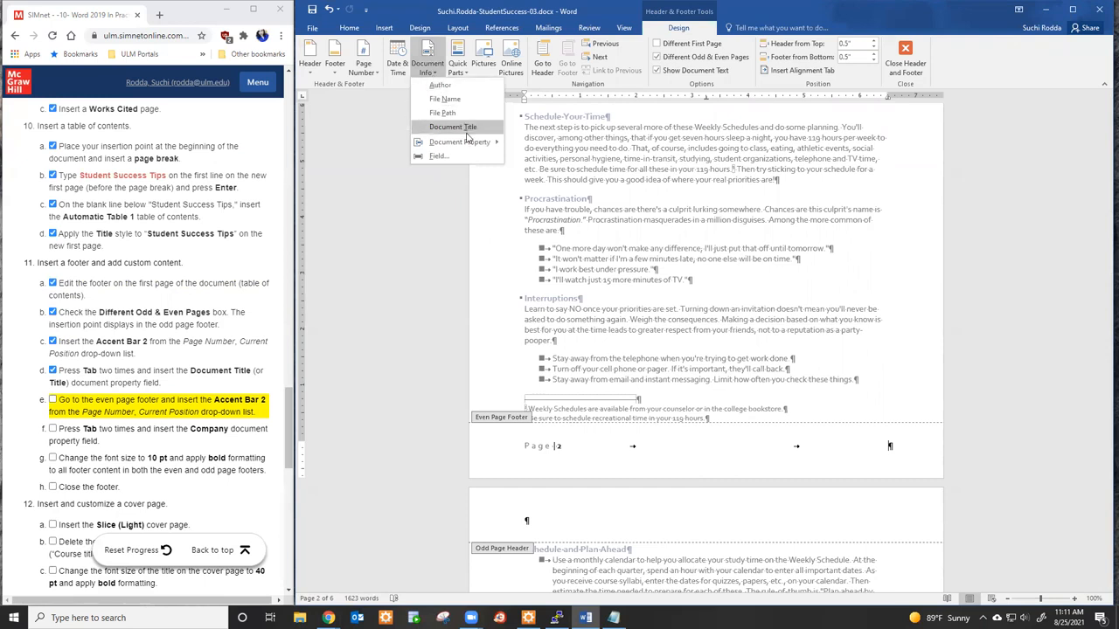
pyautogui.moveTo(470, 142)
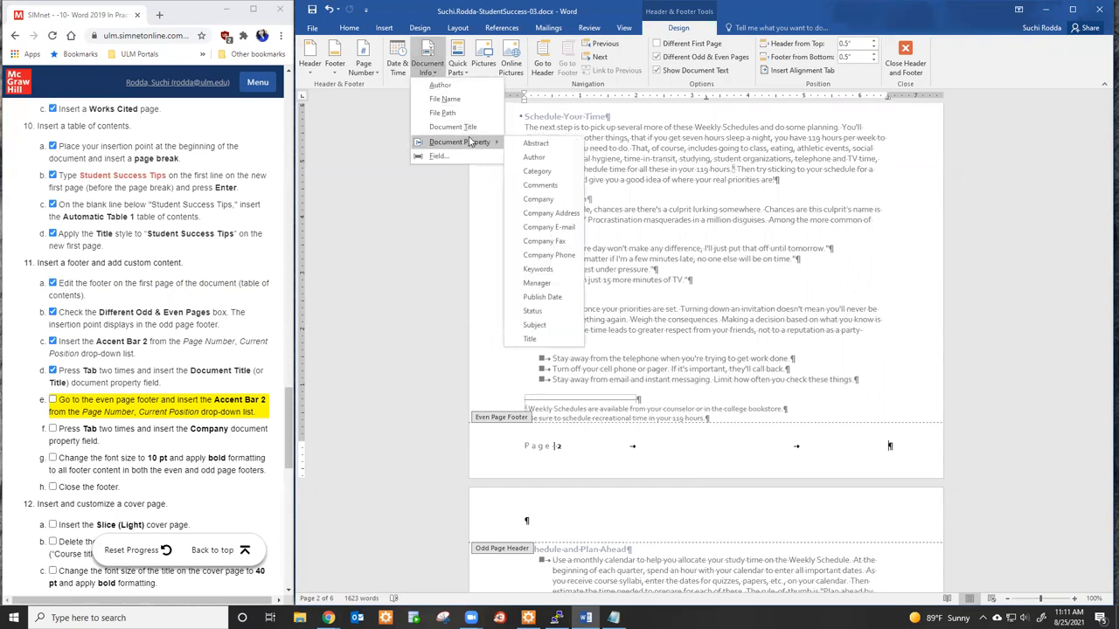
pyautogui.click(551, 200)
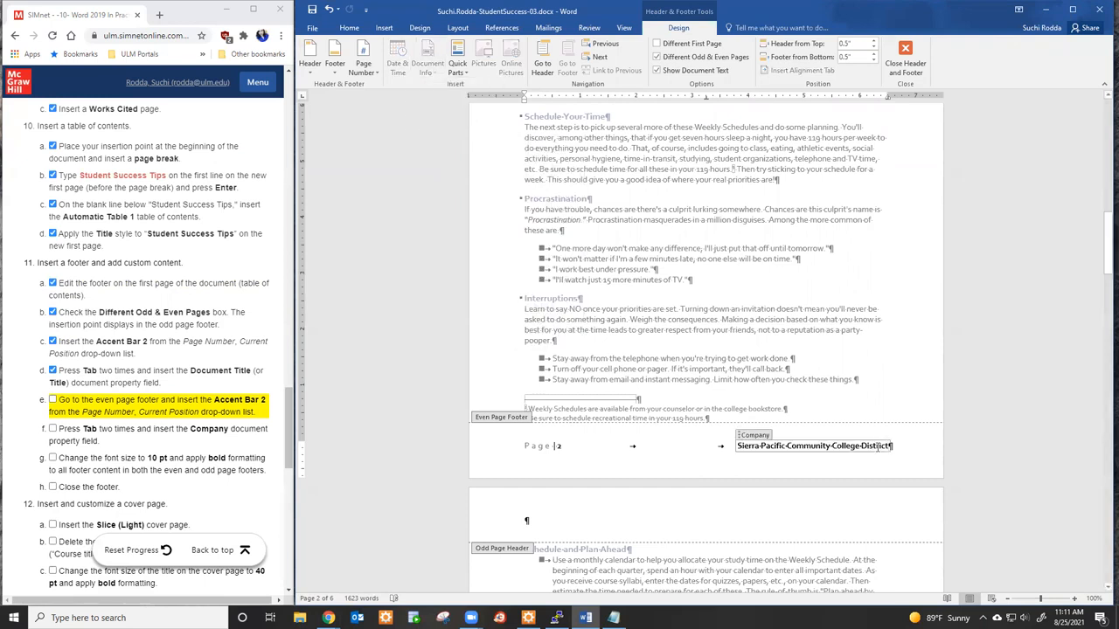
pyautogui.click(53, 401)
pyautogui.click(53, 430)
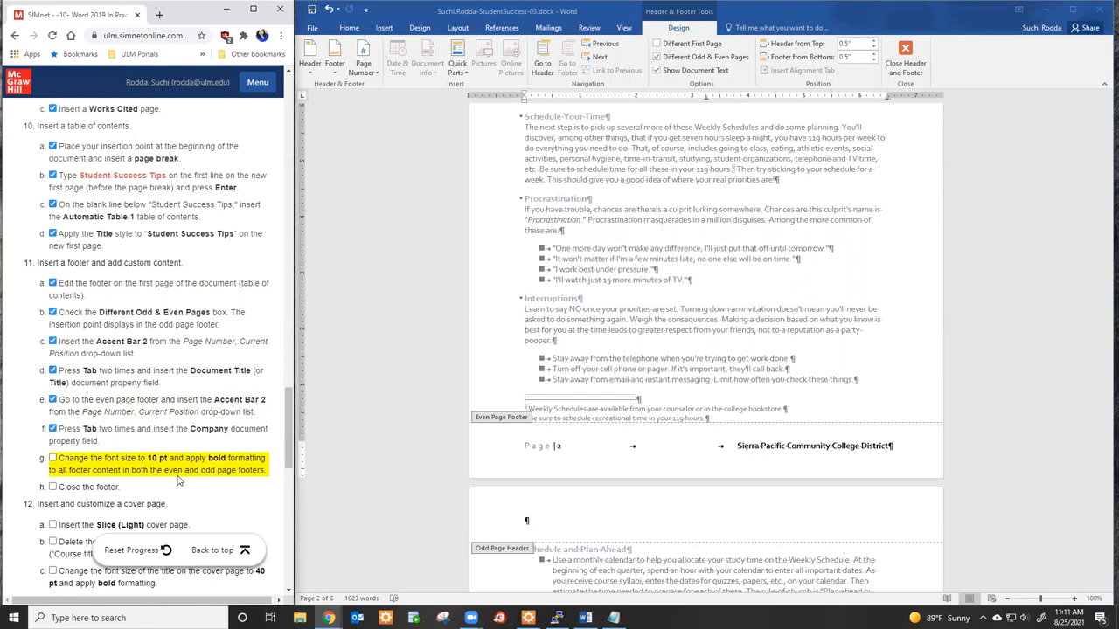
# Apply bold formatting to all content in the even page footer.
pyautogui.click(780, 445)
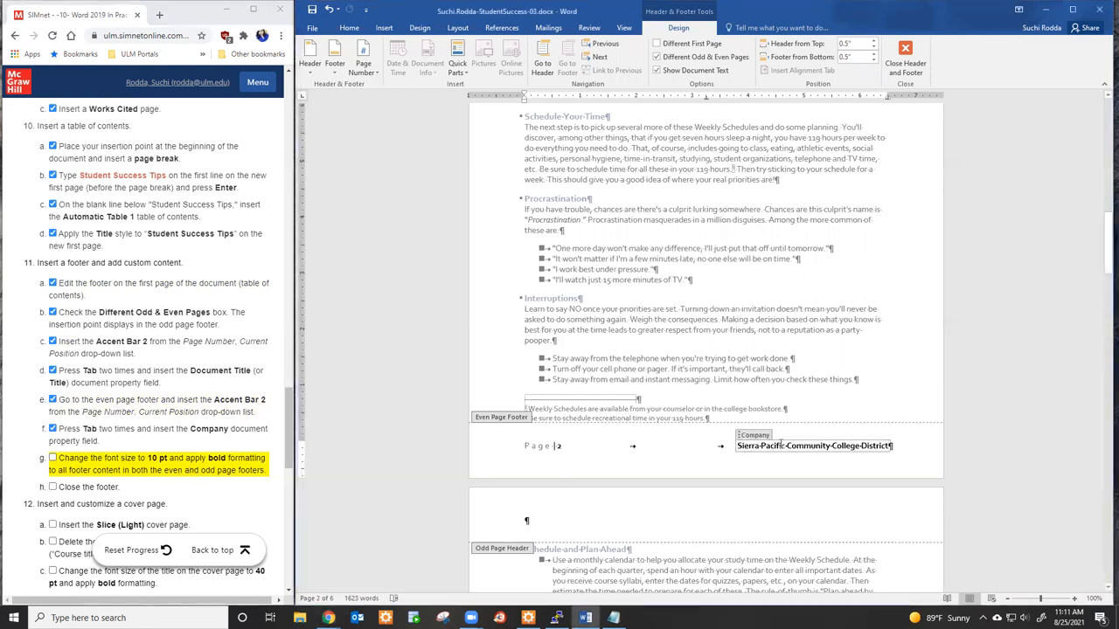
pyautogui.tripleClick(780, 445)
pyautogui.click(348, 28)
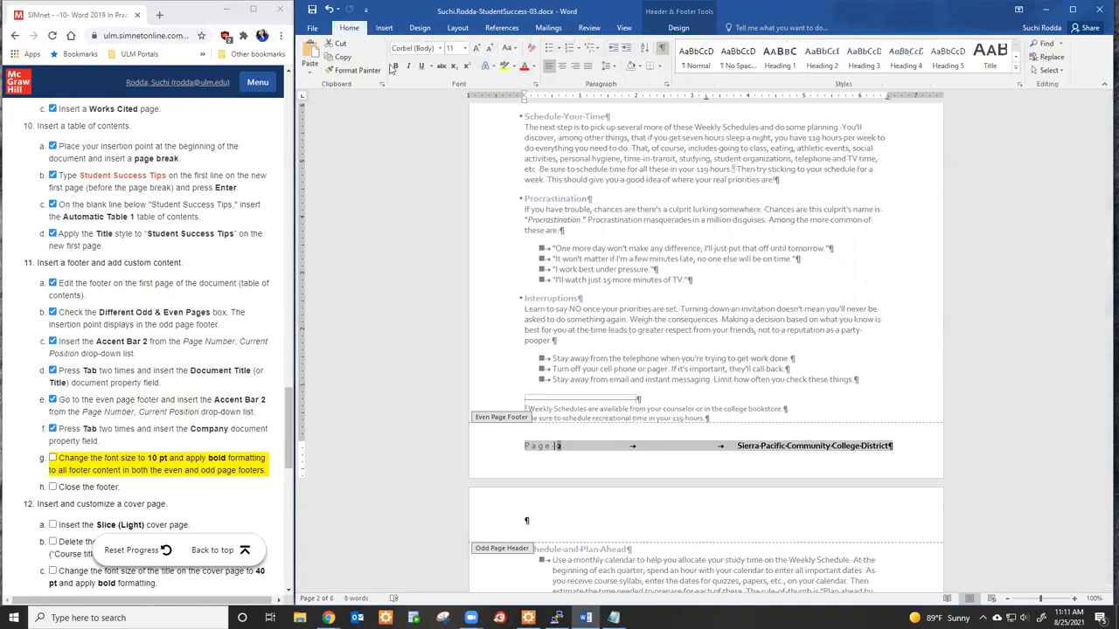
pyautogui.click(394, 66)
# Make all content in the odd page footer bold and set its font size to 10 pt.
pyautogui.scroll(3, 581, 193)
pyautogui.scroll(6, 581, 193)
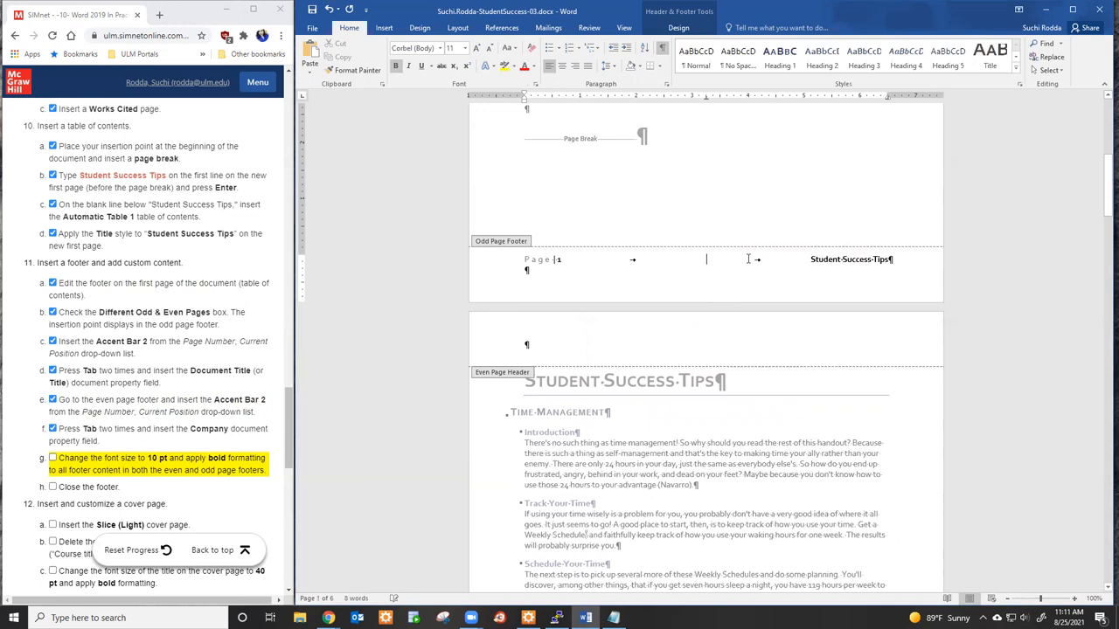
pyautogui.tripleClick(749, 260)
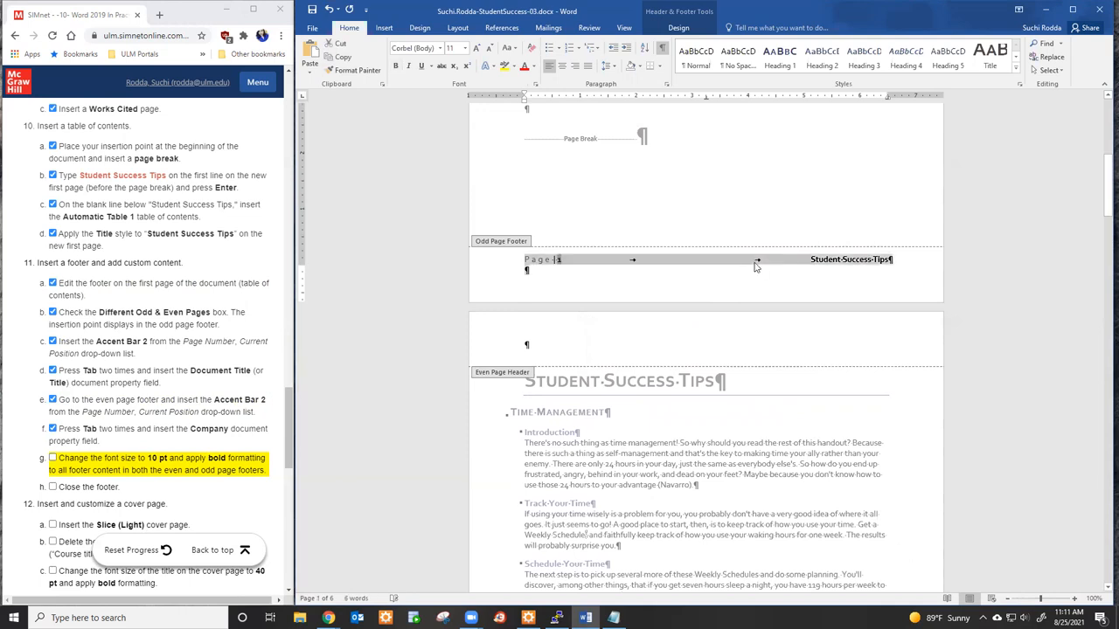
pyautogui.hotkey('ctrl', 'b')
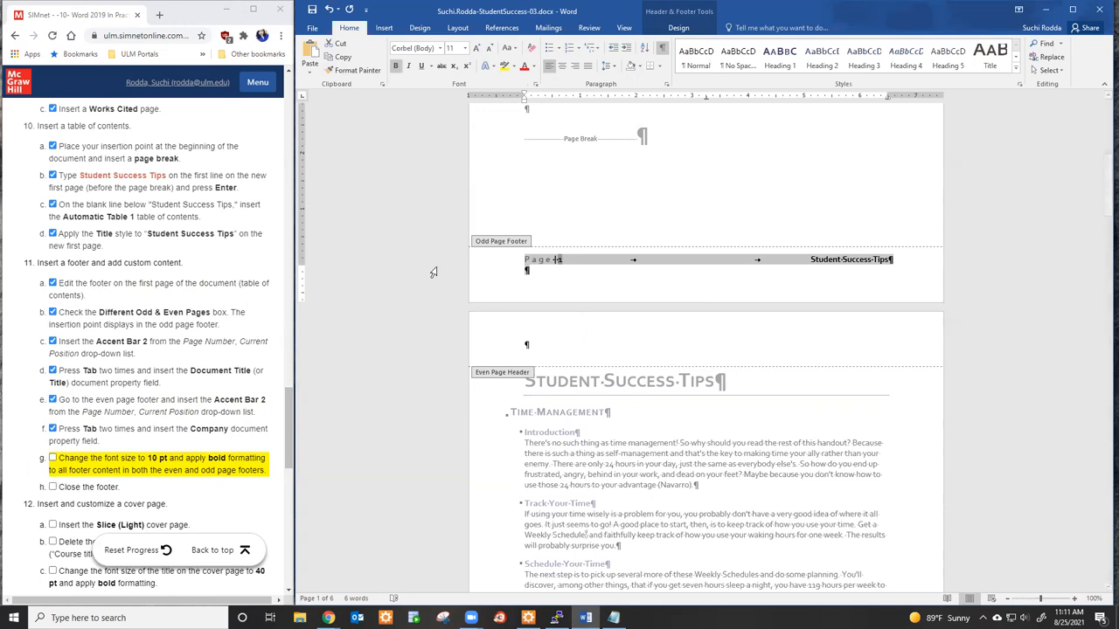
pyautogui.click(464, 48)
pyautogui.click(452, 90)
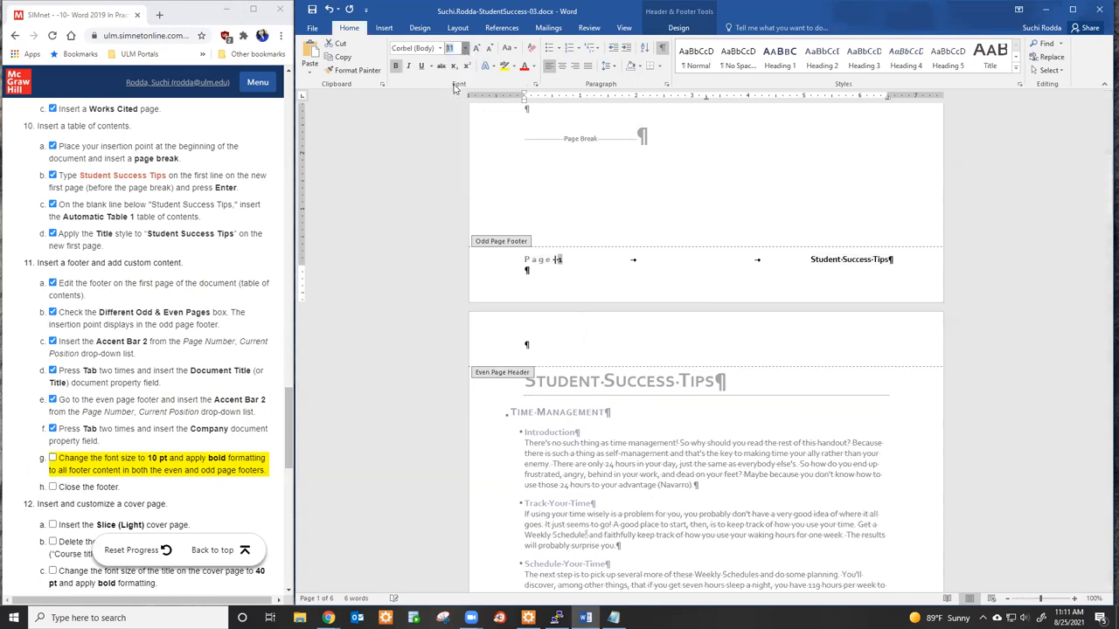
# Set the font size of all content in the even page footer to 10 pt.
pyautogui.scroll(-15, 647, 393)
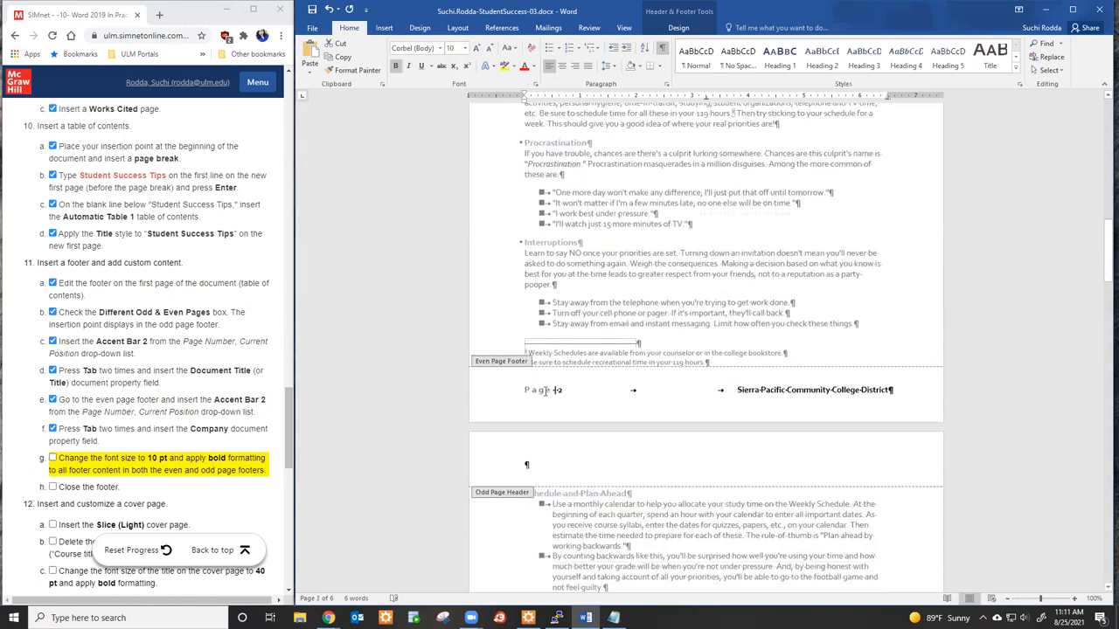
pyautogui.tripleClick(544, 390)
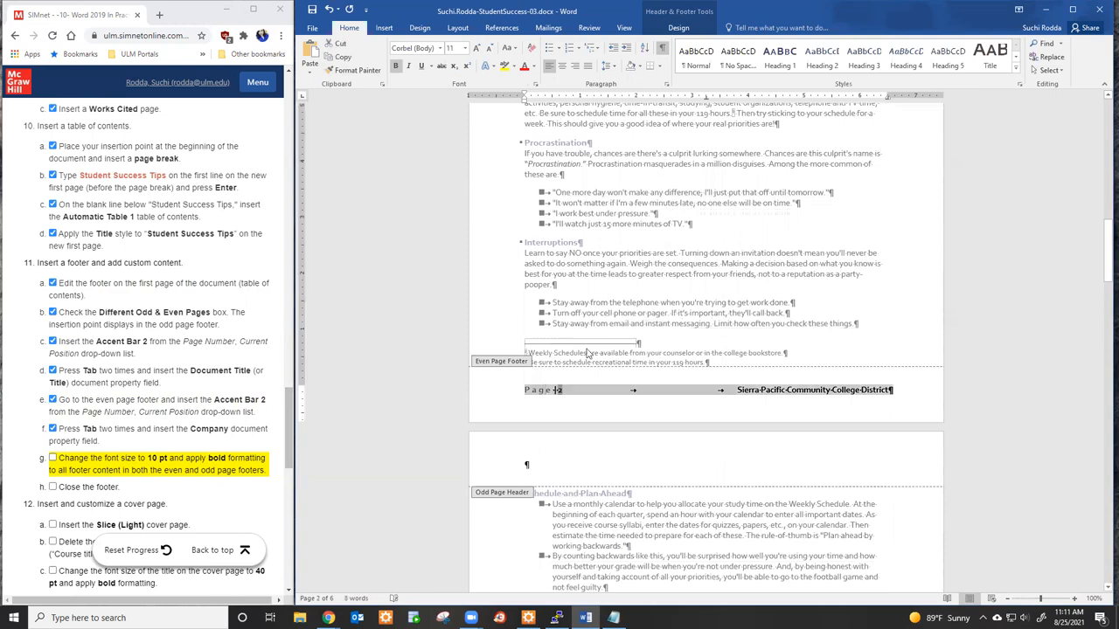
pyautogui.write('10')
pyautogui.press('Return')
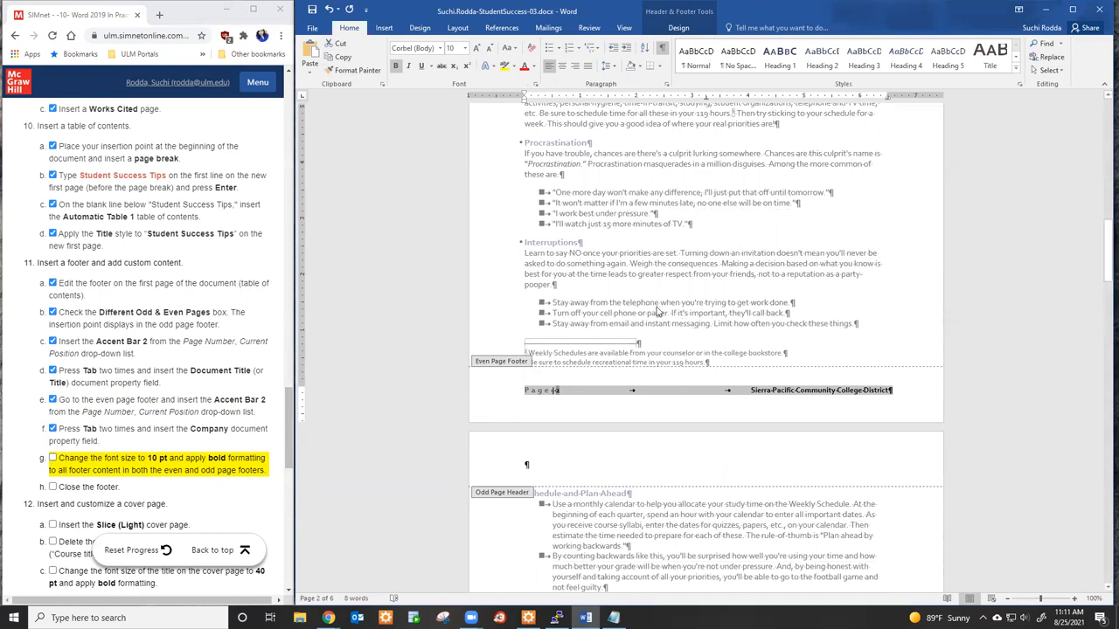
# Mark instructions 11g and 11h complete and close the footer.
pyautogui.click(56, 486)
pyautogui.click(56, 486)
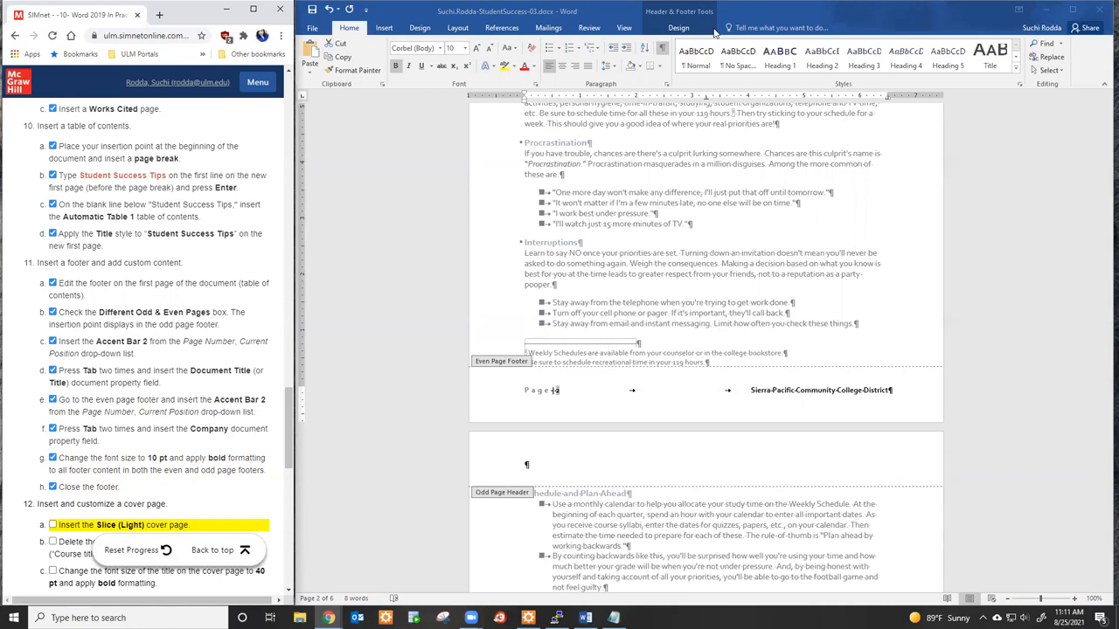
pyautogui.click(732, 258)
pyautogui.press('Escape')
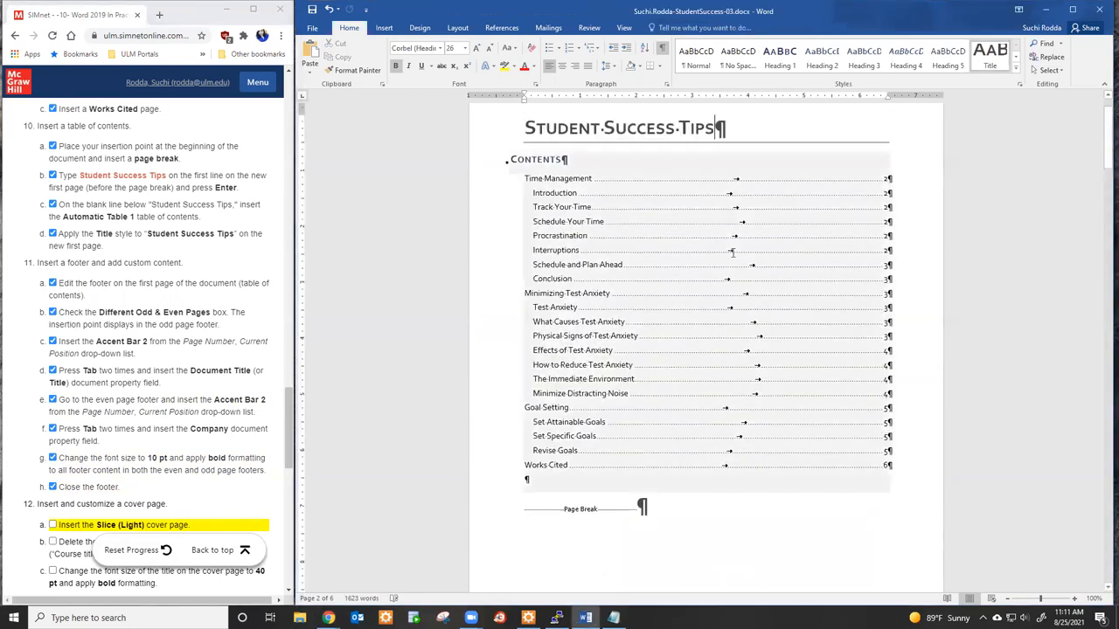
pyautogui.scroll(-3, 48, 278)
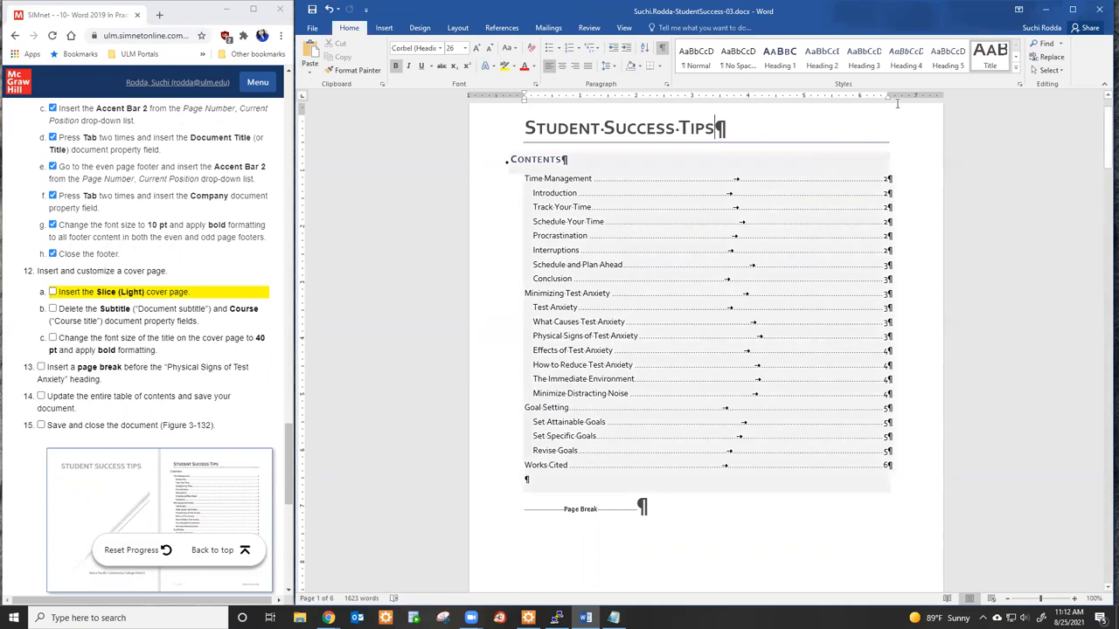
pyautogui.click(501, 28)
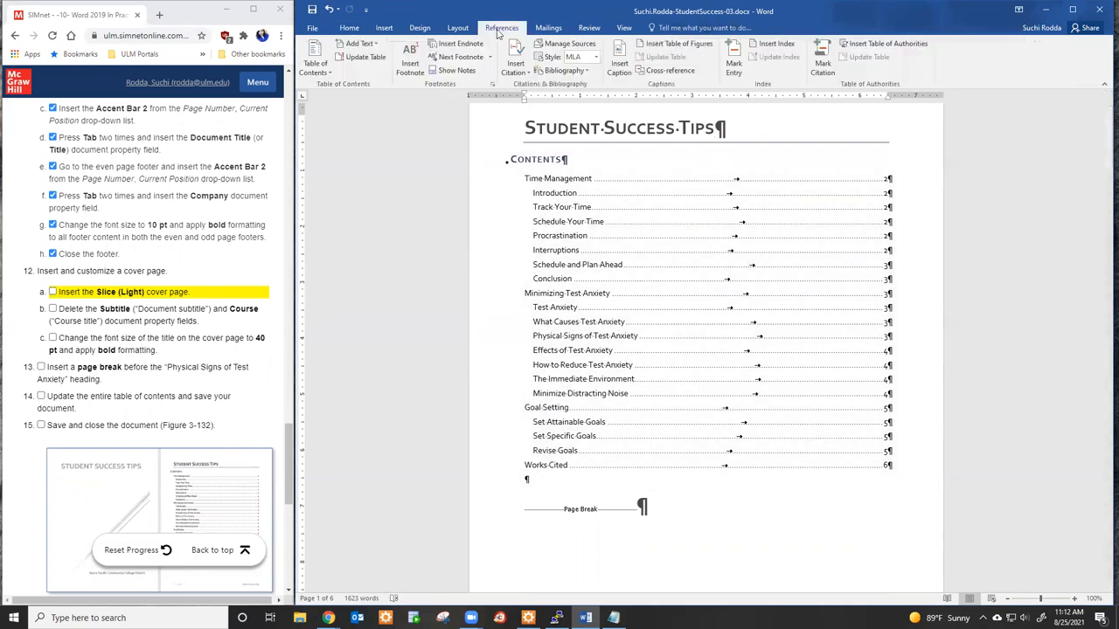
pyautogui.click(329, 76)
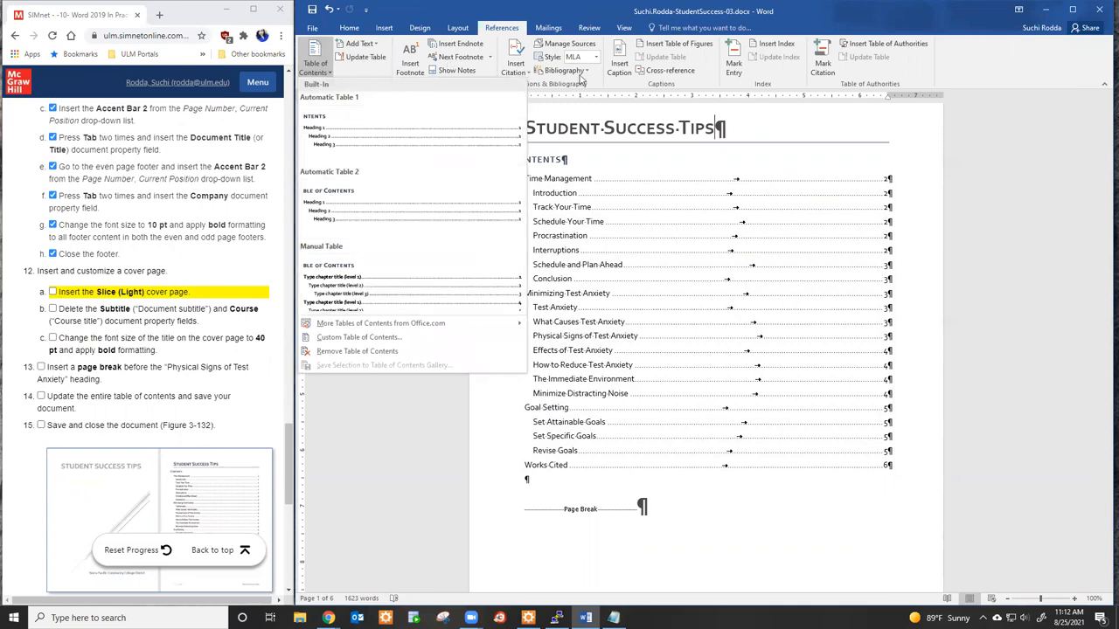
pyautogui.click(836, 32)
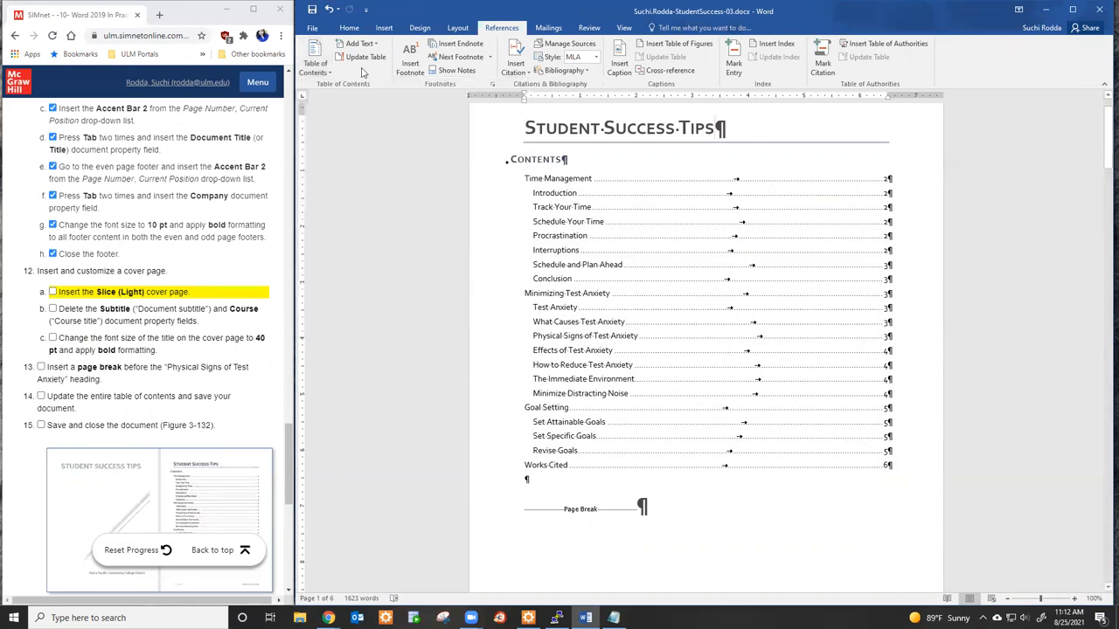
# Search the commands for "cover page" and insert the built-in Slice (Light) cover page.
pyautogui.click(722, 31)
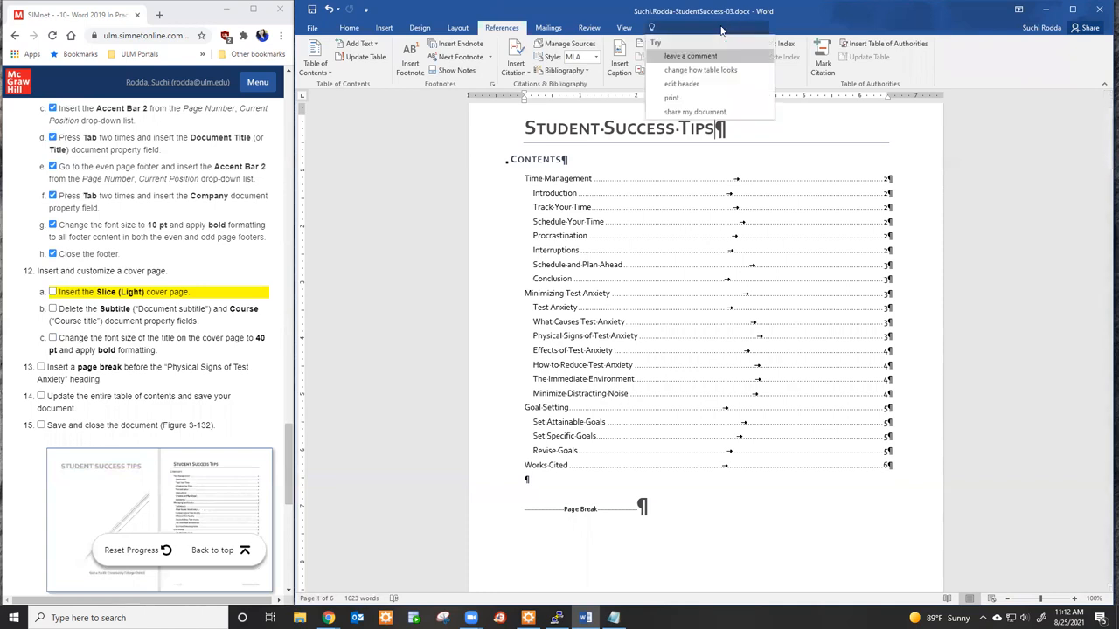
pyautogui.write('cover page')
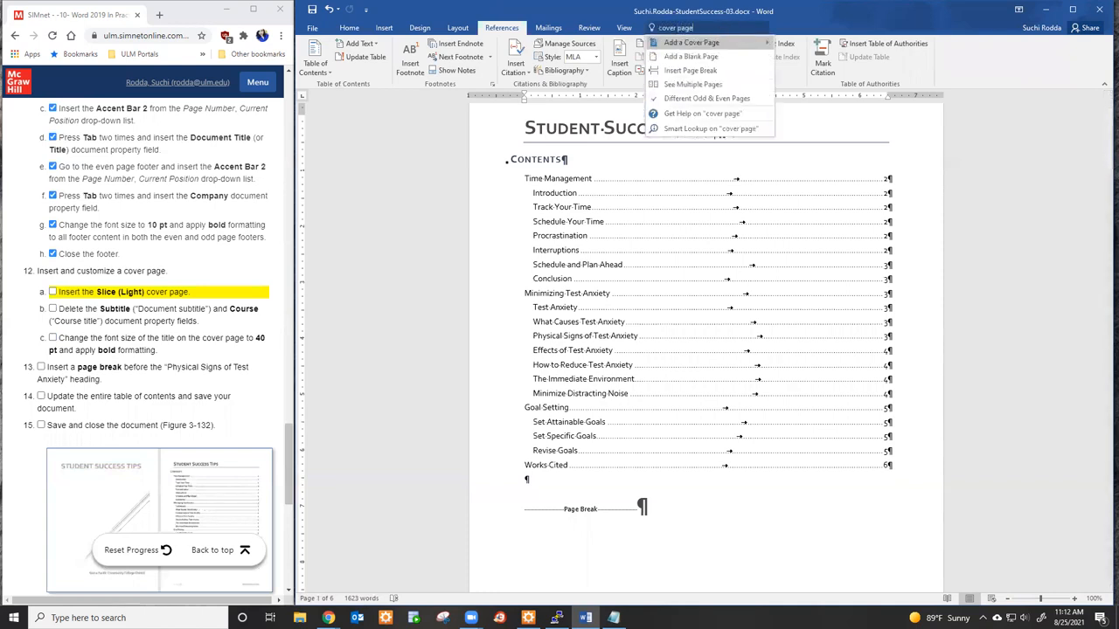
pyautogui.moveTo(712, 46)
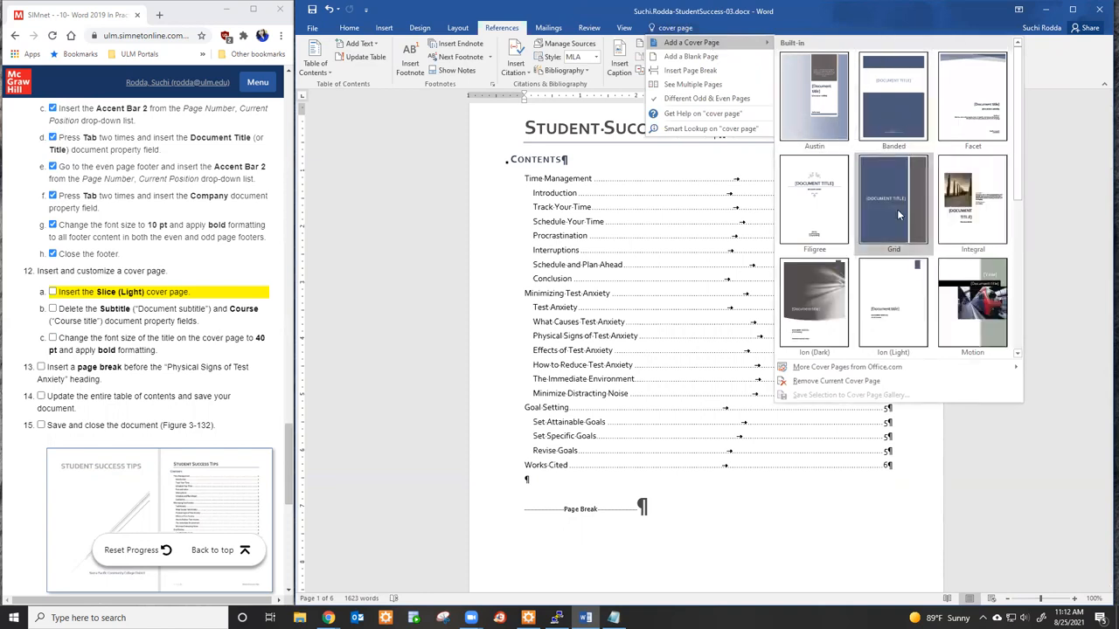
pyautogui.scroll(-3, 896, 209)
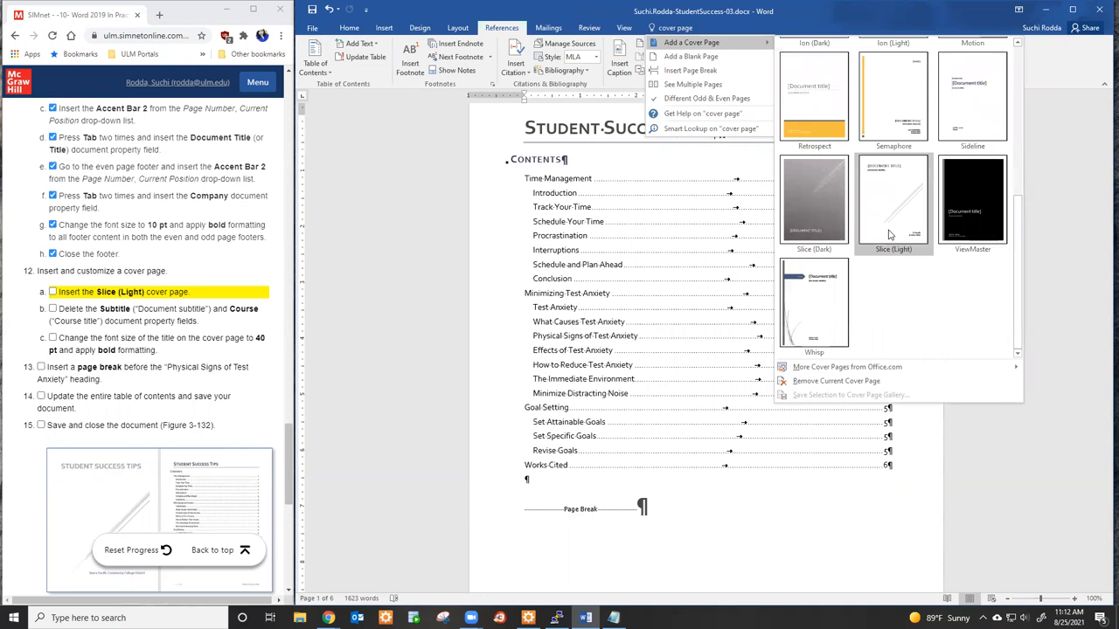
pyautogui.click(898, 217)
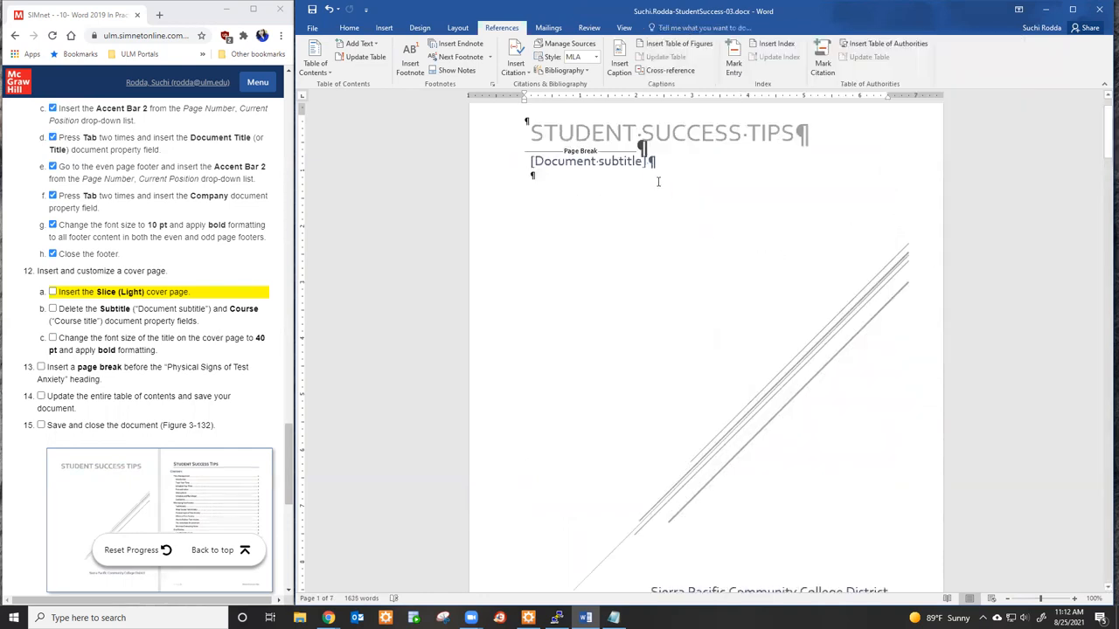
# Delete the Subtitle property field from the cover page and remove the empty paragraph it leaves.
pyautogui.click(693, 162)
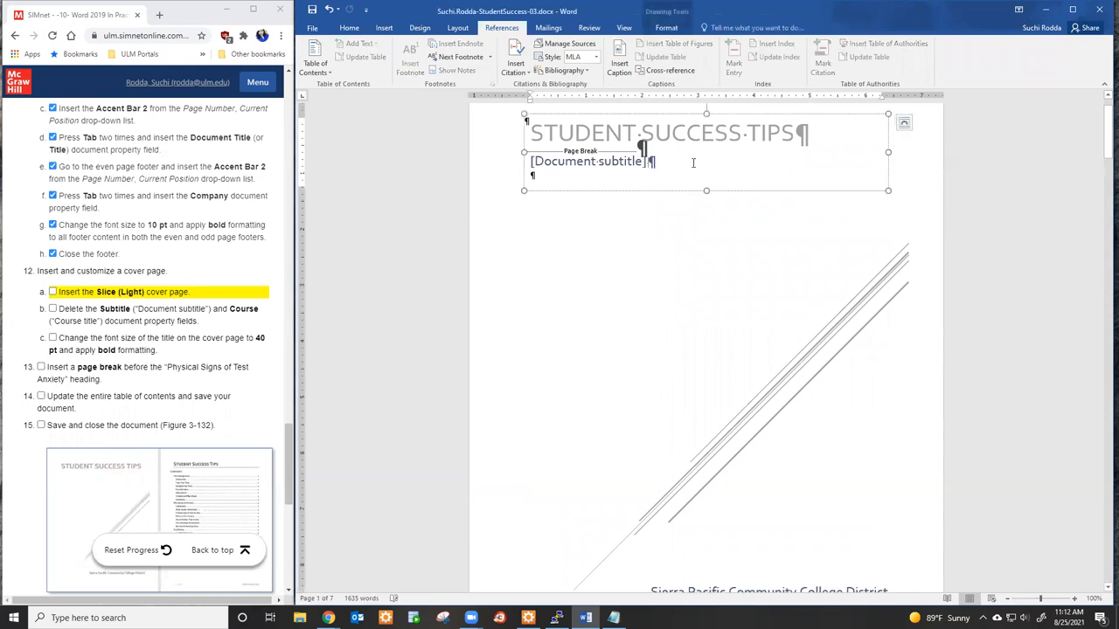
pyautogui.click(661, 159)
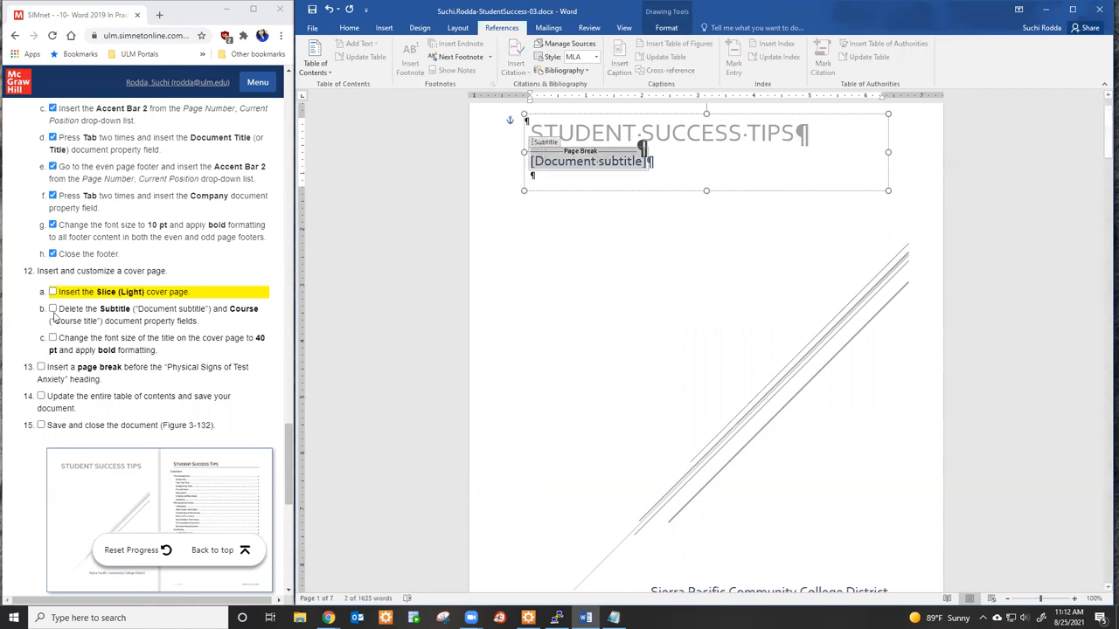
pyautogui.click(546, 142)
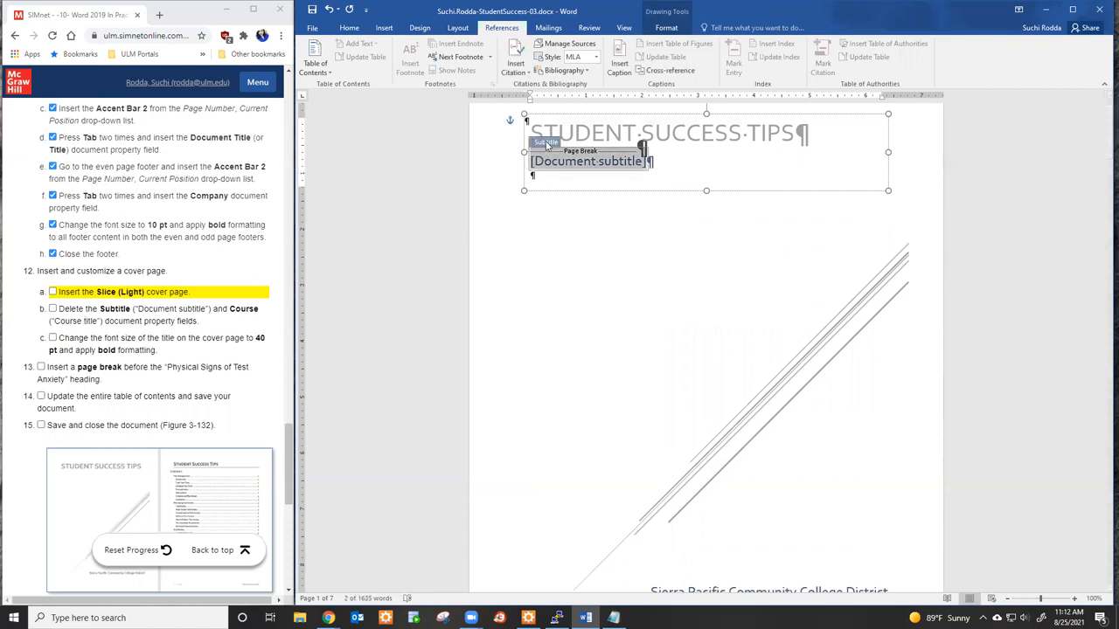
pyautogui.press('Delete')
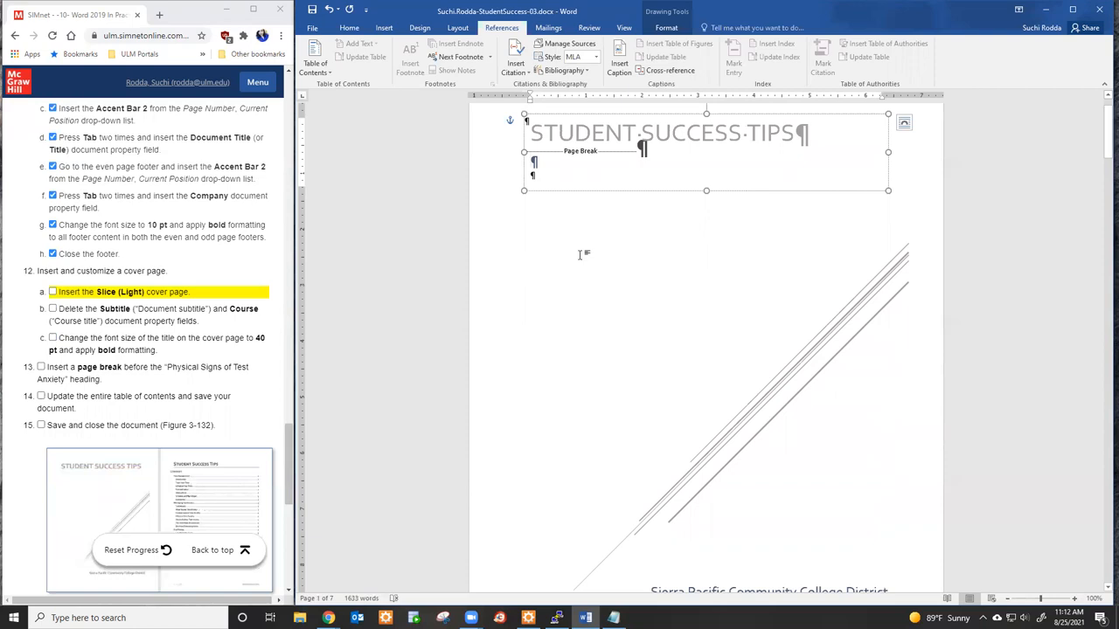
pyautogui.press('BackSpace')
pyautogui.press('BackSpace')
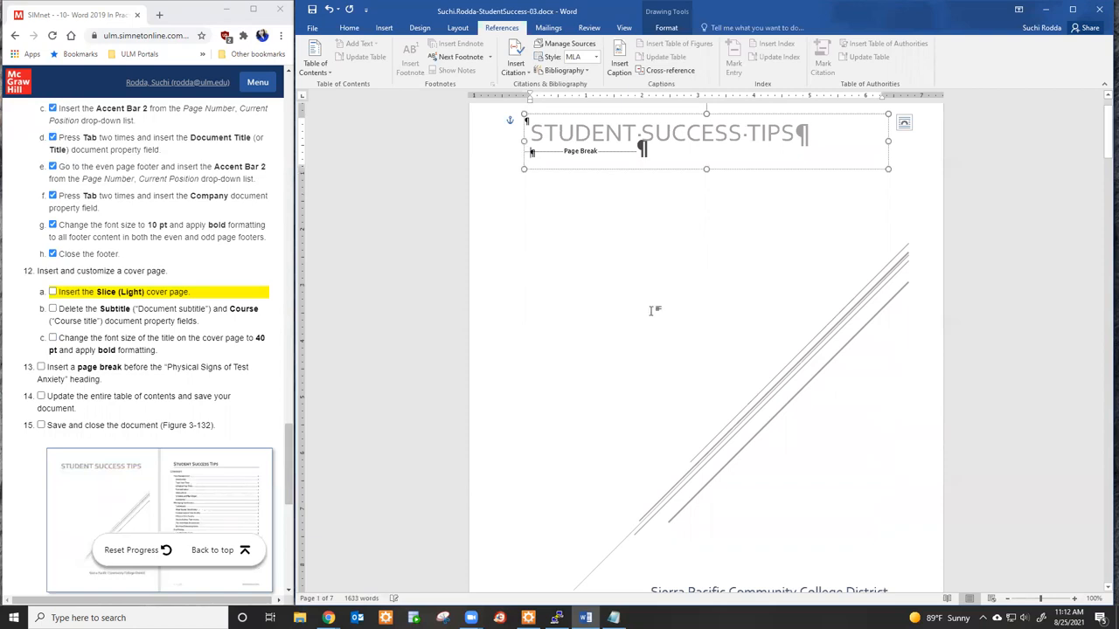
# Delete the Course property field and its empty paragraph from the cover page, and mark instructions 12a and 12b complete.
pyautogui.scroll(-5, 651, 311)
pyautogui.click(848, 415)
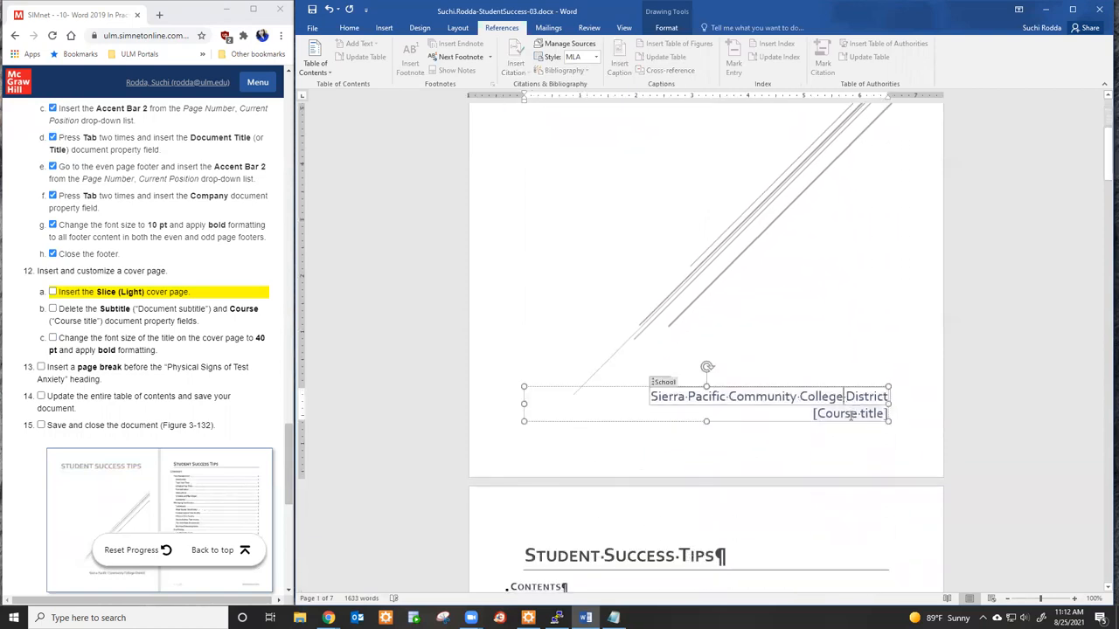
pyautogui.click(831, 400)
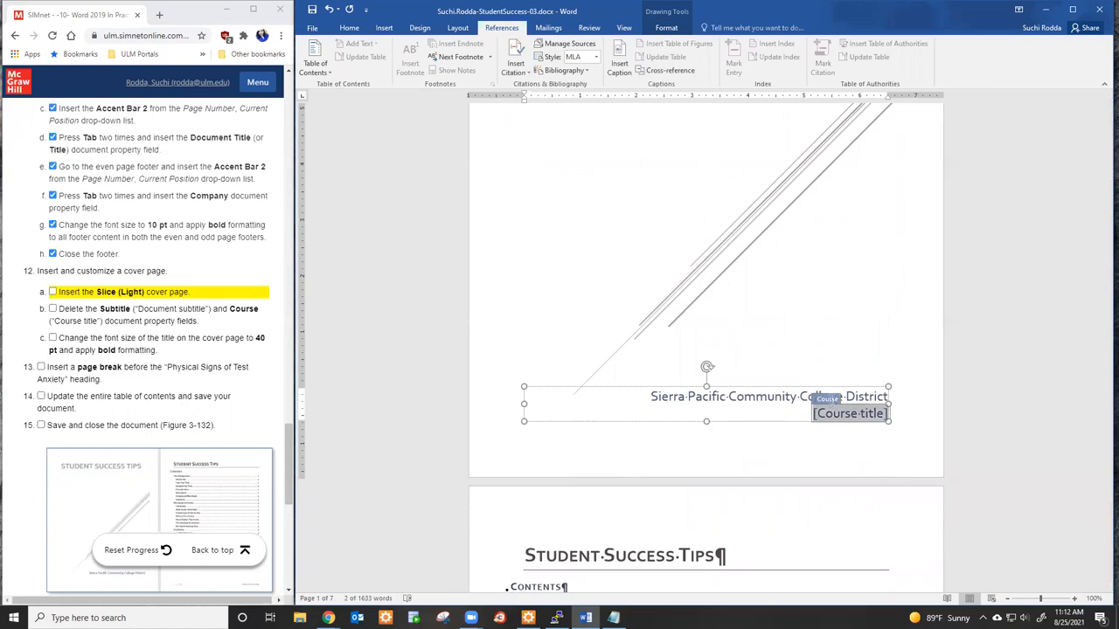
pyautogui.press('Delete')
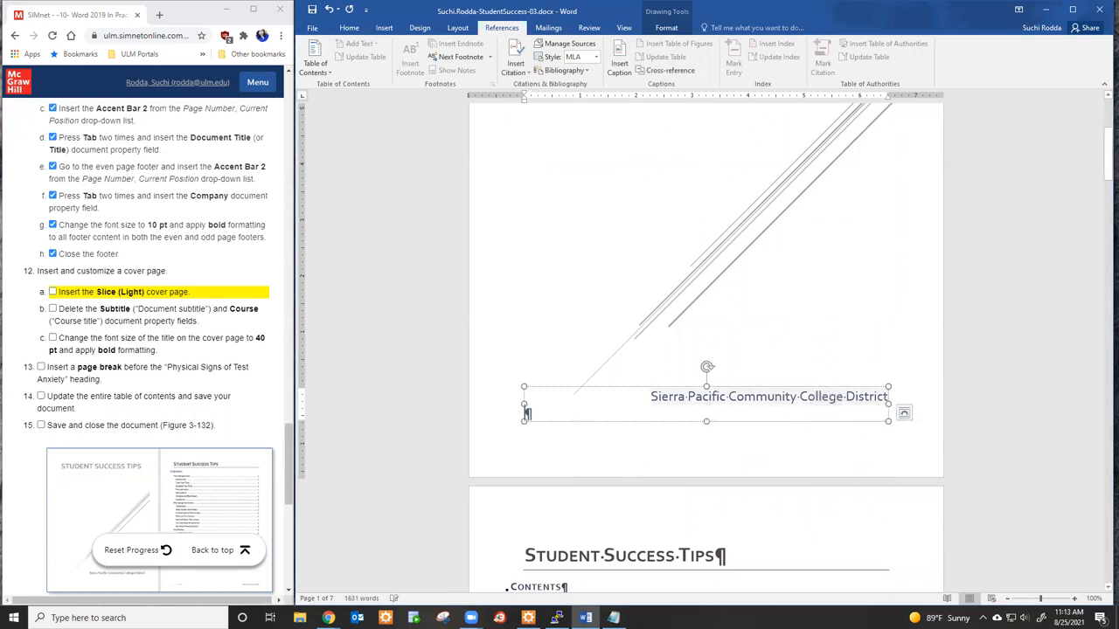
pyautogui.press('BackSpace')
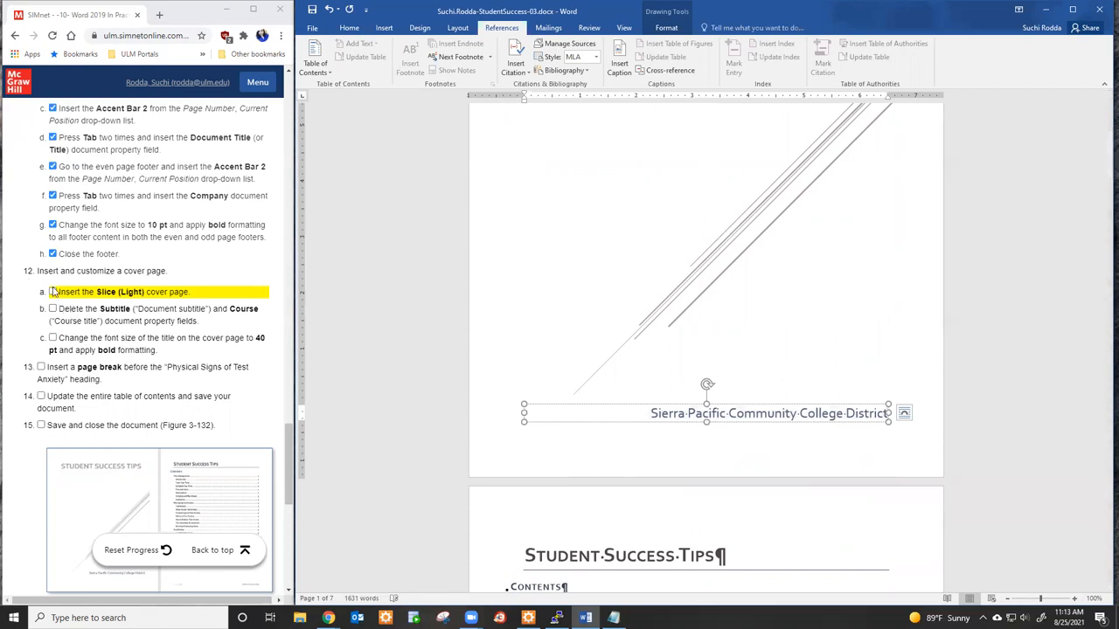
pyautogui.click(53, 292)
pyautogui.click(53, 309)
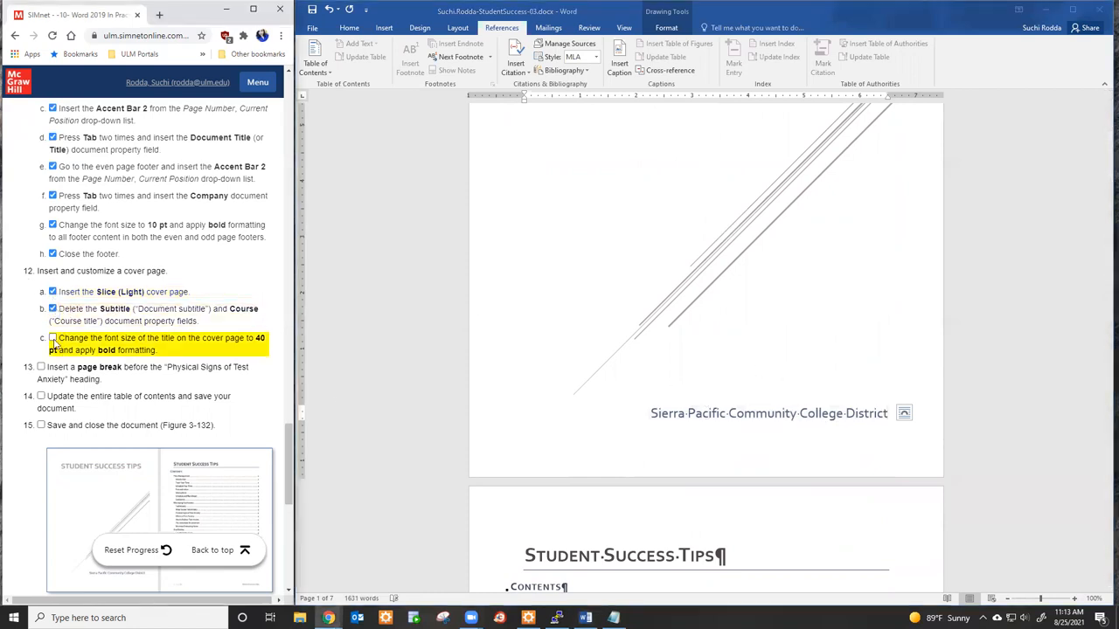
# Set the cover page title to 40 pt bold and mark instruction 12c complete.
pyautogui.click(791, 246)
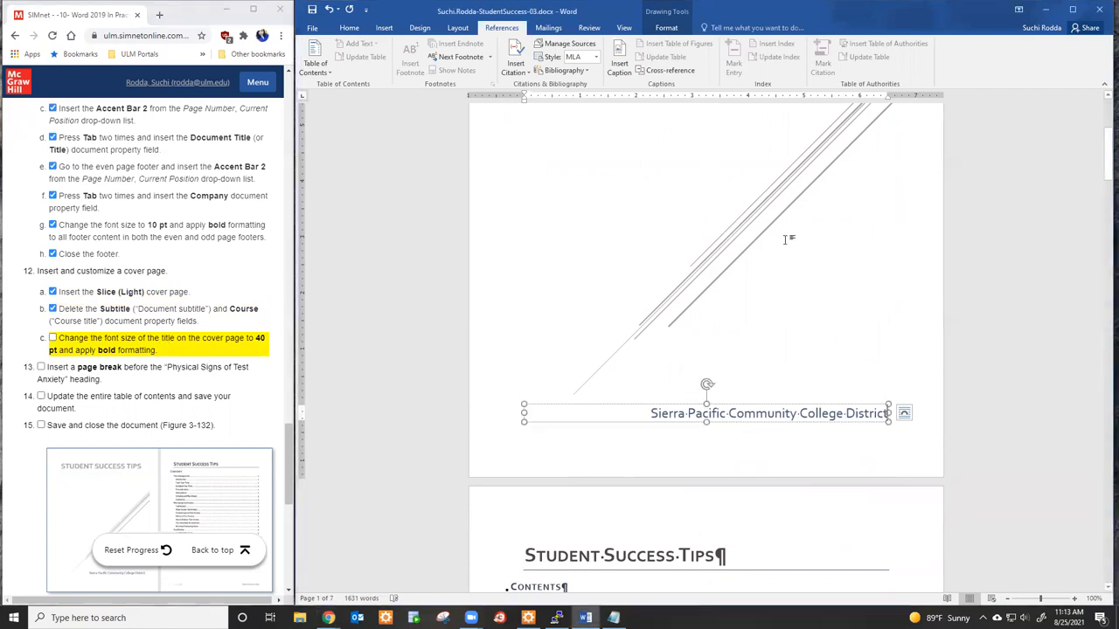
pyautogui.scroll(6, 752, 240)
pyautogui.moveTo(528, 186); pyautogui.dragTo(771, 181)
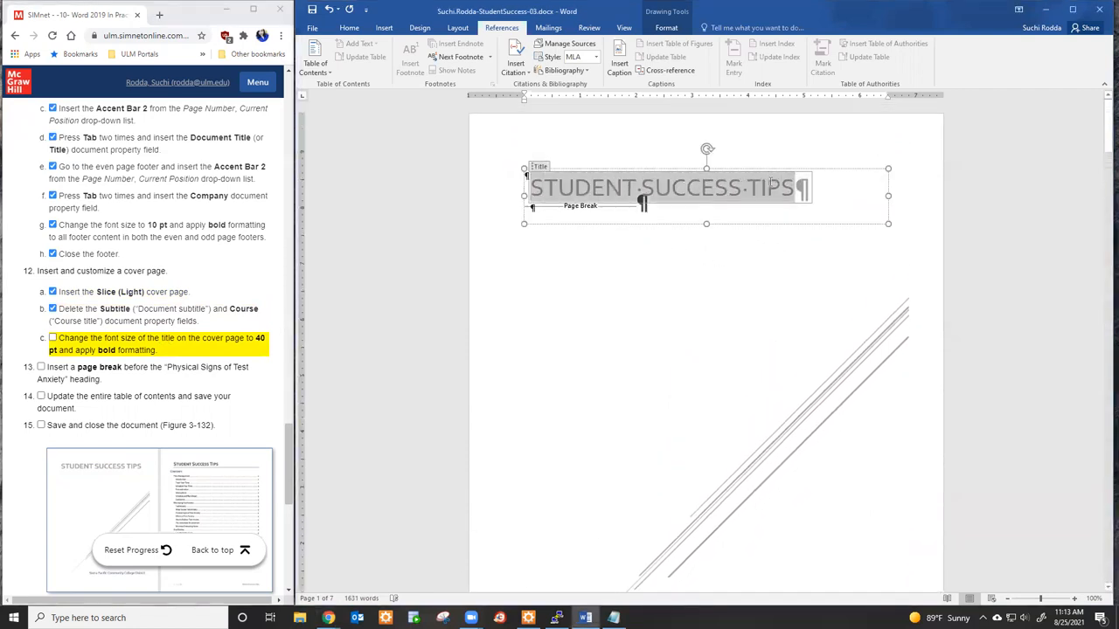
pyautogui.click(349, 27)
pyautogui.click(451, 49)
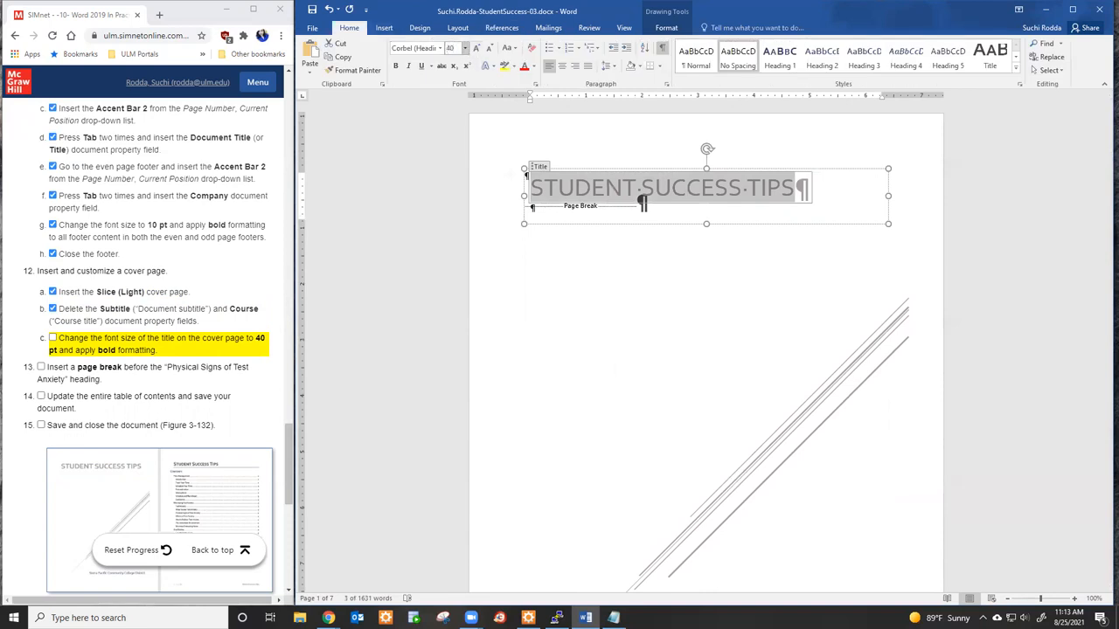
pyautogui.press('Return')
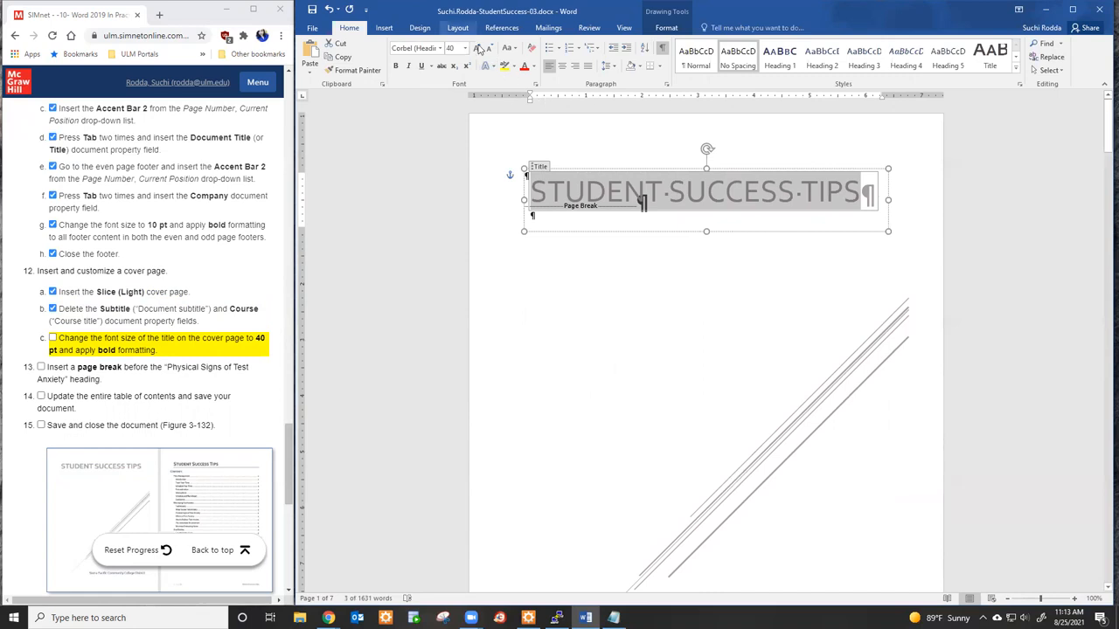
pyautogui.click(395, 67)
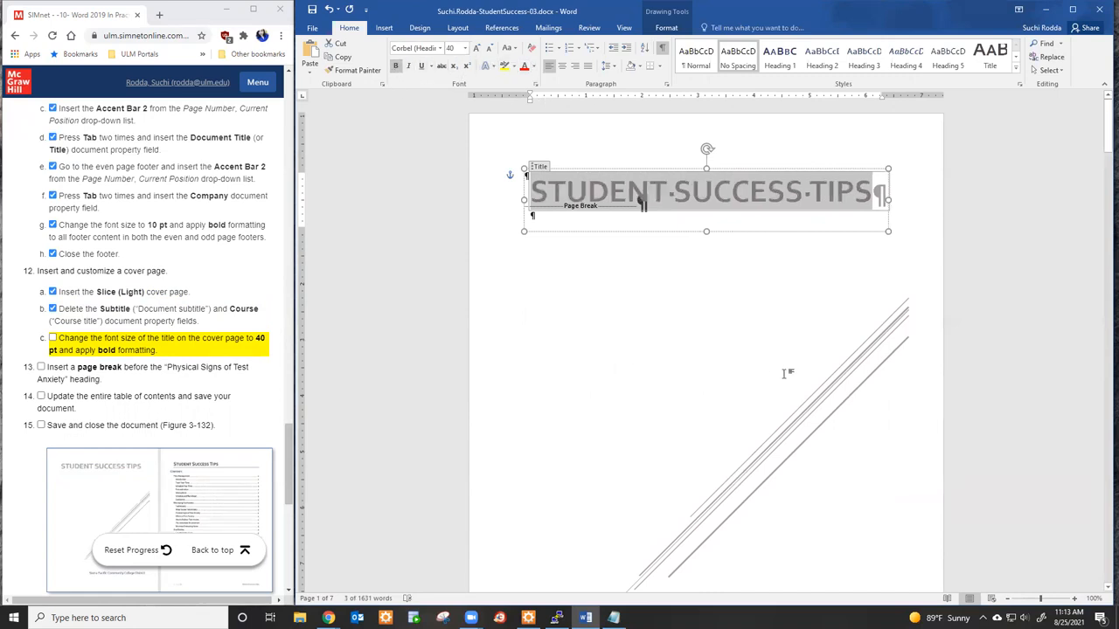
pyautogui.click(53, 338)
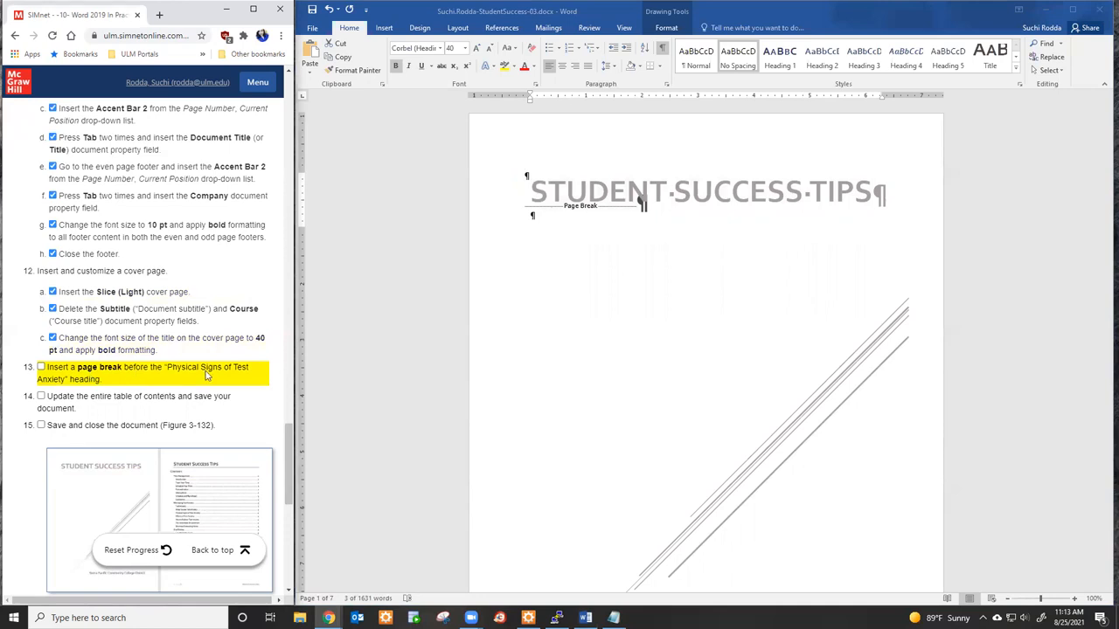
# Follow the table of contents link to the "Physical Signs of Test Anxiety" heading and insert a page break before it.
pyautogui.scroll(-2, 755, 306)
pyautogui.scroll(-10, 755, 306)
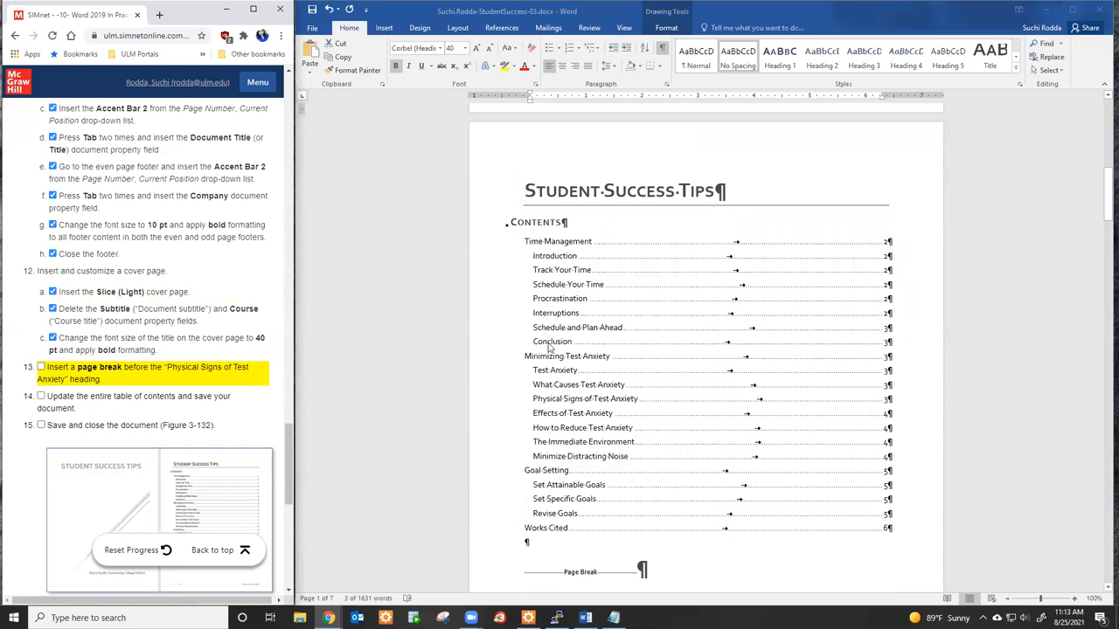
pyautogui.click(603, 404)
pyautogui.keyDown('ctrl'); pyautogui.click(603, 404); pyautogui.keyUp('ctrl')
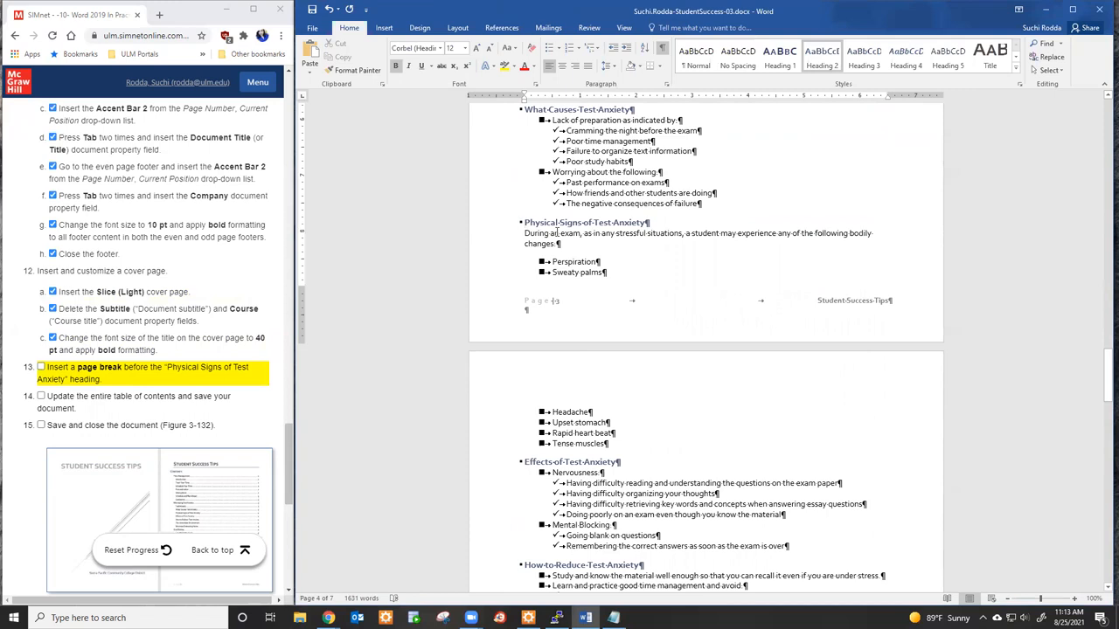
pyautogui.hotkey('ctrl', 'Return')
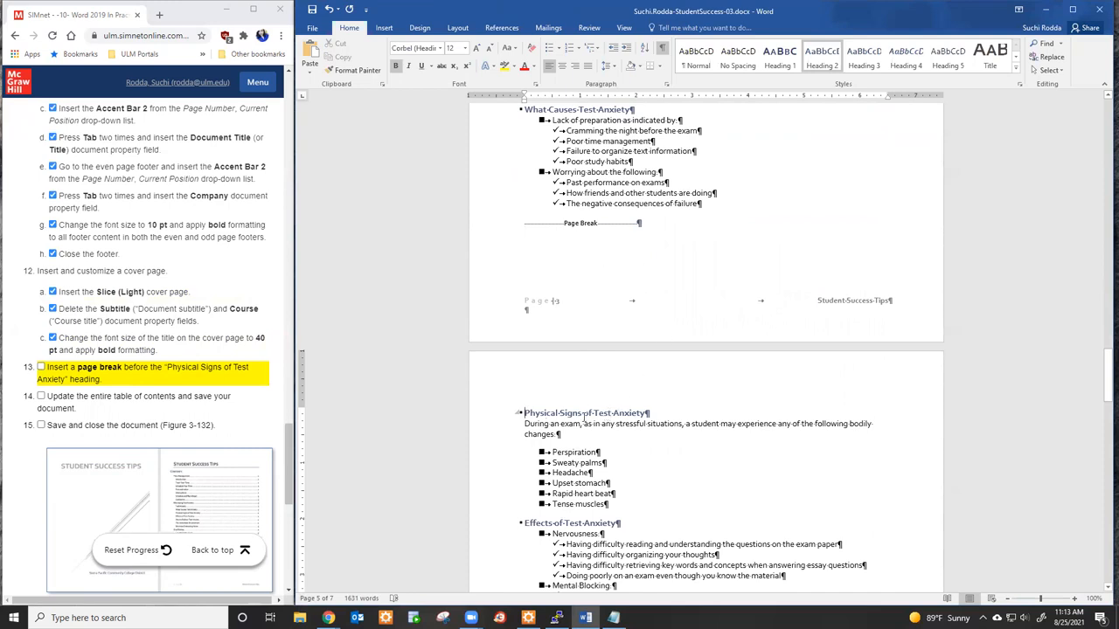
# Update the entire table of contents and mark instructions 13 and 14 complete.
pyautogui.moveTo(1106, 388); pyautogui.dragTo(1091, 114)
pyautogui.scroll(-12, 680, 404)
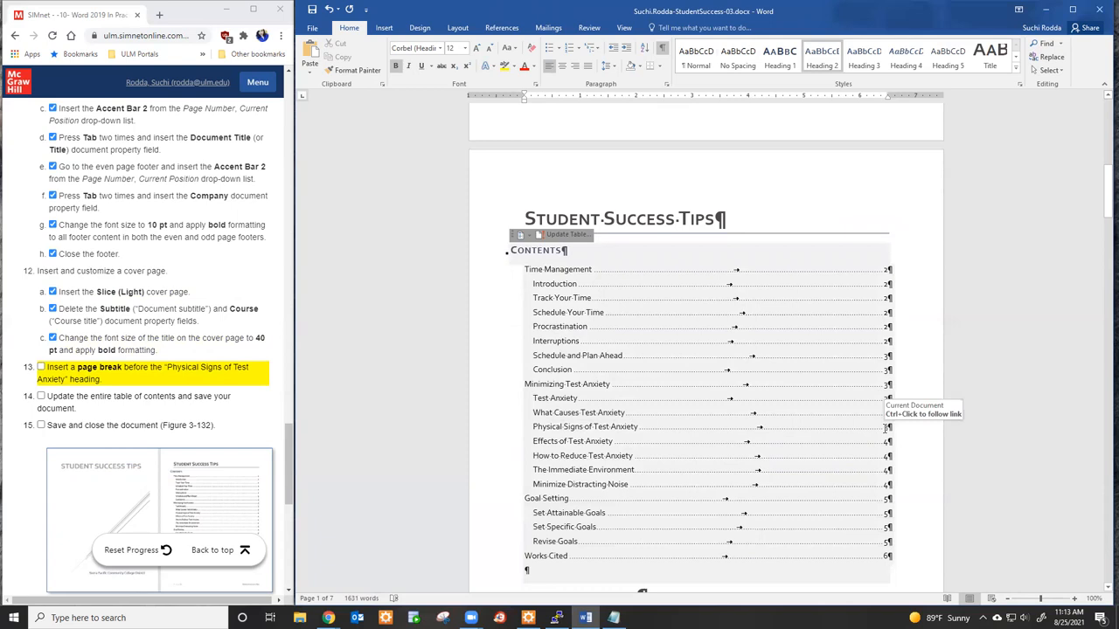
pyautogui.click(542, 249)
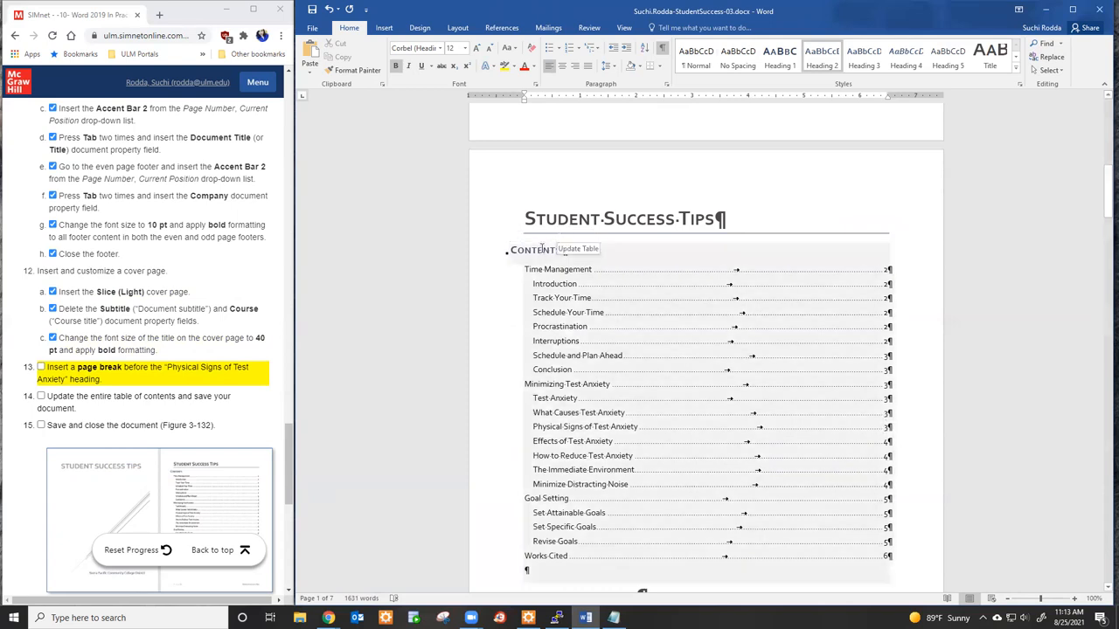
pyautogui.click(558, 236)
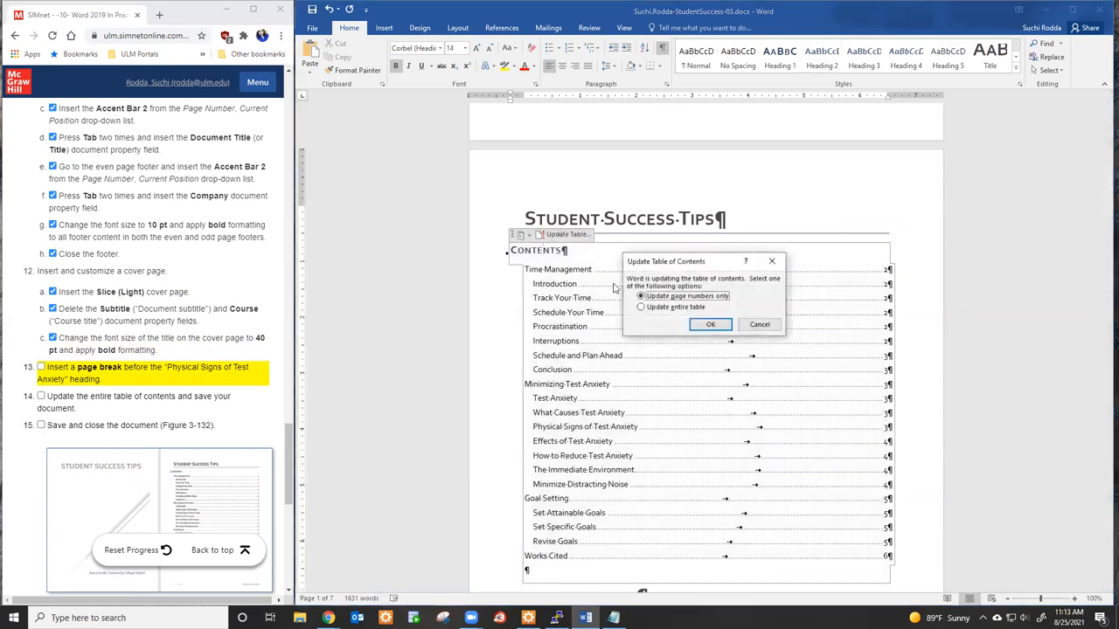
pyautogui.click(669, 307)
pyautogui.click(710, 325)
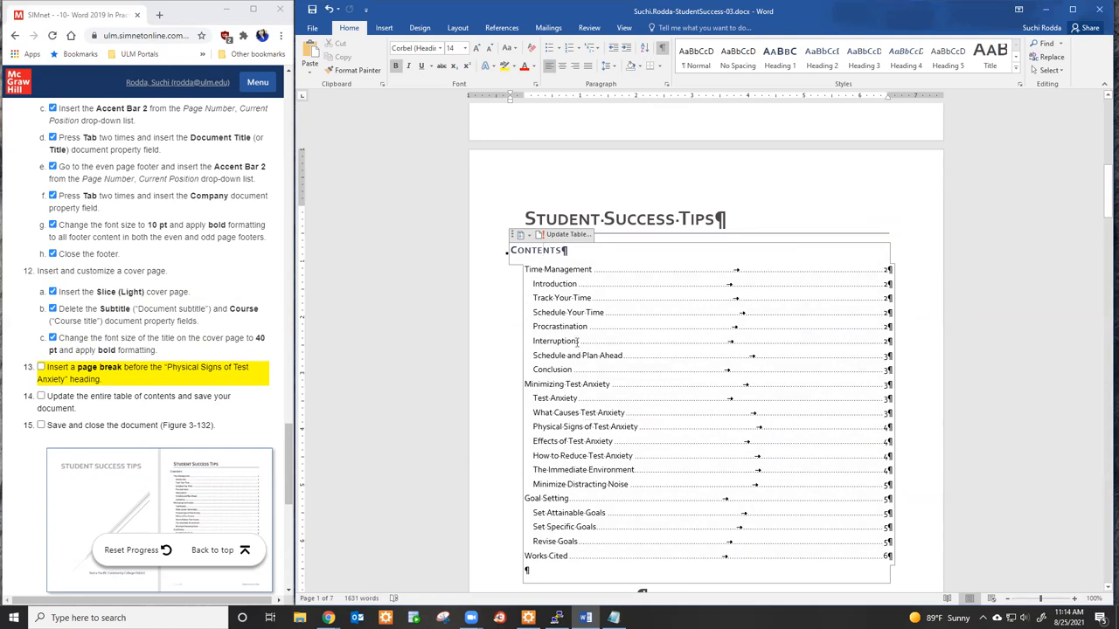
pyautogui.click(41, 367)
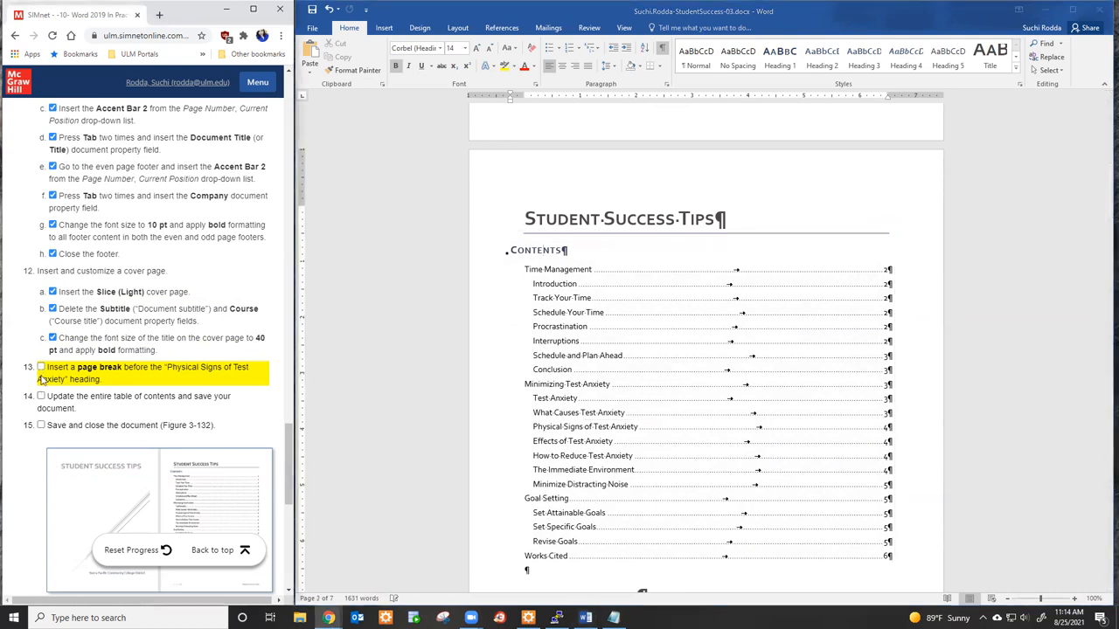
pyautogui.click(41, 398)
# Save the document and maximize its window.
pyautogui.scroll(-7, 843, 359)
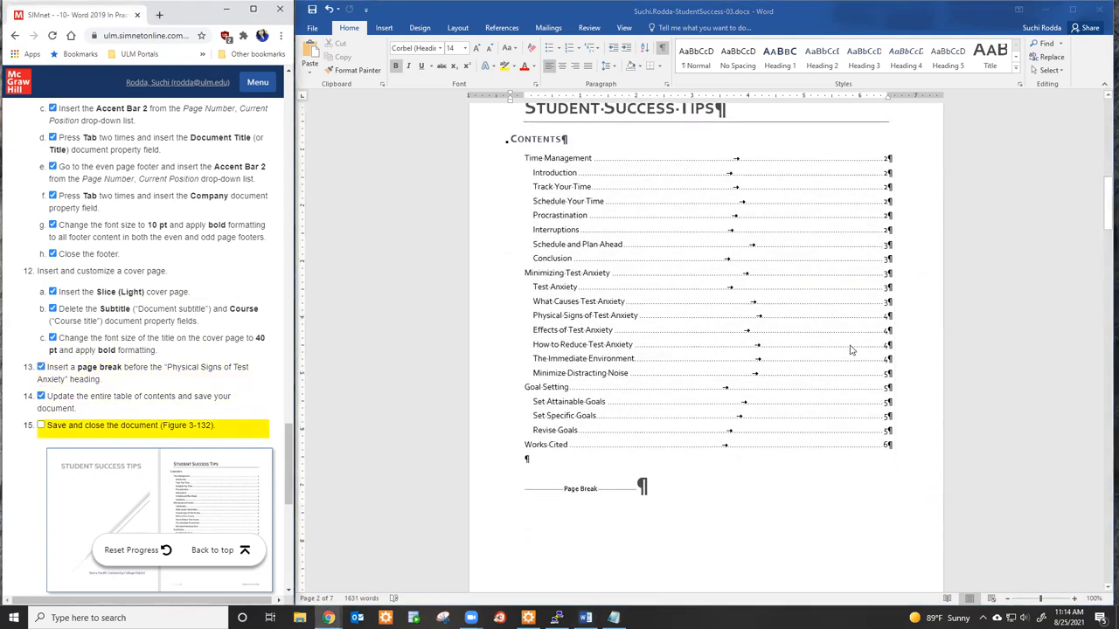
pyautogui.scroll(-3, 843, 360)
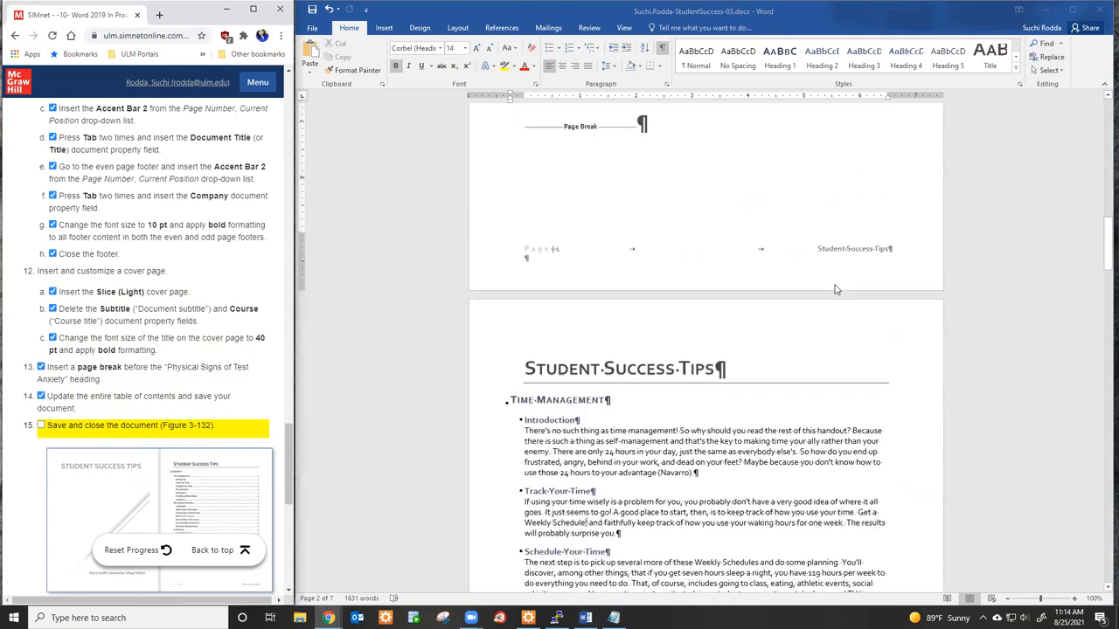
pyautogui.click(313, 13)
pyautogui.click(313, 12)
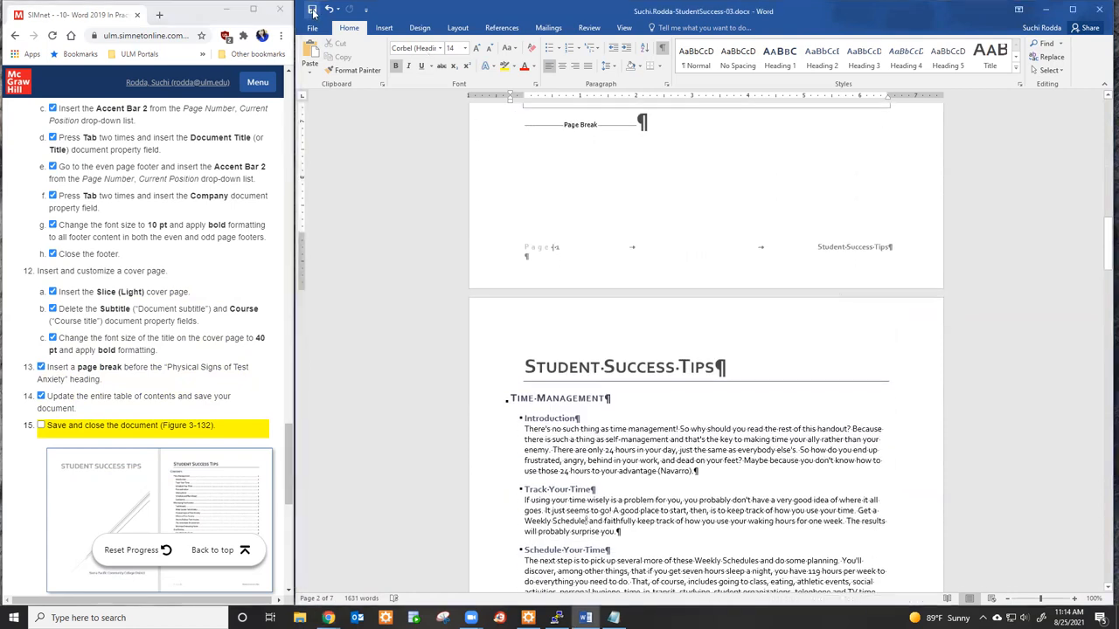
pyautogui.click(1072, 9)
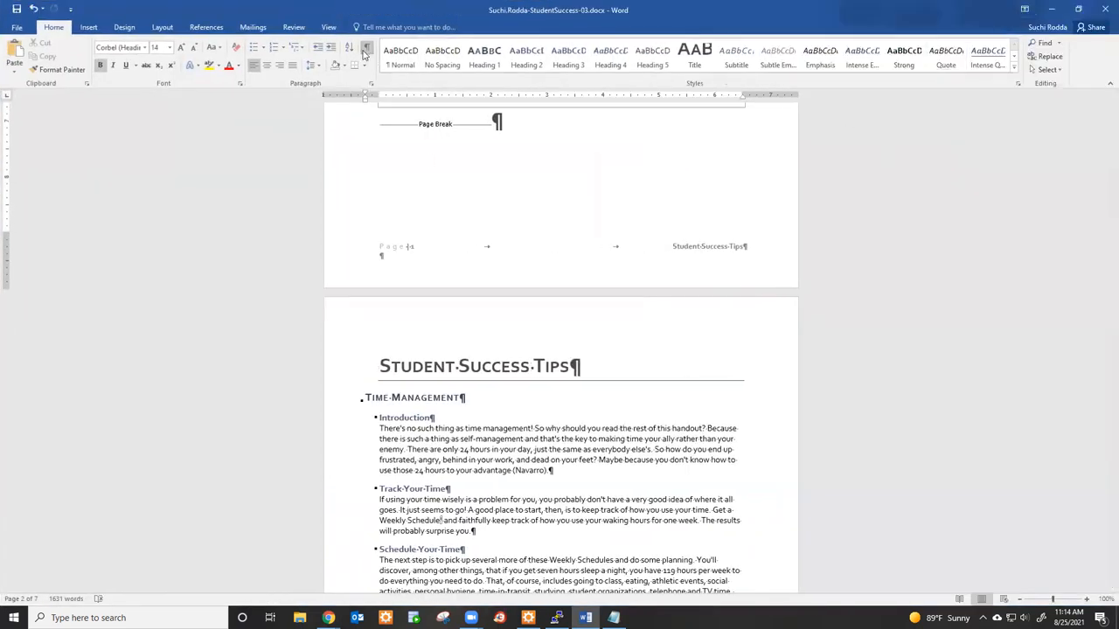